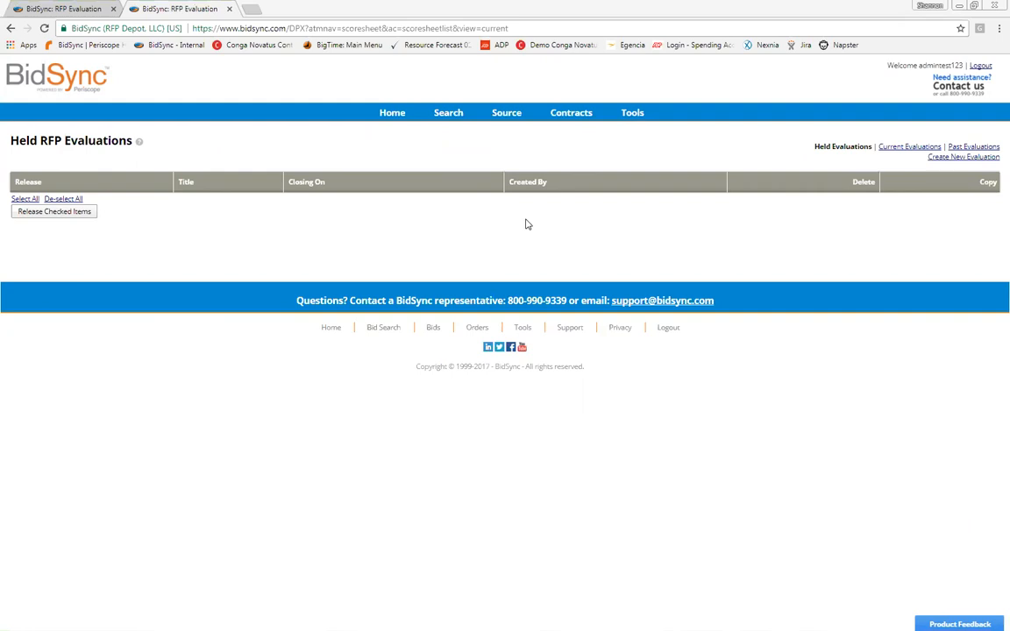
# Step: Open the RFP Evaluations section, view Current Evaluations, then return to Held Evaluations
pyautogui.press('Tab')
pyautogui.press('Tab')
pyautogui.press('Tab')
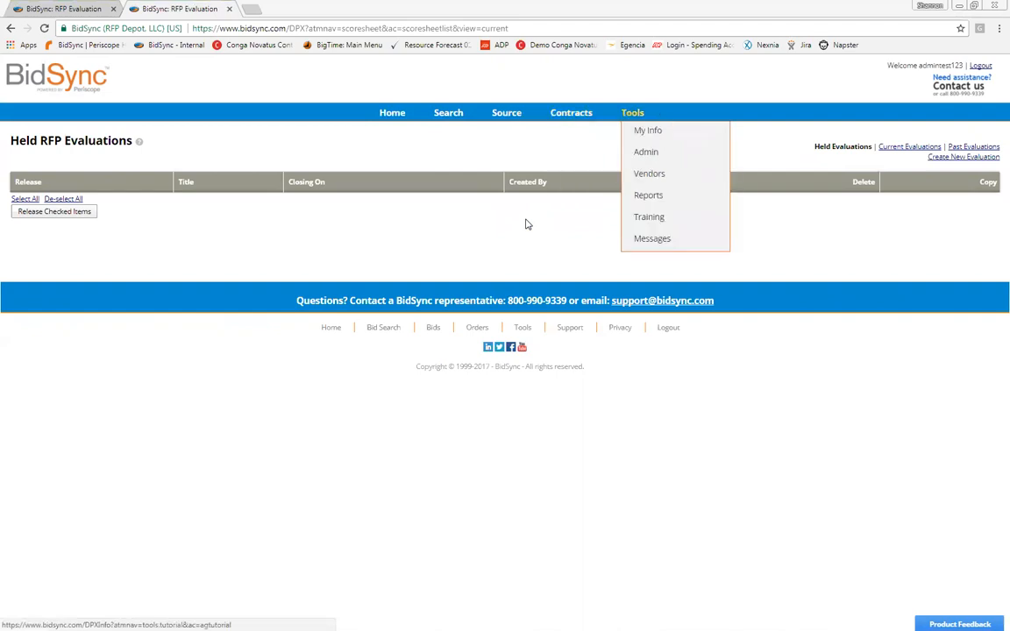
pyautogui.moveTo(507, 113)
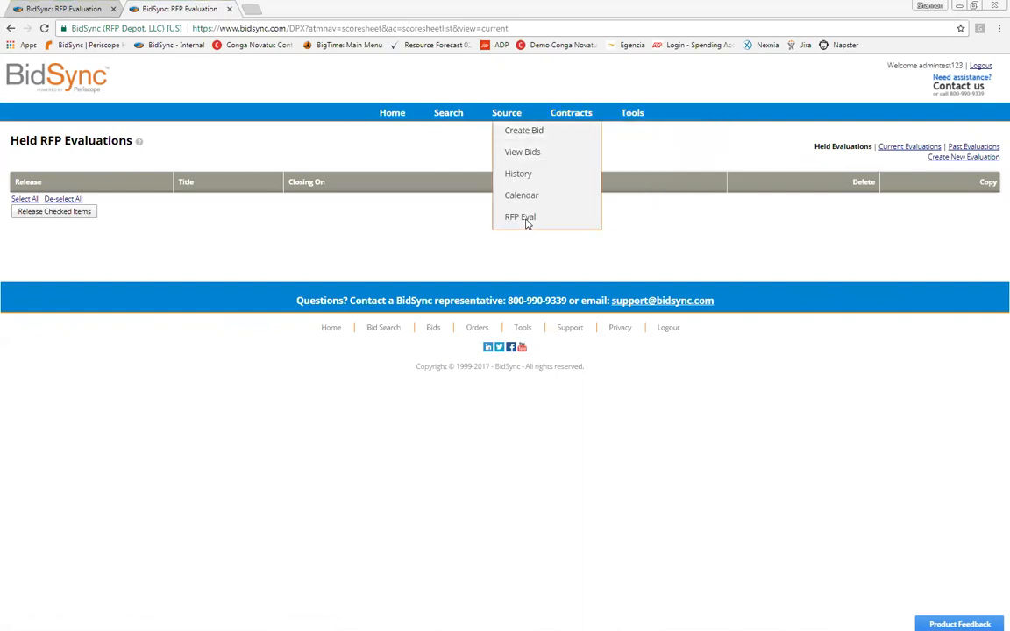
pyautogui.click(521, 218)
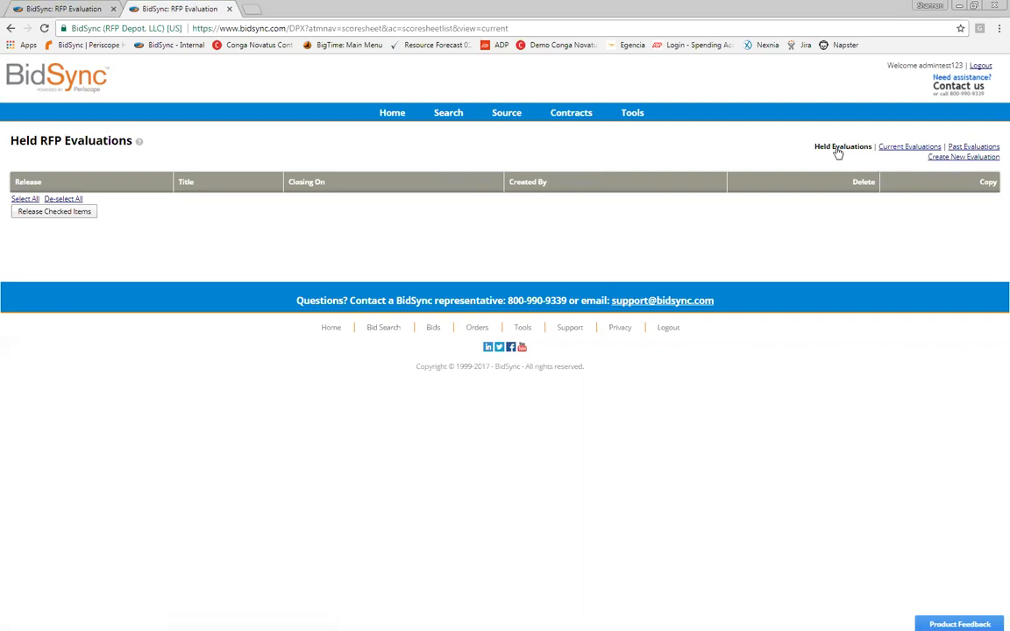
pyautogui.click(959, 167)
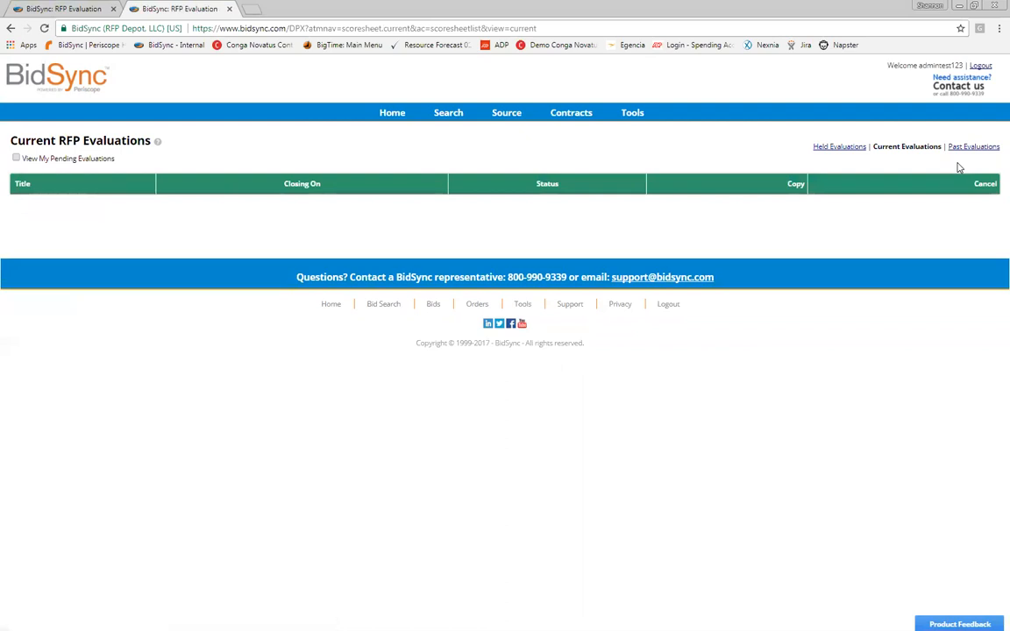
pyautogui.click(959, 166)
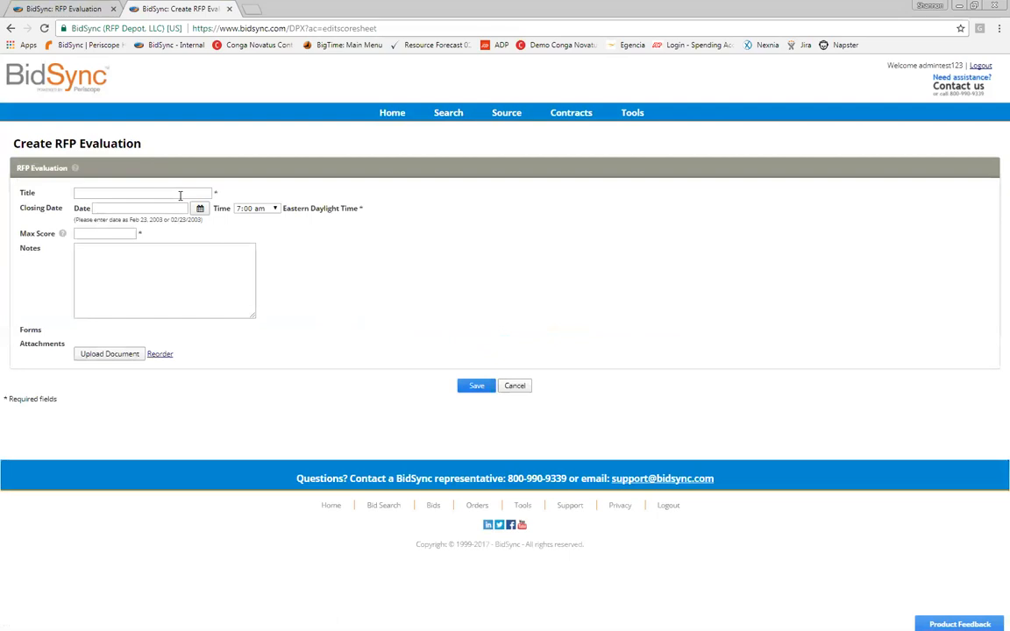
# Step: Enter 'Janitorial Services Evaluation' as the evaluation title
pyautogui.click(179, 196)
pyautogui.write('Janitorial Services')
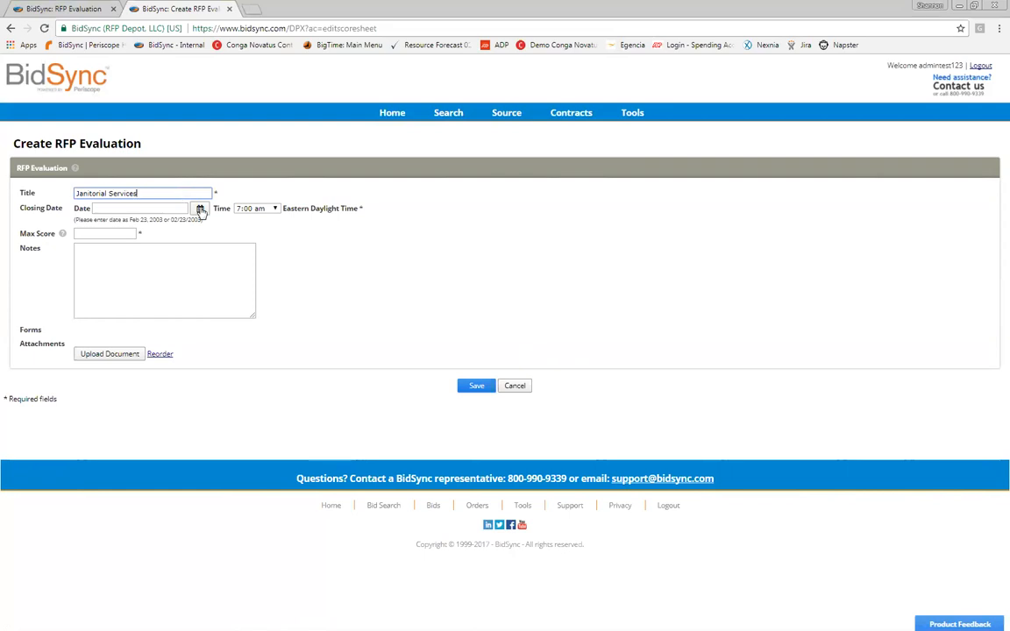
pyautogui.write('Evaluation')
# Step: Pick Aug 11, 2017 as the closing date from the calendar popup
pyautogui.click(200, 209)
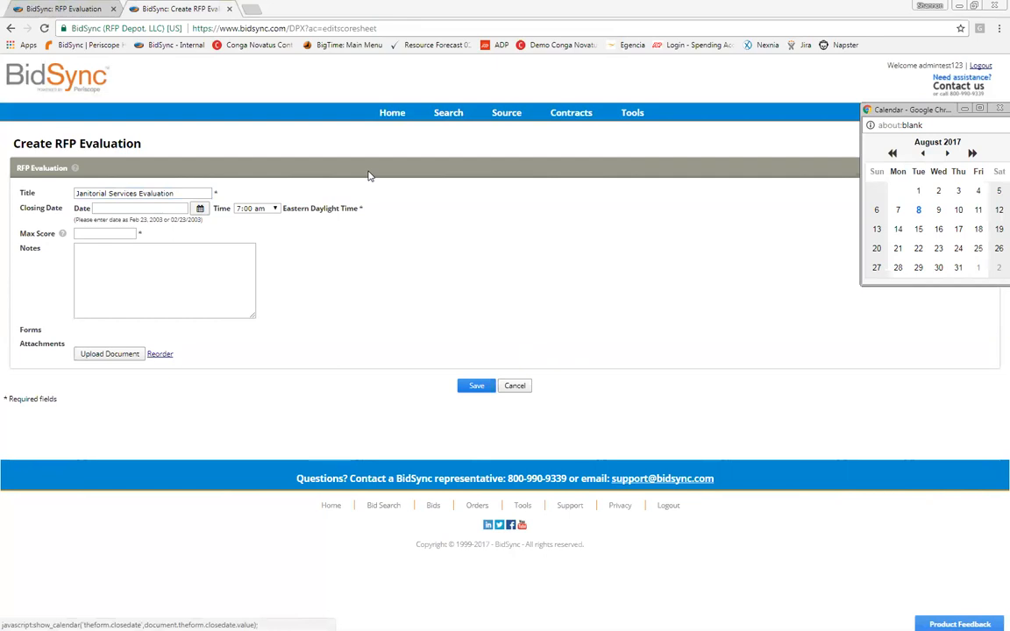
pyautogui.moveTo(916, 112); pyautogui.dragTo(369, 173)
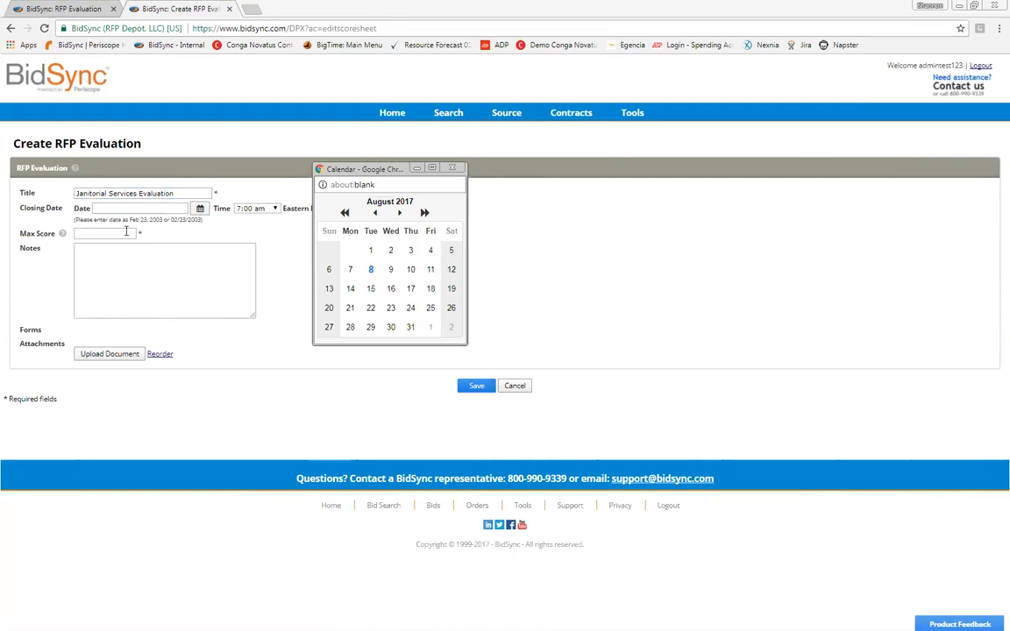
pyautogui.click(430, 270)
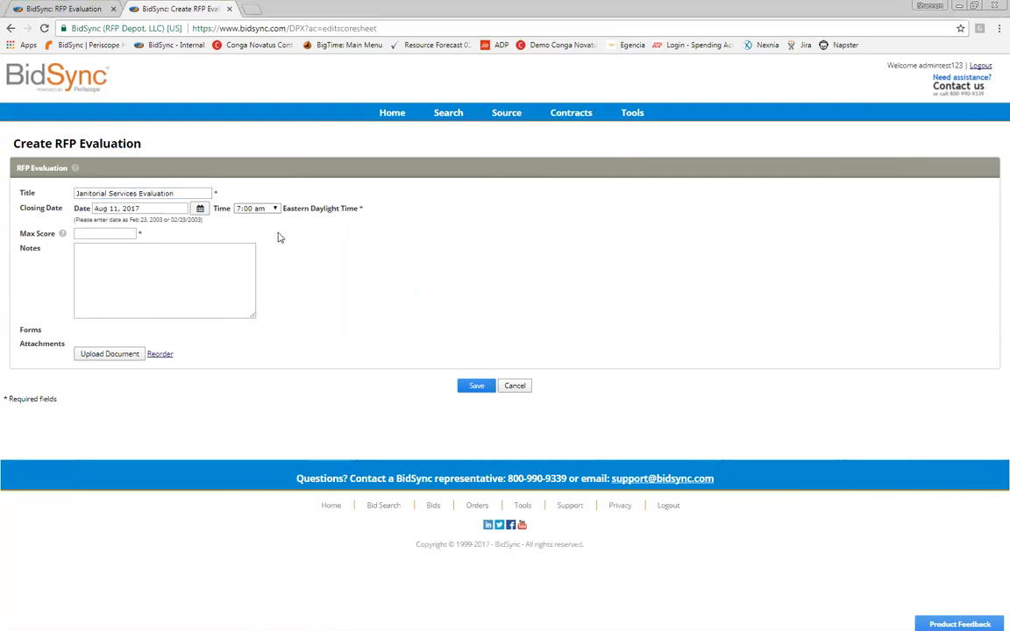
pyautogui.click(274, 208)
# Step: Set the closing time to 10:00 am and the max score to 50
pyautogui.click(254, 268)
pyautogui.write('100')
pyautogui.hotkey('ctrl', 'a')
pyautogui.write('50')
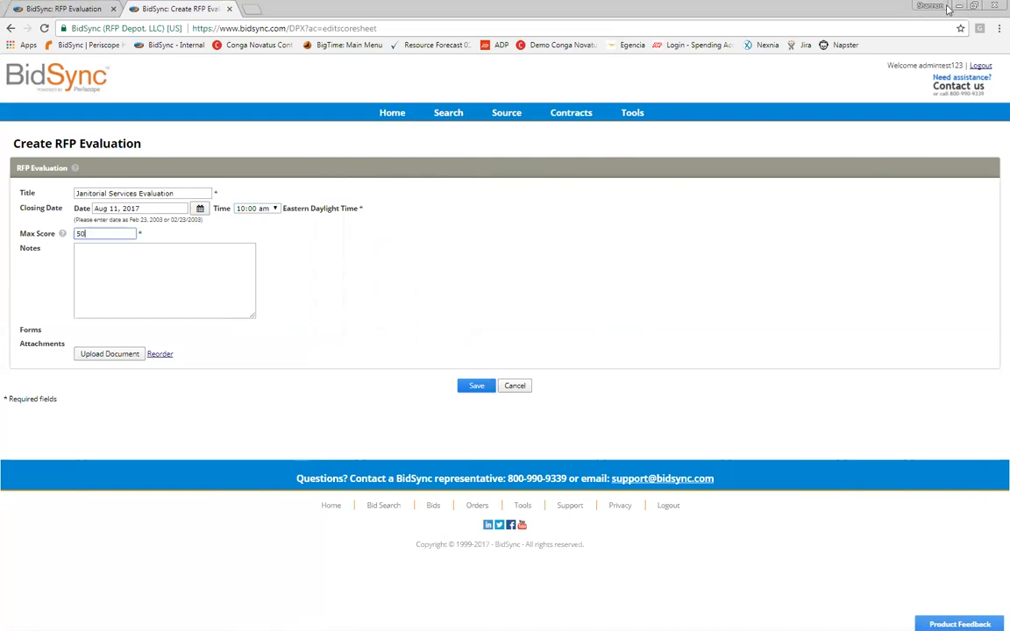
# Step: Read the Max Score help explanation and dismiss it
pyautogui.click(85, 251)
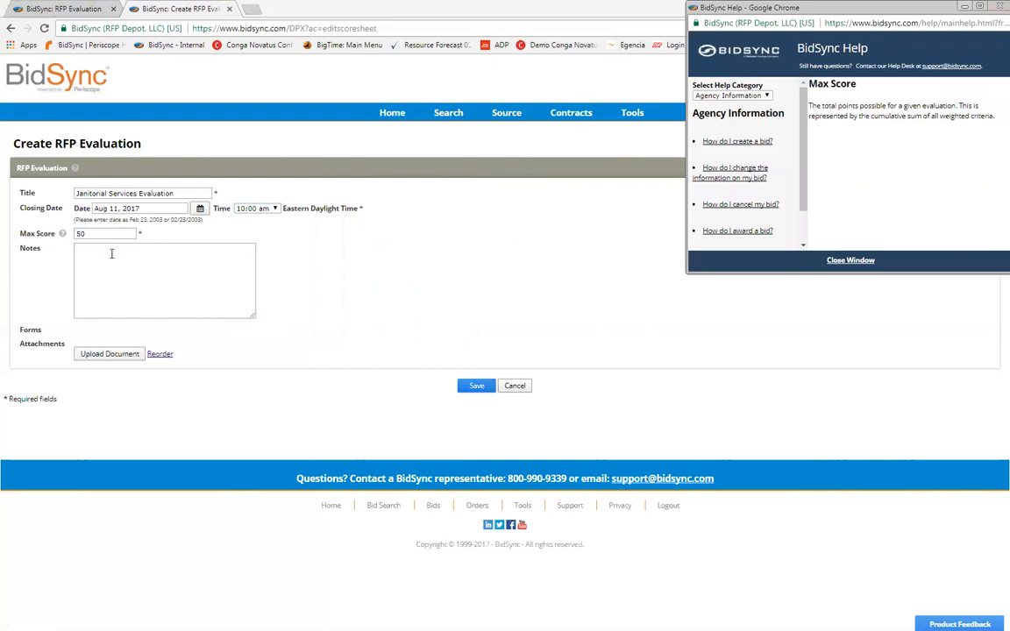
pyautogui.click(92, 233)
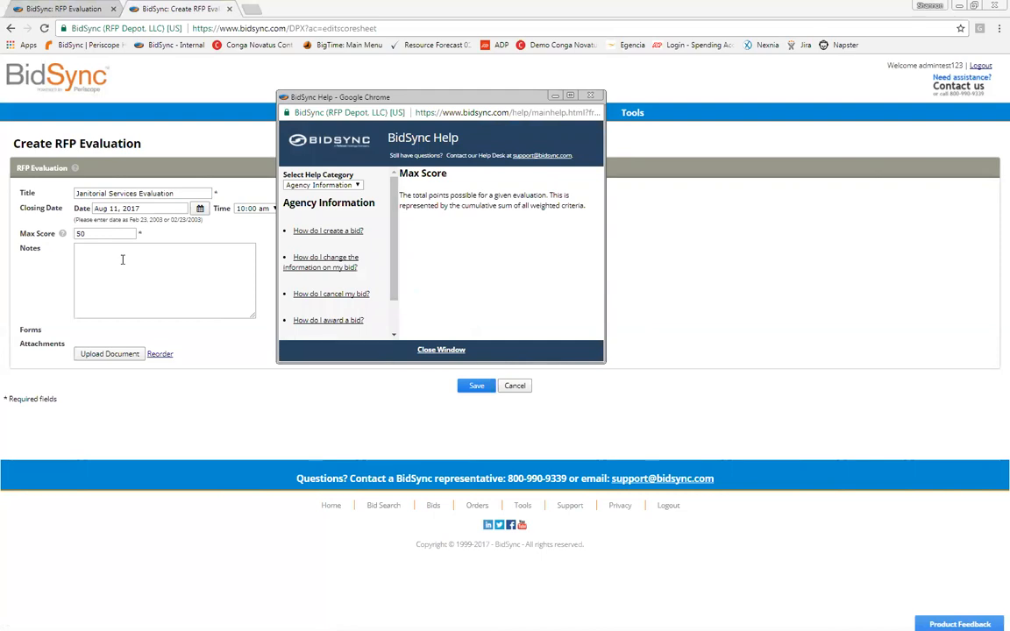
pyautogui.click(103, 233)
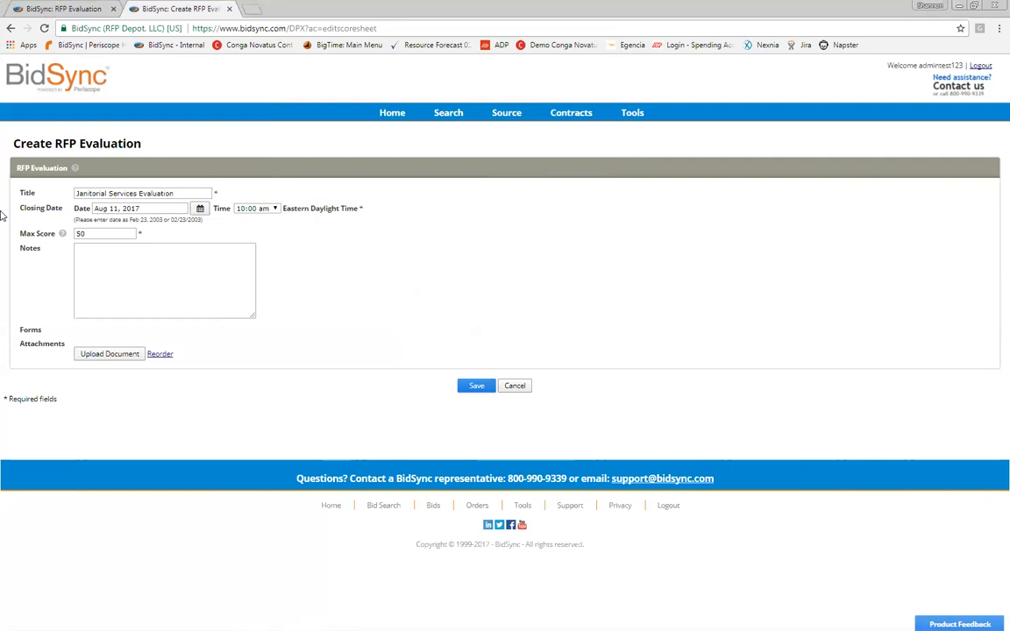
# Step: Revise the max score several times, settling on 125
pyautogui.hotkey('ctrl', 'a')
pyautogui.write('100')
pyautogui.click(88, 269)
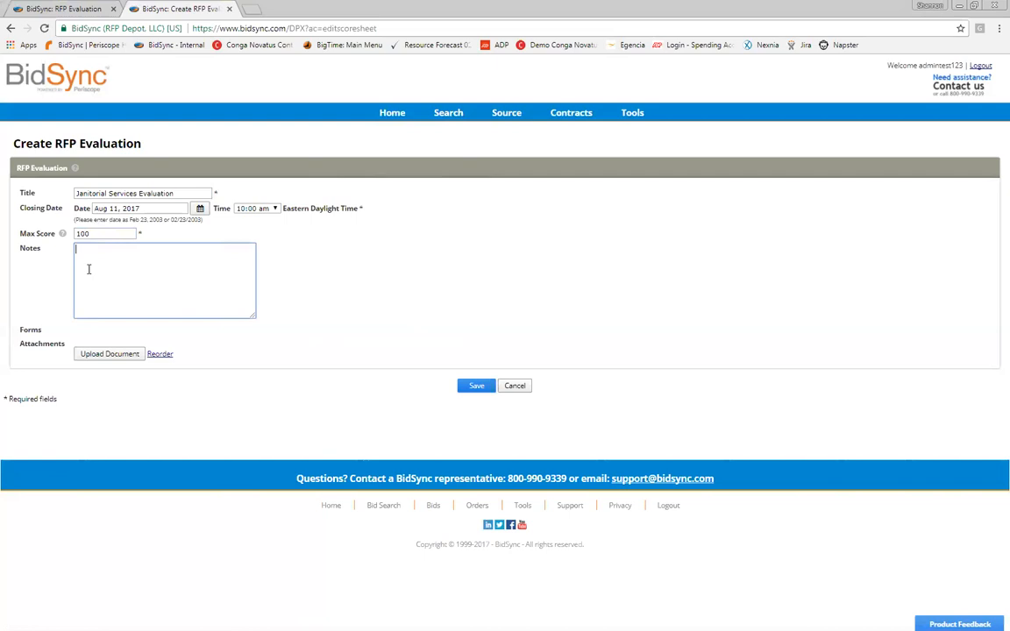
pyautogui.doubleClick(85, 234)
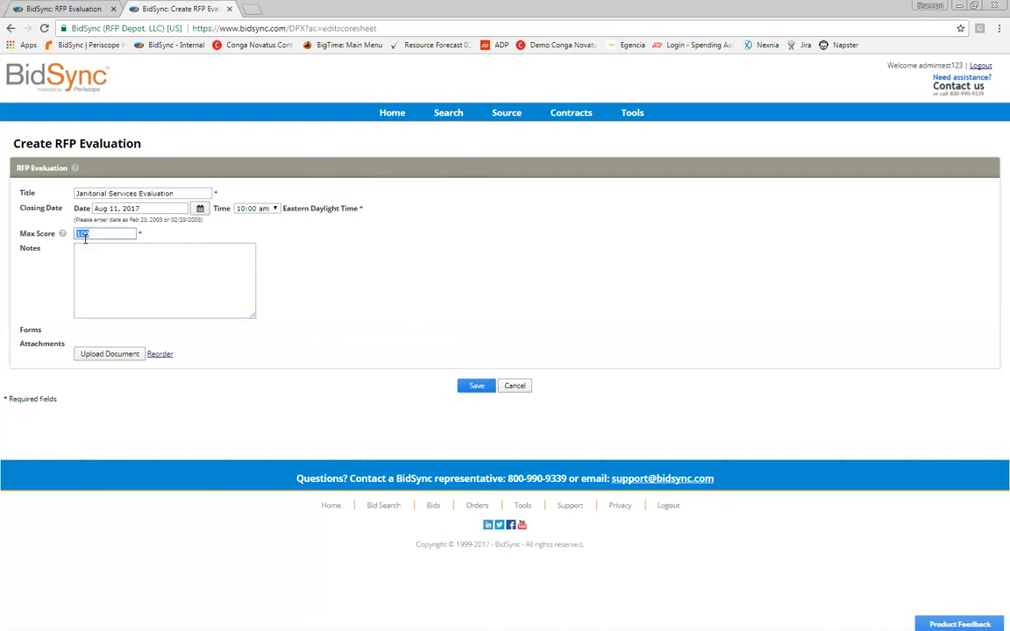
pyautogui.write('50')
pyautogui.press('Tab')
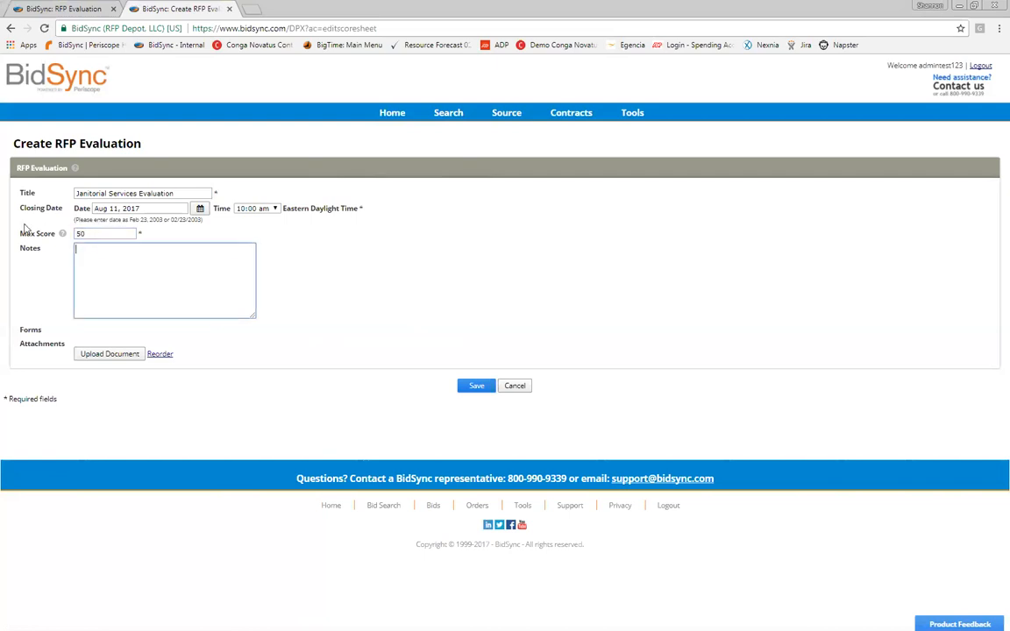
pyautogui.hotkey('shift', 'Tab')
pyautogui.write('125')
pyautogui.click(90, 256)
# Step: Write notes 'Please complete your evaluation by Aug 11.' and 'please review attached to the evaulation'
pyautogui.click(91, 254)
pyautogui.write('Please complete your evaluation by Aug 11.')
pyautogui.press('Return')
pyautogui.press('Return')
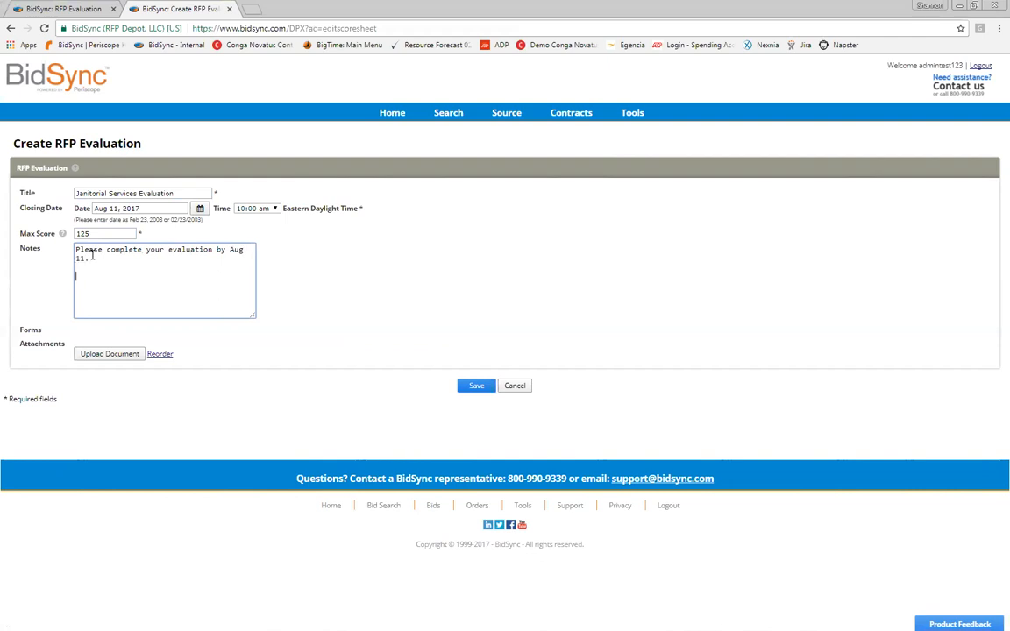
pyautogui.write('please review attached to the evaulation')
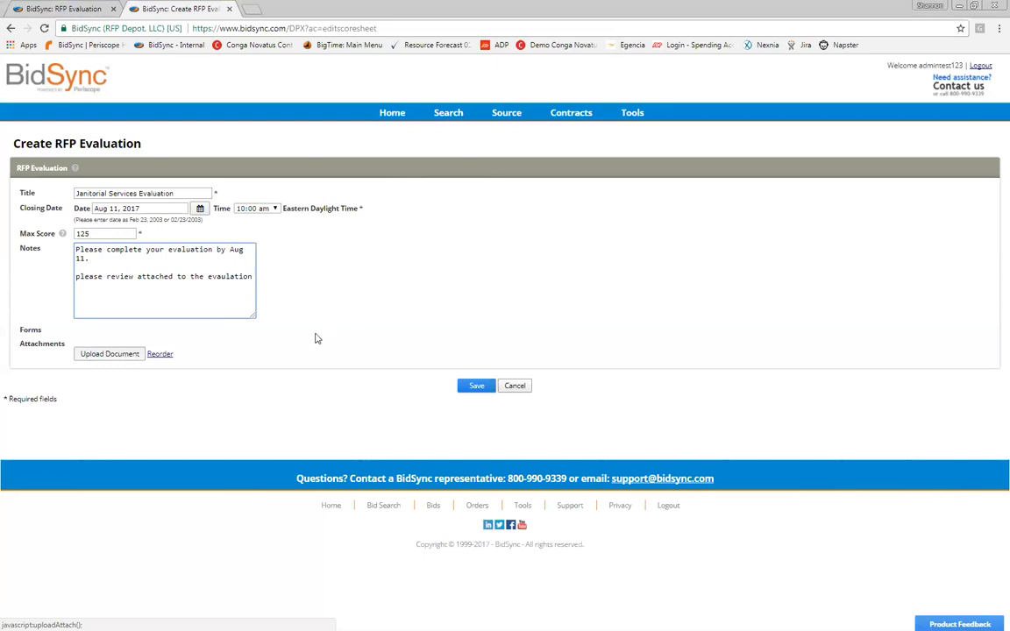
# Step: Choose the Copy of Attachment_13_SLO_Requirements spreadsheet in the upload window and start its upload
pyautogui.click(249, 351)
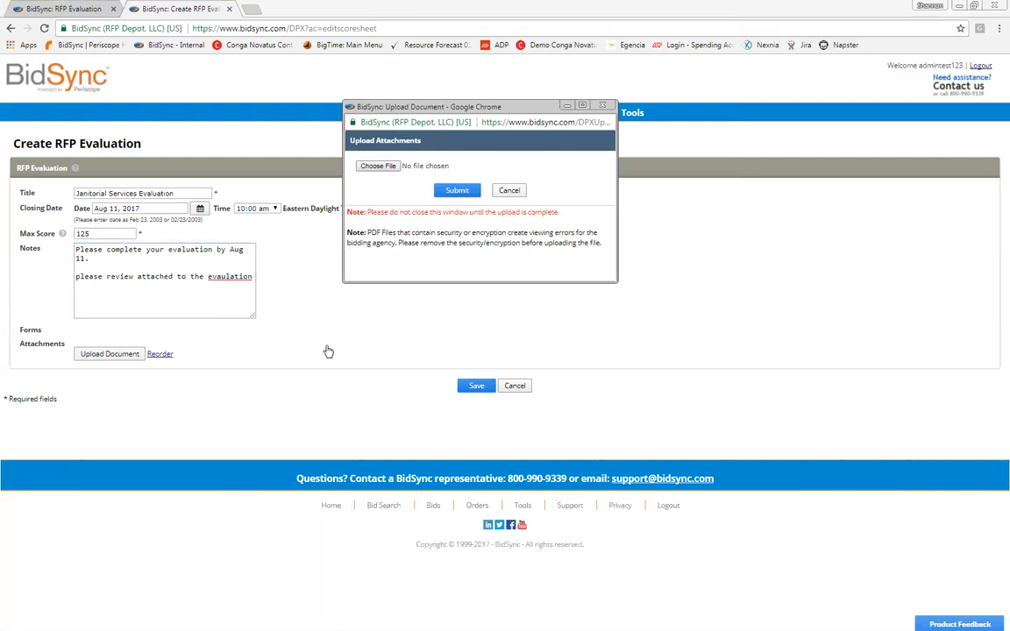
pyautogui.click(378, 166)
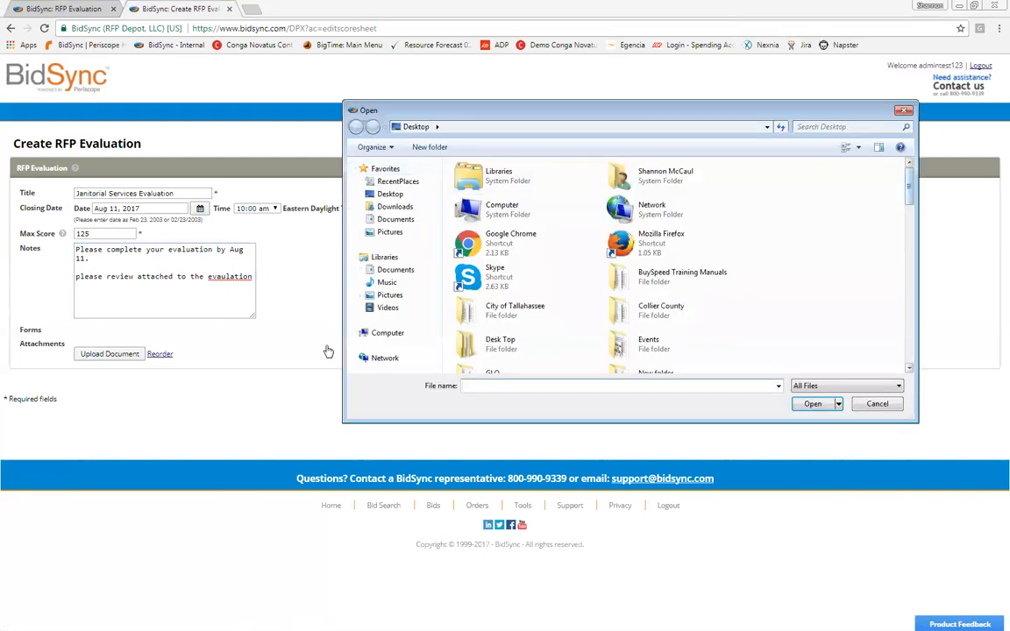
pyautogui.scroll(-10, 614, 263)
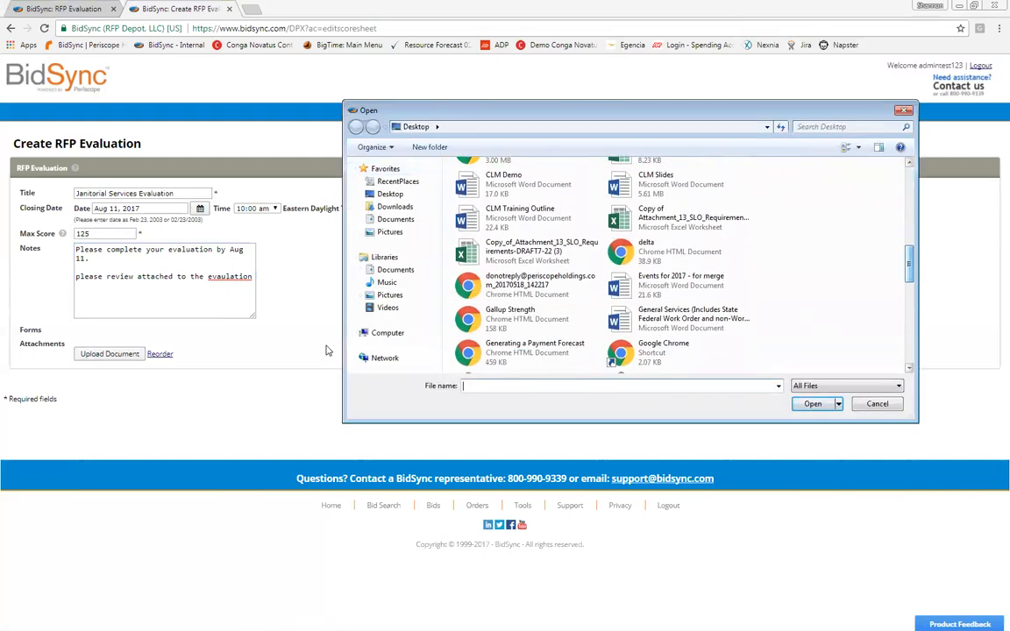
pyautogui.click(679, 218)
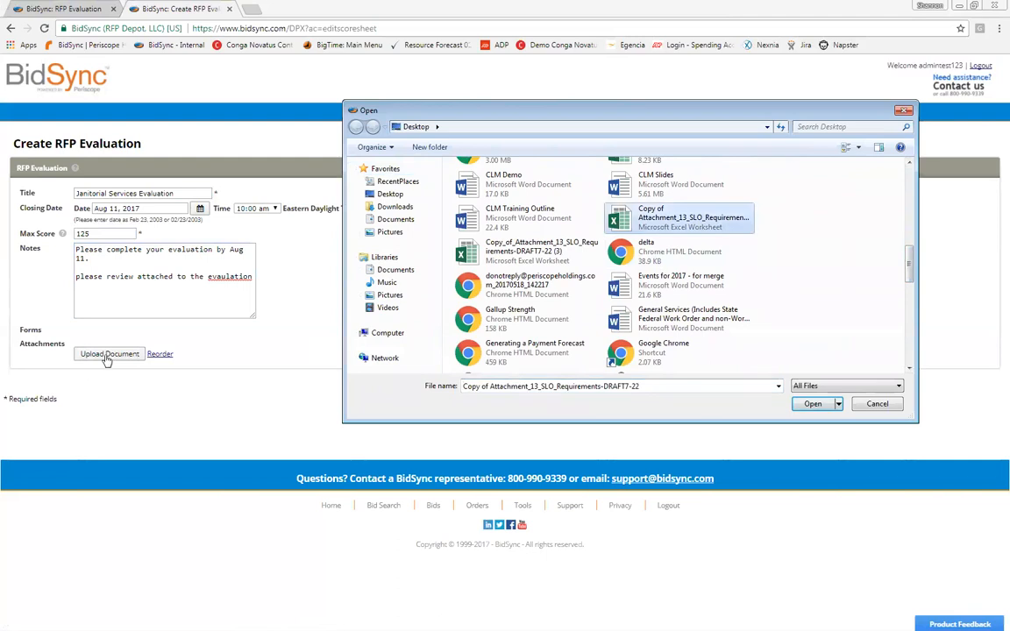
pyautogui.click(813, 404)
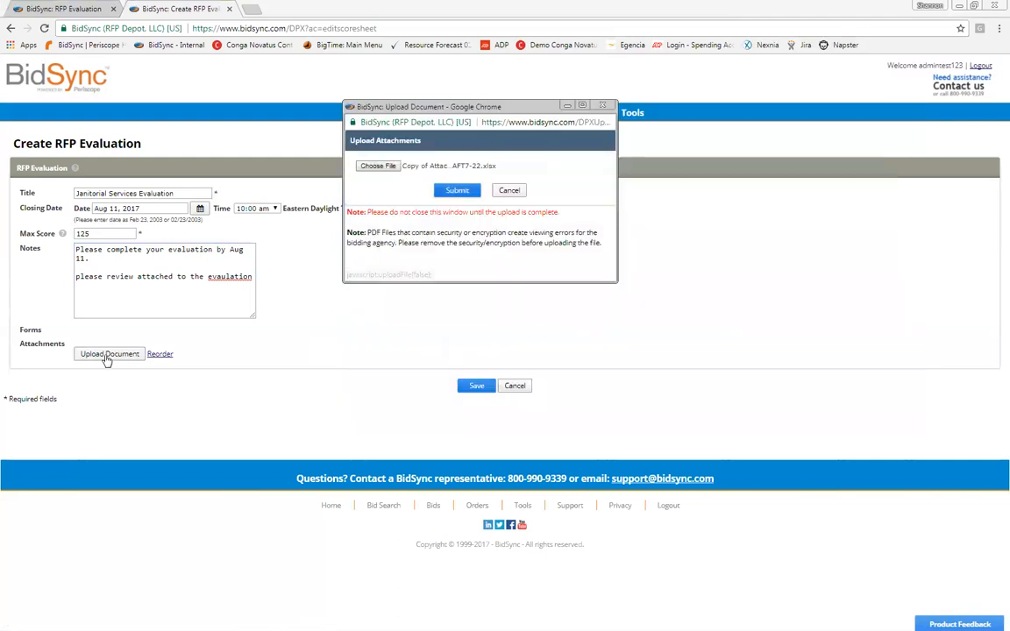
pyautogui.click(457, 190)
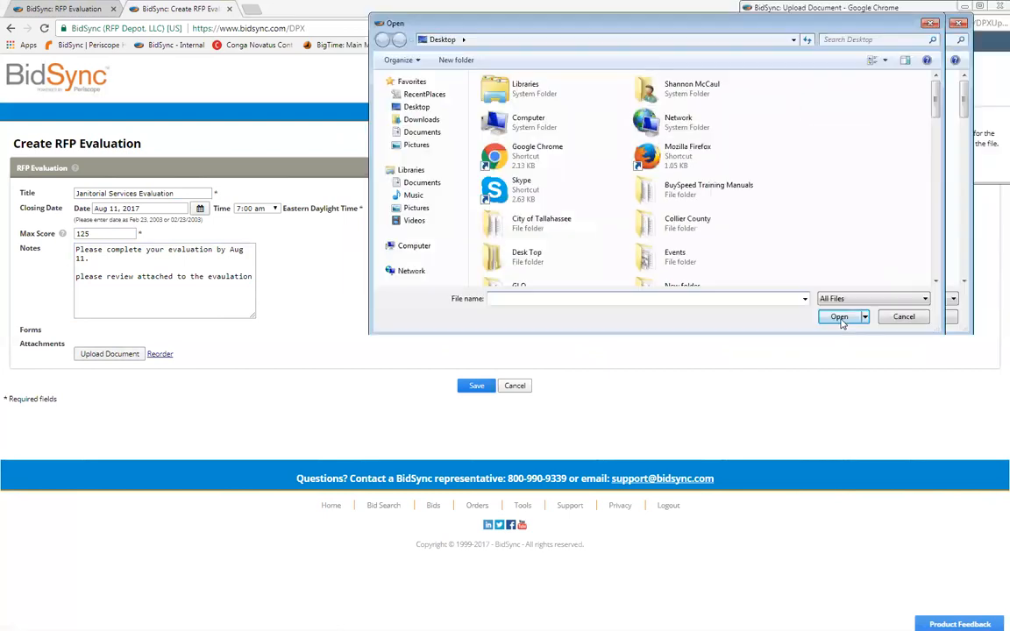
# Step: Select CLM Demo.docx in the file picker and submit it as an attachment
pyautogui.scroll(-10, 842, 322)
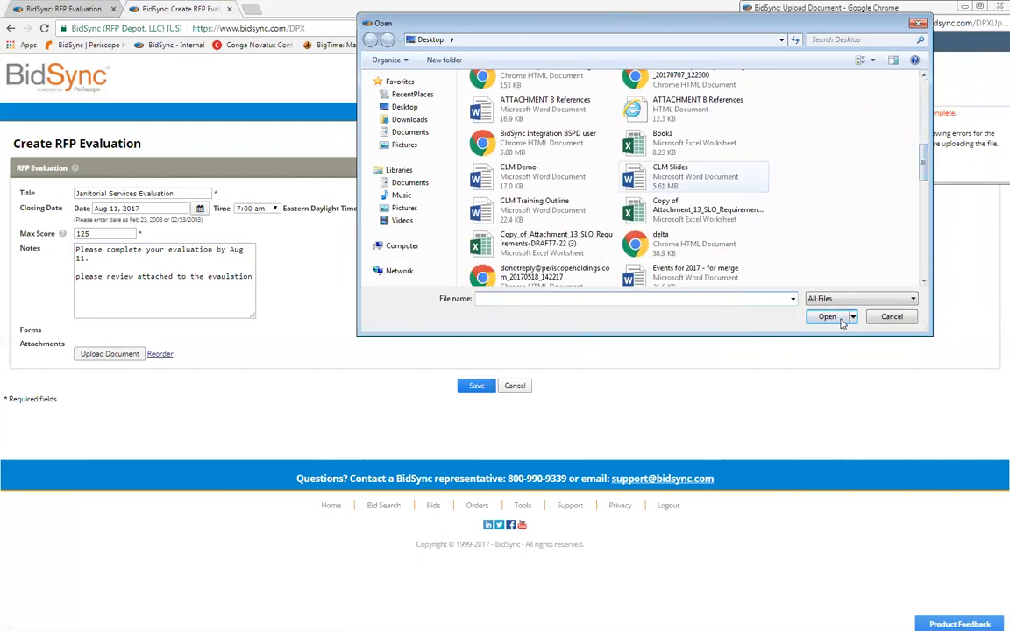
pyautogui.press('Left')
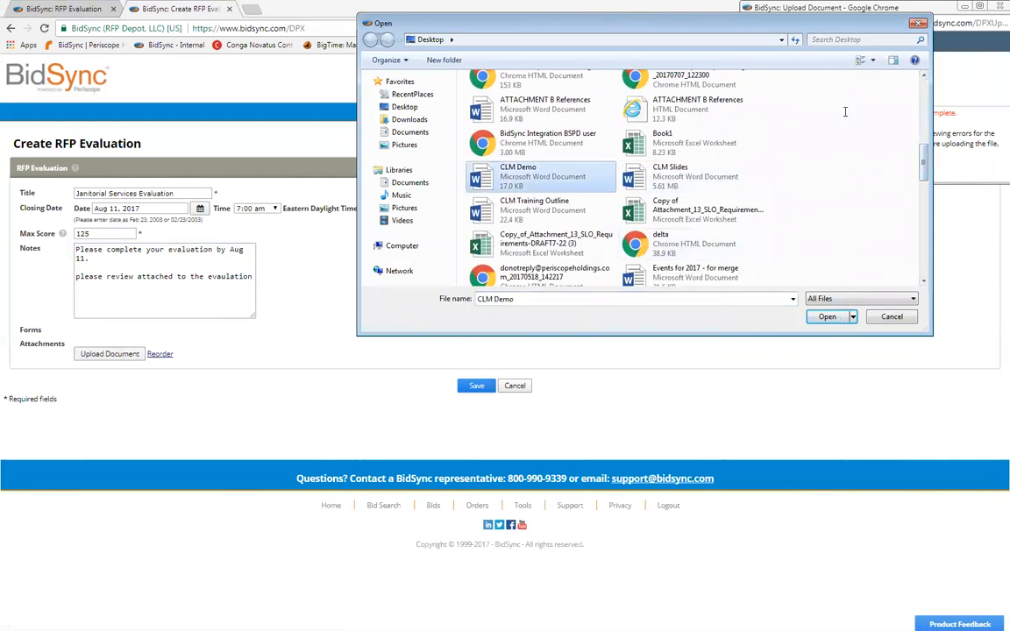
pyautogui.press('Return')
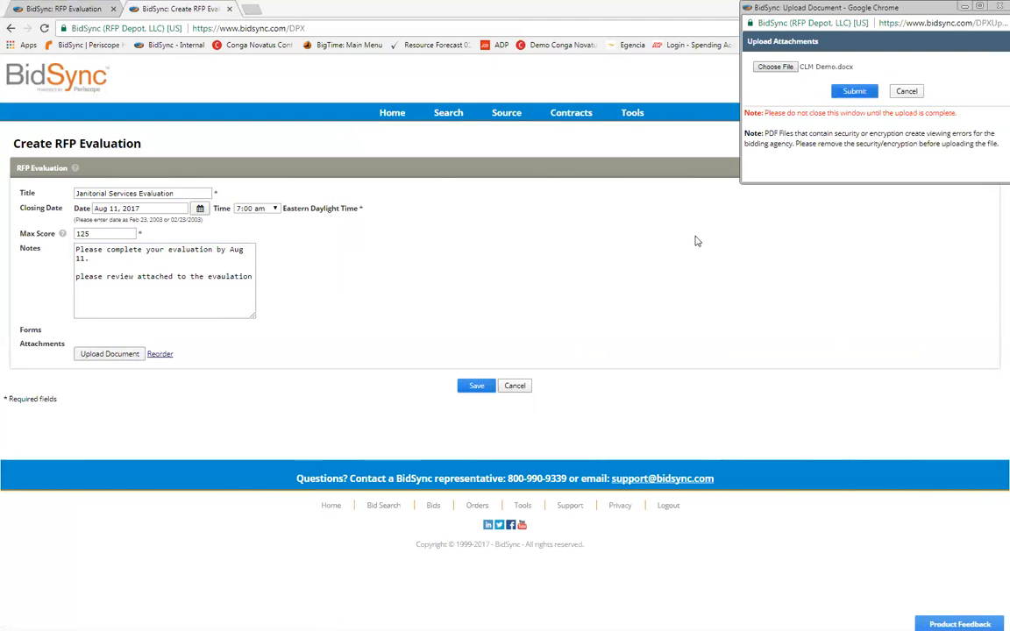
pyautogui.press('Tab')
pyautogui.press('Return')
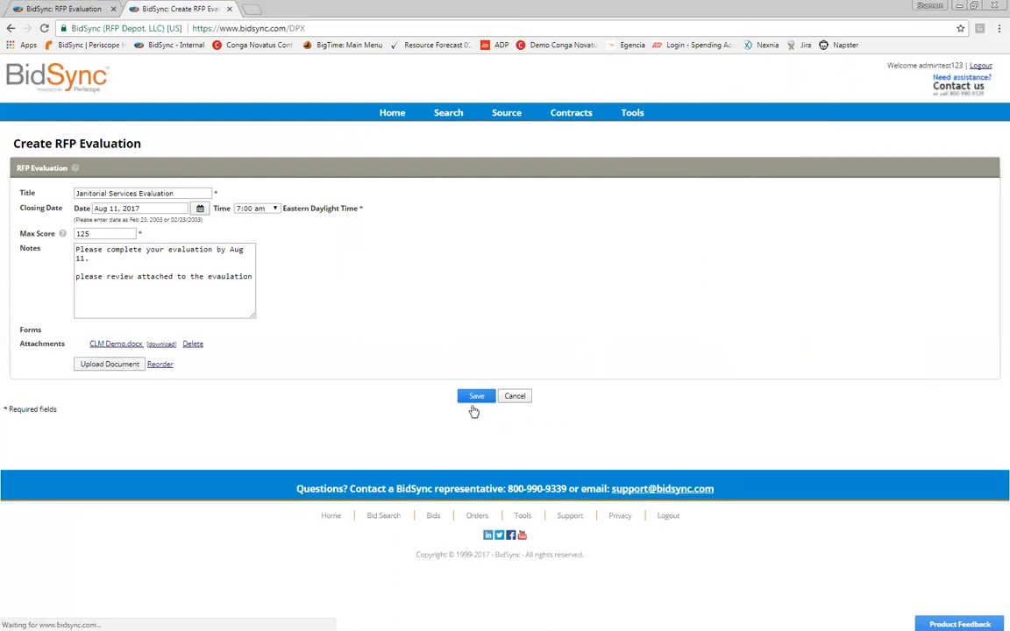
pyautogui.click(108, 364)
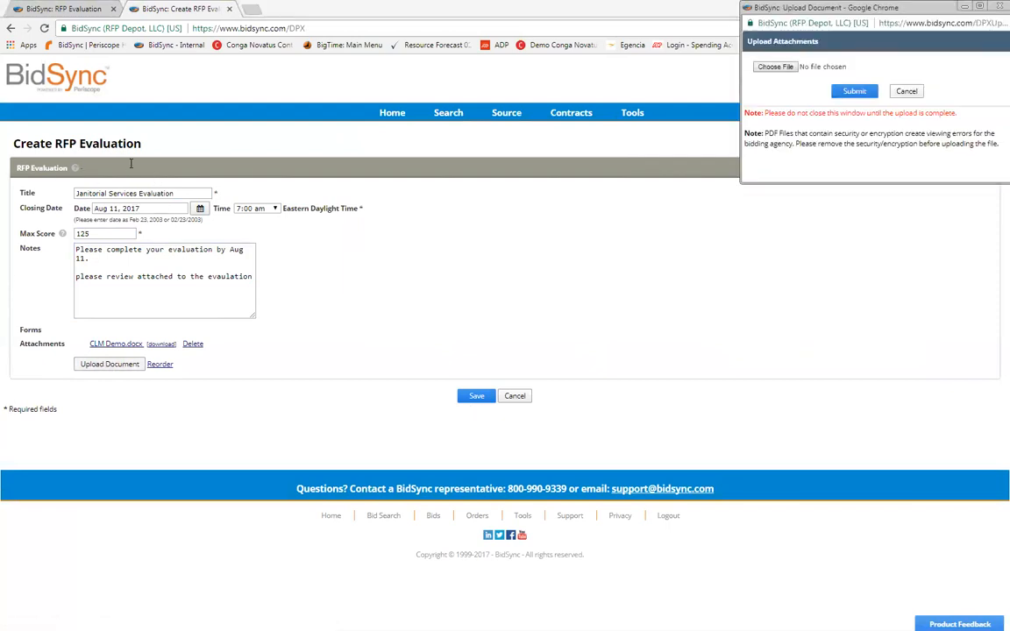
# Step: Choose Copy of Attachment_13_SLO_Requirements-DRAFT7-22.xlsx and submit it for upload
pyautogui.moveTo(923, 100); pyautogui.dragTo(923, 153)
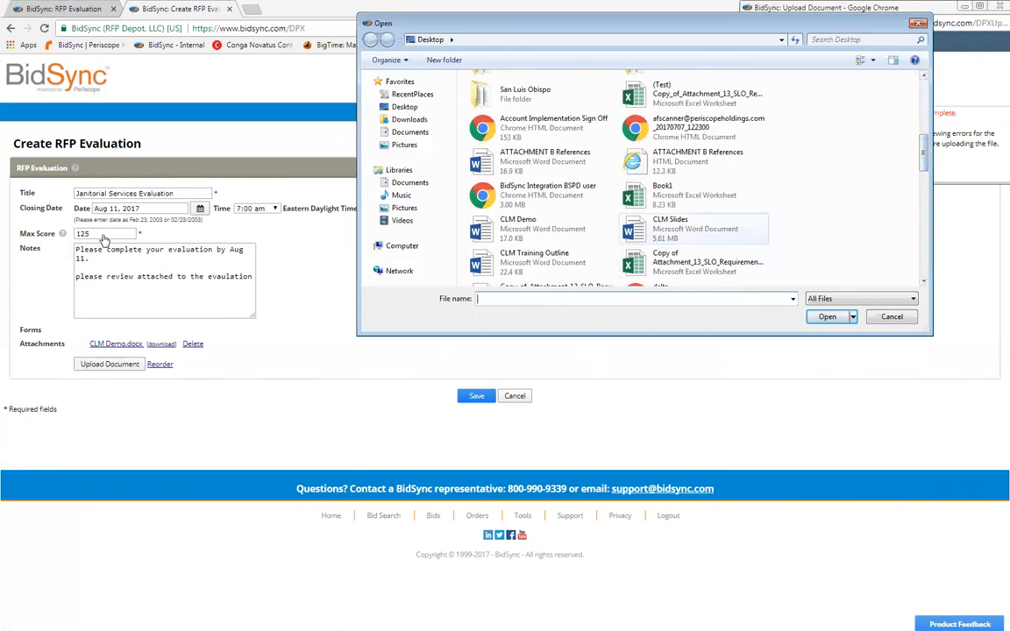
pyautogui.click(693, 261)
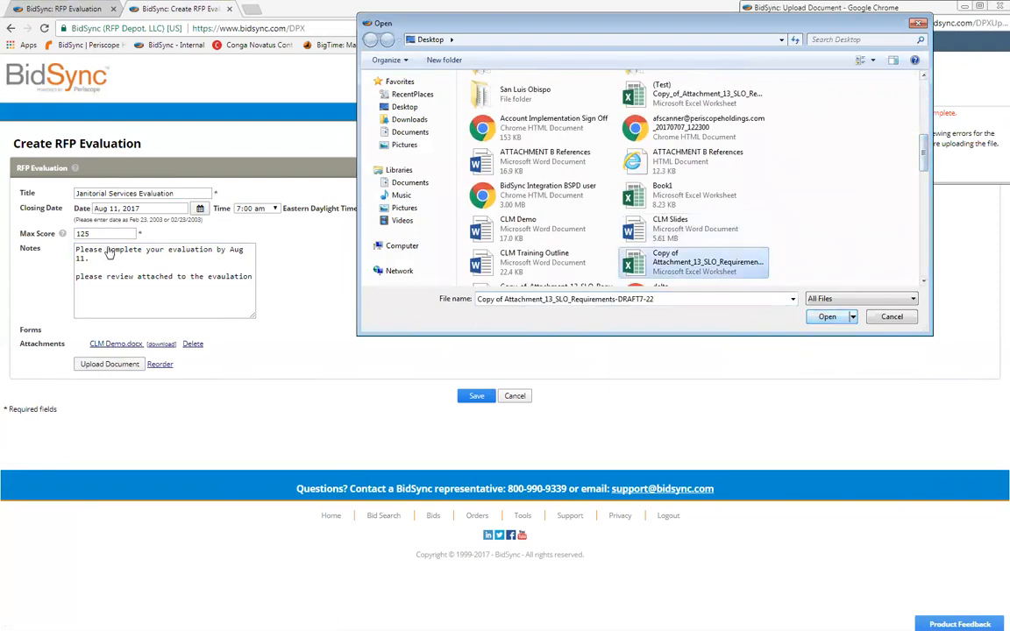
pyautogui.doubleClick(692, 261)
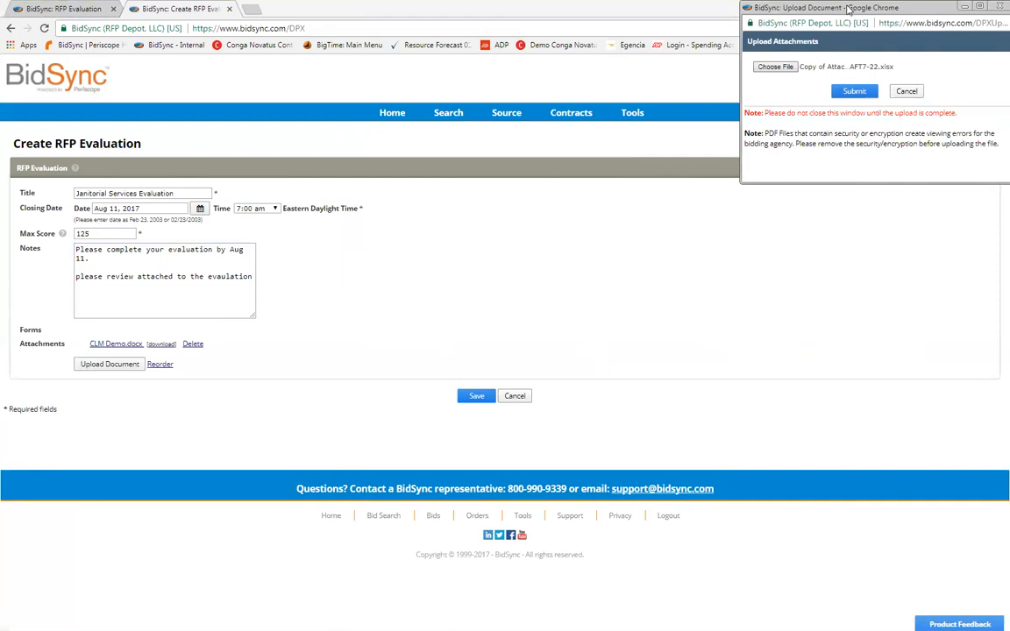
pyautogui.click(855, 91)
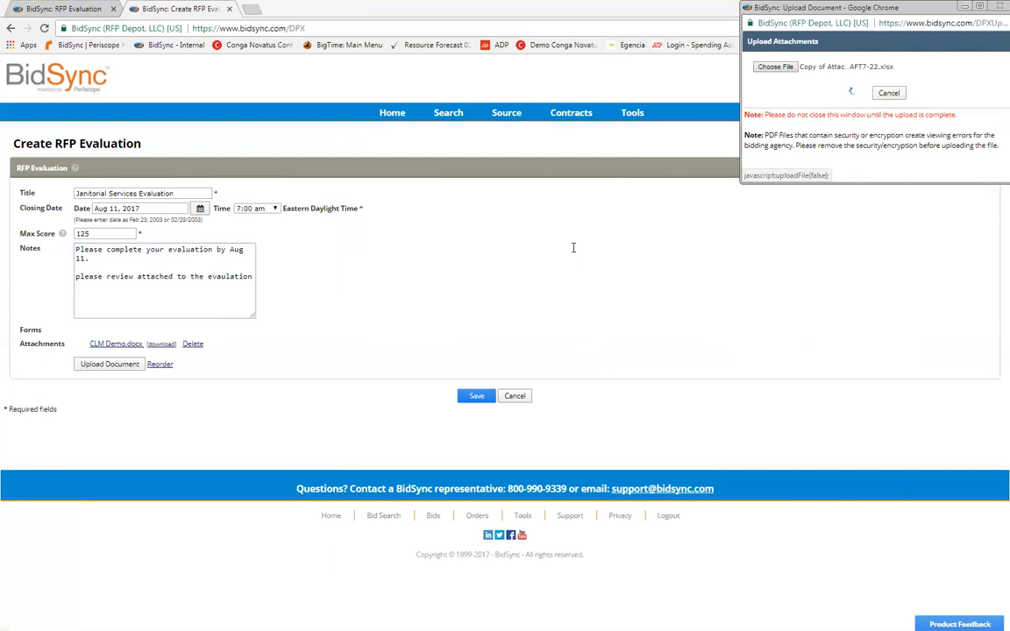
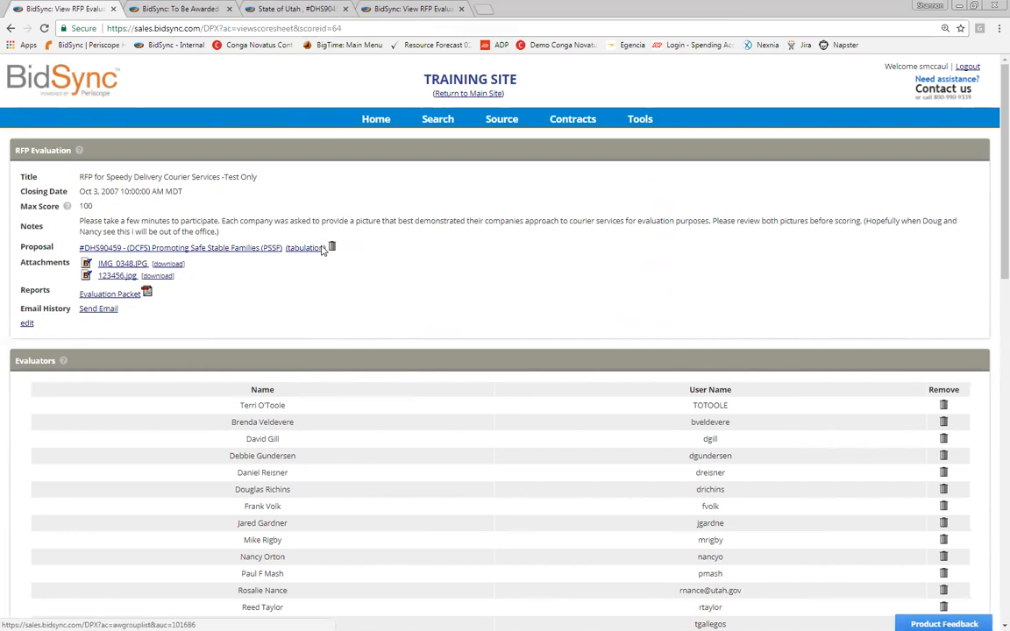
# Step: Swap the evaluation's proposal DHS90459 for DHS90467 Provide Massage Therapy Services and view its tabulation
pyautogui.click(332, 248)
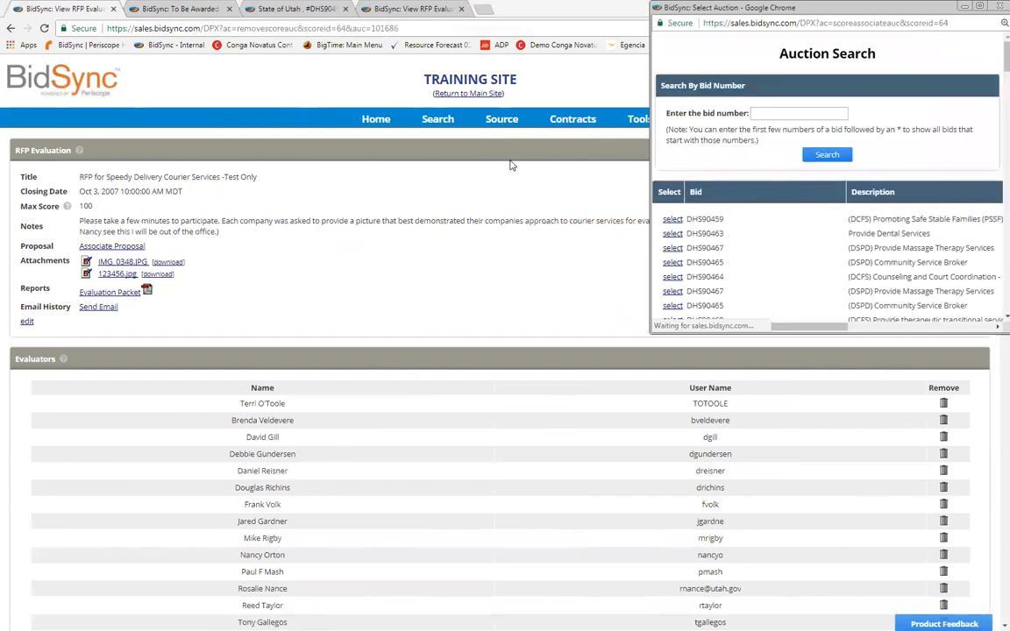
pyautogui.click(672, 219)
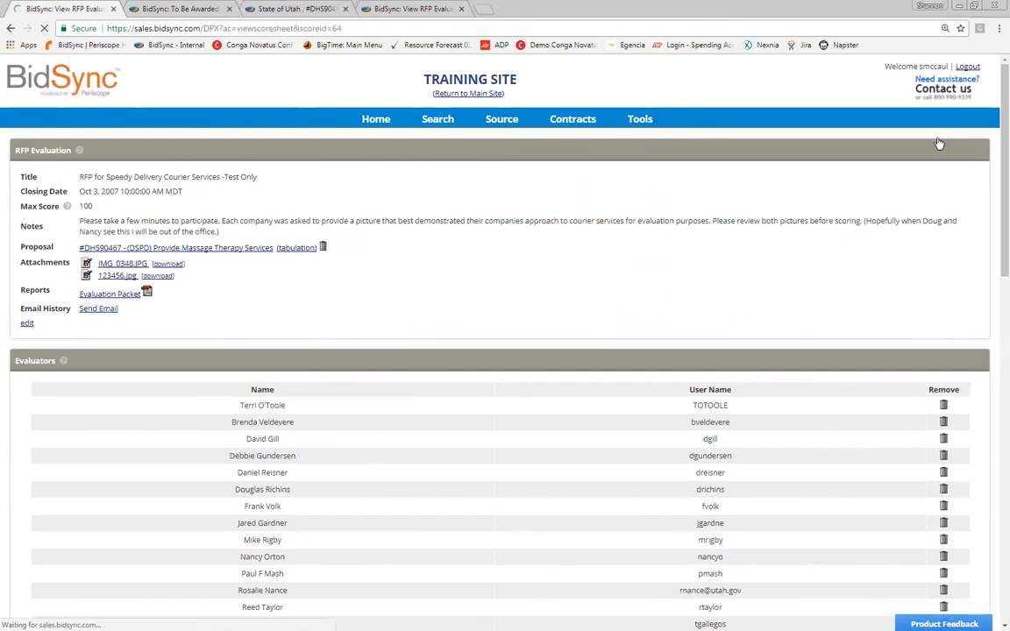
pyautogui.click(837, 343)
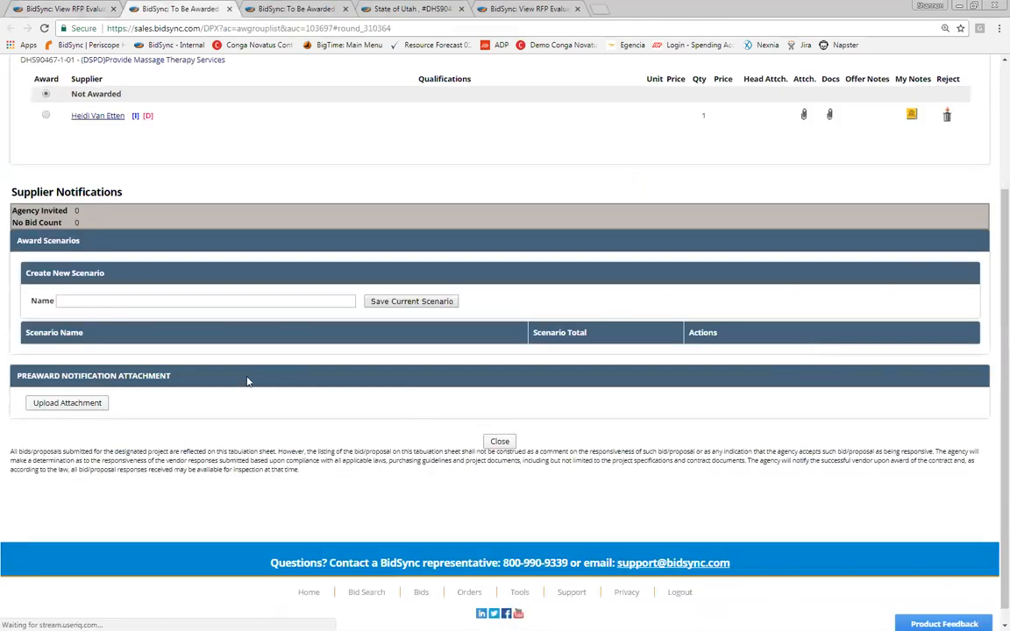
# Step: Return to the Speedy Delivery Courier Services evaluation tab, now with no proposal linked
pyautogui.scroll(1, 247, 381)
pyautogui.scroll(1, 247, 381)
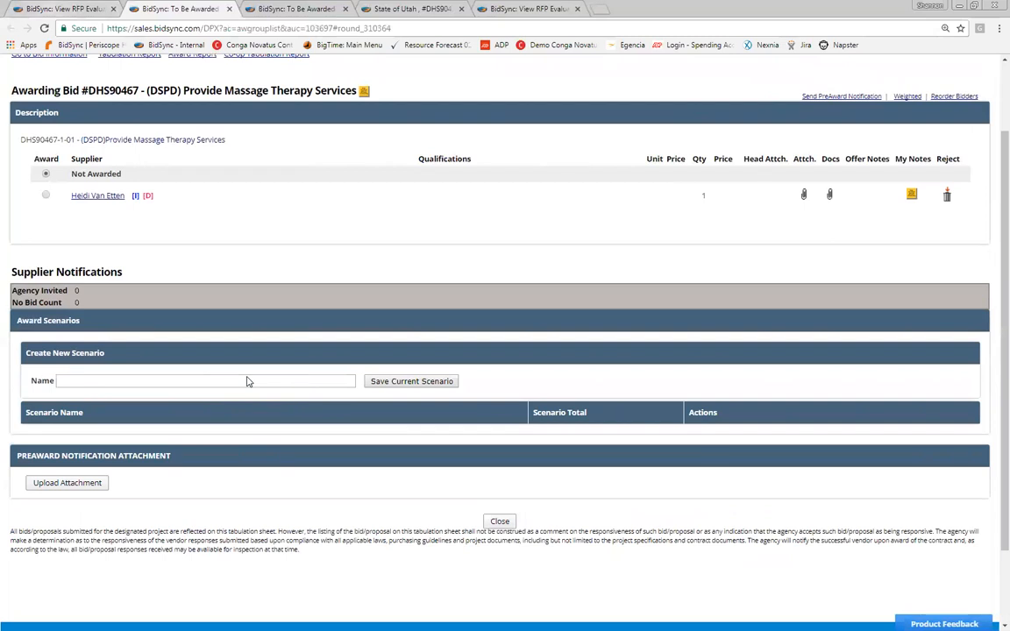
pyautogui.hotkey('ctrl', 'shift', 'Tab')
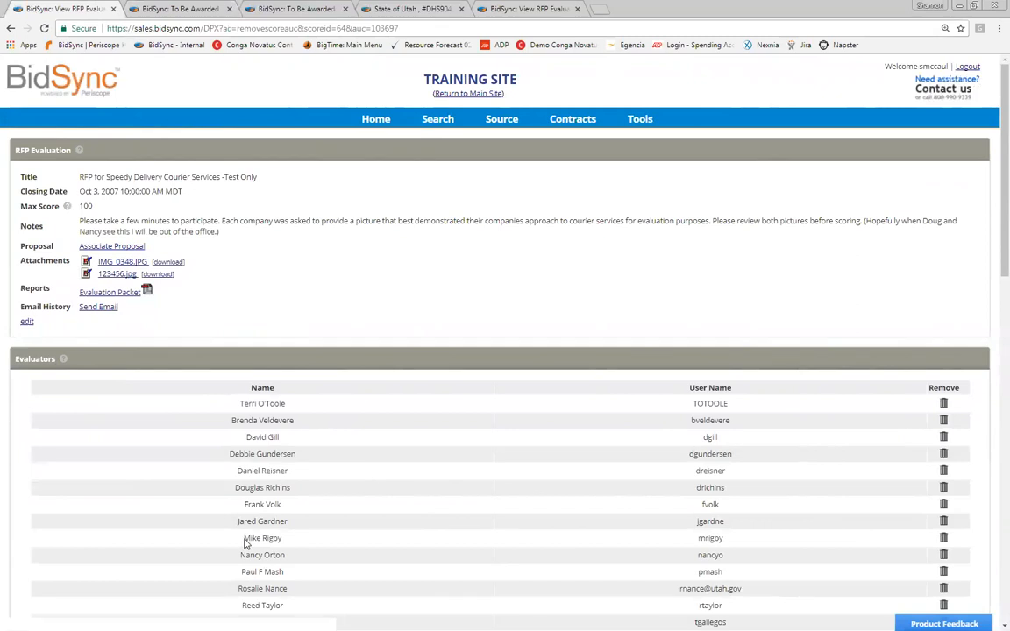
pyautogui.moveTo(502, 119)
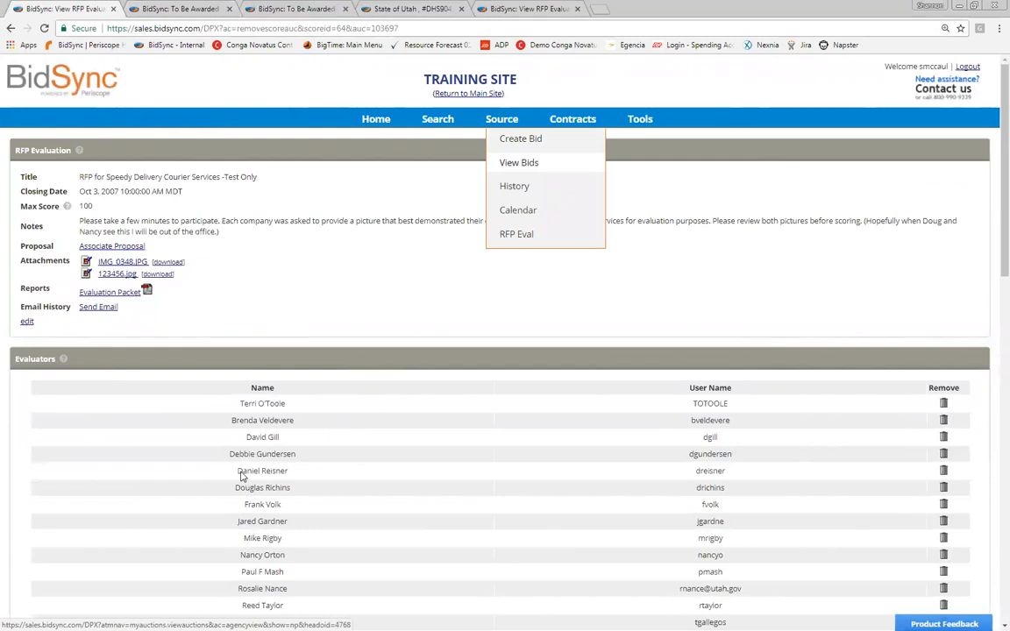
# Step: List the To Be Awarded bids and generate a bid's tabulation packet
pyautogui.click(518, 162)
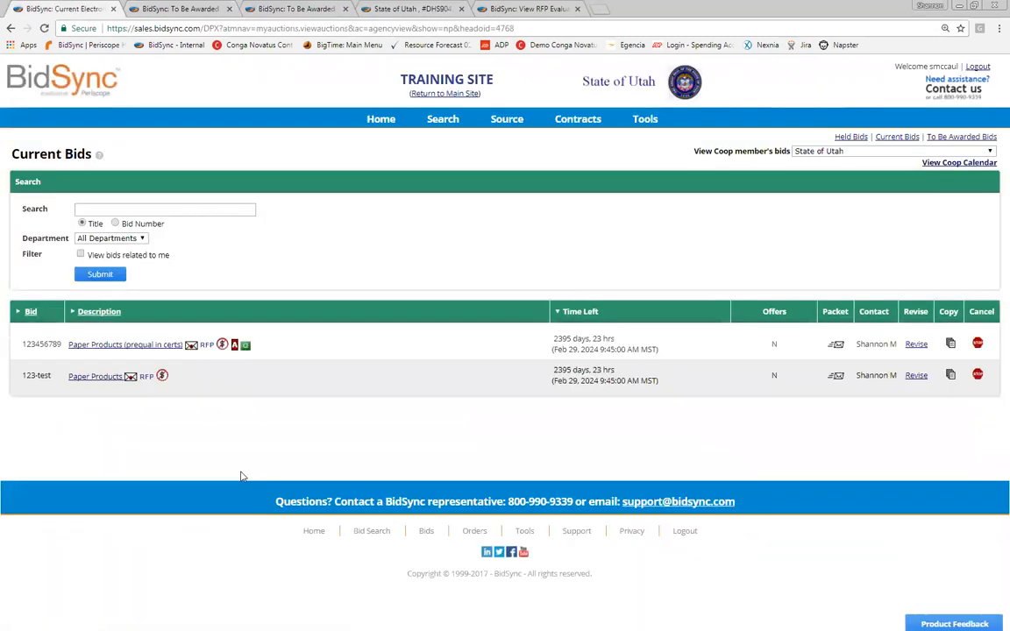
pyautogui.click(962, 137)
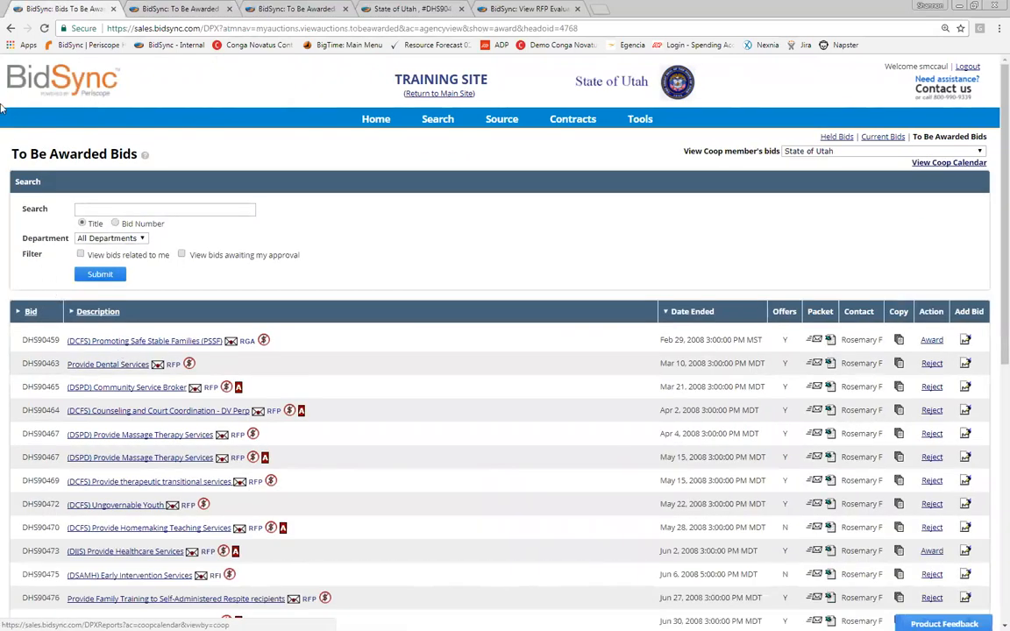
pyautogui.click(815, 346)
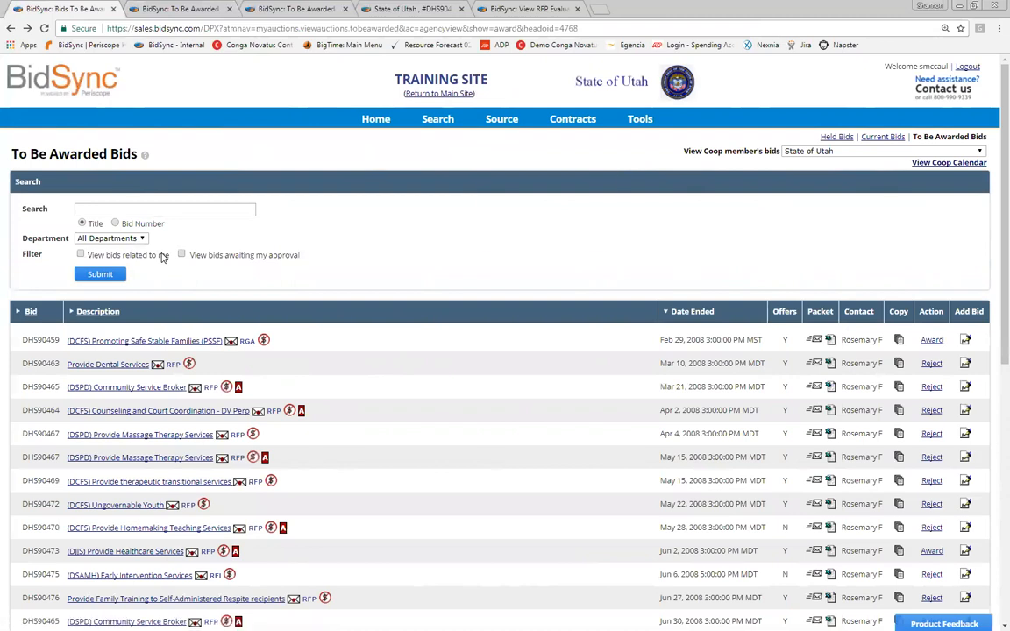
# Step: Open the RFP evaluations list and cycle through the awarding bid and evaluation tabs
pyautogui.click(116, 273)
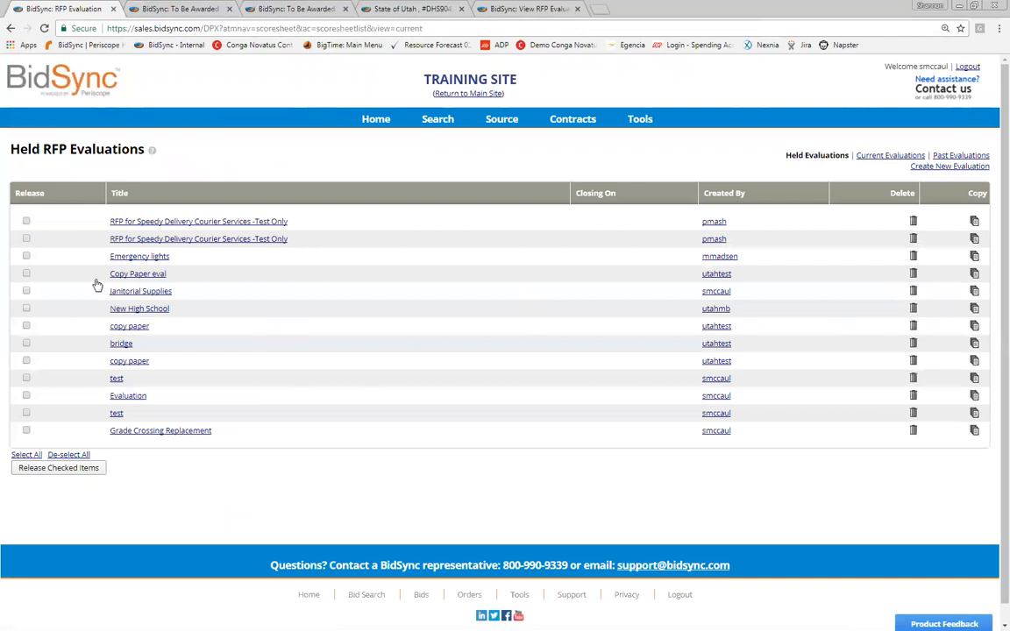
pyautogui.hotkey('ctrl', 'Tab')
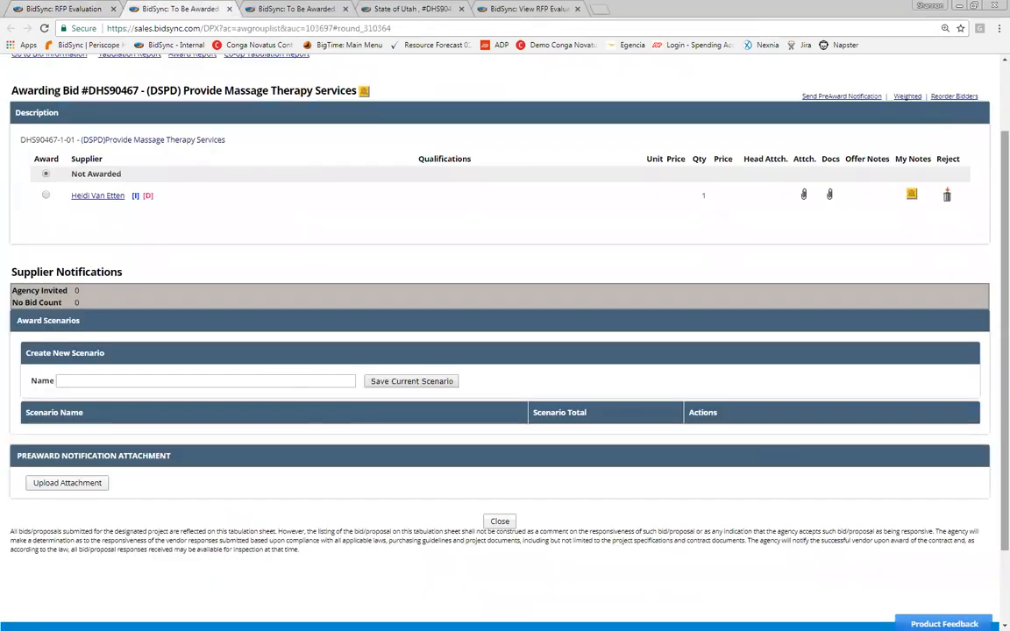
pyautogui.scroll(2, 505, 351)
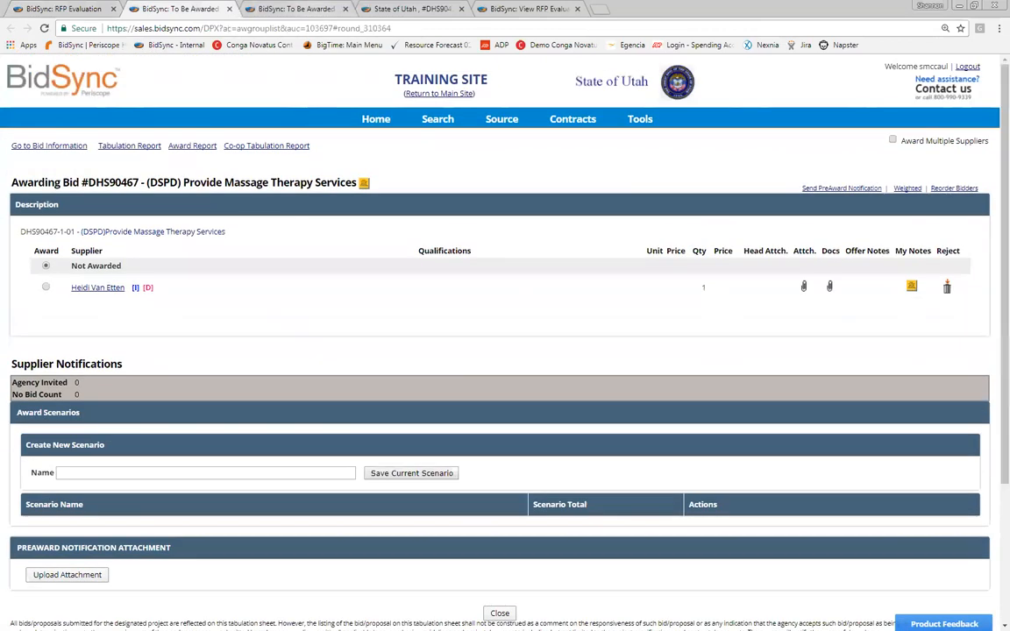
pyautogui.click(410, 9)
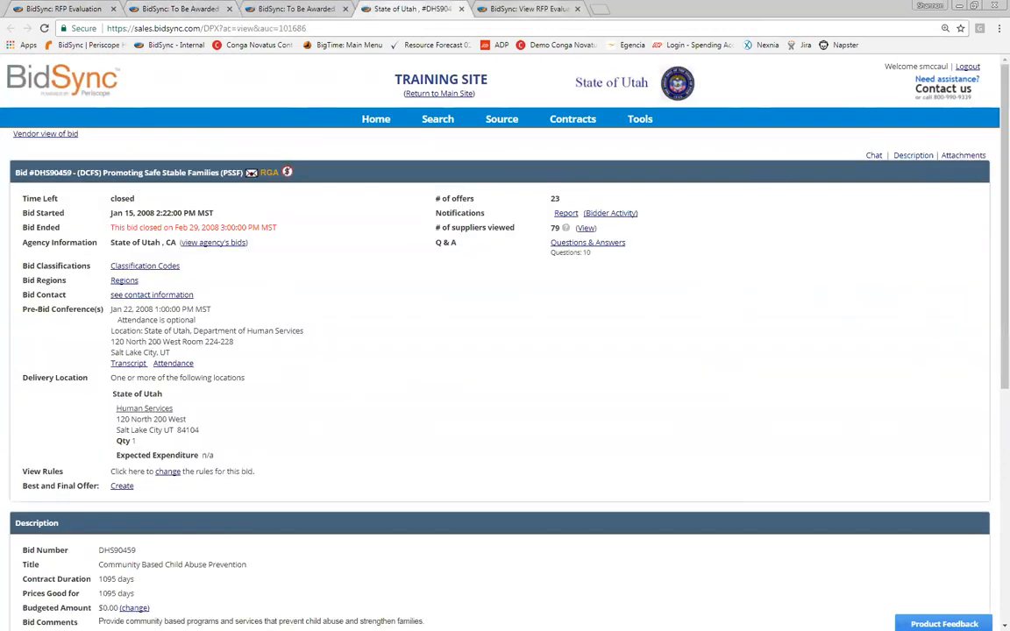
pyautogui.click(519, 9)
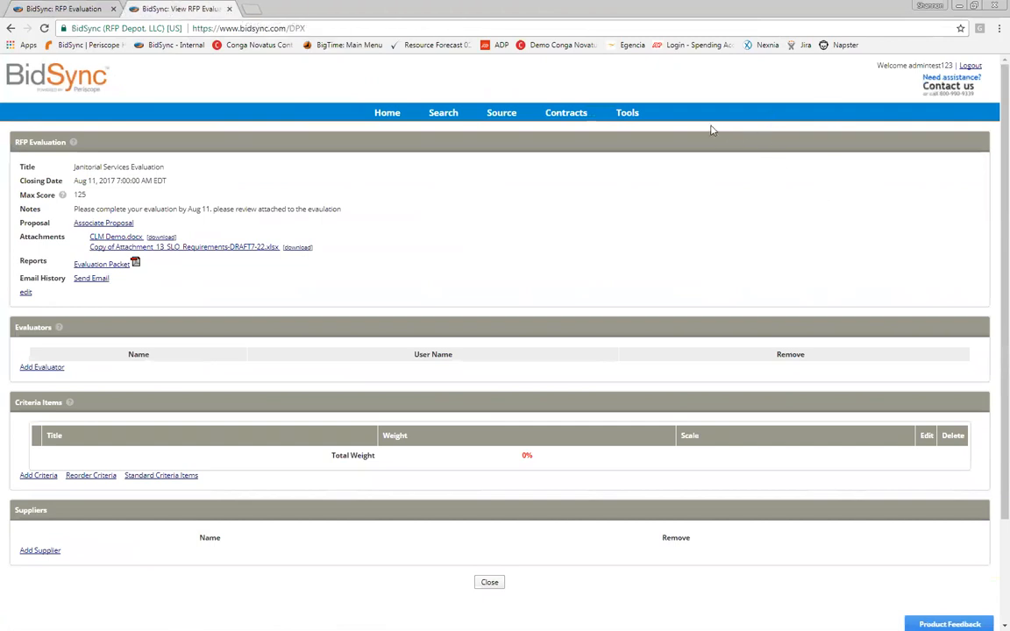
# Step: Bring up the Email RFP Evaluation Packet window for the Janitorial Services Evaluation
pyautogui.moveTo(501, 113)
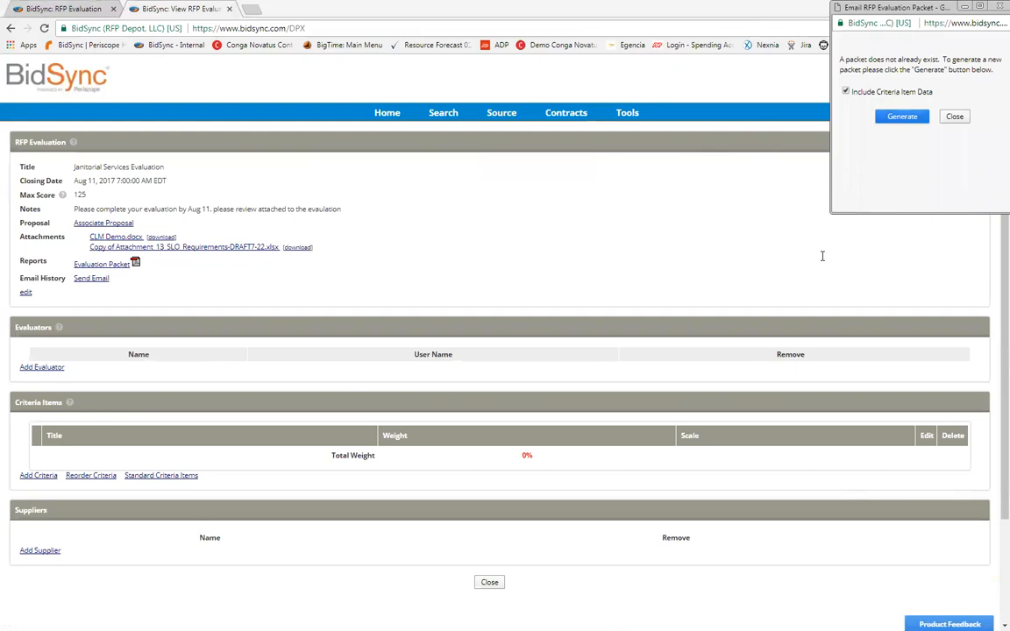
# Step: Dismiss the packet popup and look through the evaluation notification email form
pyautogui.click(714, 118)
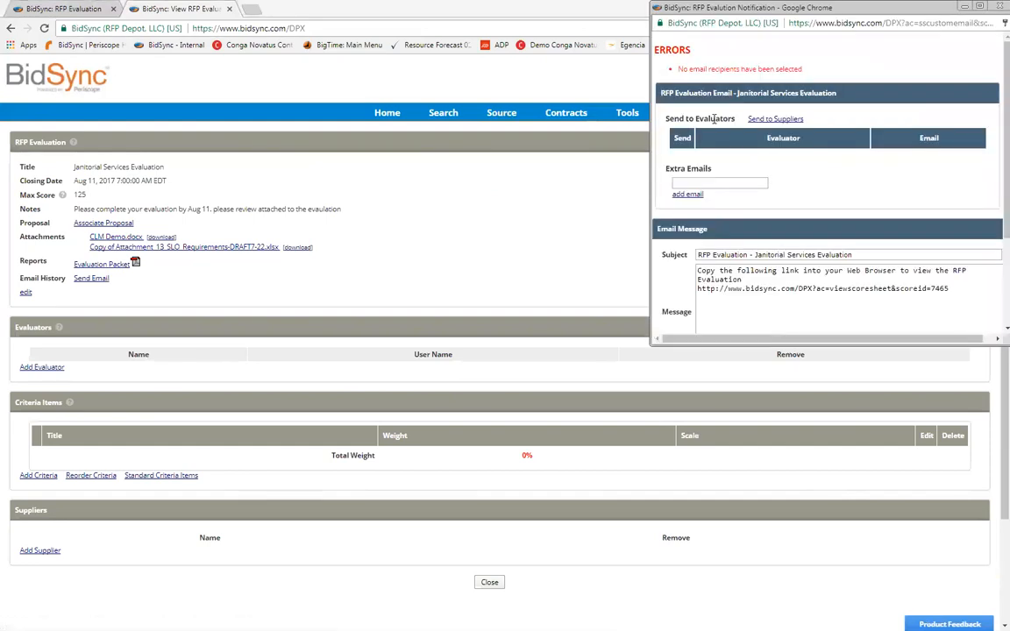
pyautogui.scroll(-1, 714, 118)
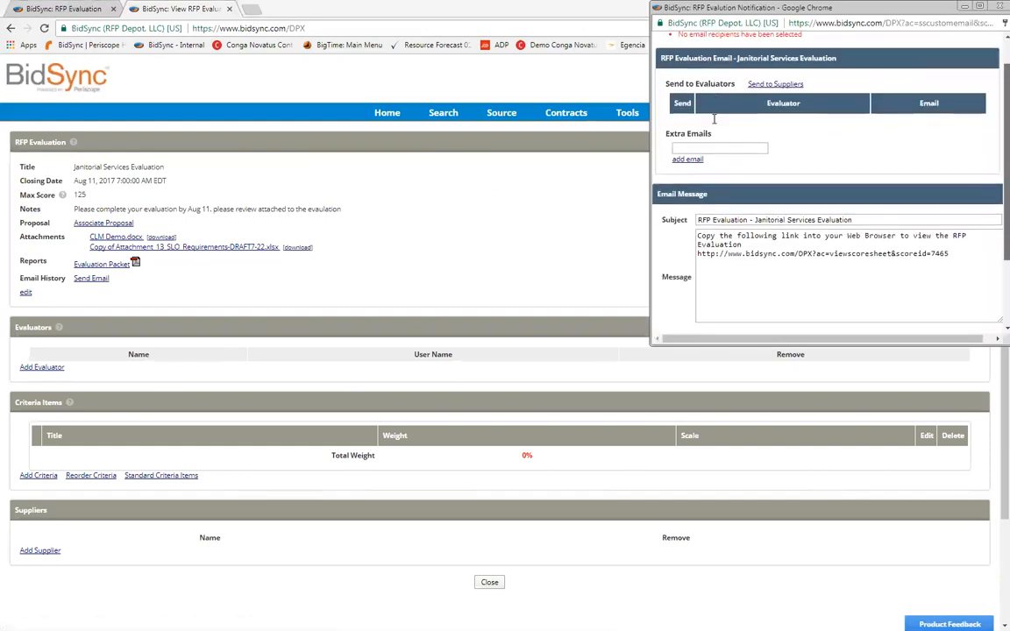
pyautogui.scroll(-1, 713, 118)
pyautogui.scroll(-2, 714, 120)
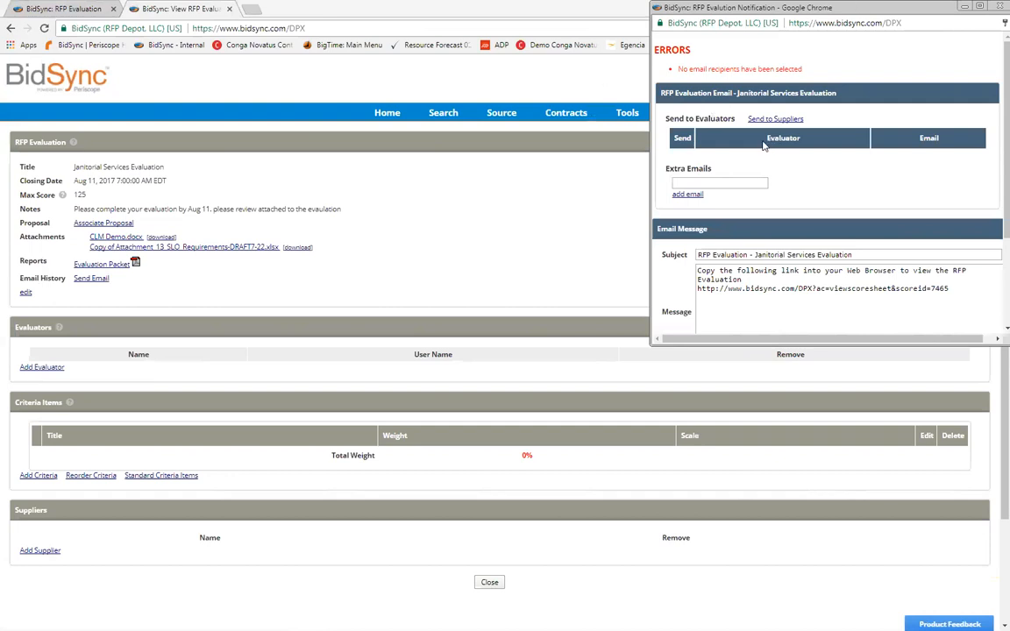
pyautogui.click(471, 199)
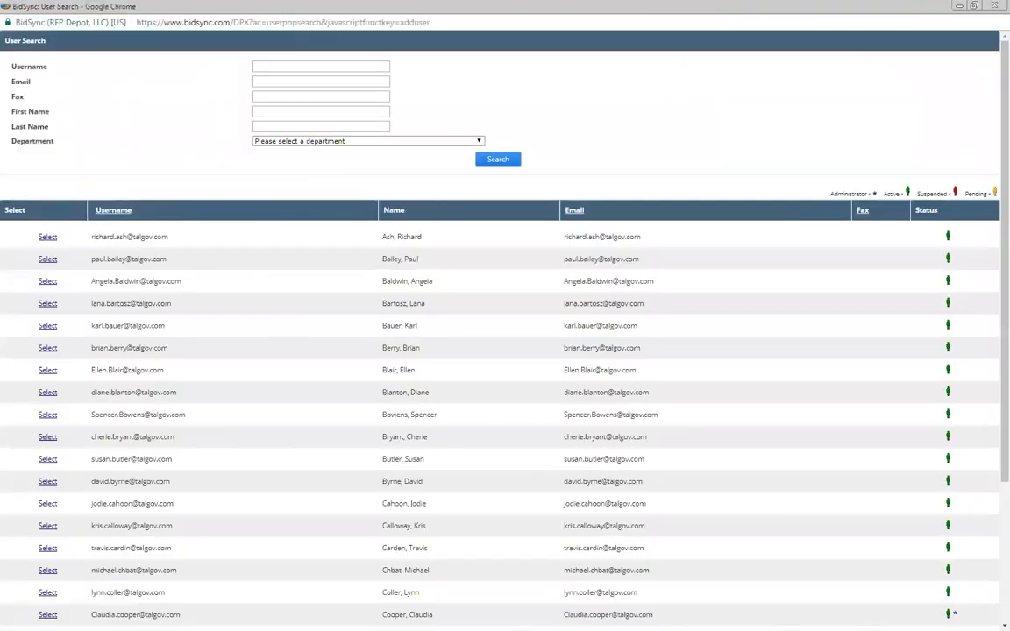
# Step: Add two listed users from User Search as evaluators, giving the evaluation three evaluators
pyautogui.click(480, 142)
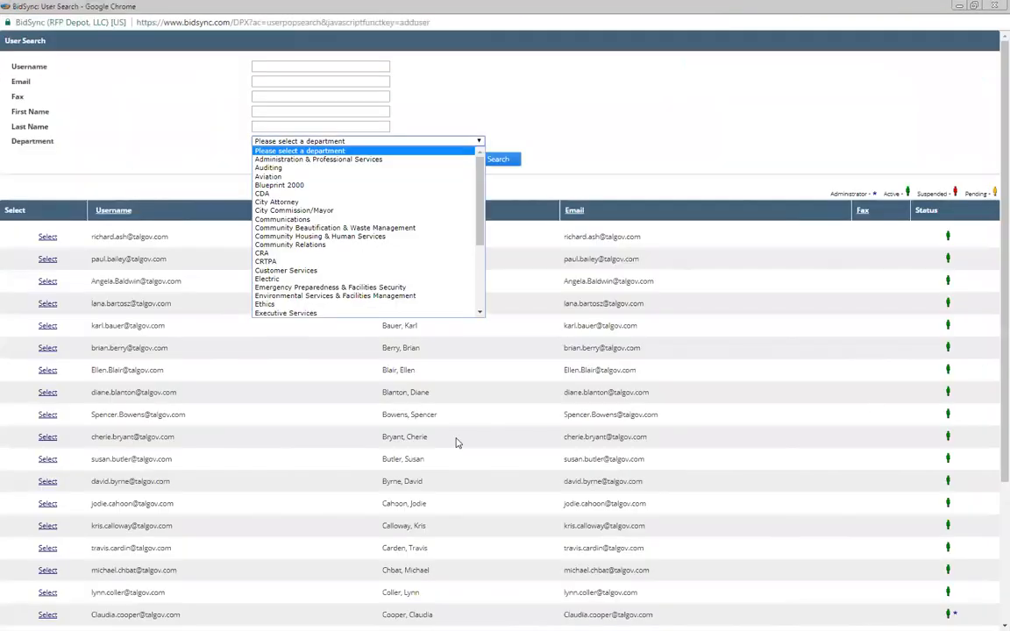
pyautogui.click(39, 351)
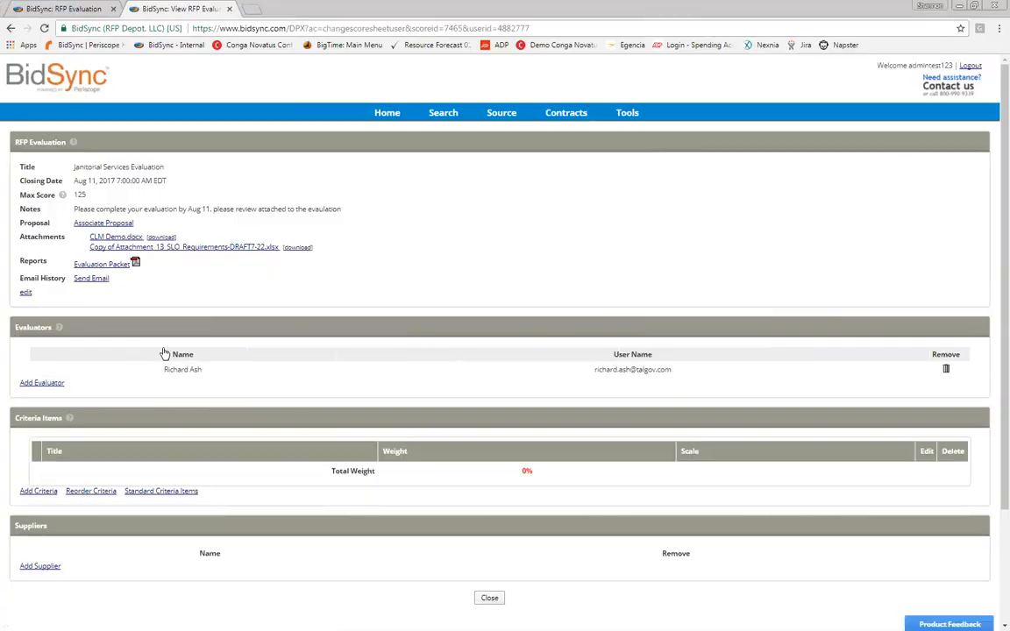
pyautogui.click(42, 383)
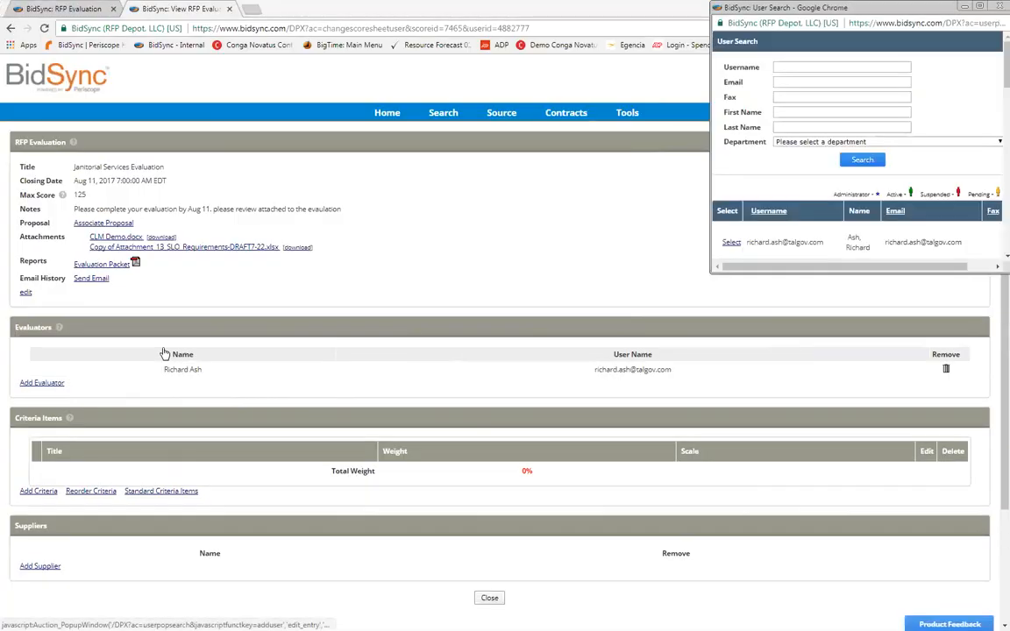
pyautogui.moveTo(935, 7); pyautogui.dragTo(680, 74)
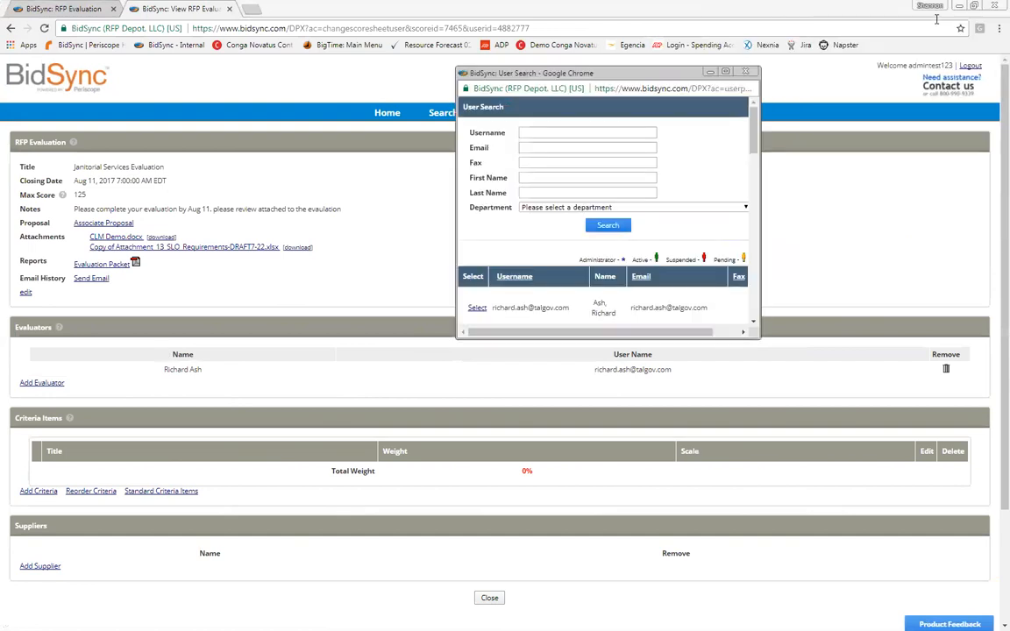
pyautogui.scroll(-5, 715, 142)
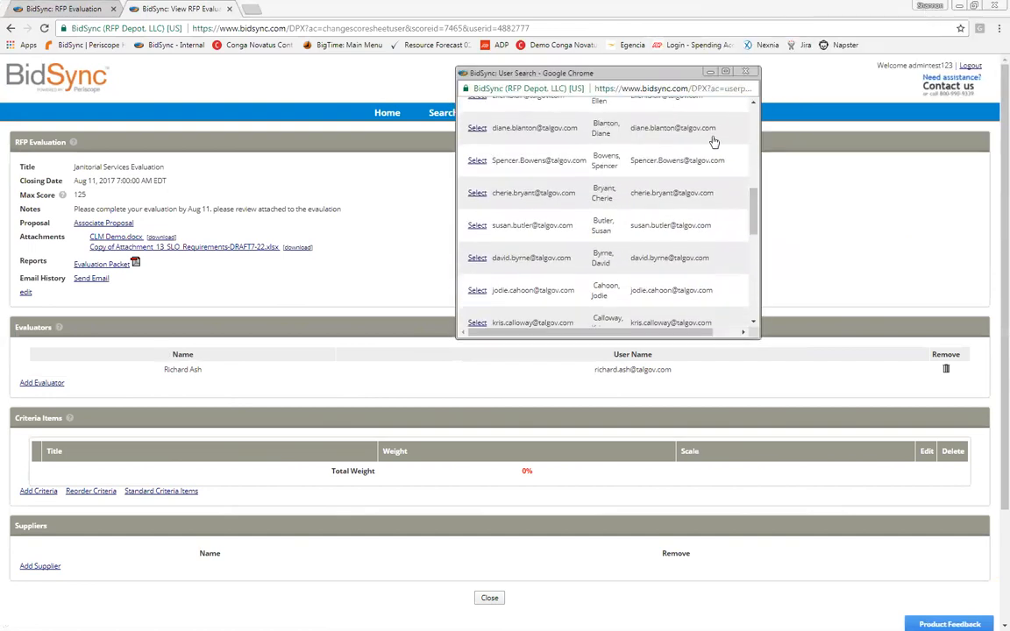
pyautogui.click(477, 193)
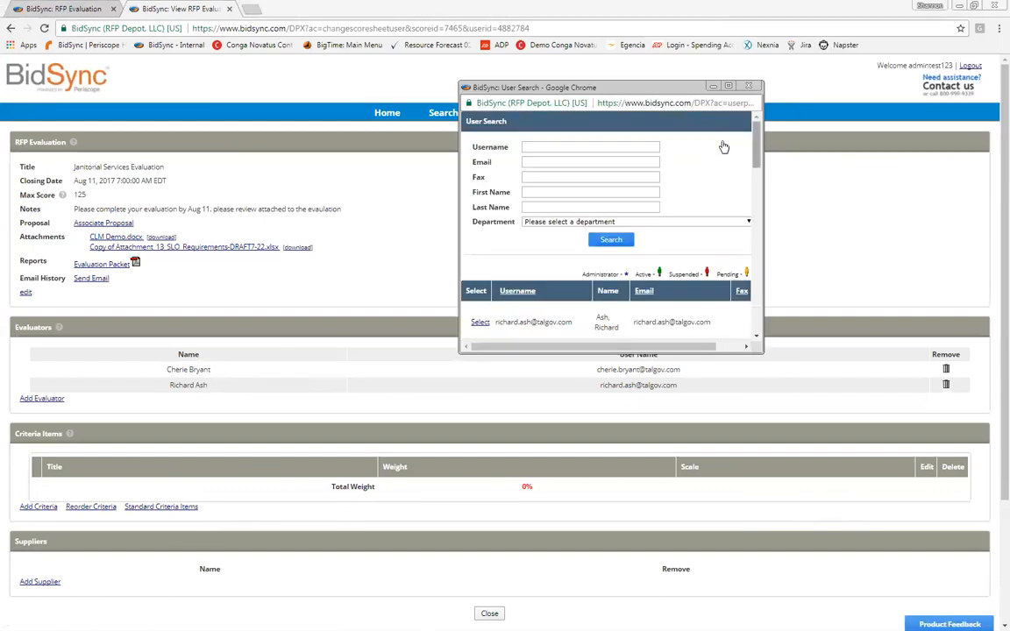
pyautogui.scroll(-4, 724, 146)
pyautogui.scroll(-1, 723, 146)
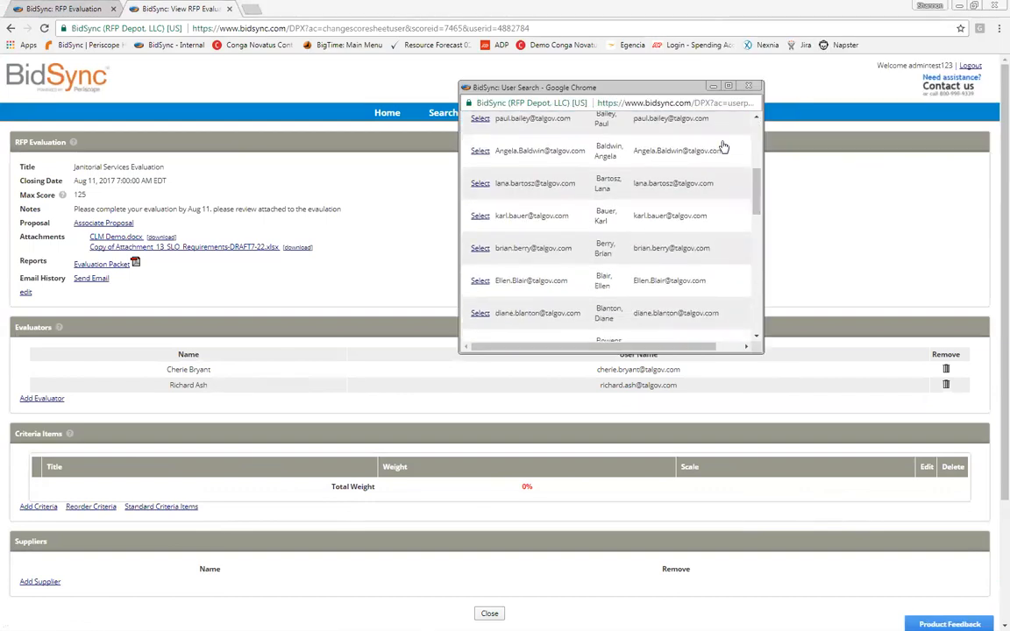
pyautogui.click(479, 281)
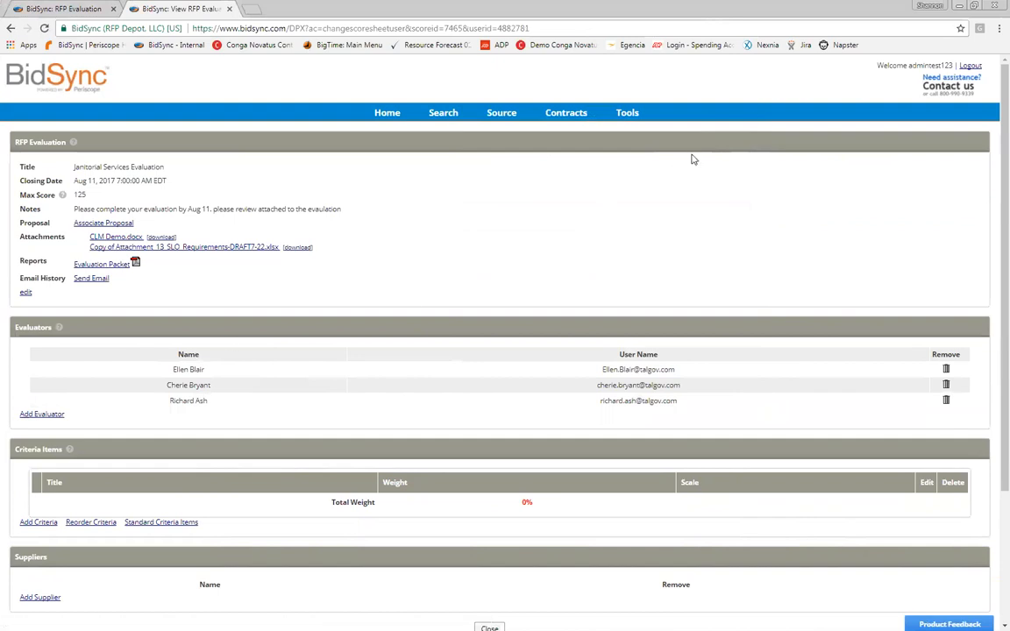
pyautogui.scroll(-2, 745, 146)
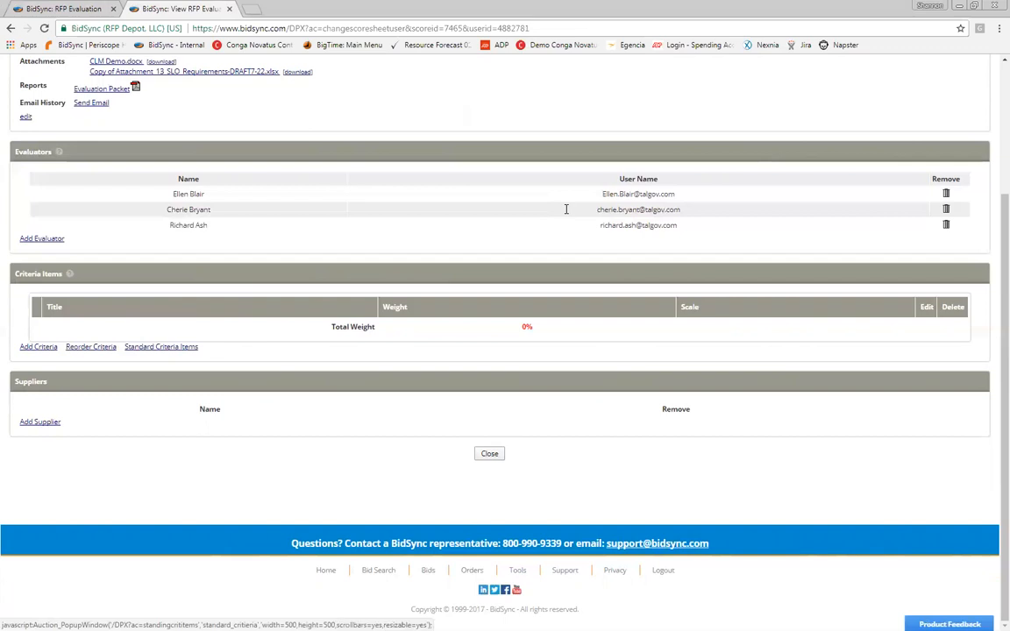
# Step: Start a new standard criteria item titled Past Performance
pyautogui.click(161, 347)
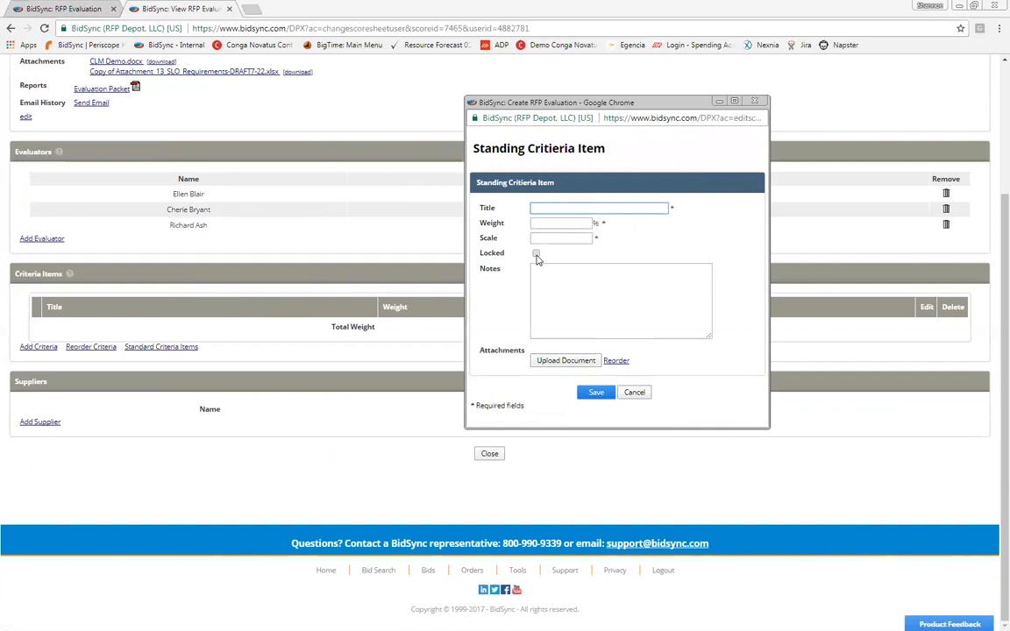
pyautogui.write('Performan')
pyautogui.write('ce')
pyautogui.write('Task')
pyautogui.press('Tab')
pyautogui.hotkey('shift', 'Tab')
pyautogui.write('Phast')
pyautogui.press('Tab')
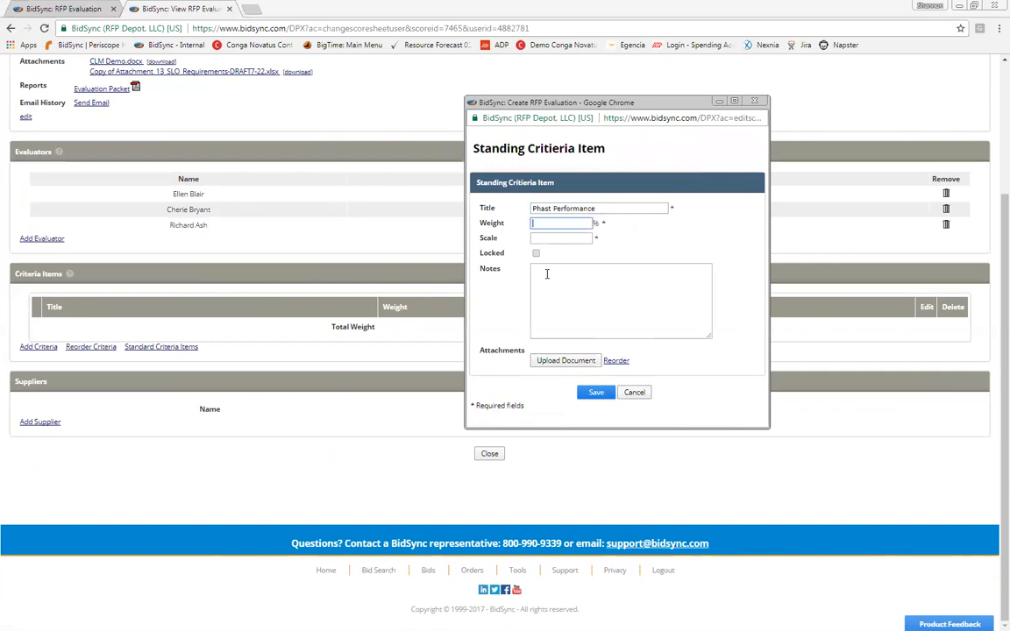
pyautogui.hotkey('shift', 'Tab')
pyautogui.press('Left')
pyautogui.press('Right')
pyautogui.press('Right')
pyautogui.press('BackSpace')
pyautogui.press('Tab')
# Step: Give Past Performance weight 30, scale 5 and the note '5 is the greatest'
pyautogui.write('30')
pyautogui.press('Tab')
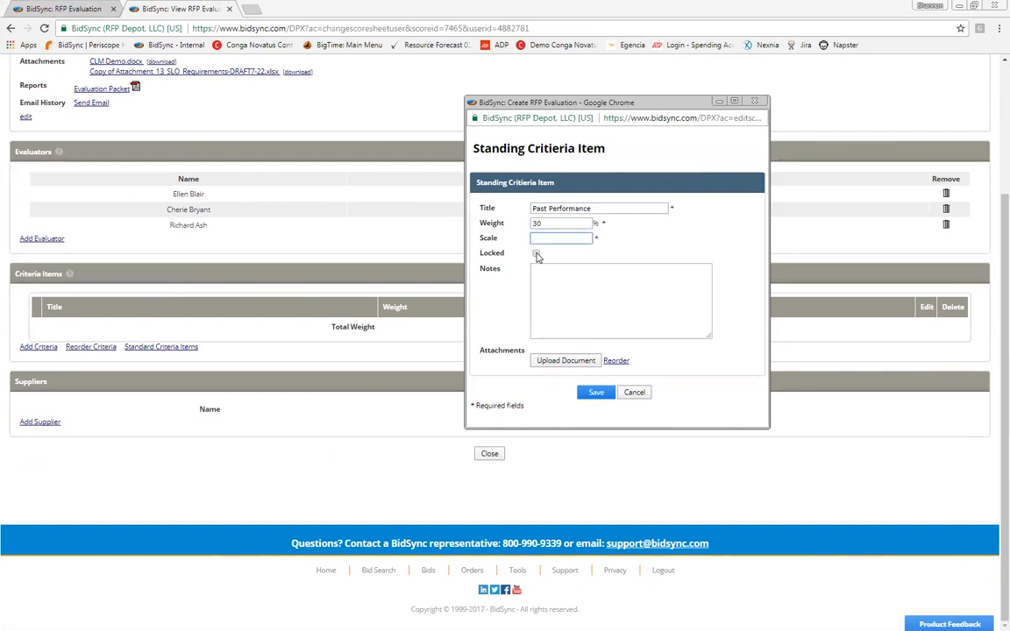
pyautogui.write('5')
pyautogui.click(536, 254)
pyautogui.press('Tab')
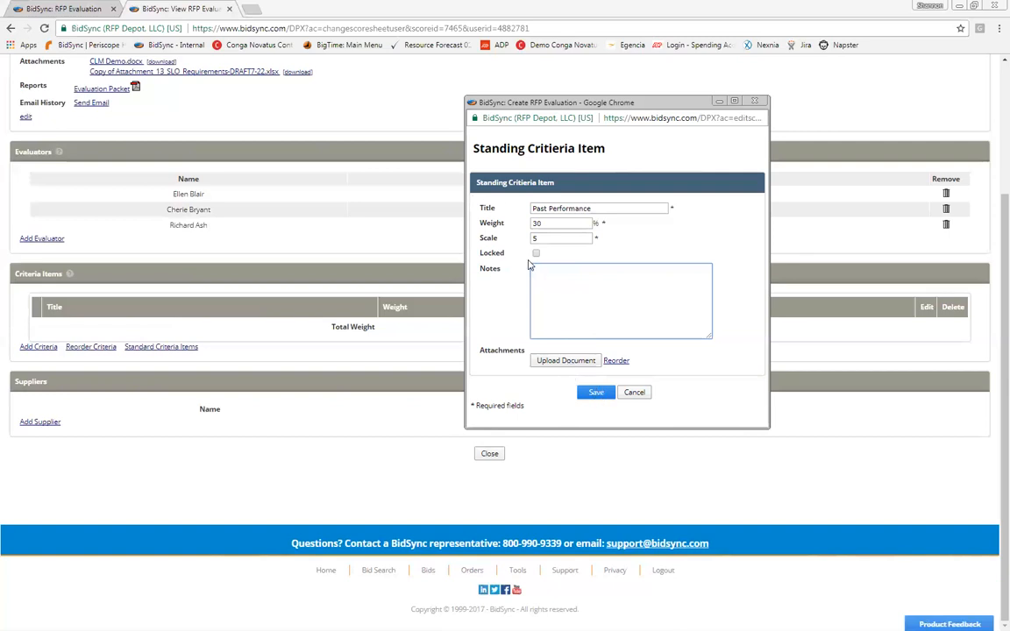
pyautogui.write('0-5')
pyautogui.press('BackSpace')
pyautogui.press('BackSpace')
pyautogui.press('BackSpace')
pyautogui.press('BackSpace')
pyautogui.write('5 1')
pyautogui.write('s the greatest')
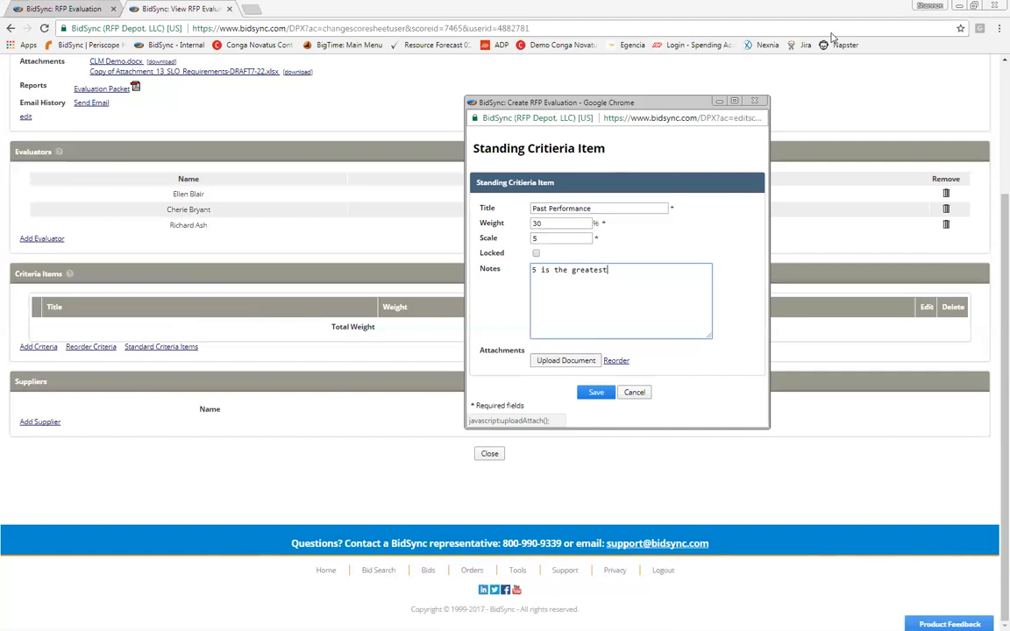
# Step: Save Past Performance and select it into the evaluation's criteria at 30% weight
pyautogui.click(596, 392)
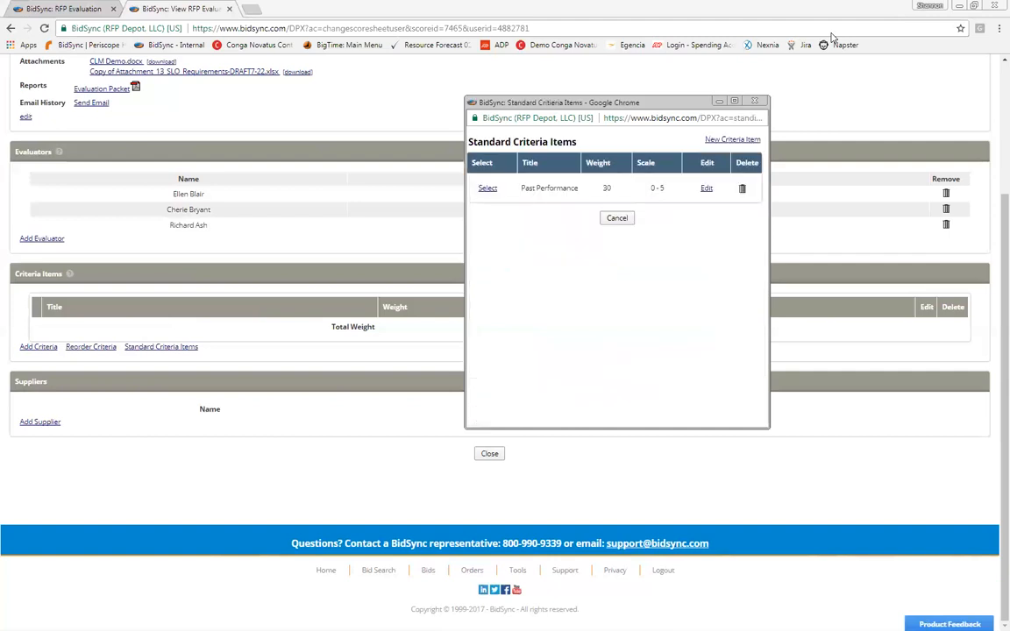
pyautogui.click(753, 101)
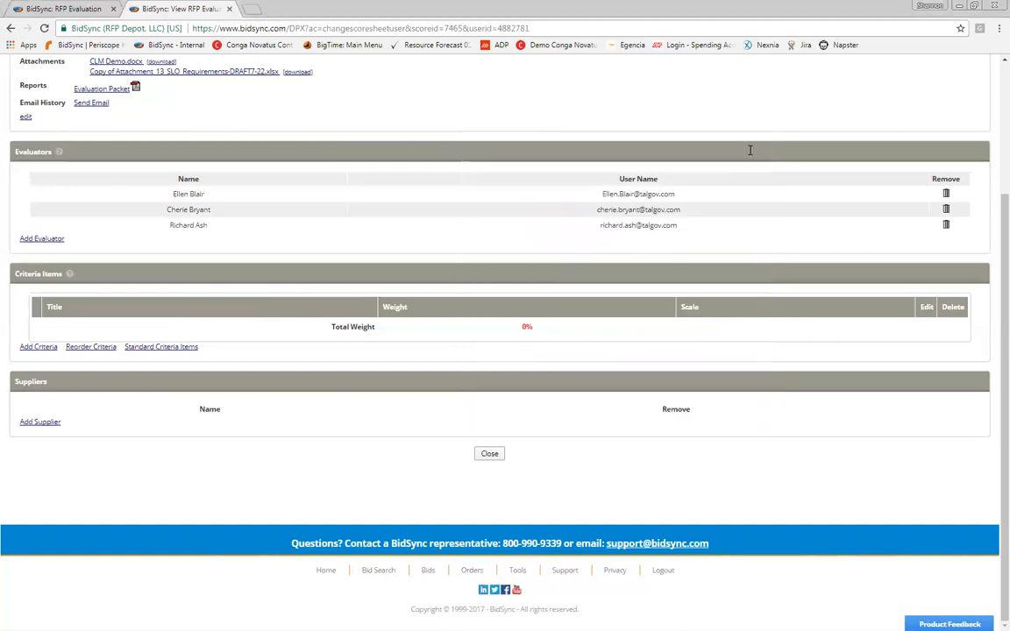
pyautogui.press('Return')
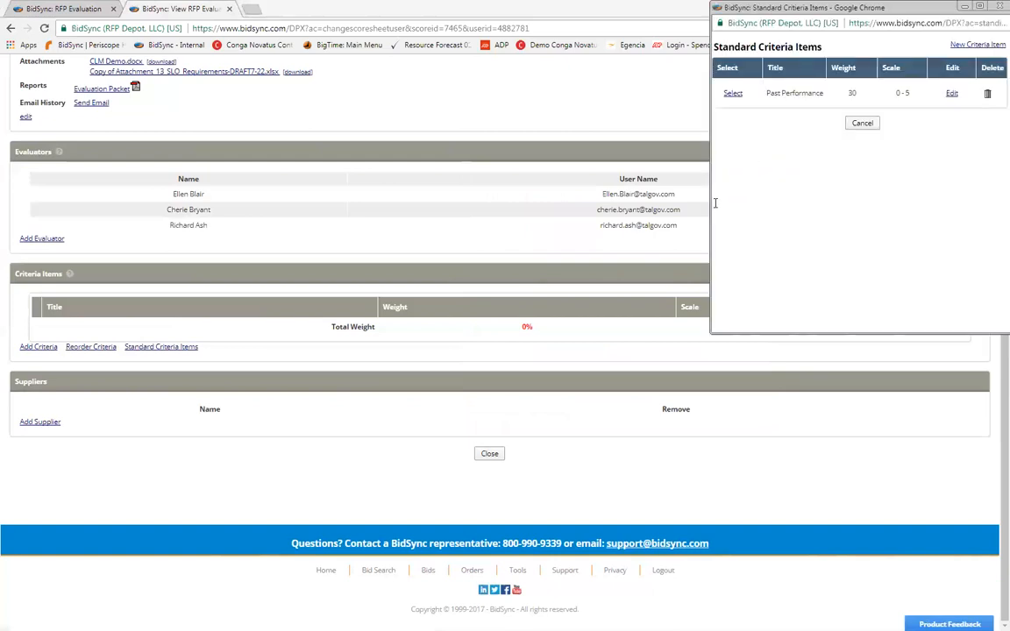
pyautogui.click(733, 93)
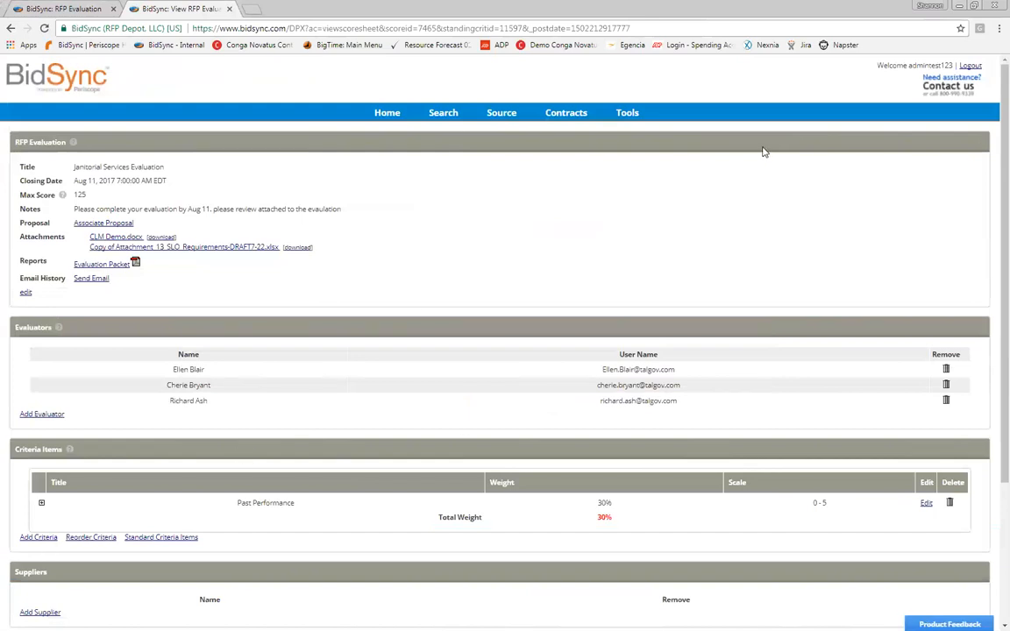
pyautogui.scroll(-3, 785, 139)
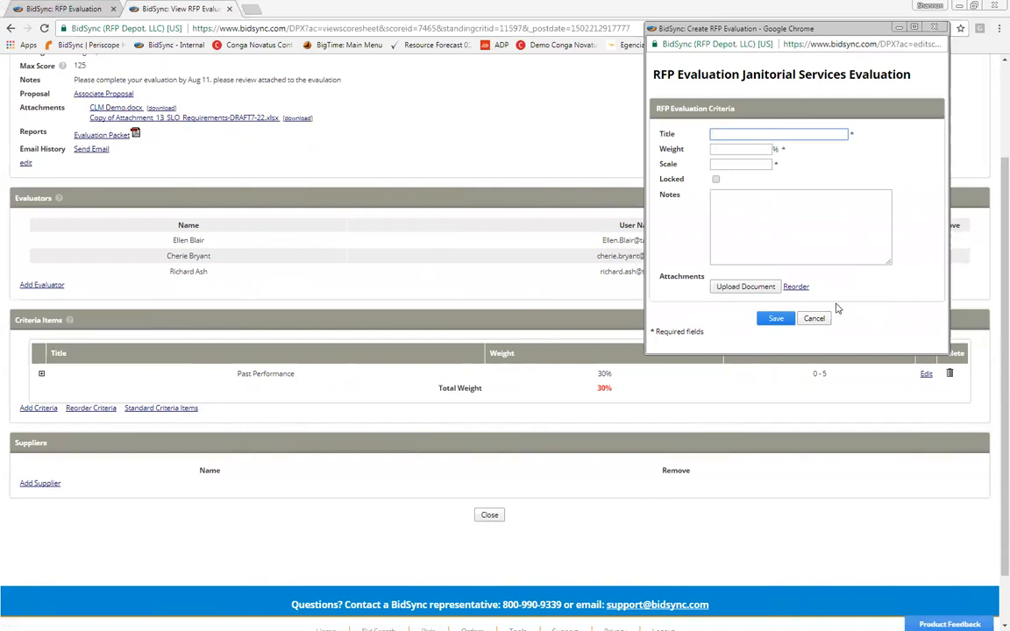
# Step: Save a Location criterion with weight 100 and scale 10
pyautogui.write('Location')
pyautogui.press('Tab')
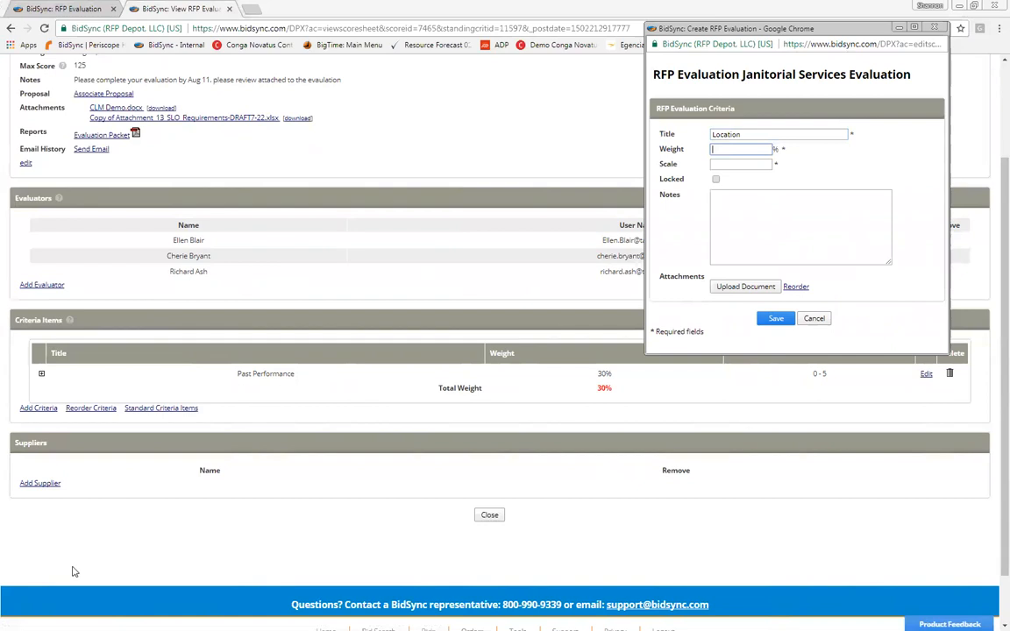
pyautogui.write('100')
pyautogui.press('Tab')
pyautogui.write('10')
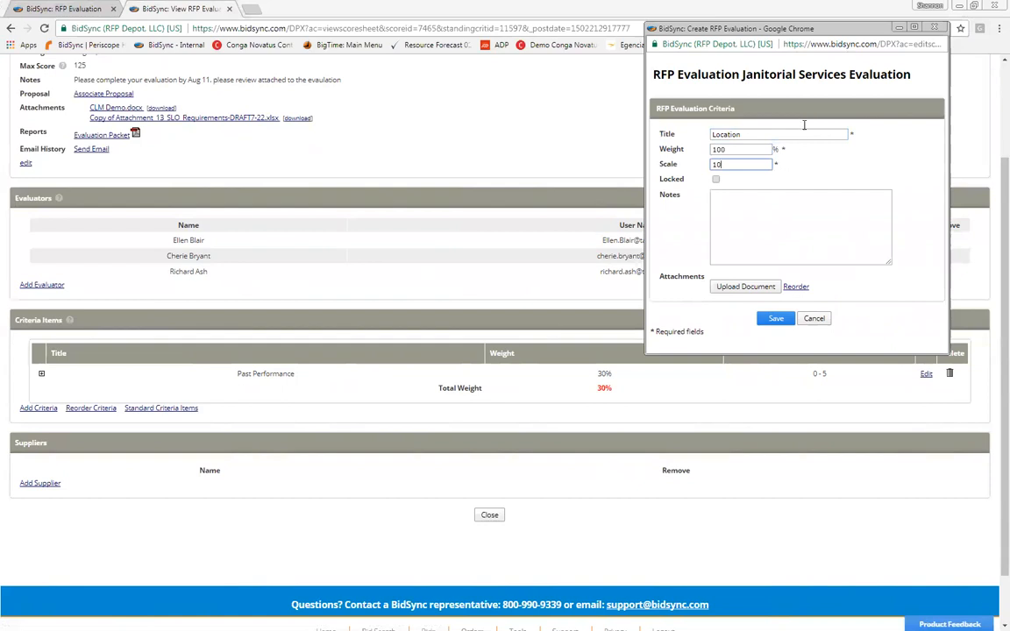
pyautogui.click(776, 319)
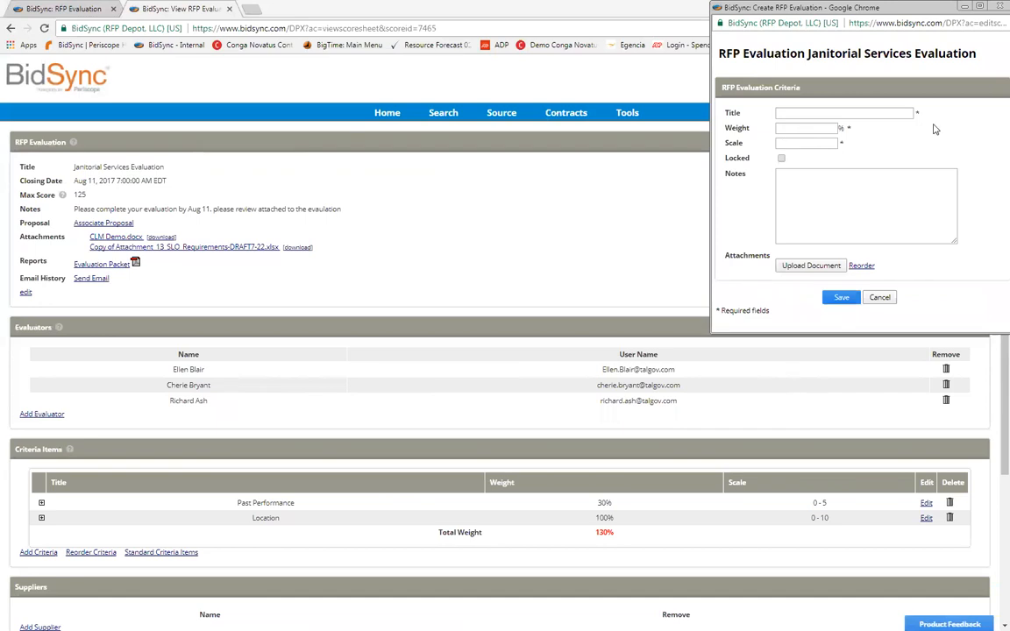
# Step: Close the blank form and highlight the 130% total weight and 125 maximum score
pyautogui.click(1000, 6)
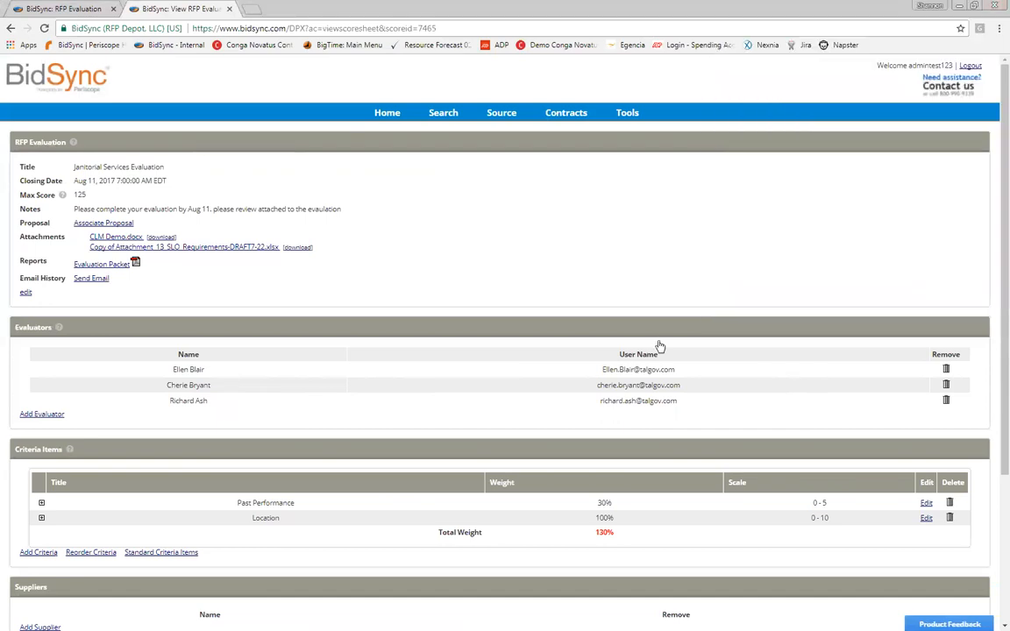
pyautogui.doubleClick(604, 532)
pyautogui.doubleClick(80, 195)
pyautogui.click(593, 297)
# Step: Change the Location criterion's weight from 100 to 50
pyautogui.click(926, 518)
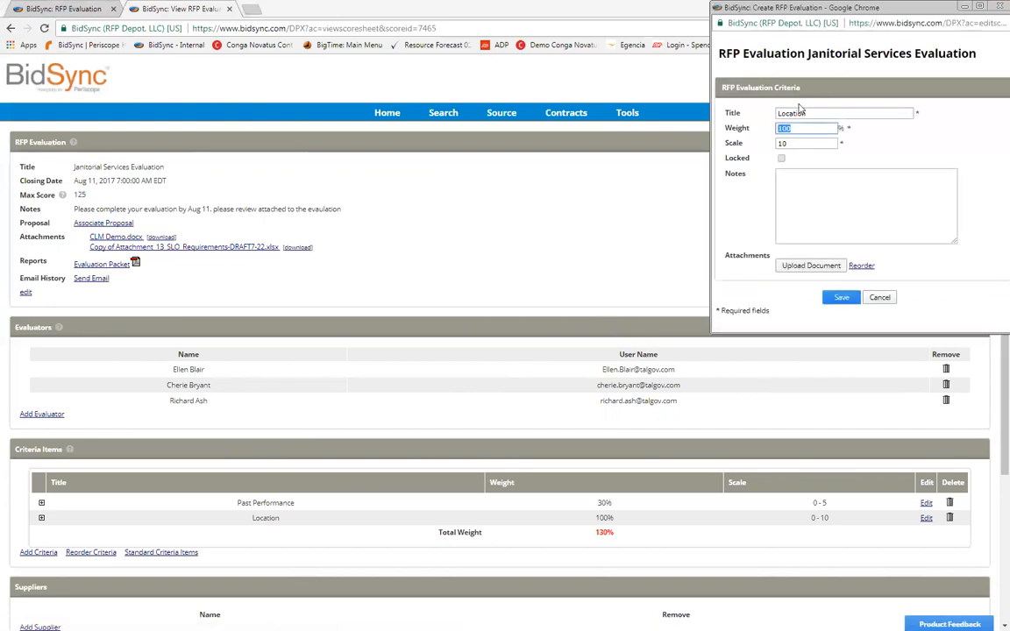
pyautogui.doubleClick(824, 127)
pyautogui.write('50')
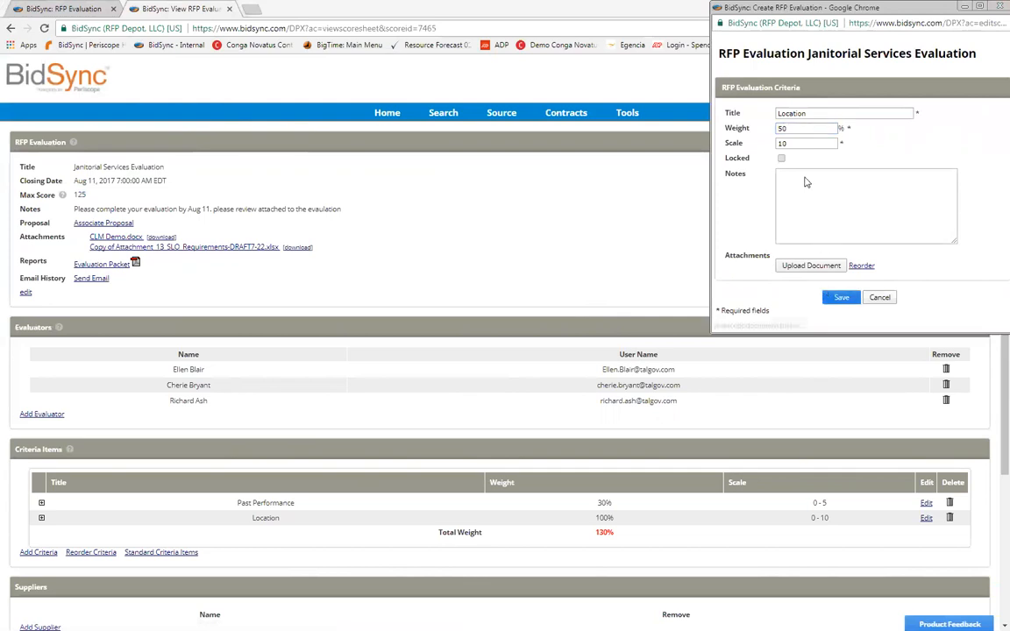
pyautogui.click(837, 297)
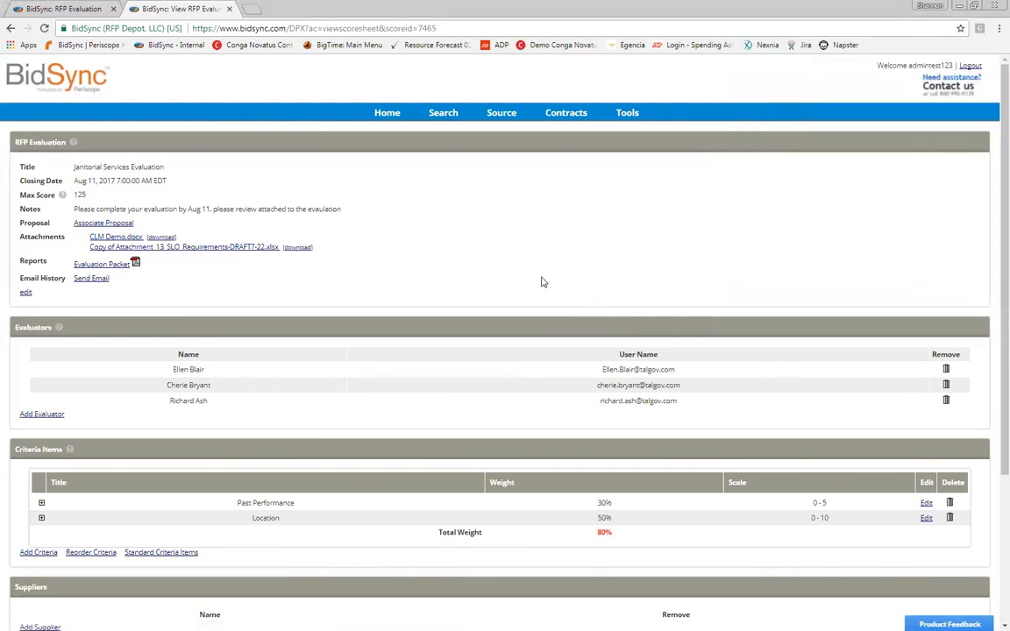
# Step: Fill in a new locked Price criterion with weight 15% and scale 10
pyautogui.click(606, 299)
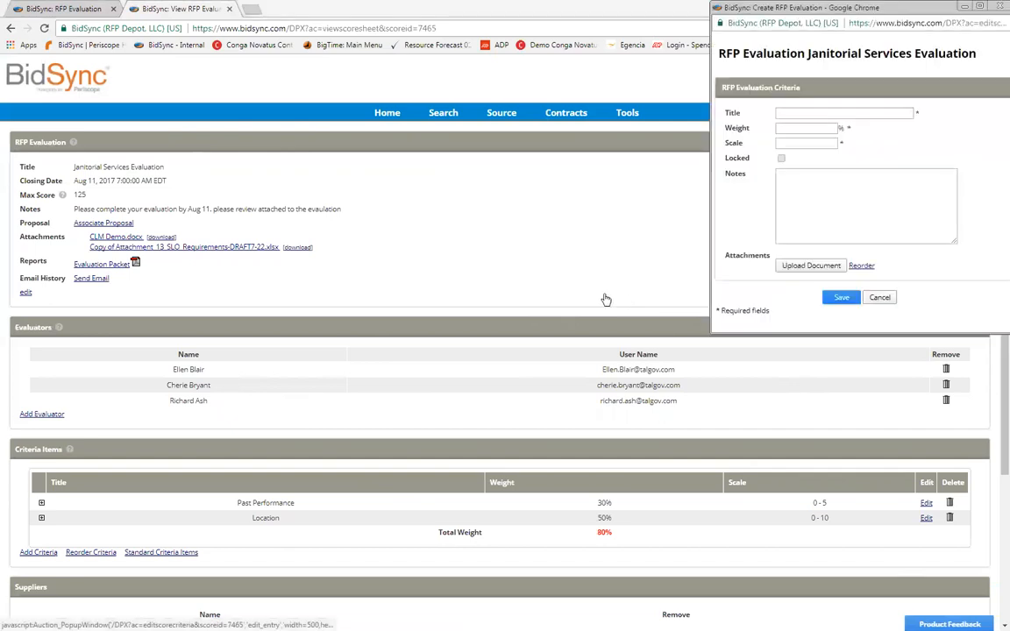
pyautogui.write('Price')
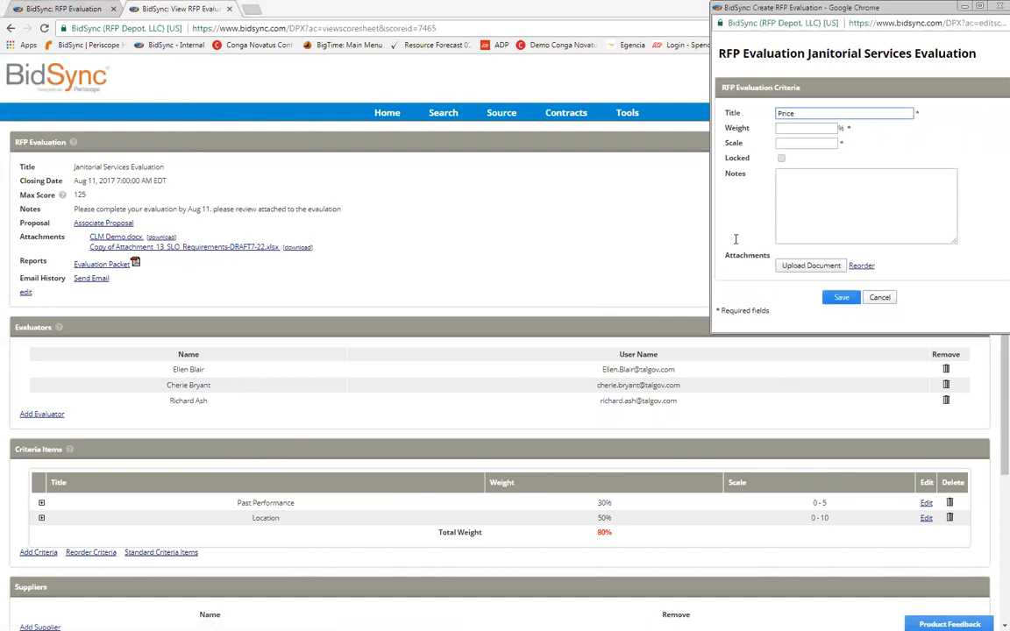
pyautogui.press('Tab')
pyautogui.write('10')
pyautogui.click(781, 158)
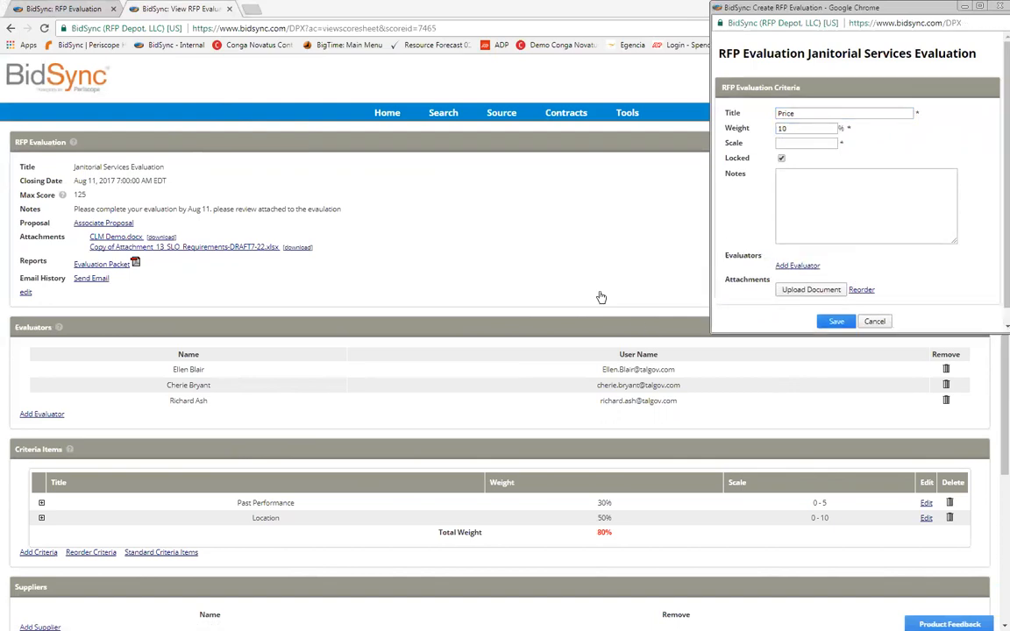
pyautogui.press('Tab')
pyautogui.hotkey('shift', 'Tab')
pyautogui.write('15')
pyautogui.press('Tab')
pyautogui.write('10')
pyautogui.moveTo(862, 8); pyautogui.dragTo(658, 33)
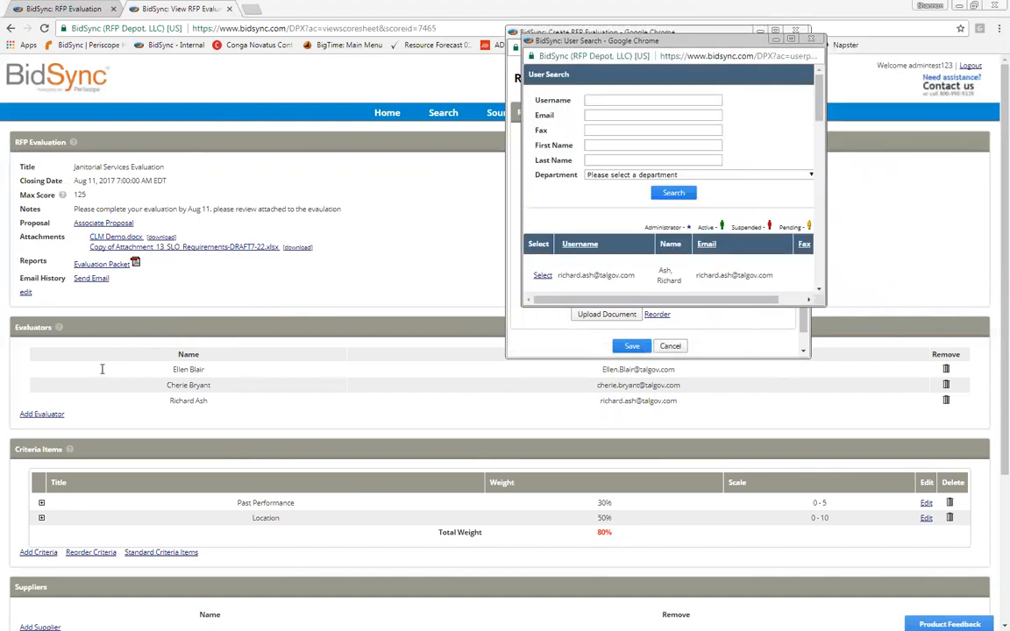
# Step: Assign the first listed user as the Price criterion's evaluator and save the criterion
pyautogui.scroll(-11, 201, 178)
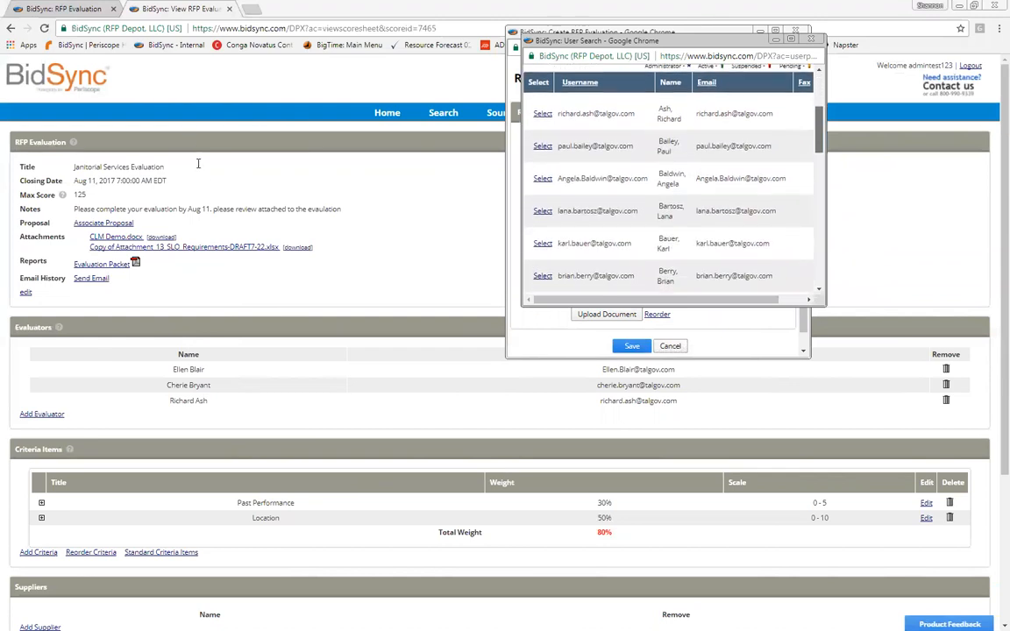
pyautogui.scroll(12, 205, 163)
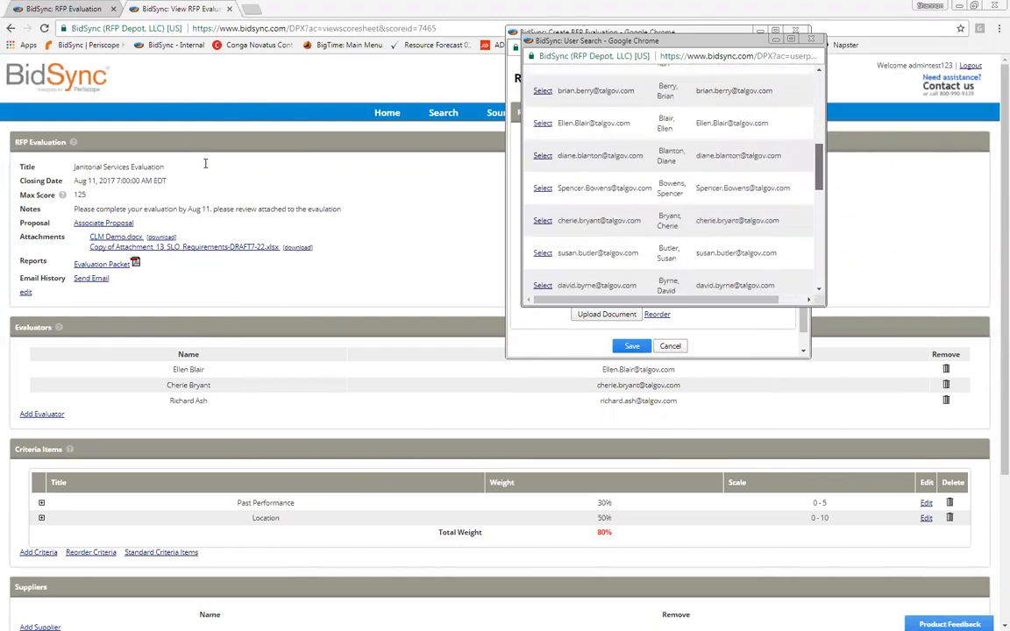
pyautogui.click(44, 296)
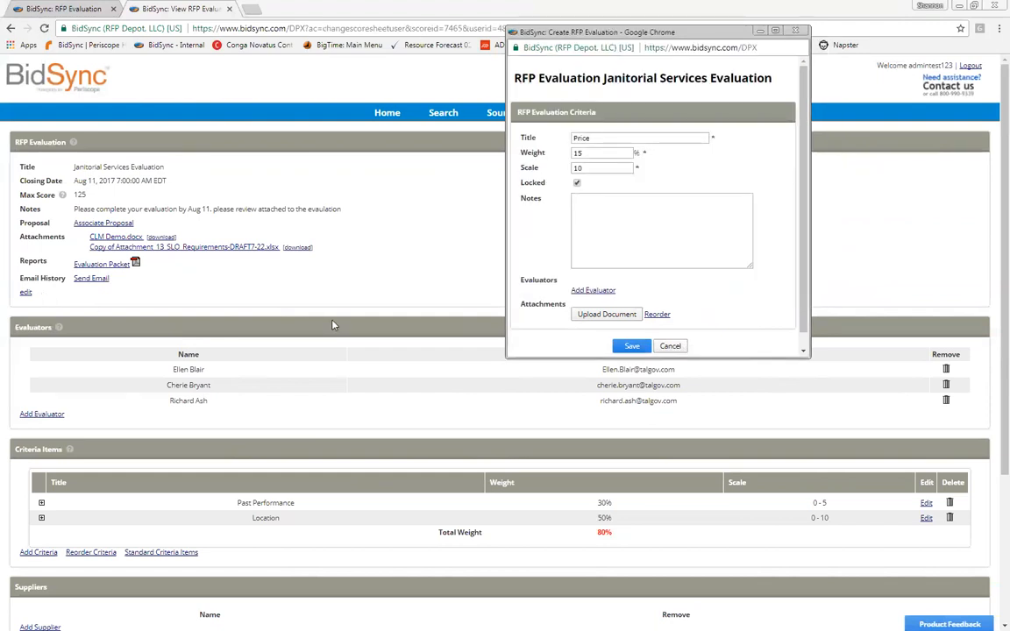
pyautogui.click(592, 290)
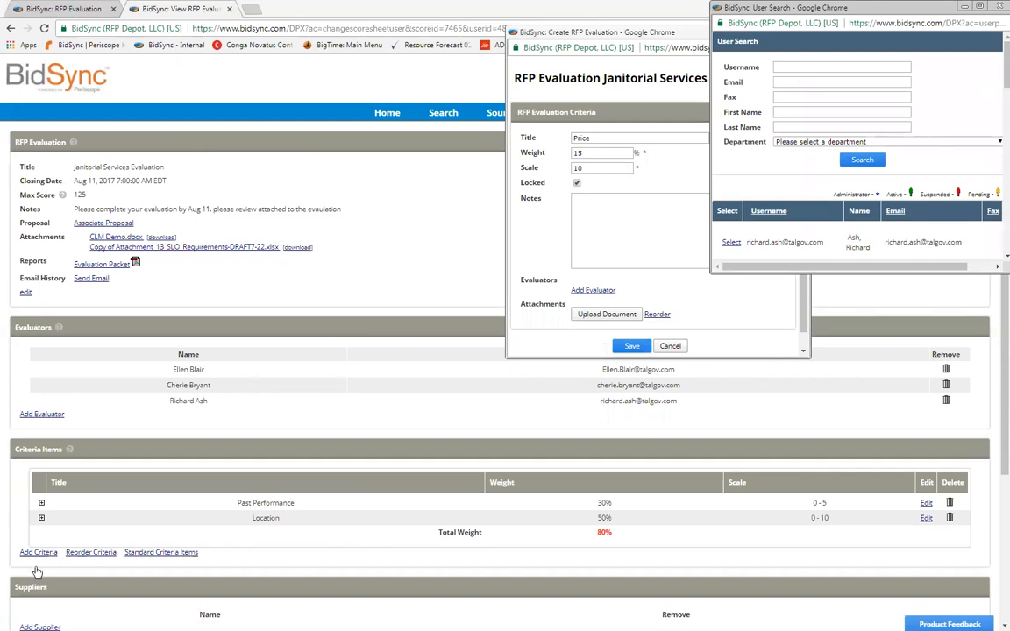
pyautogui.click(732, 242)
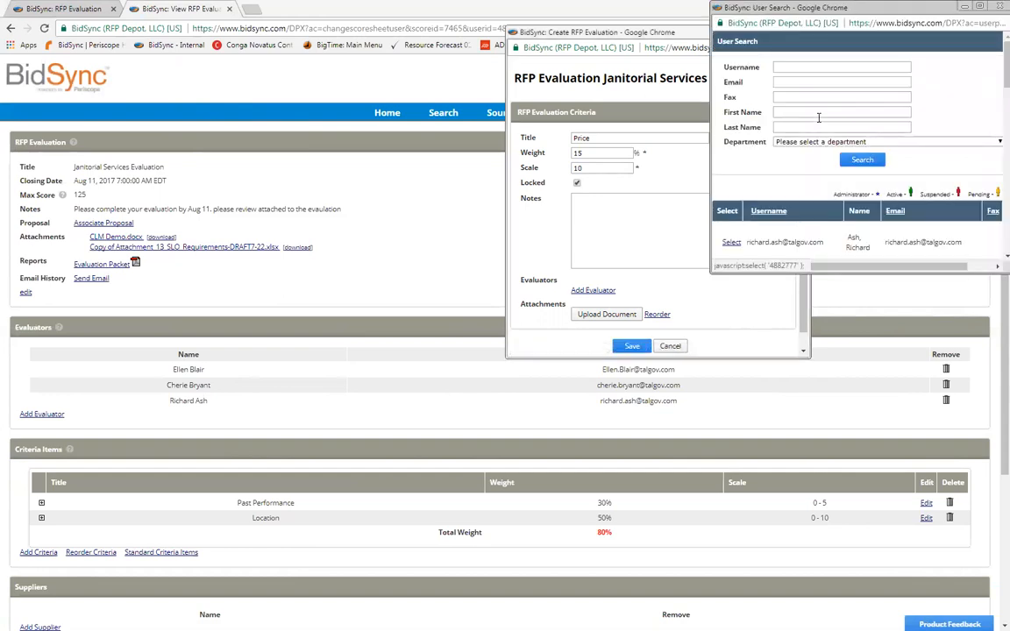
pyautogui.click(631, 346)
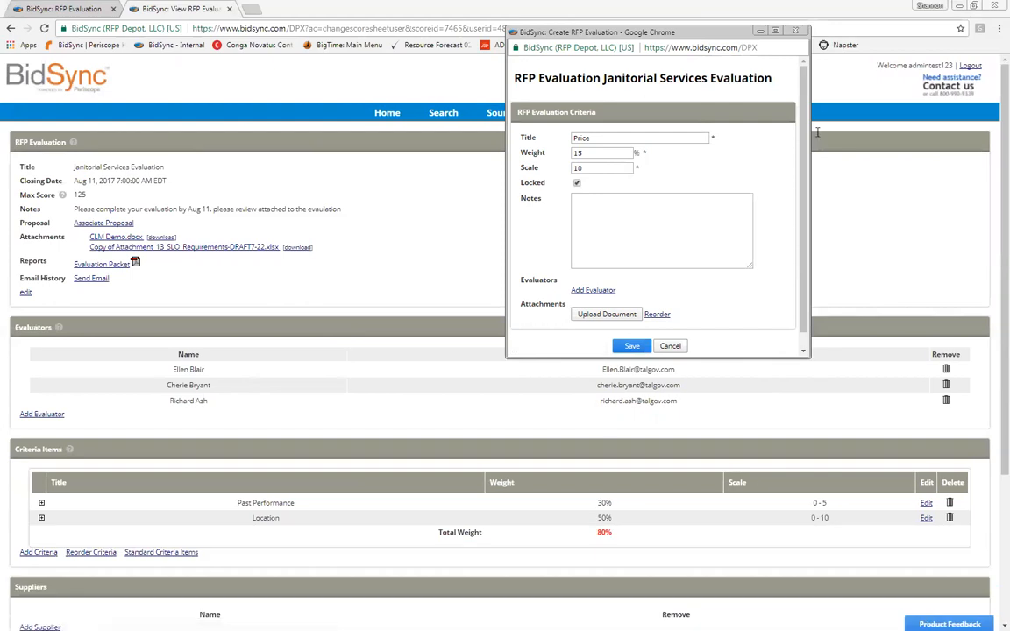
pyautogui.scroll(-4, 813, 127)
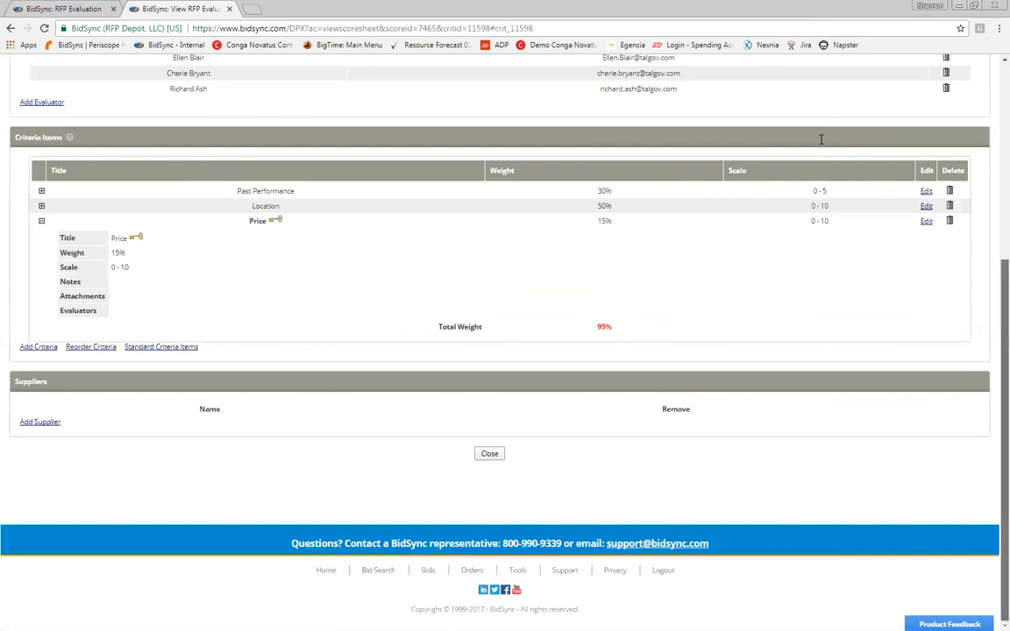
# Step: Collapse the Price criterion's details and start a blank new criterion
pyautogui.scroll(1, 824, 140)
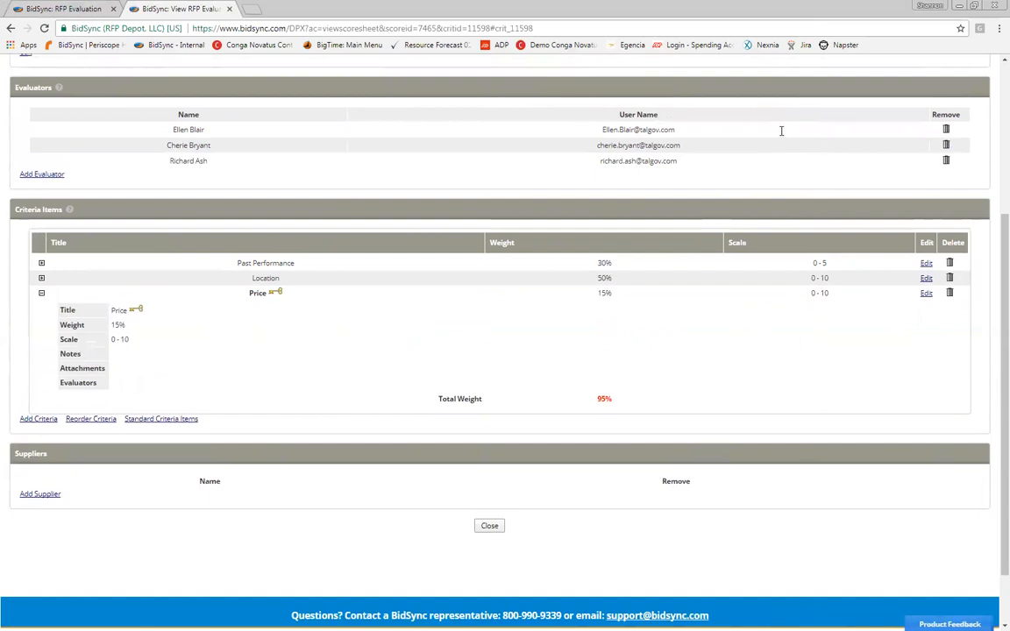
pyautogui.click(837, 296)
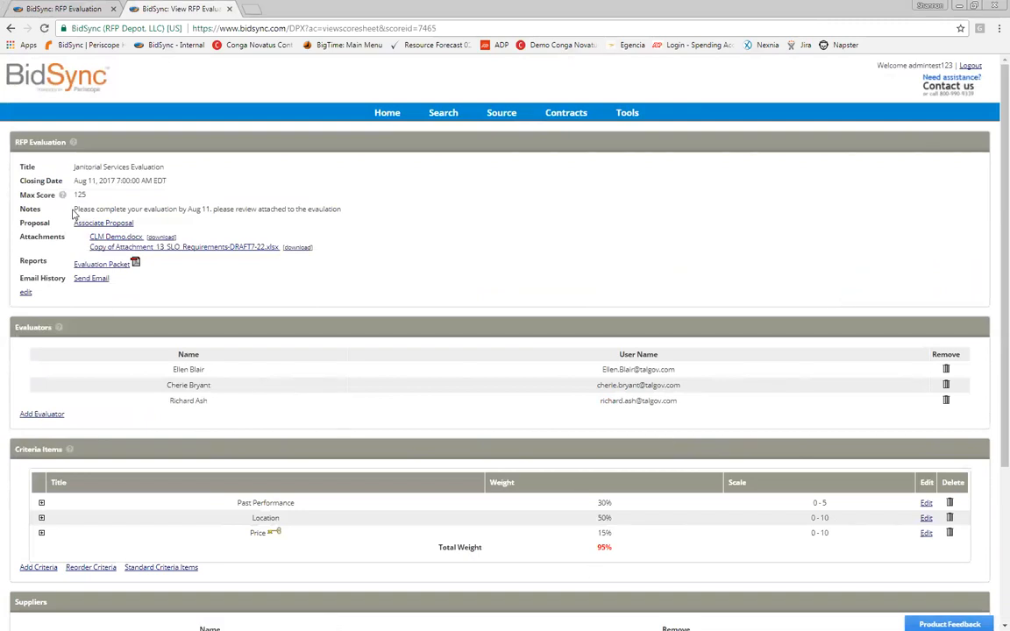
pyautogui.click(38, 568)
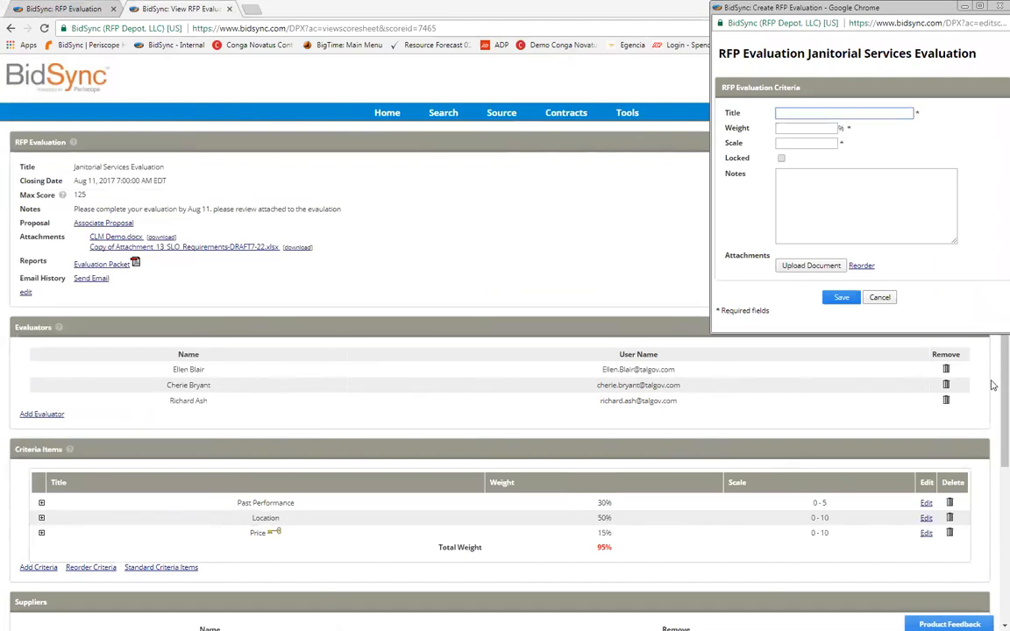
# Step: Save a Qualification criterion with weight 50% and scale 0–30, then reopen it for editing
pyautogui.write('Qualification')
pyautogui.press('Tab')
pyautogui.write('50')
pyautogui.press('Down')
pyautogui.press('Return')
pyautogui.press('Tab')
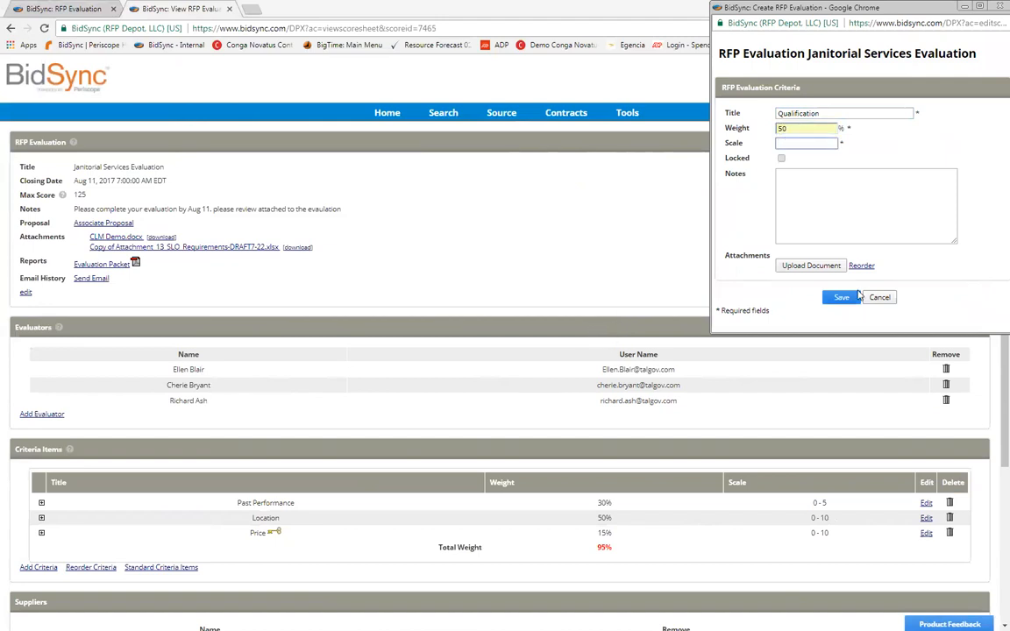
pyautogui.write('30')
pyautogui.press('Return')
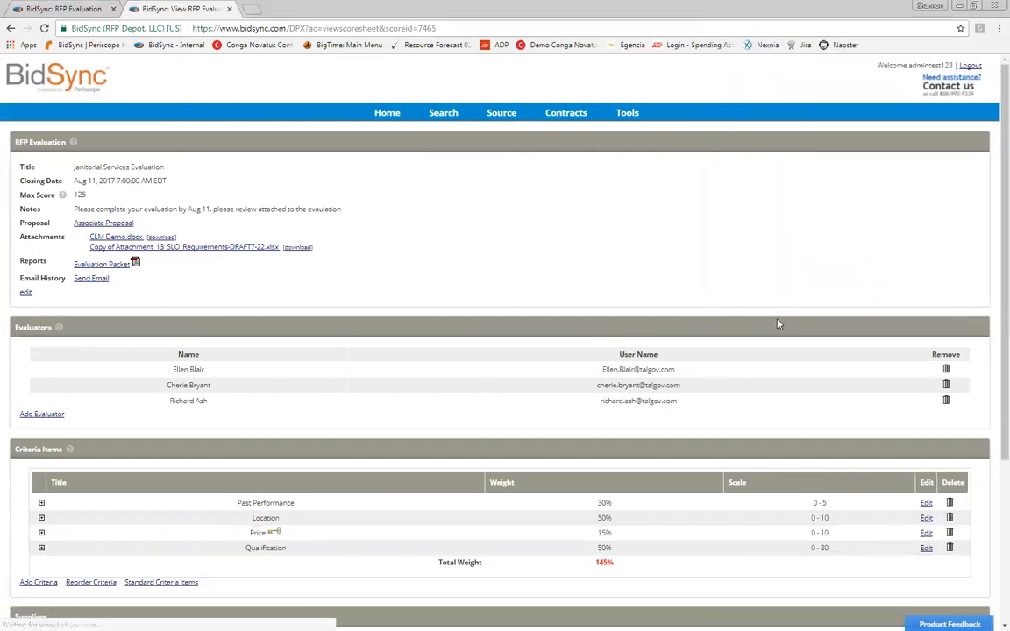
pyautogui.click(926, 548)
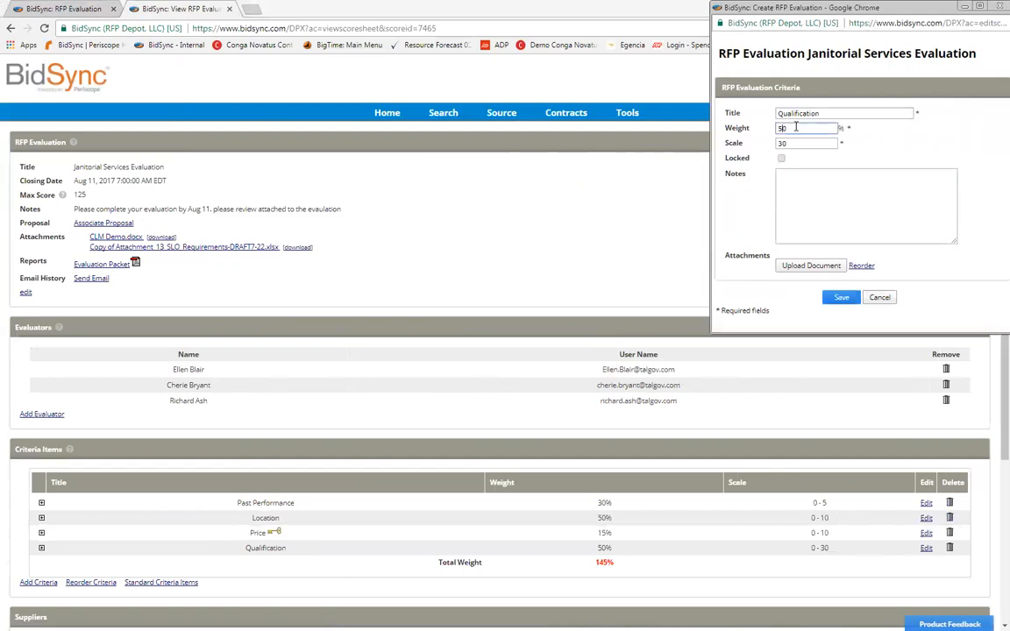
# Step: Change the Qualification weight to 20%, then to 30%, saving each time
pyautogui.rightClick(832, 302)
pyautogui.click(837, 299)
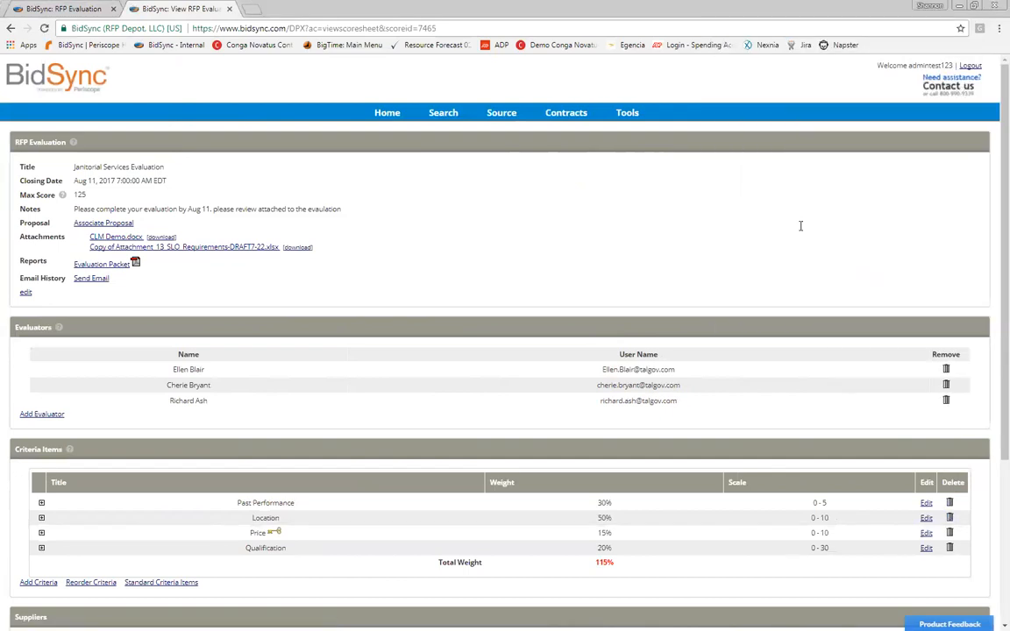
pyautogui.click(926, 548)
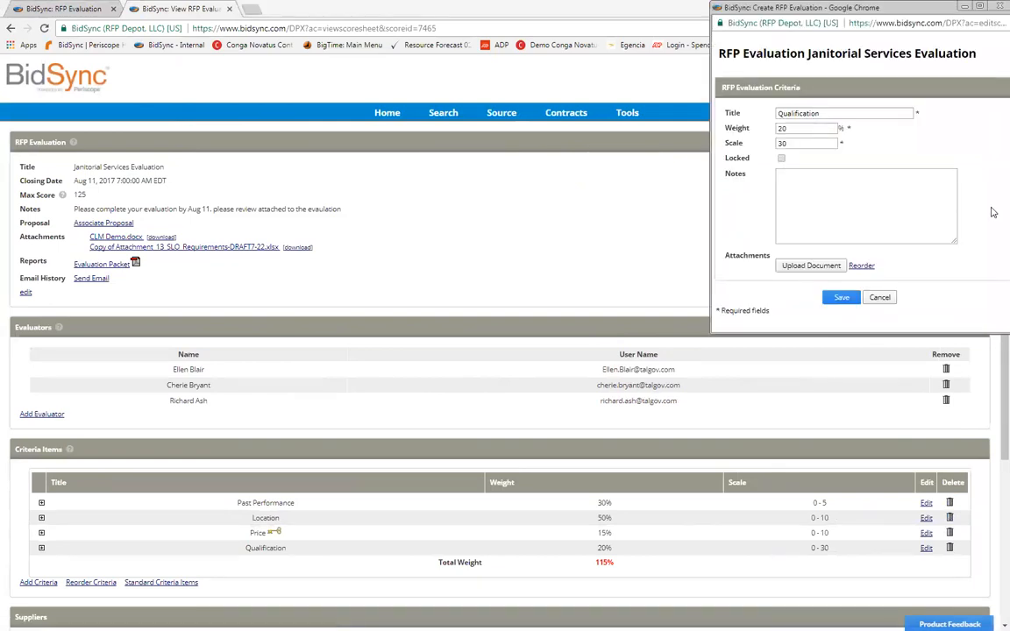
pyautogui.press('Tab')
pyautogui.press('Tab')
pyautogui.write('30')
pyautogui.click(849, 297)
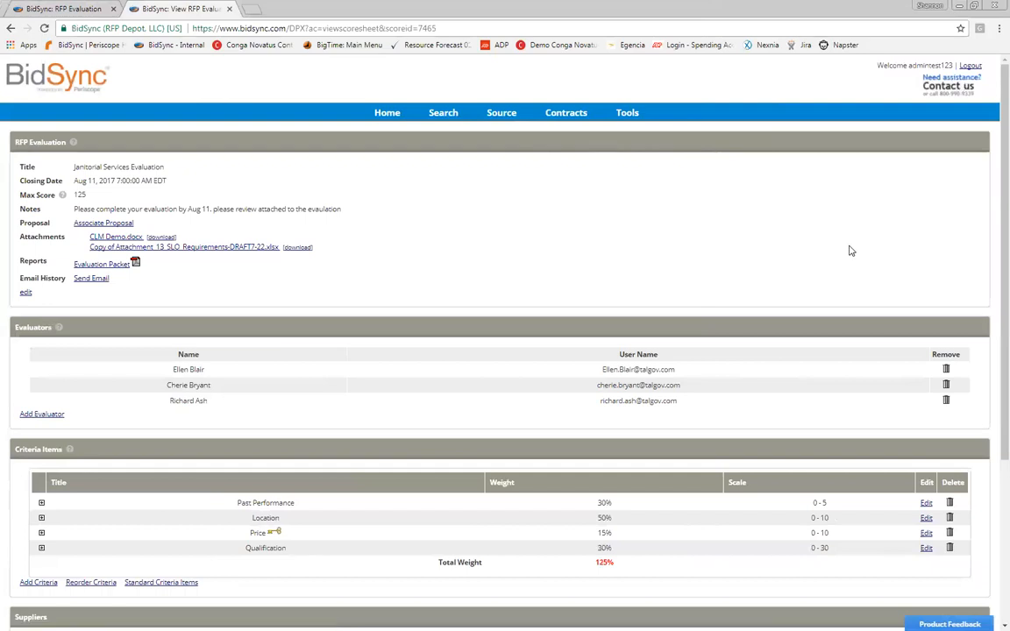
# Step: Delete the Qualification criterion, bringing the total weight back to 95%
pyautogui.doubleClick(79, 195)
pyautogui.moveTo(1003, 305); pyautogui.dragTo(1004, 467)
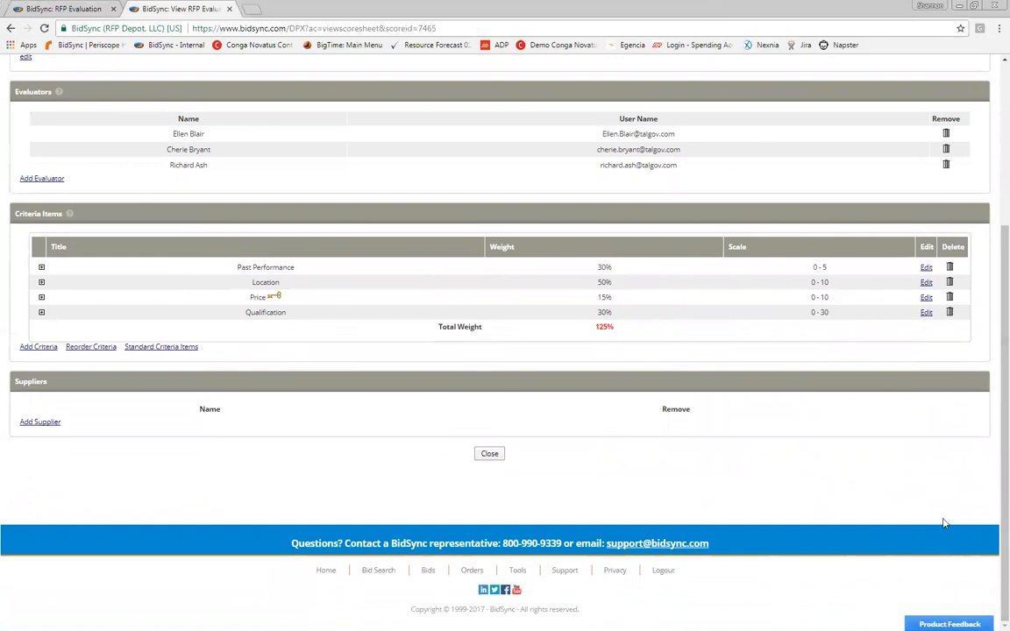
pyautogui.click(926, 312)
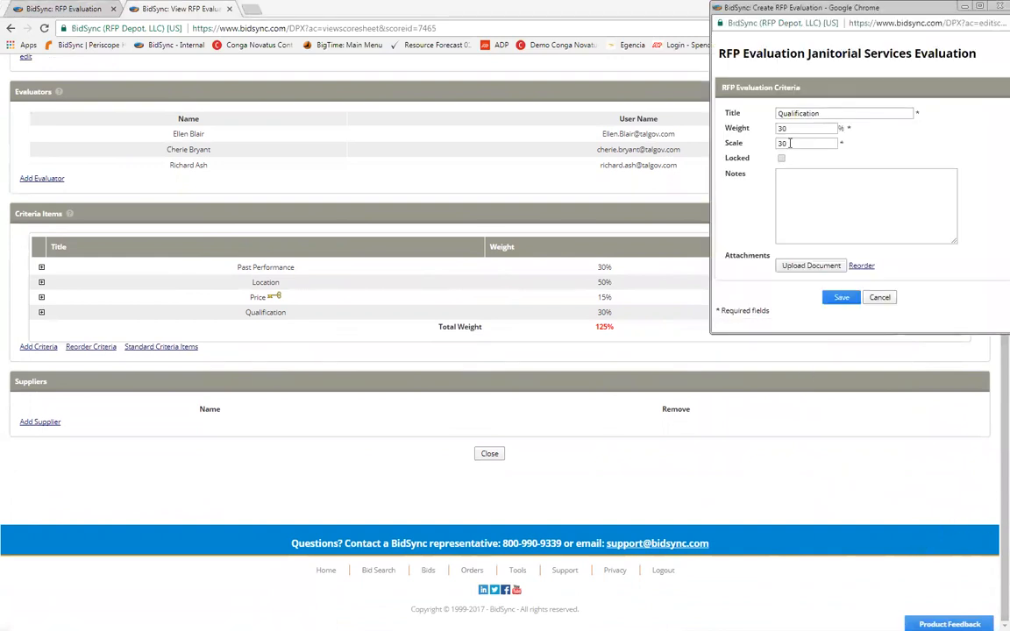
pyautogui.click(1000, 6)
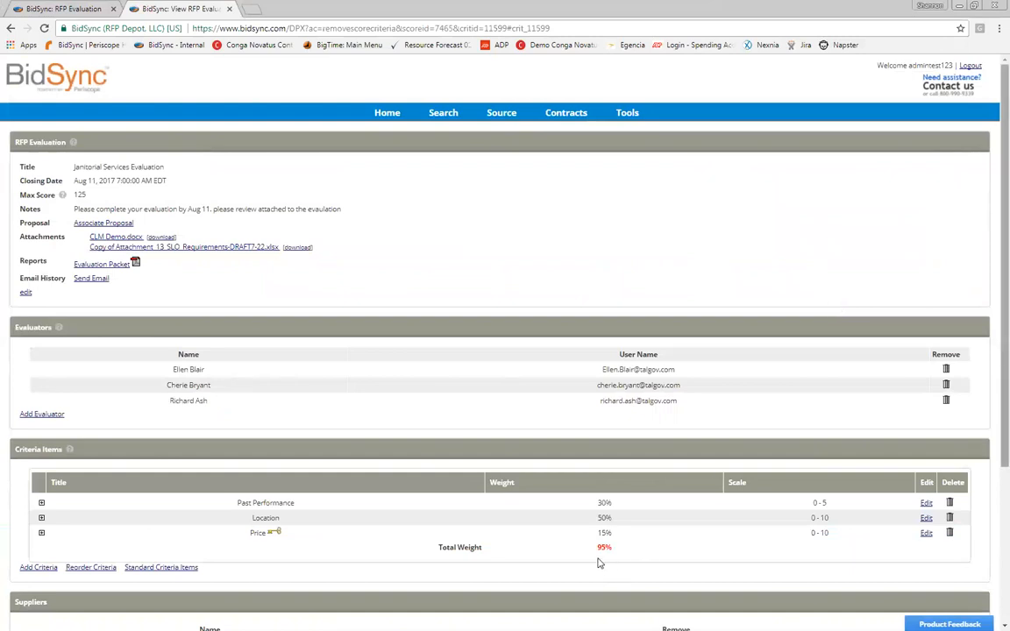
pyautogui.scroll(-2, 290, 530)
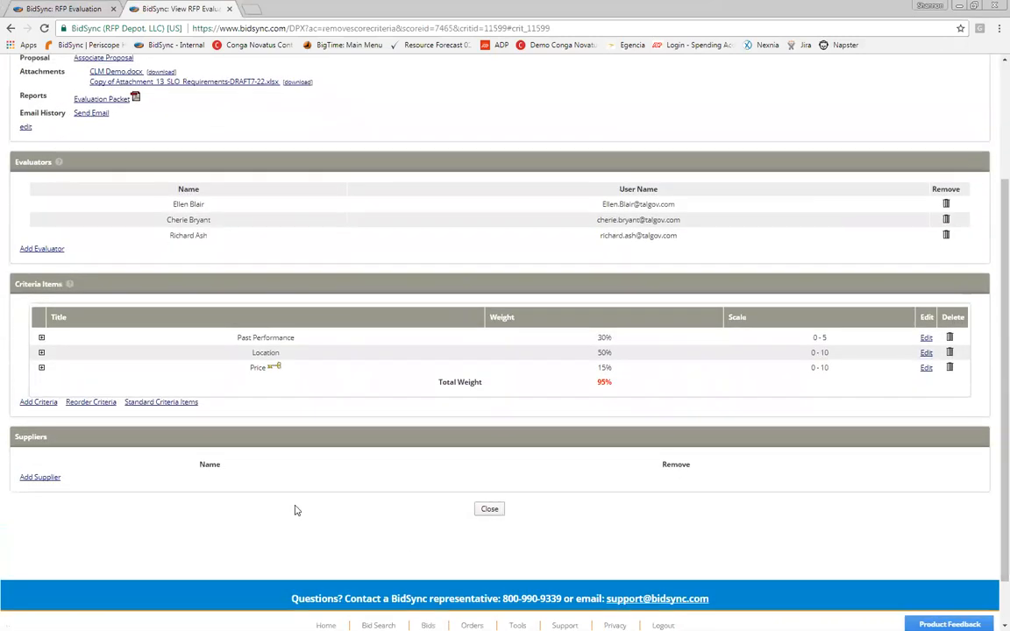
# Step: Change the Price criterion's weight to 5% and save it
pyautogui.click(925, 368)
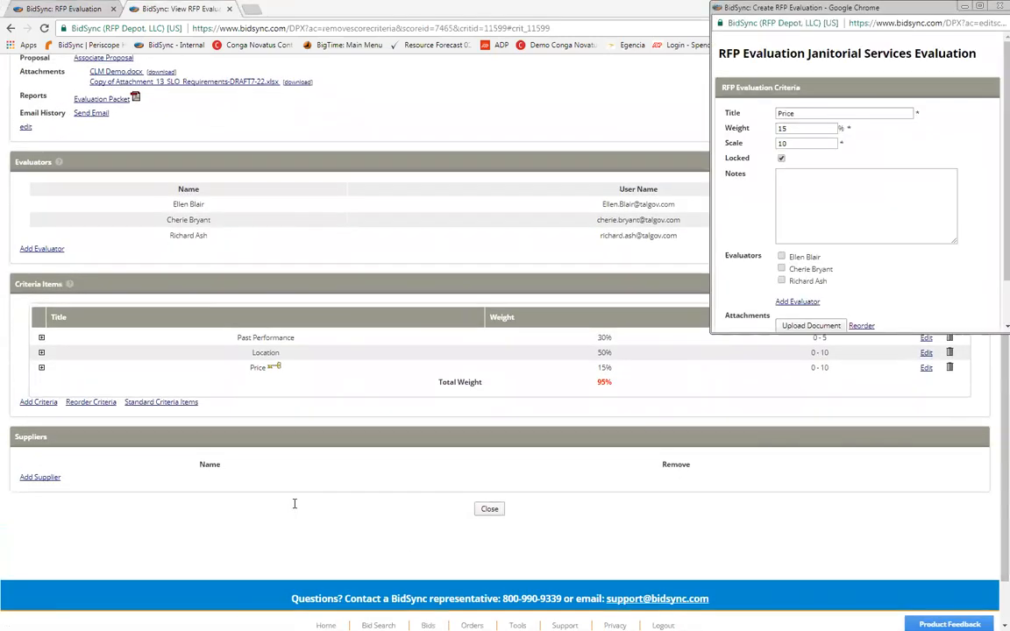
pyautogui.doubleClick(782, 129)
pyautogui.write('25')
pyautogui.moveTo(1006, 175); pyautogui.dragTo(1006, 219)
pyautogui.write('15')
pyautogui.press('BackSpace')
pyautogui.press('BackSpace')
pyautogui.write('5')
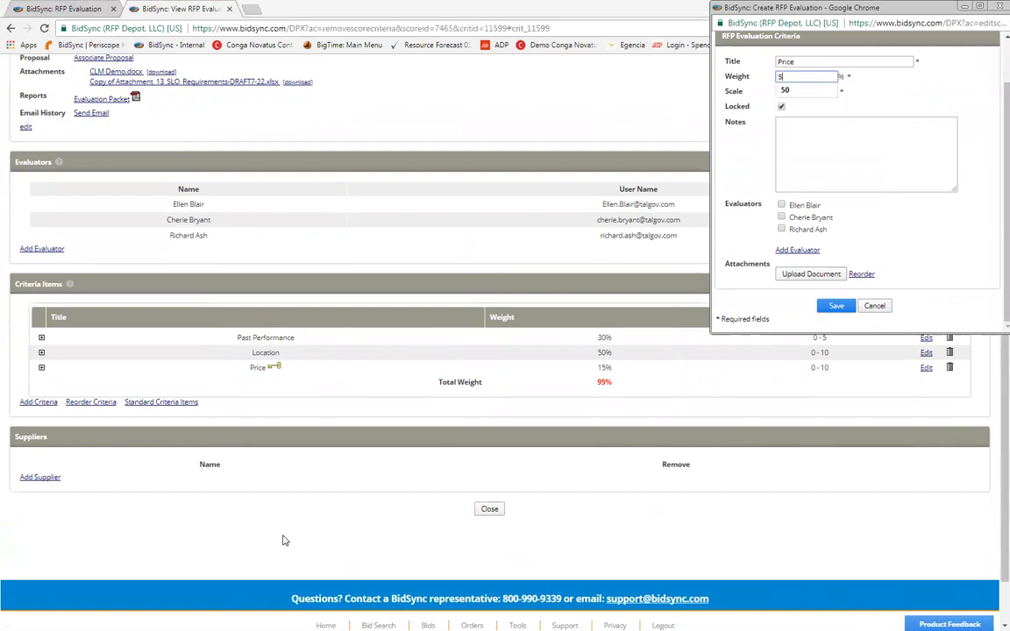
pyautogui.press('Return')
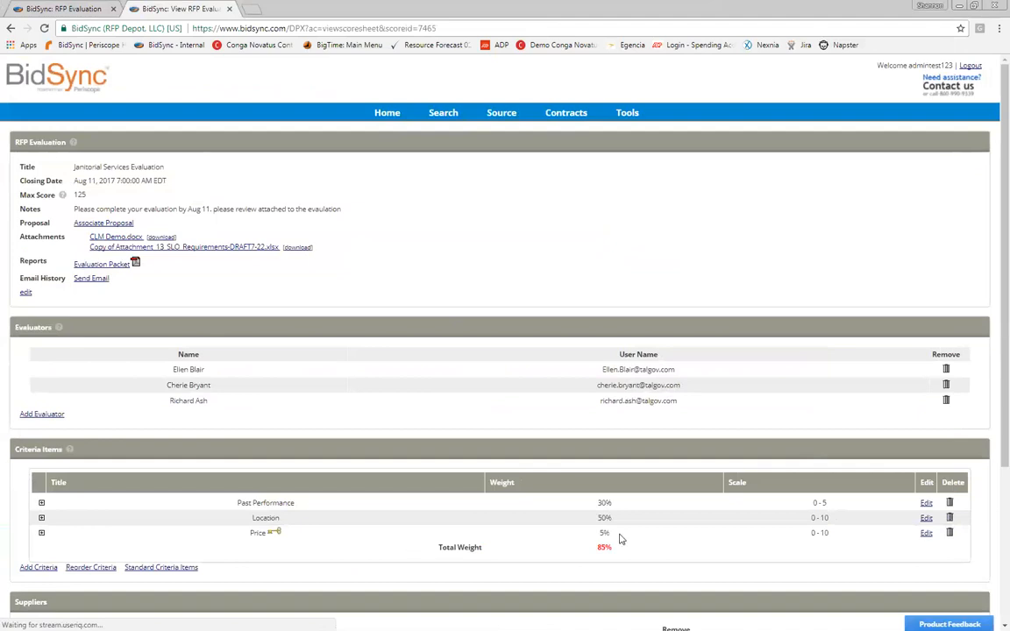
# Step: Raise the Price weight to 25%, then settle on 20% for a 100% total
pyautogui.scroll(-3, 868, 536)
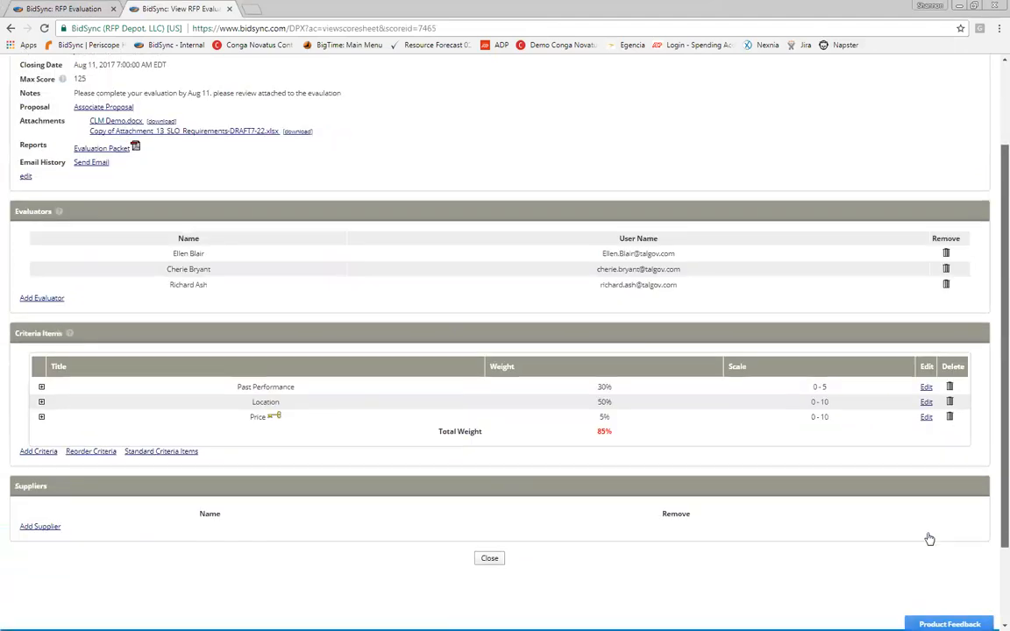
pyautogui.click(926, 354)
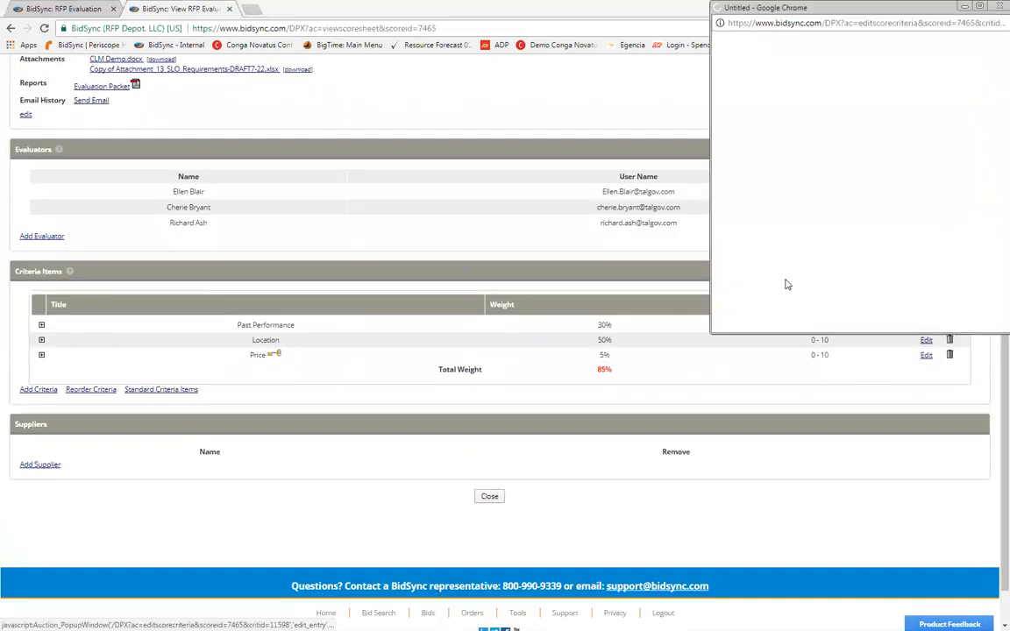
pyautogui.press('Tab')
pyautogui.press('Tab')
pyautogui.write('25')
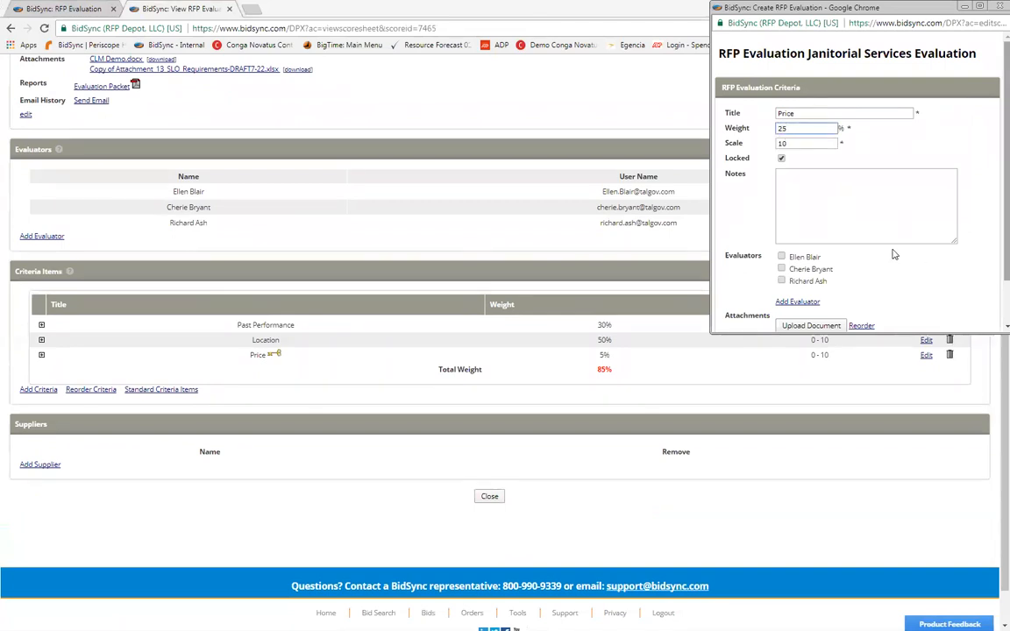
pyautogui.scroll(-1, 893, 254)
pyautogui.press('Return')
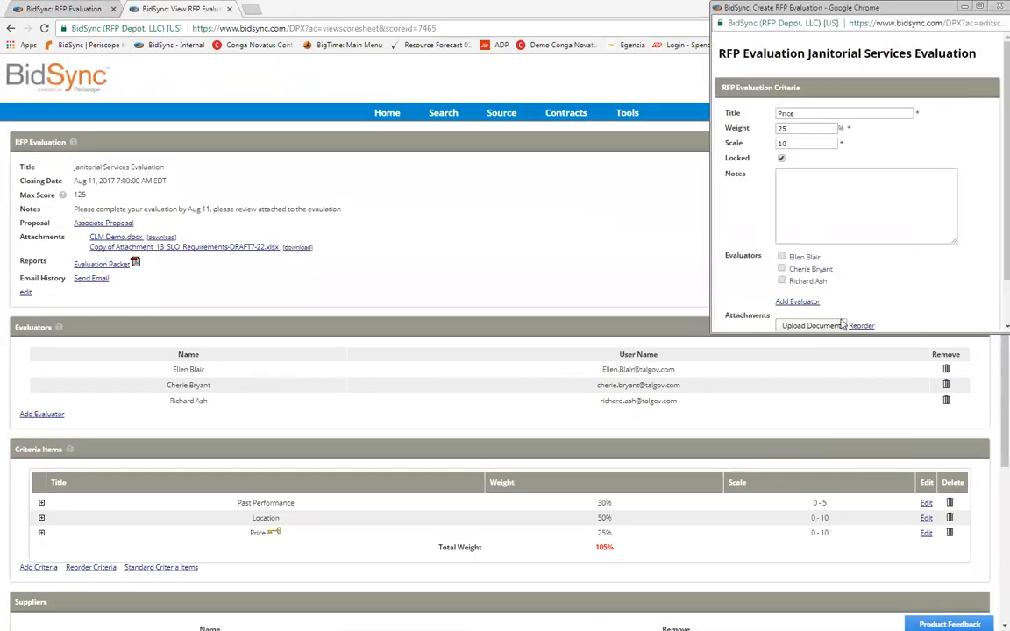
pyautogui.press('Tab')
pyautogui.write('20')
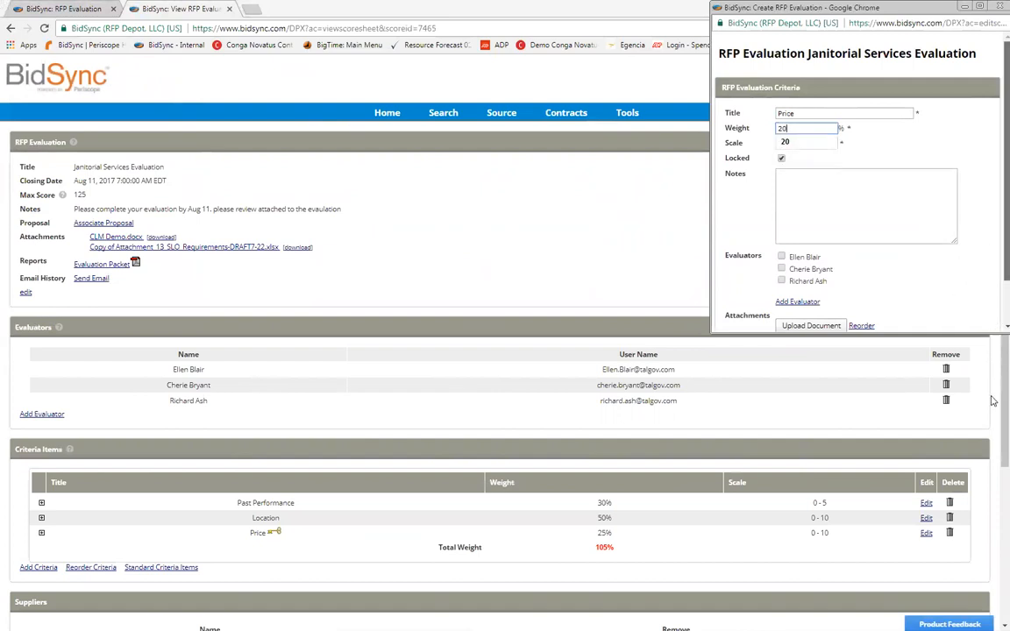
pyautogui.moveTo(1006, 228); pyautogui.dragTo(1007, 269)
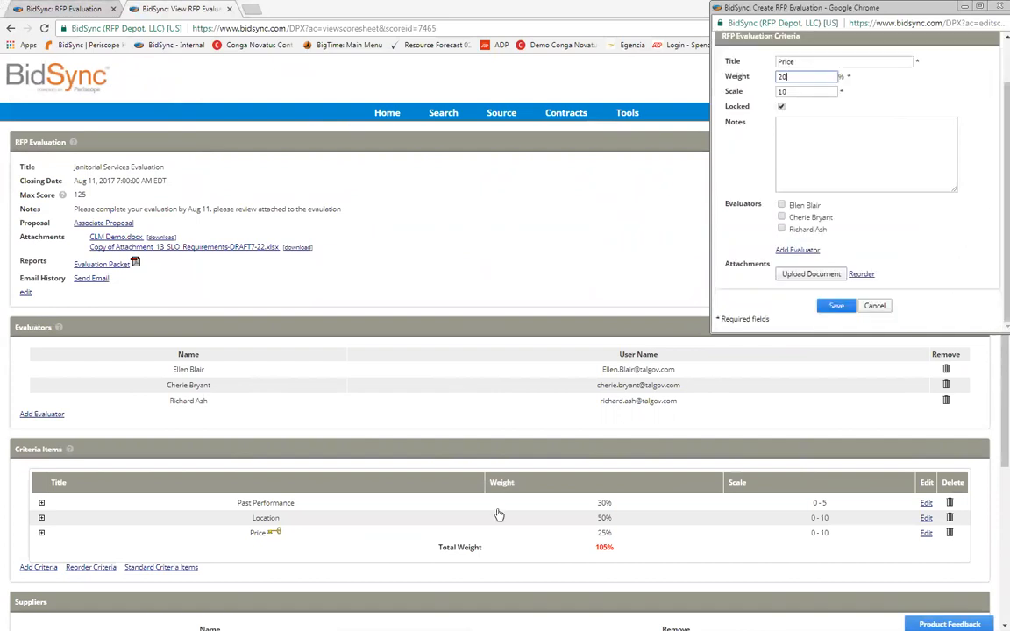
pyautogui.click(837, 306)
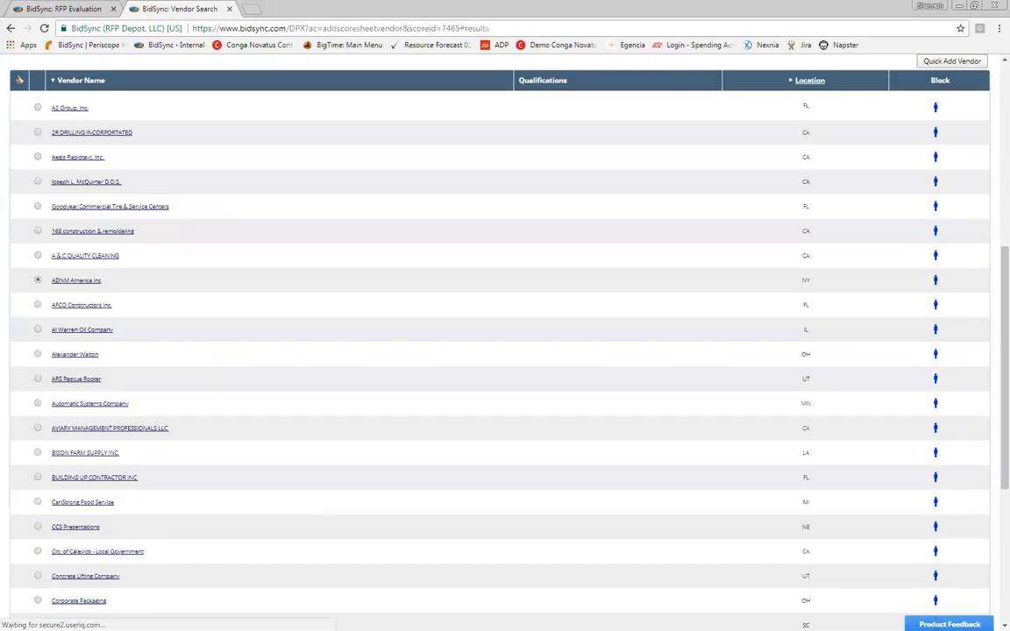
# Step: Select Al Warren Oil Company in the vendor results and add it as a supplier
pyautogui.press('Down')
pyautogui.press('Down')
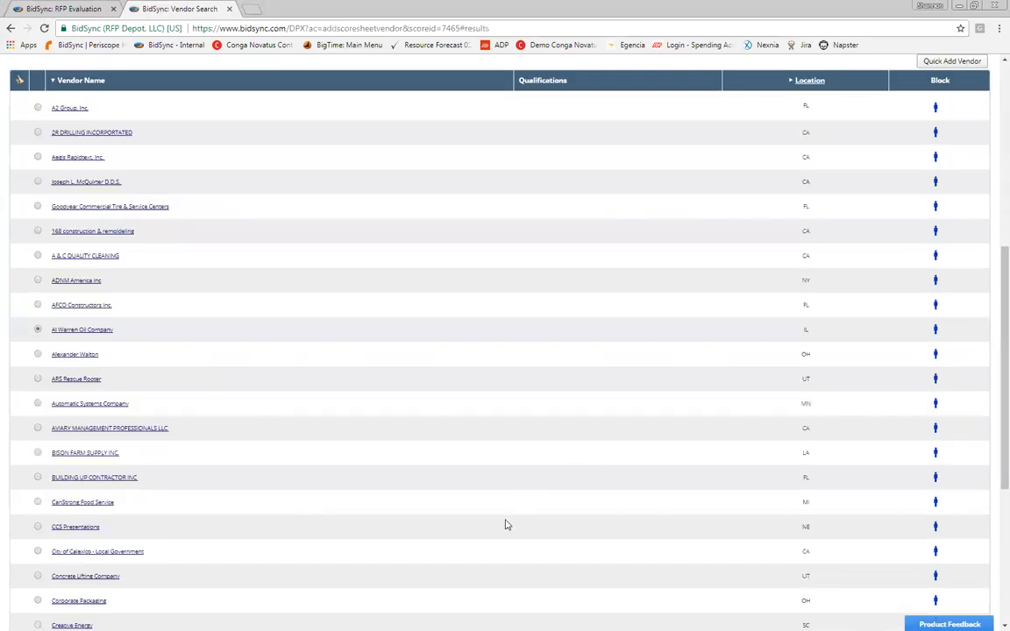
pyautogui.scroll(-3, 491, 521)
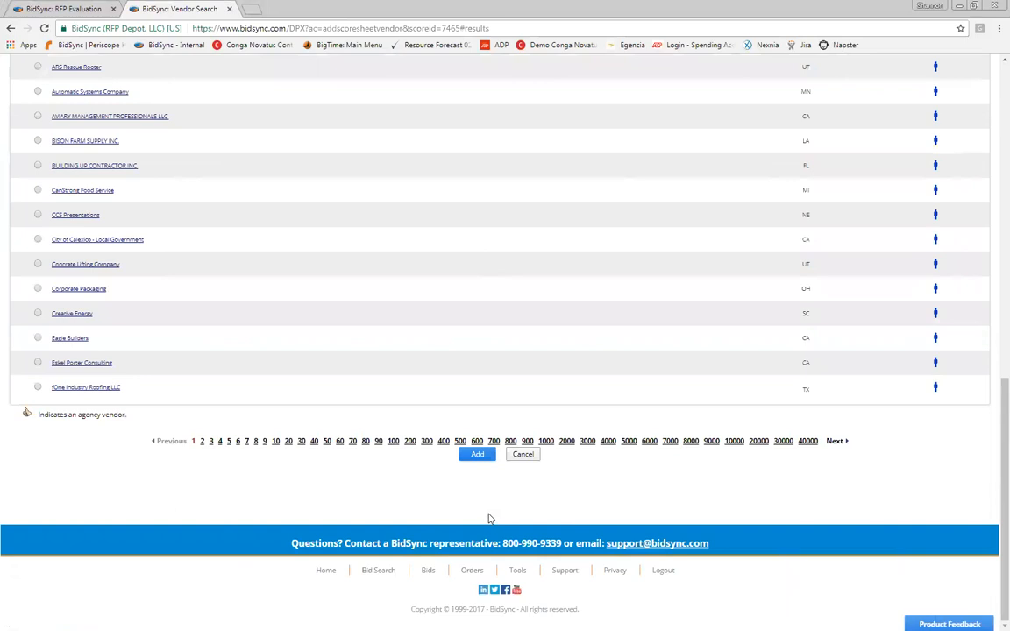
pyautogui.click(477, 454)
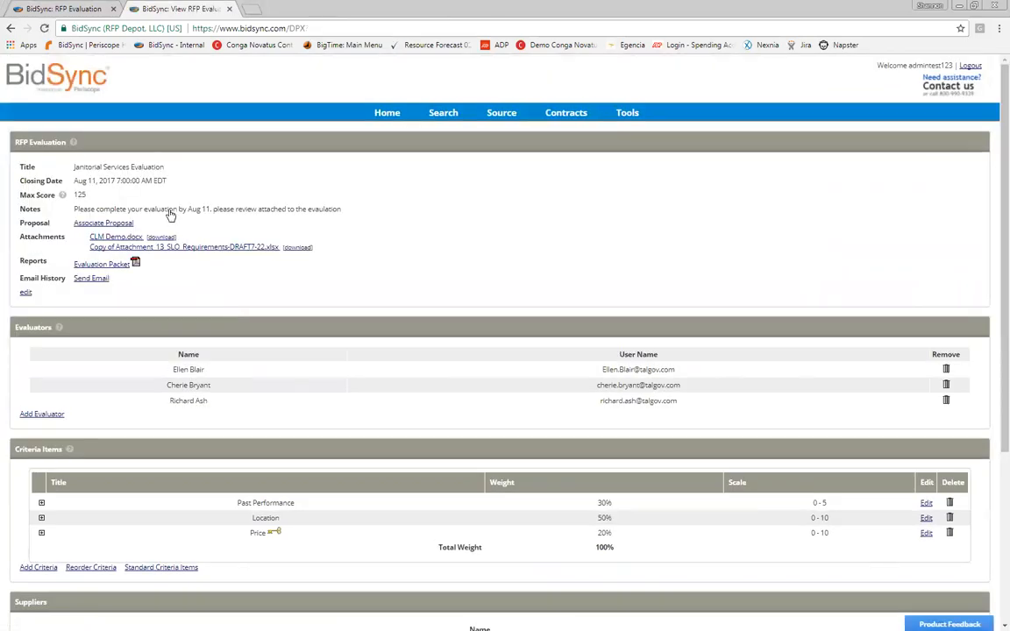
# Step: Open the Add Supplier vendor search from the bottom of the evaluation page
pyautogui.scroll(-3, 171, 215)
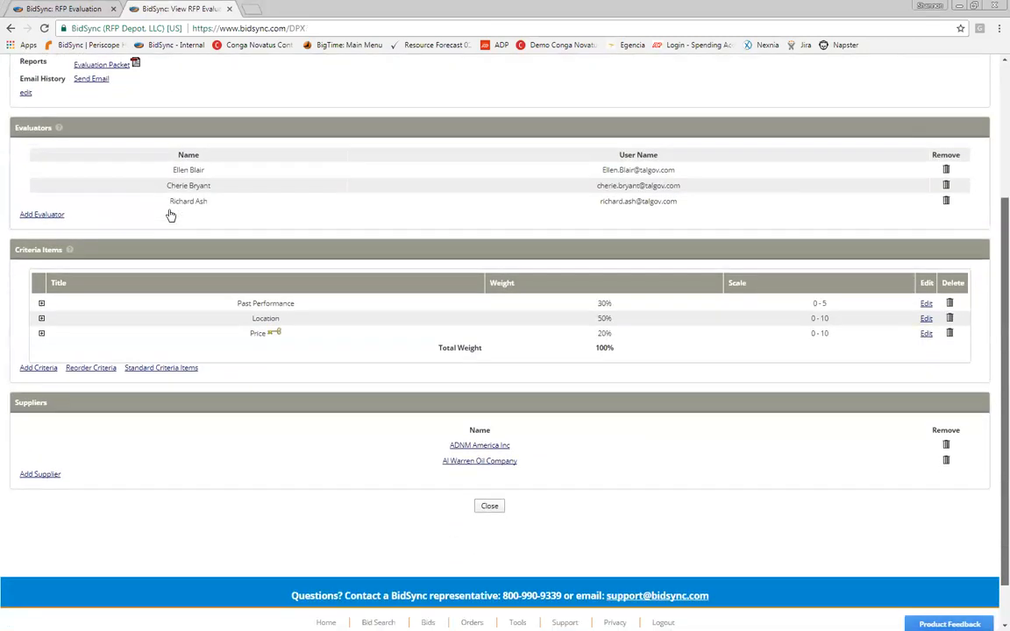
pyautogui.scroll(-1, 170, 215)
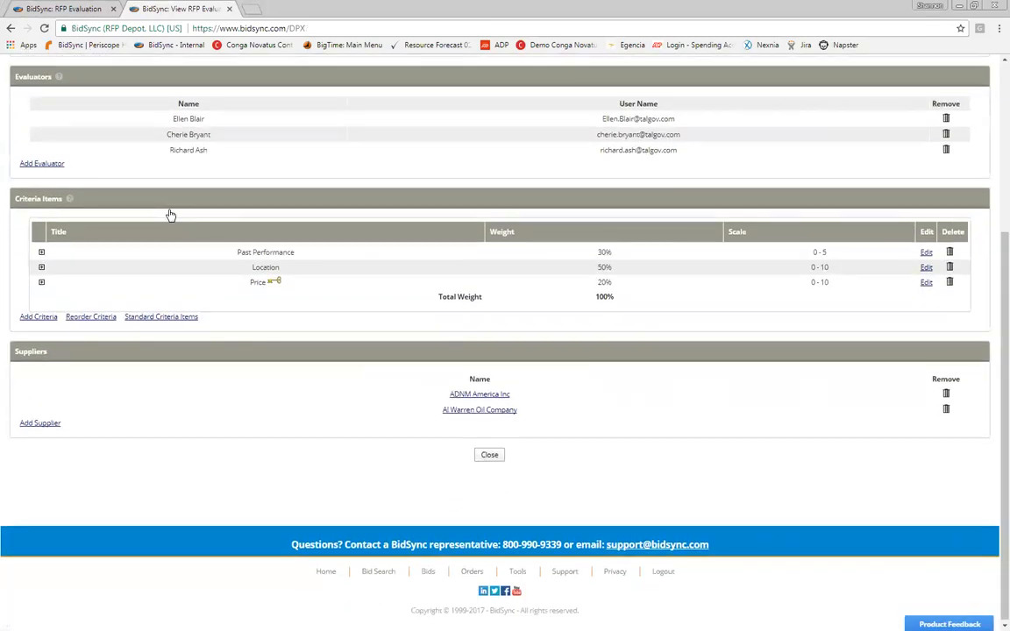
pyautogui.click(171, 215)
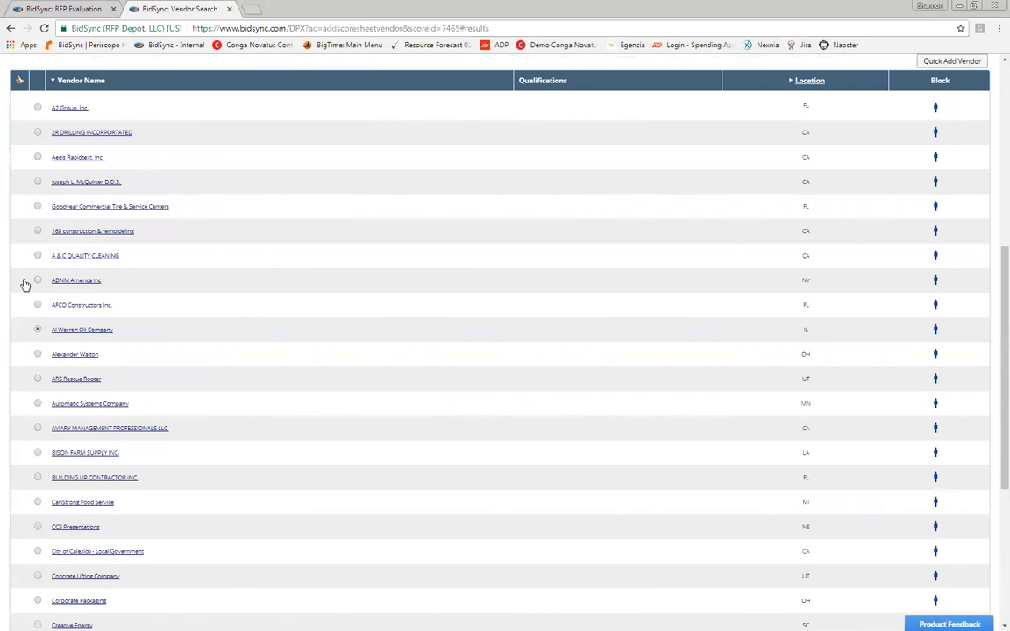
# Step: Cancel the vendor search without adding another supplier
pyautogui.scroll(1, 304, 343)
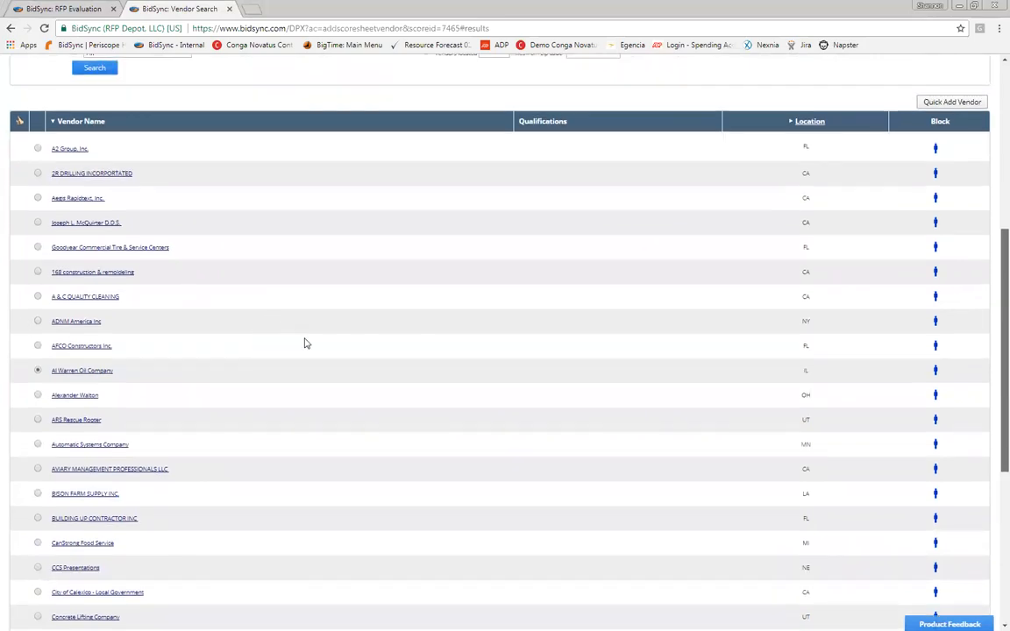
pyautogui.scroll(1, 198, 354)
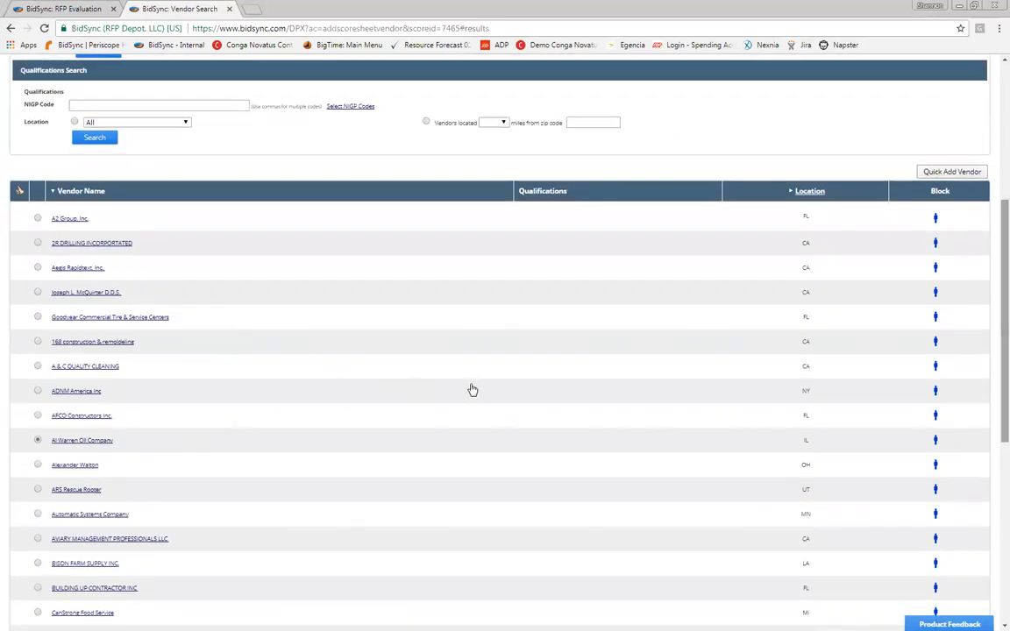
pyautogui.scroll(-5, 470, 388)
pyautogui.scroll(-1, 473, 388)
pyautogui.click(477, 492)
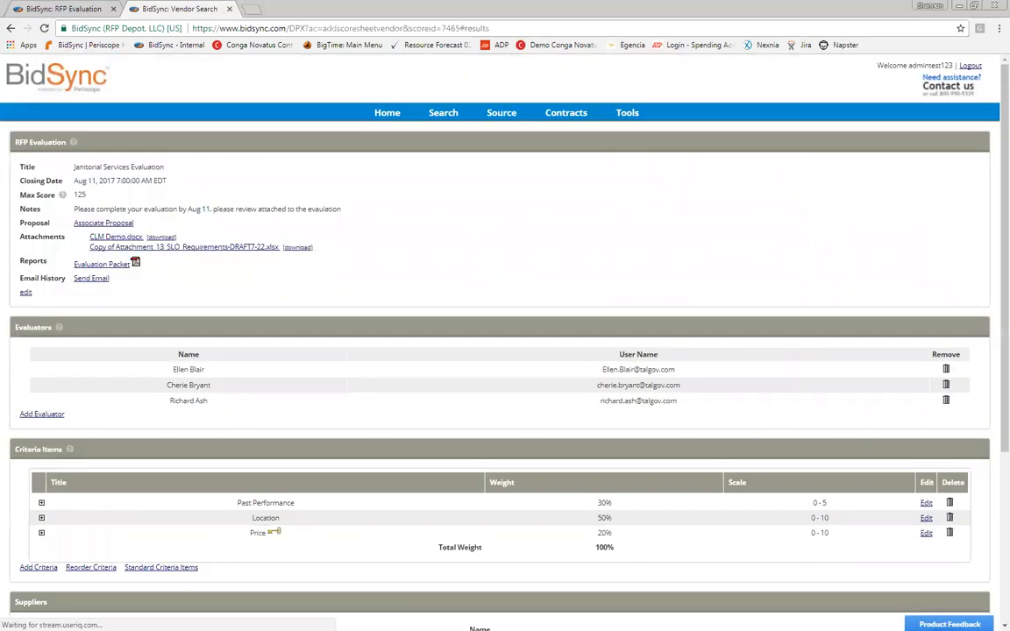
# Step: Close the evaluation and reopen Janitorial Services Evaluation from Held RFP Evaluations
pyautogui.scroll(-3, 992, 238)
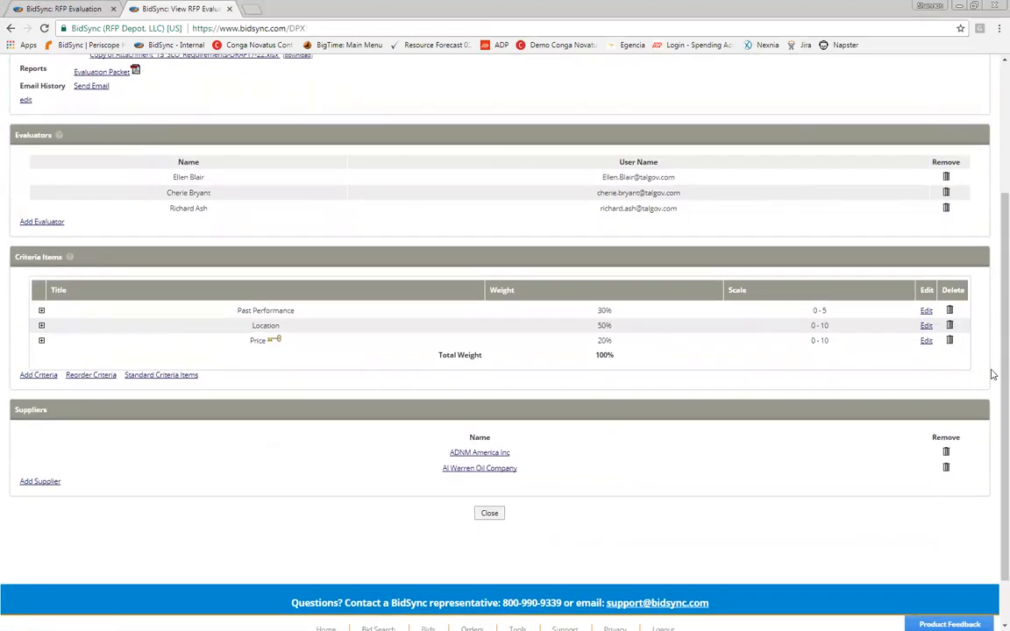
pyautogui.click(489, 513)
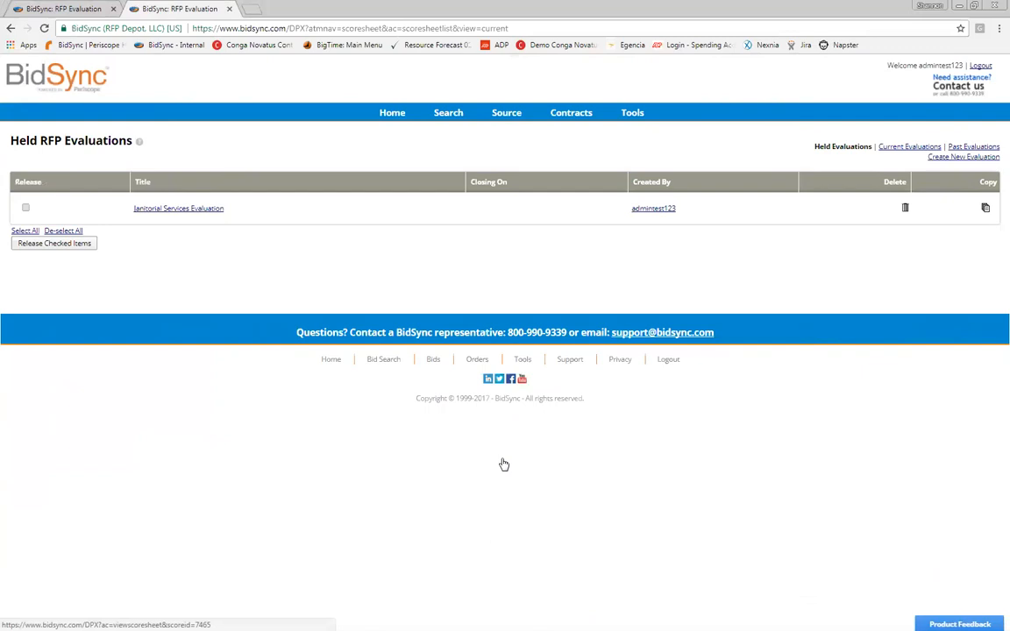
pyautogui.click(179, 209)
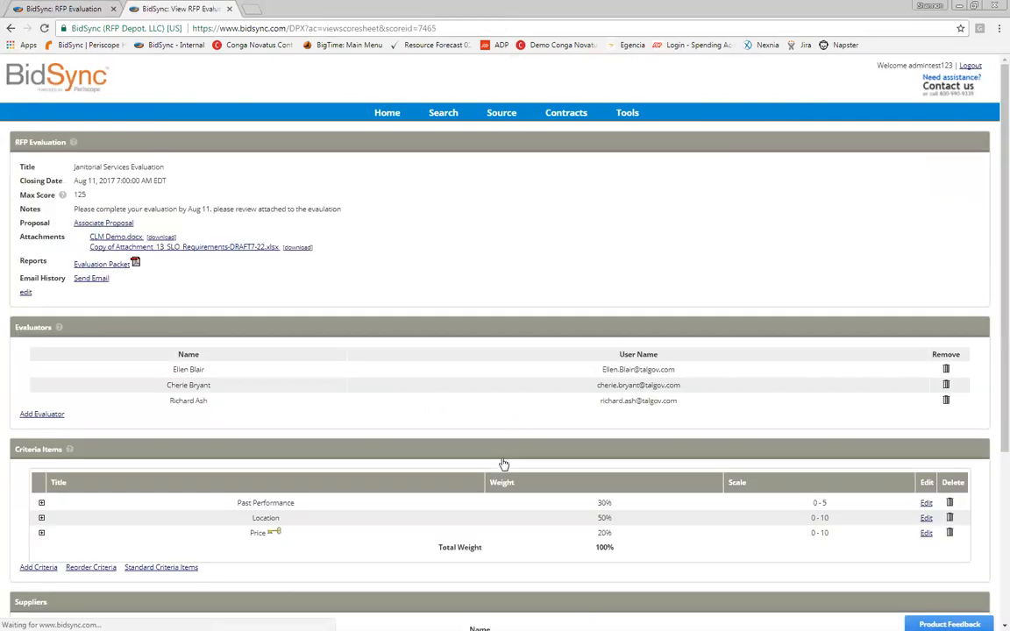
pyautogui.scroll(-3, 504, 465)
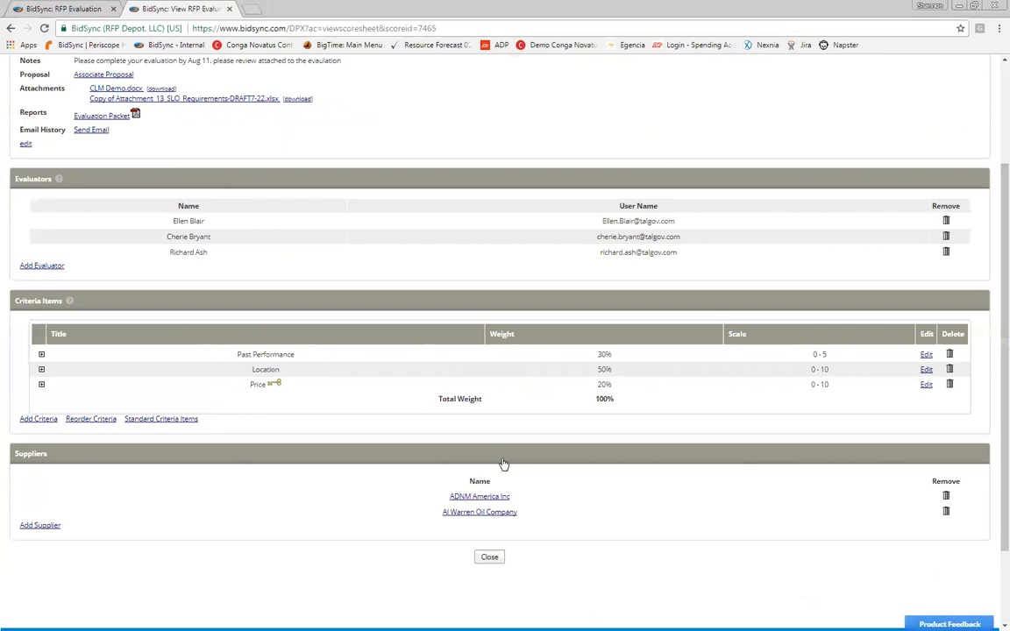
pyautogui.scroll(2, 504, 465)
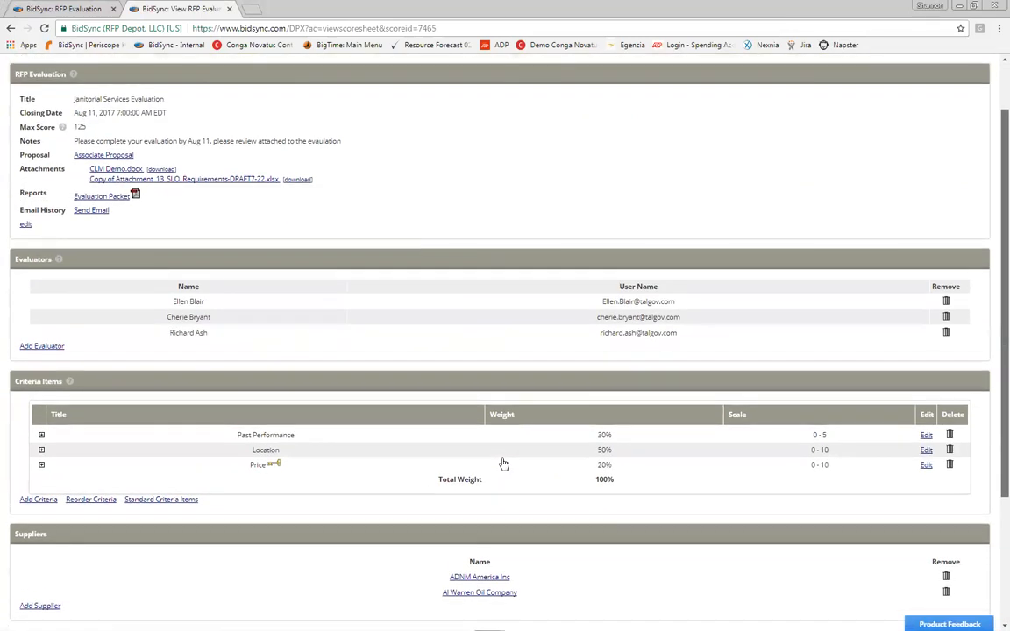
pyautogui.scroll(1, 504, 465)
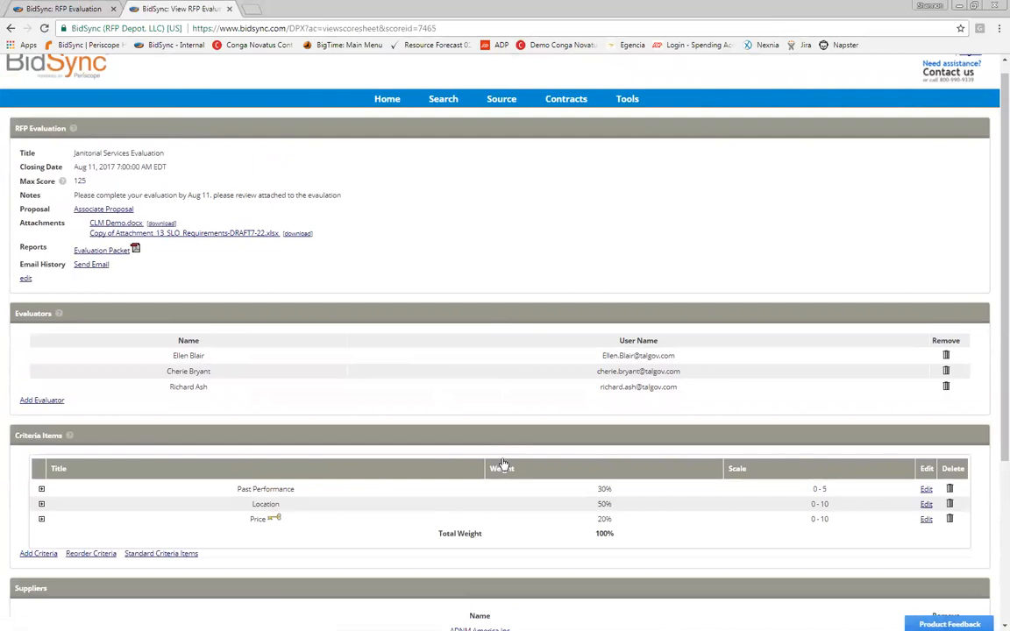
# Step: Delete the attachment from the Janitorial Services Evaluation and save the edited details
pyautogui.click(26, 278)
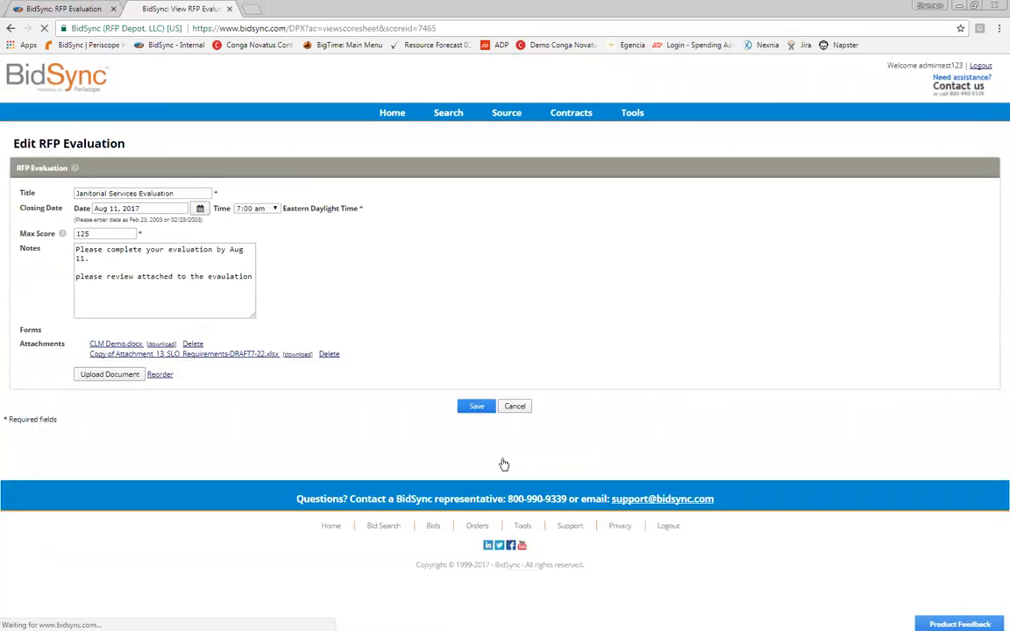
pyautogui.click(329, 355)
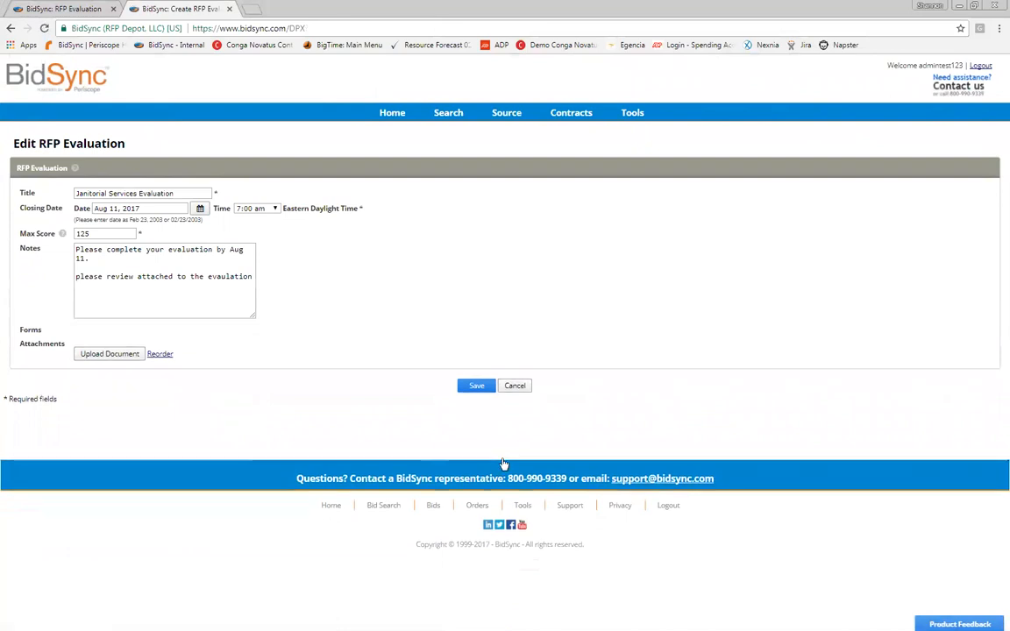
pyautogui.click(476, 386)
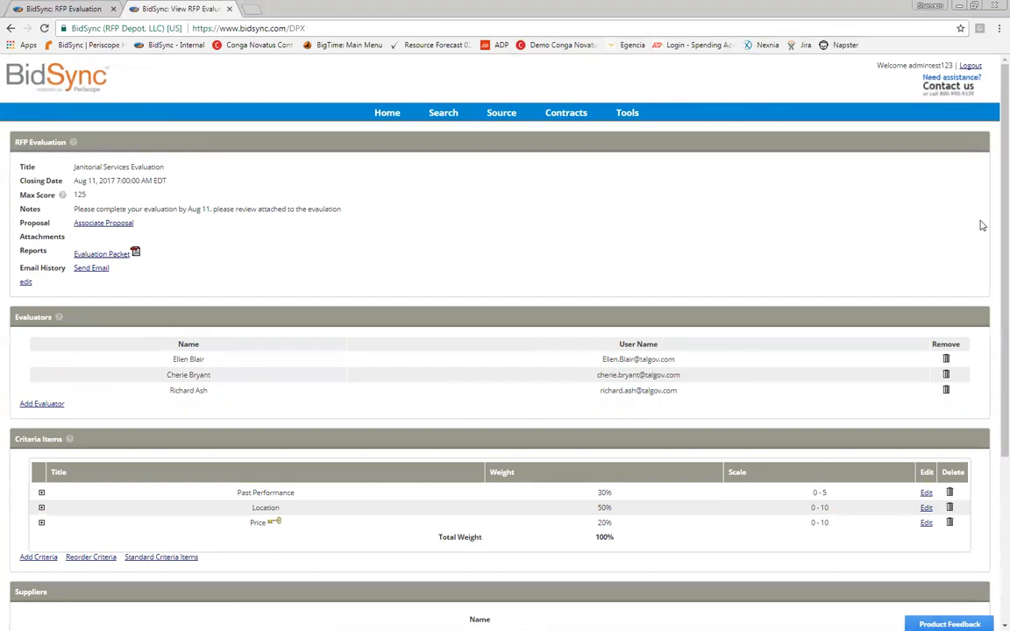
pyautogui.scroll(-3, 978, 224)
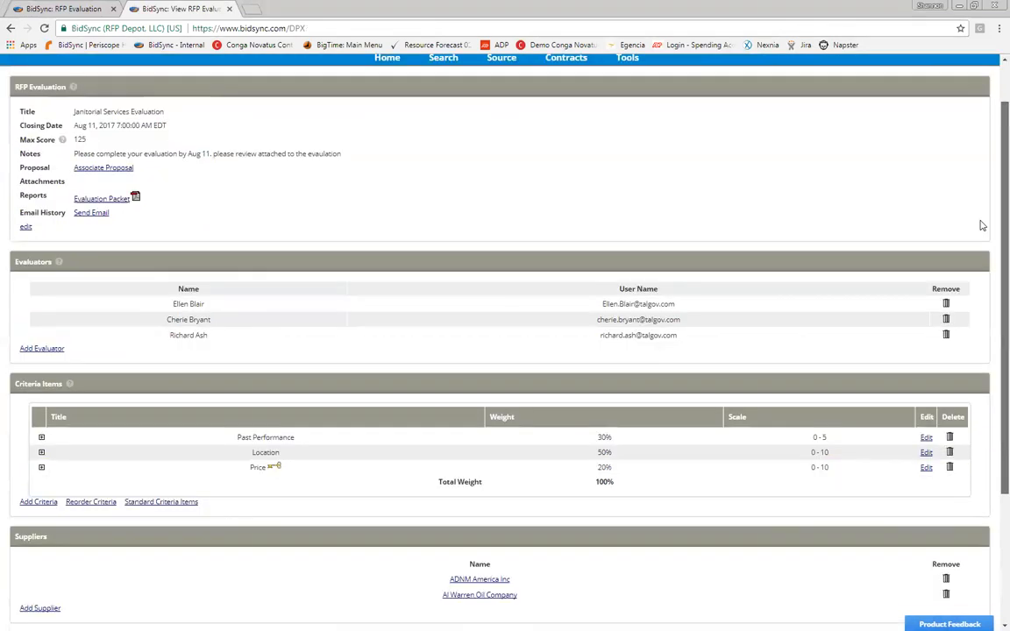
pyautogui.scroll(-1, 202, 217)
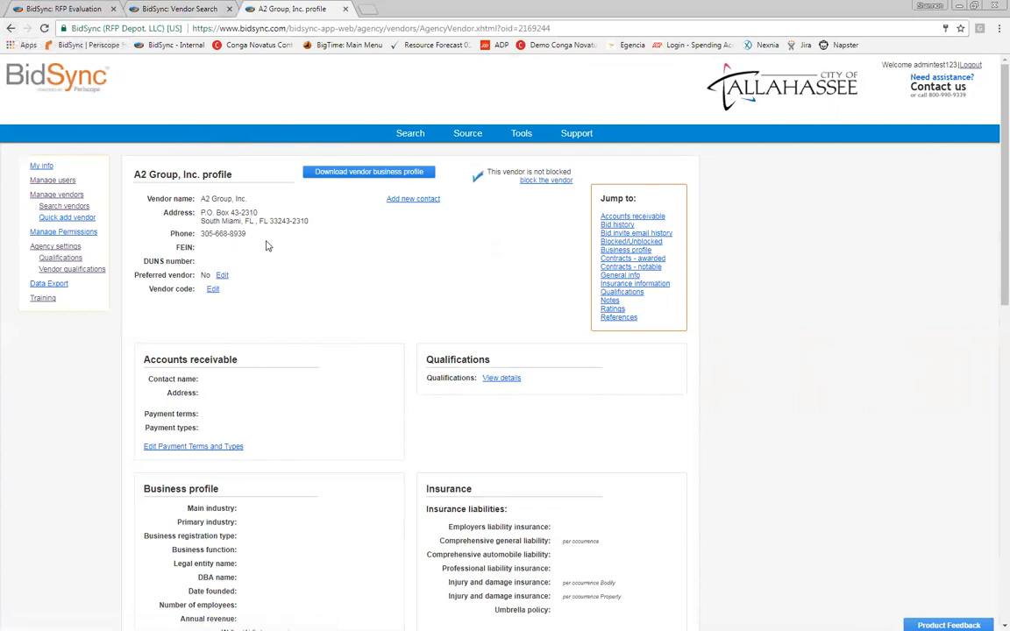
# Step: Step back and forward in the tab's history, then select the address bar for the Held RFP Evaluations address
pyautogui.hotkey('alt', 'Left')
pyautogui.hotkey('alt', 'Right')
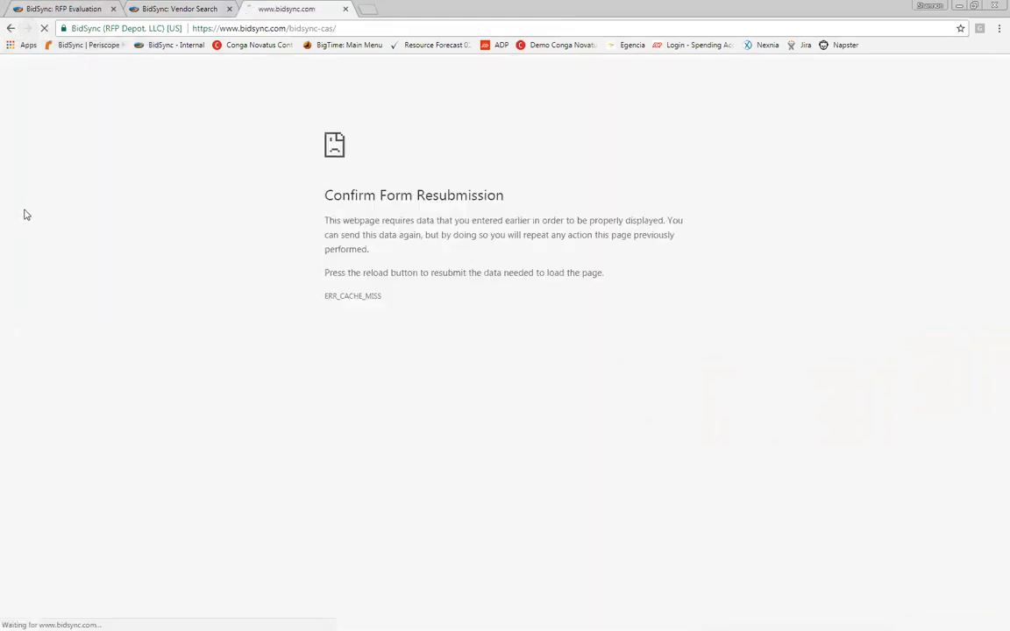
pyautogui.hotkey('ctrl', 'l')
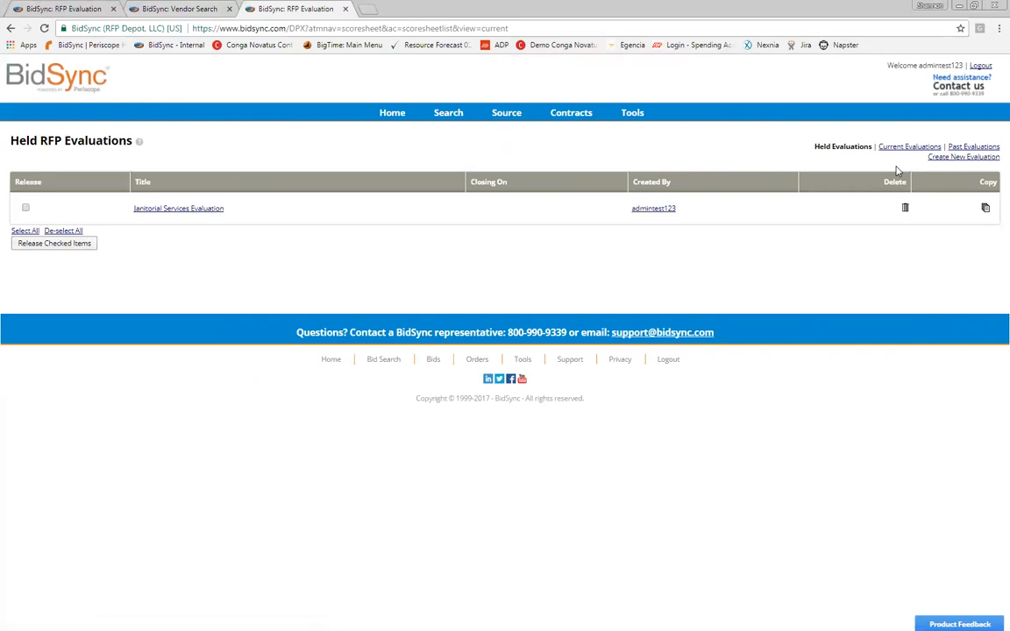
# Step: Switch to the first evaluation tab and enter the account password to sign in
pyautogui.hotkey('ctrl', 'shift', 'Tab')
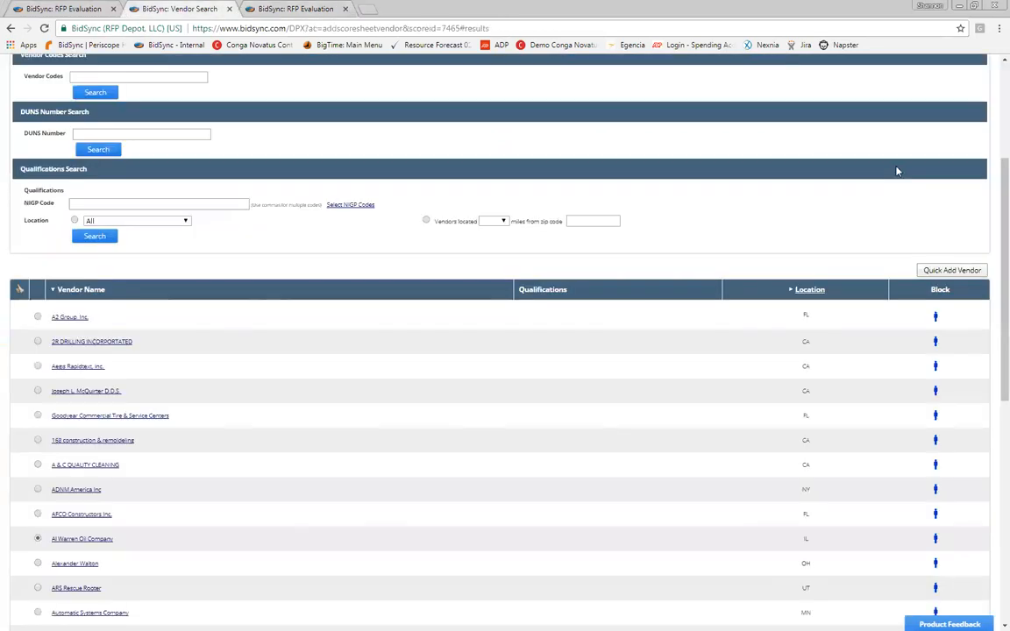
pyautogui.hotkey('ctrl', 'shift', 'Tab')
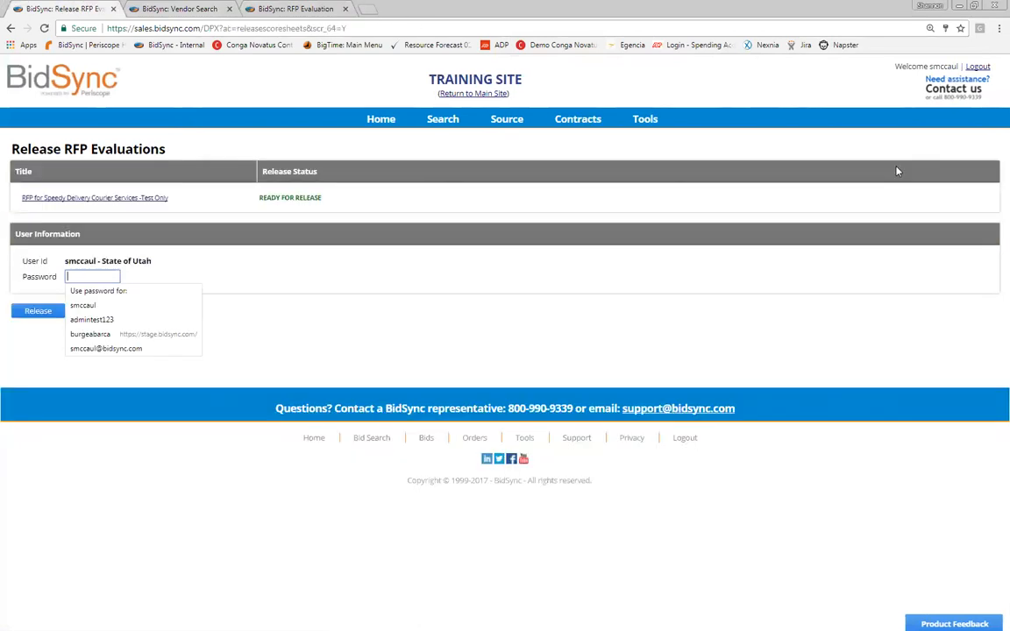
pyautogui.write('••••')
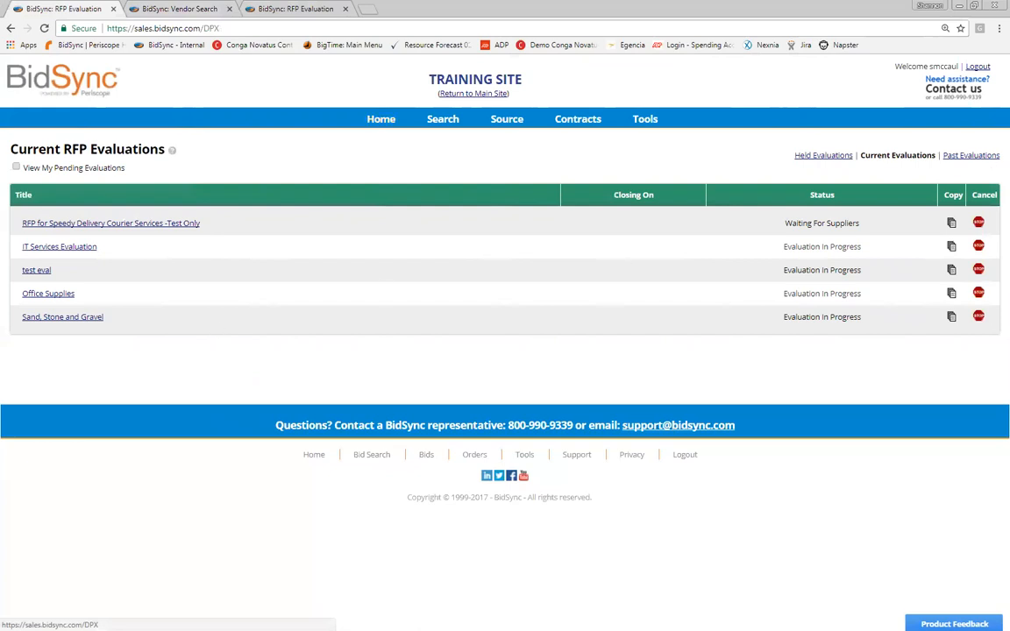
pyautogui.moveTo(506, 118)
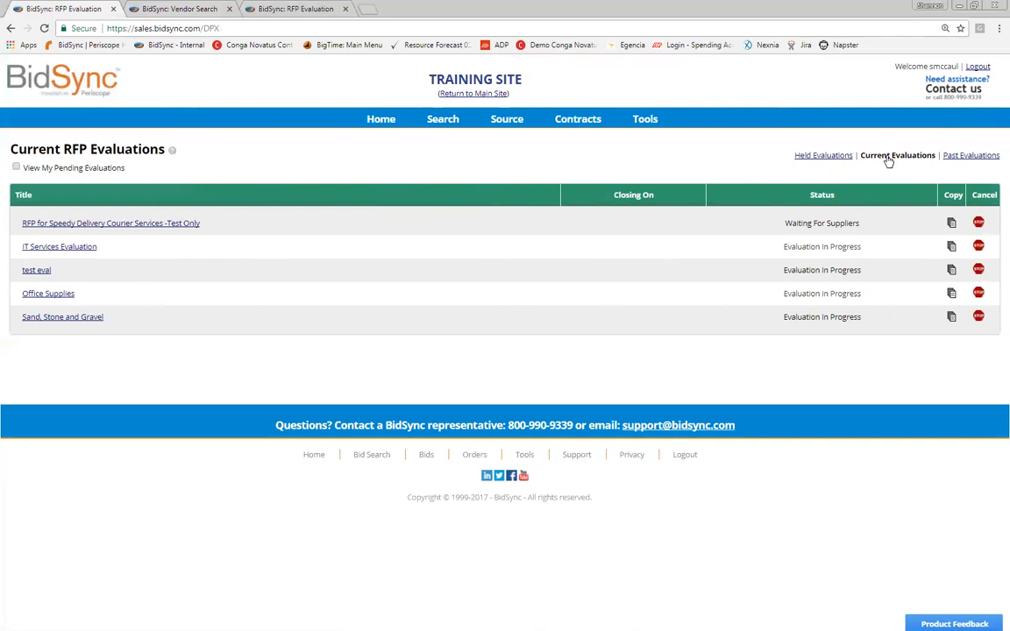
pyautogui.press('Return')
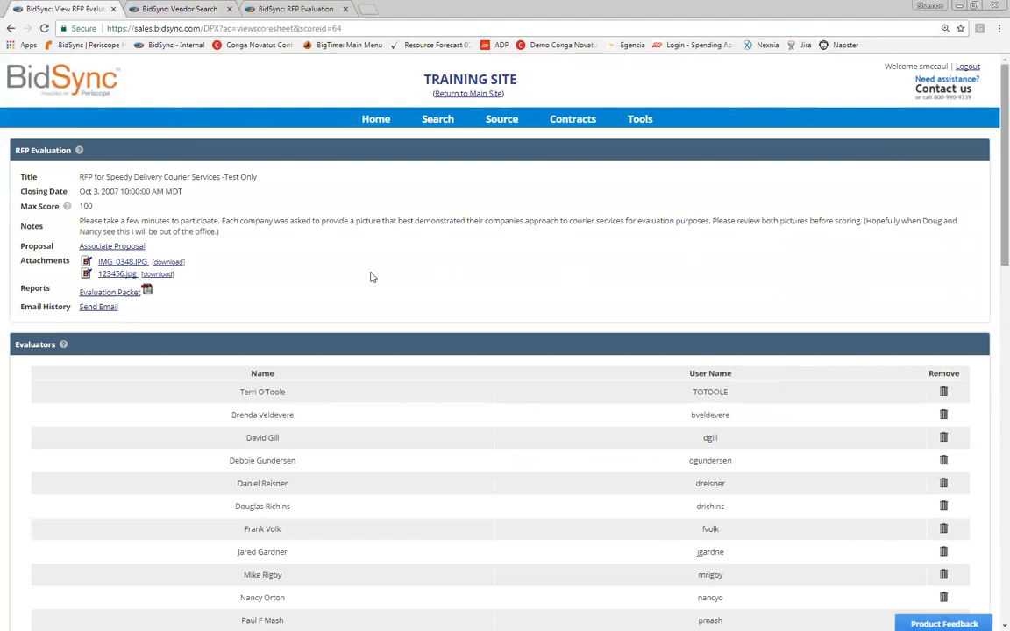
pyautogui.scroll(-4, 198, 234)
pyautogui.scroll(-5, 188, 232)
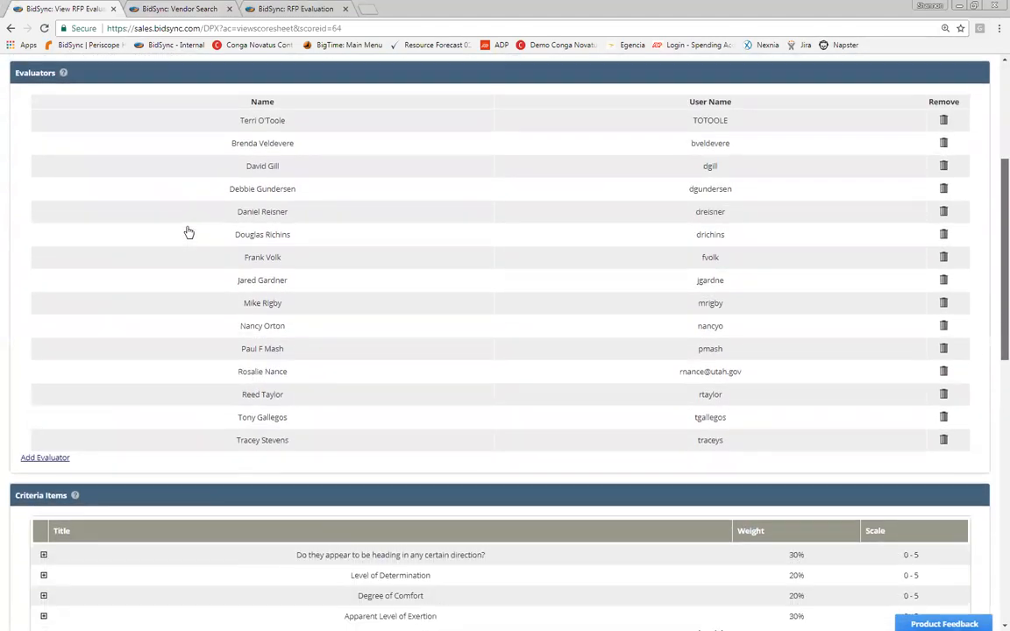
pyautogui.scroll(-5, 189, 233)
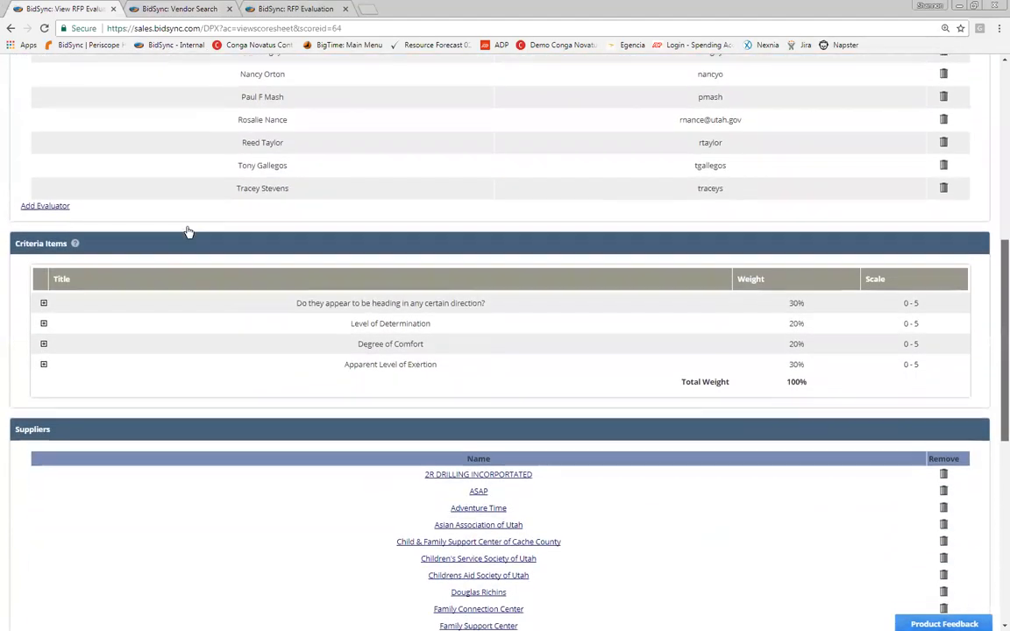
pyautogui.scroll(-5, 188, 232)
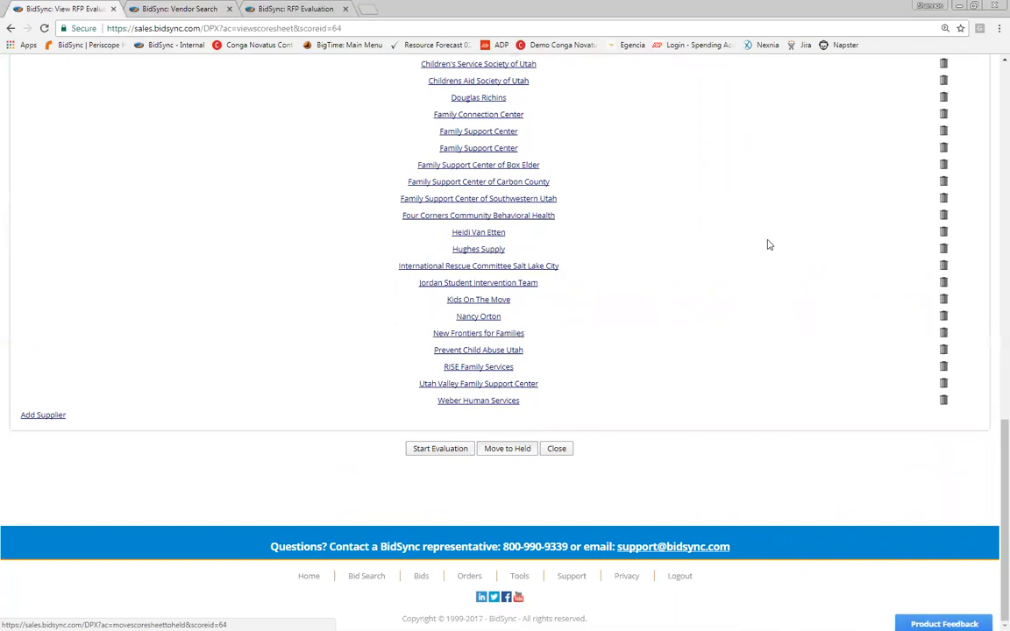
# Step: Go back from the courier services evaluation to the Current RFP Evaluations list
pyautogui.click(507, 448)
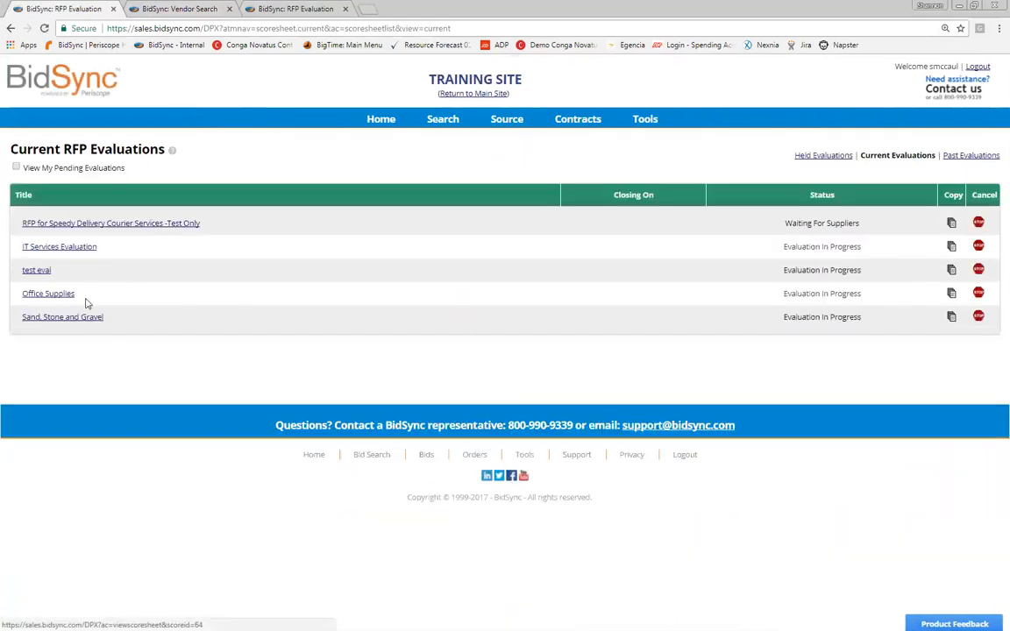
# Step: Open the Speedy Delivery Courier Services RFP evaluation and scroll down its page
pyautogui.click(59, 248)
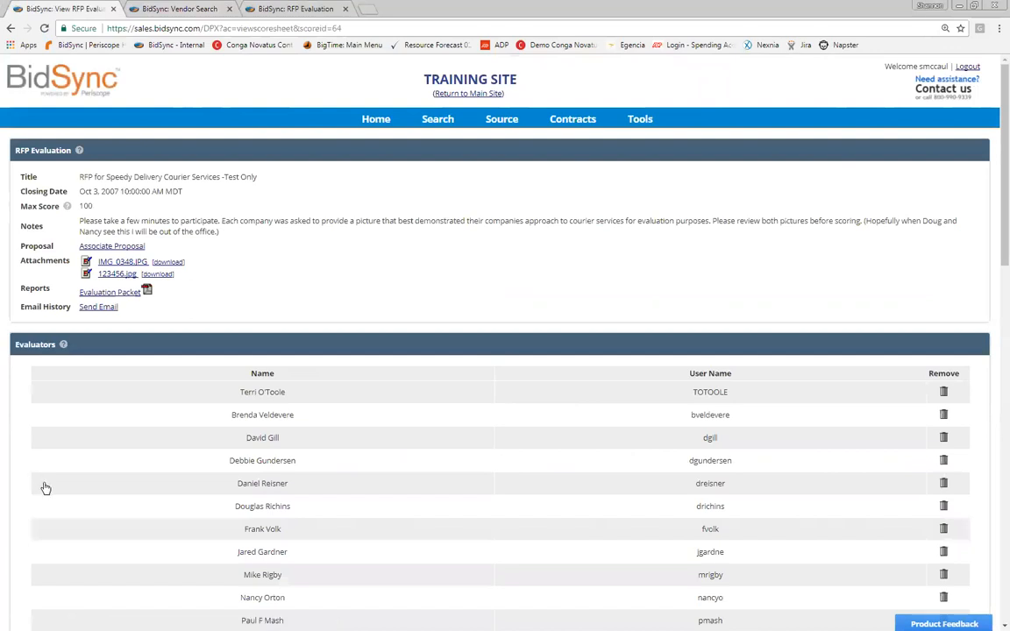
pyautogui.scroll(-15, 45, 487)
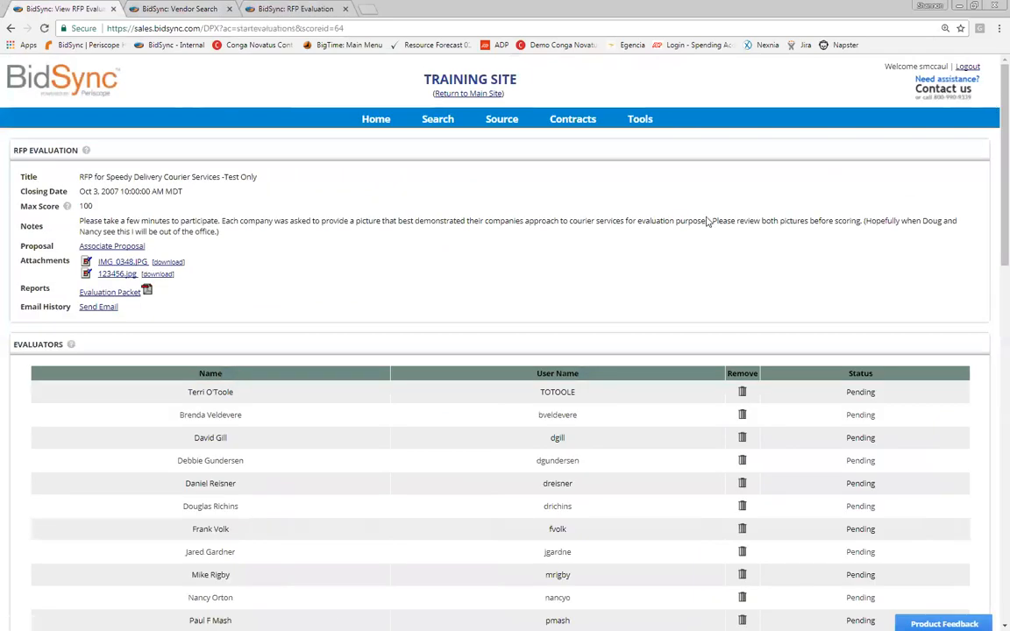
pyautogui.scroll(-6, 993, 203)
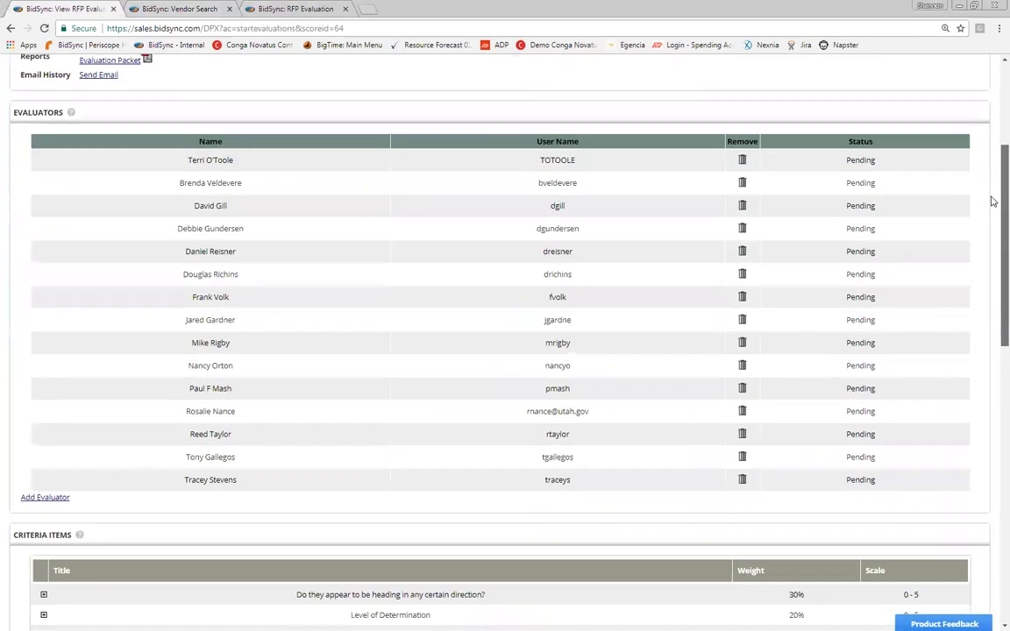
pyautogui.scroll(-5, 75, 99)
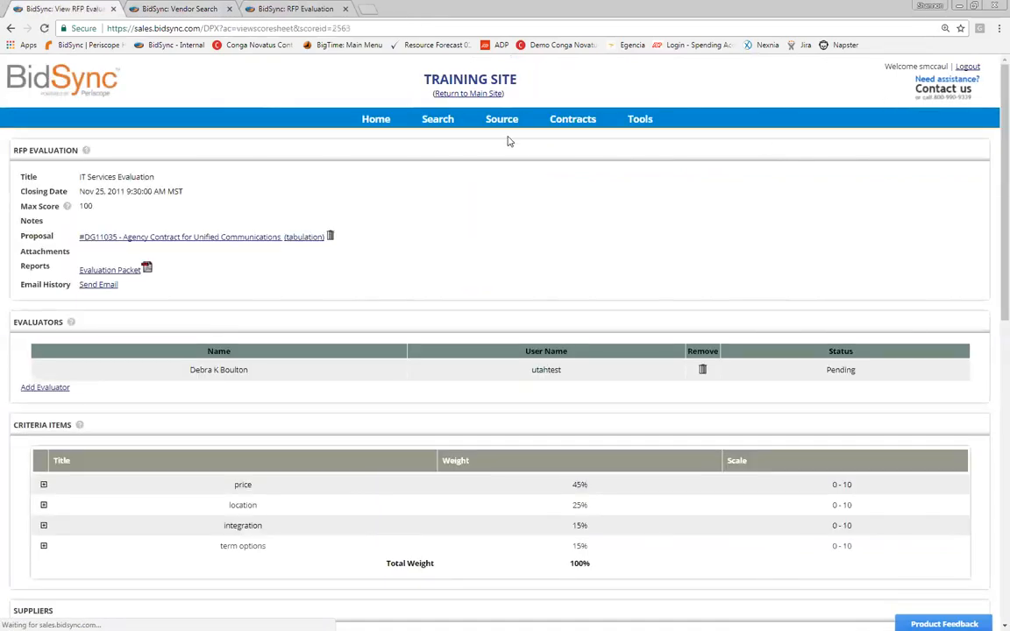
# Step: Expand and collapse the price criterion's details, then return to the Current RFP Evaluations list
pyautogui.click(43, 485)
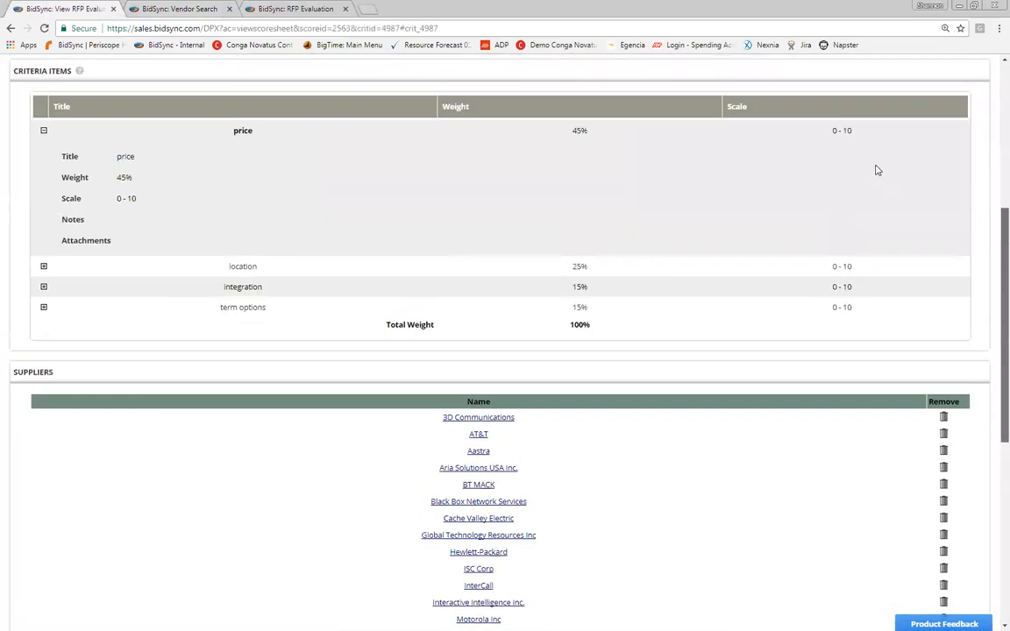
pyautogui.scroll(4, 877, 171)
pyautogui.scroll(-1, 876, 170)
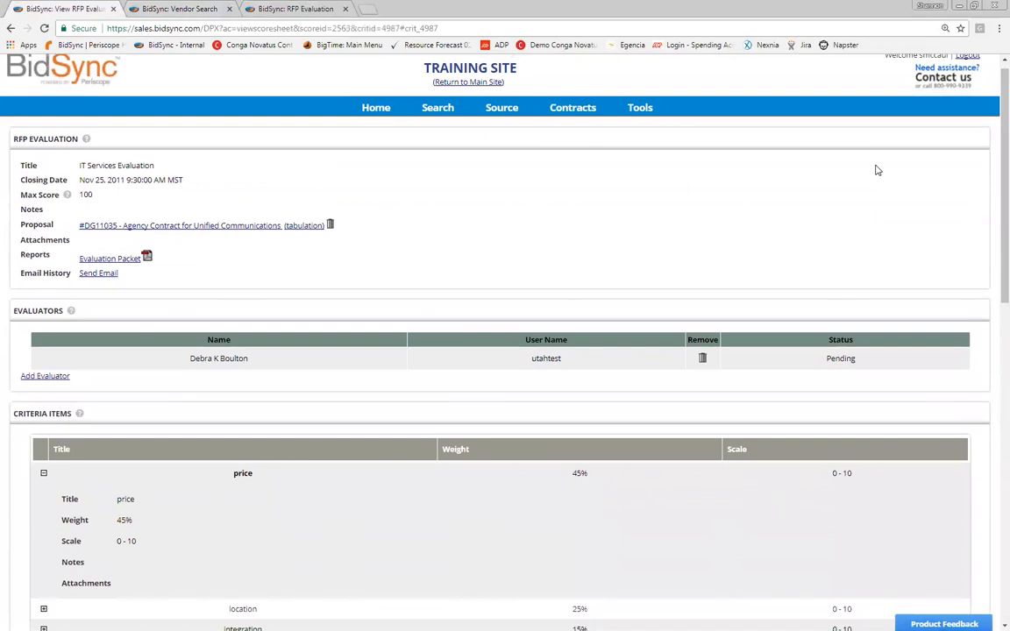
pyautogui.click(969, 227)
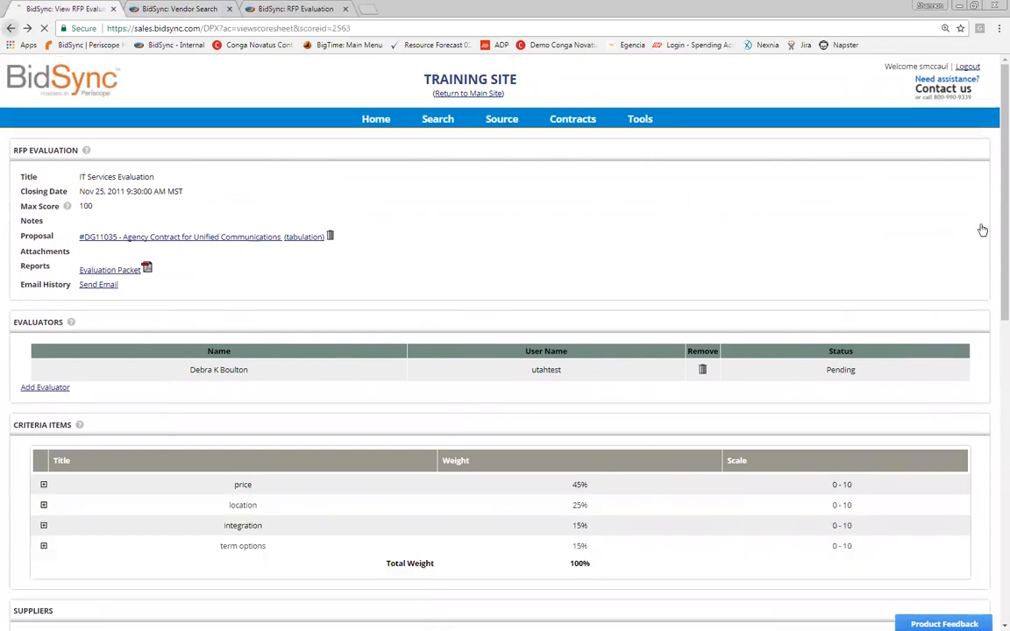
pyautogui.click(981, 229)
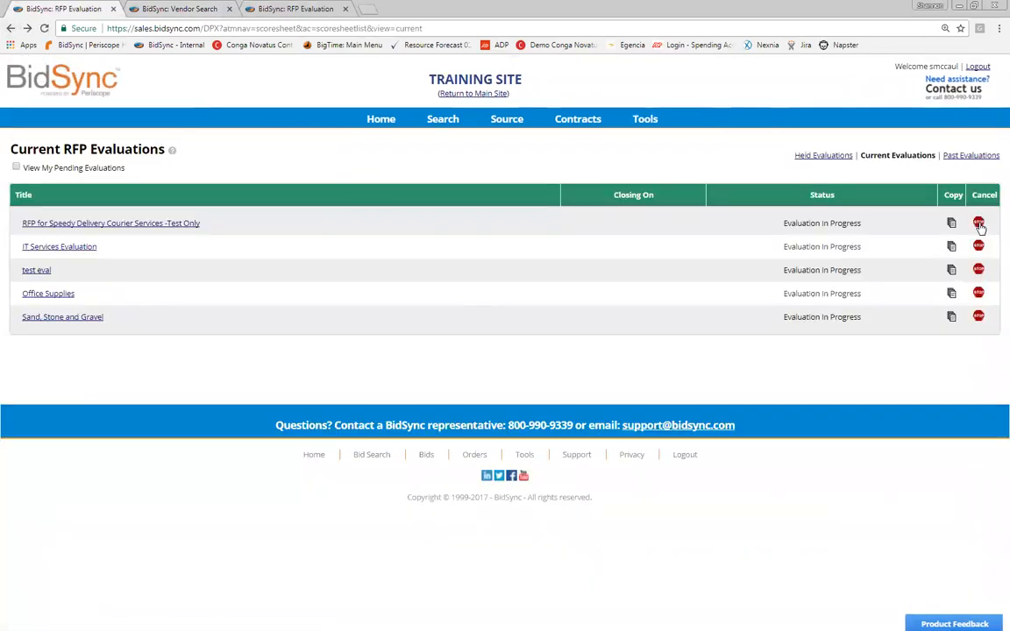
pyautogui.click(980, 247)
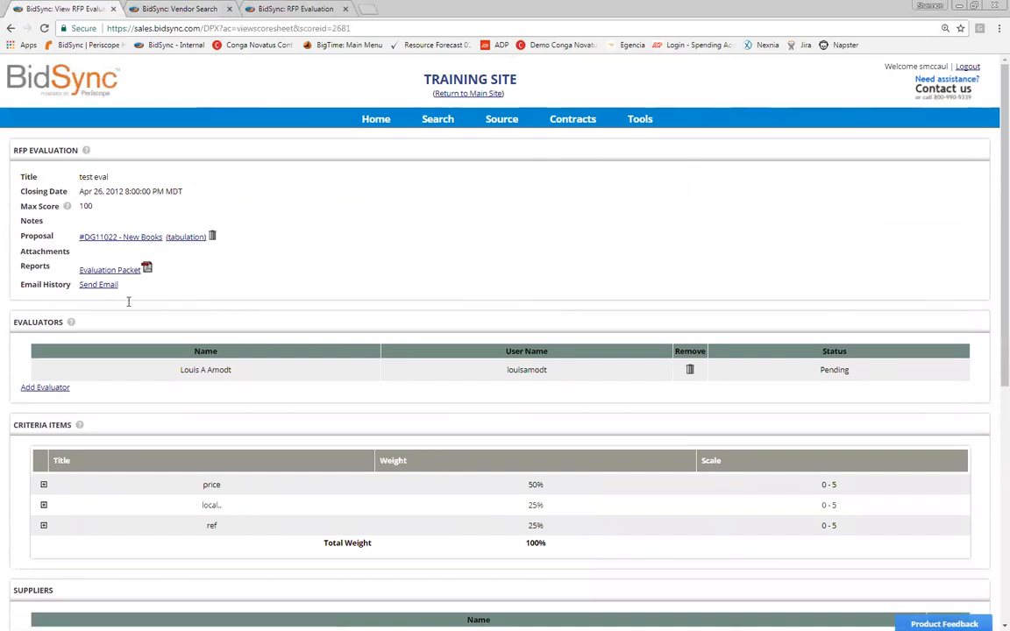
pyautogui.scroll(-5, 127, 304)
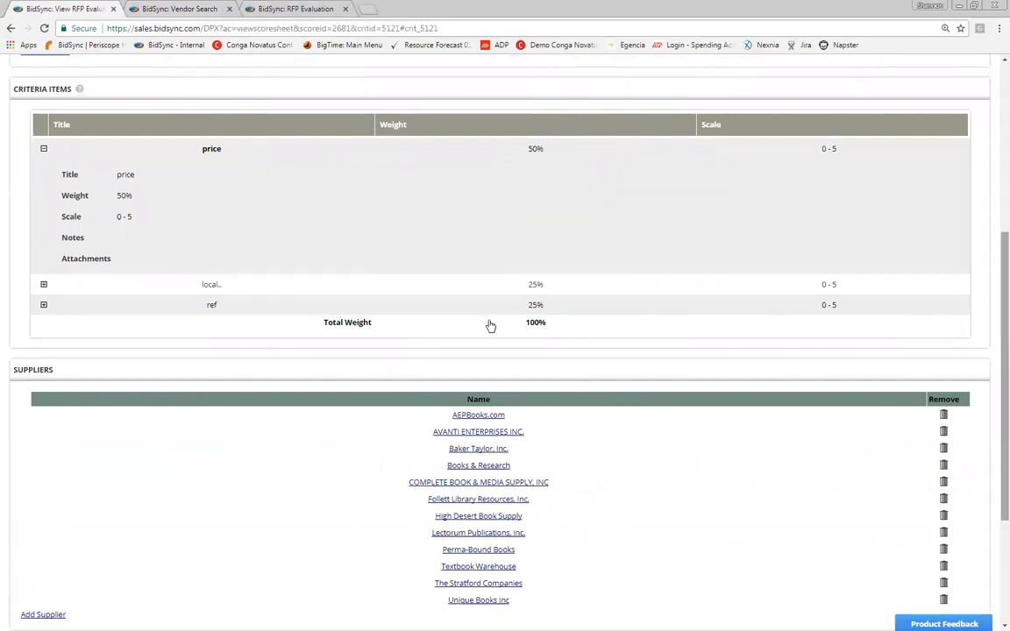
pyautogui.scroll(4, 491, 326)
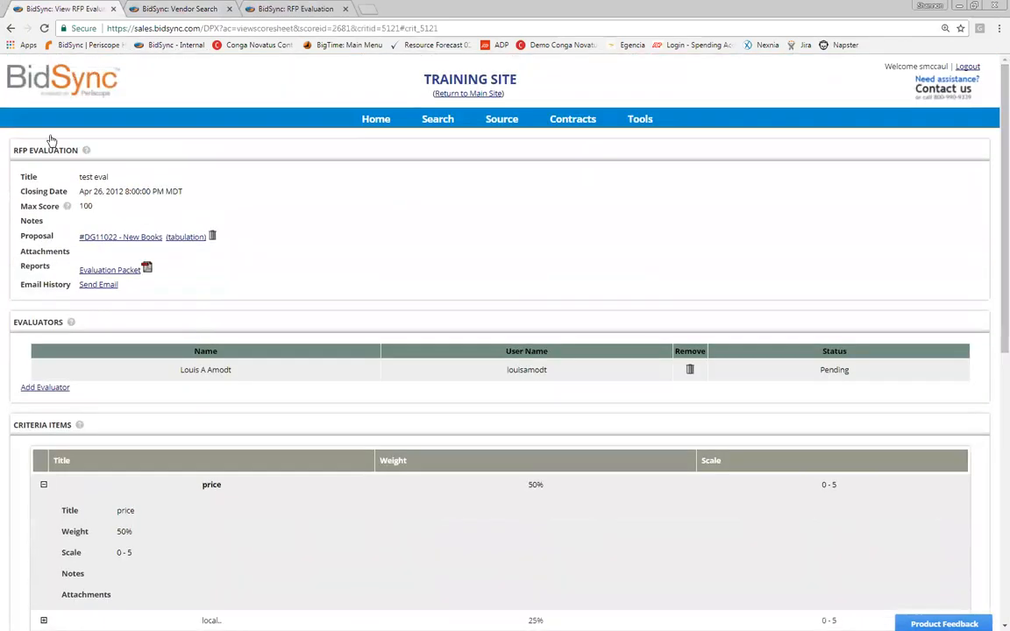
pyautogui.moveTo(502, 119)
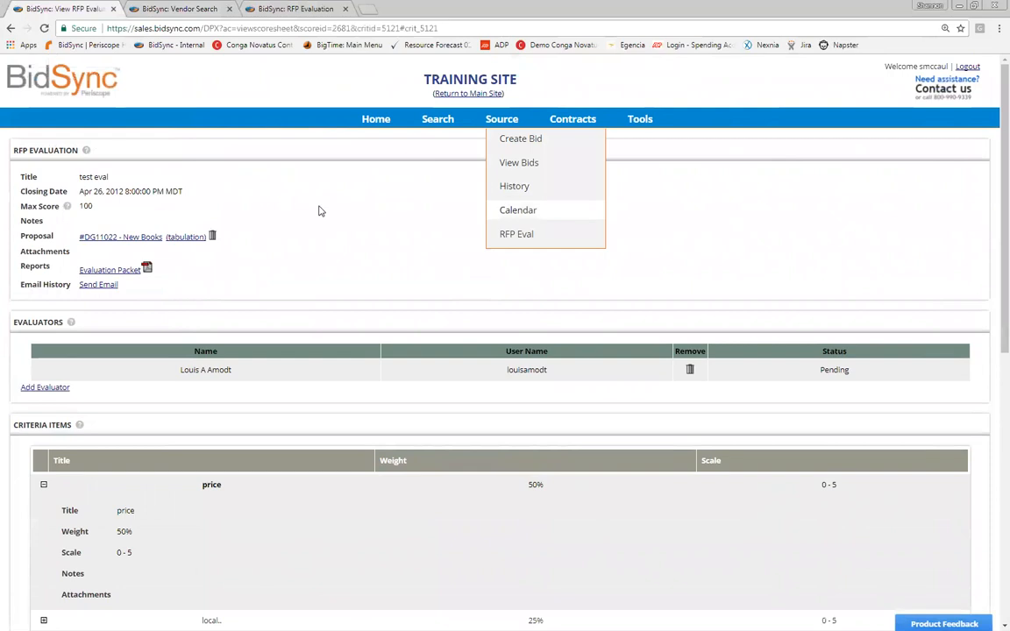
pyautogui.click(517, 234)
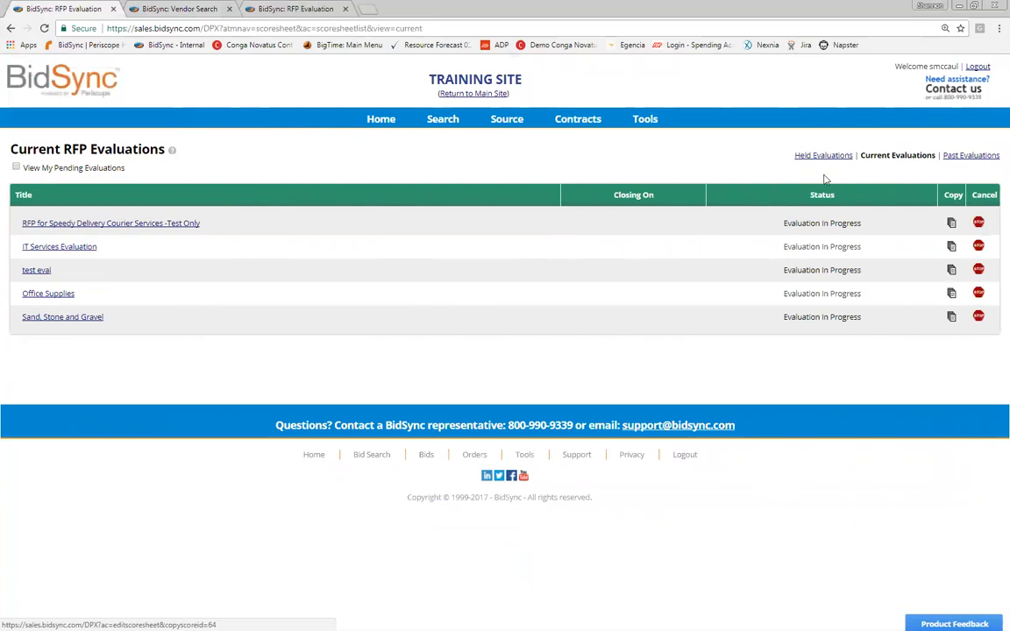
# Step: Open the IT Services Evaluation cancellation form, enter the password, then back out without cancelling
pyautogui.click(971, 163)
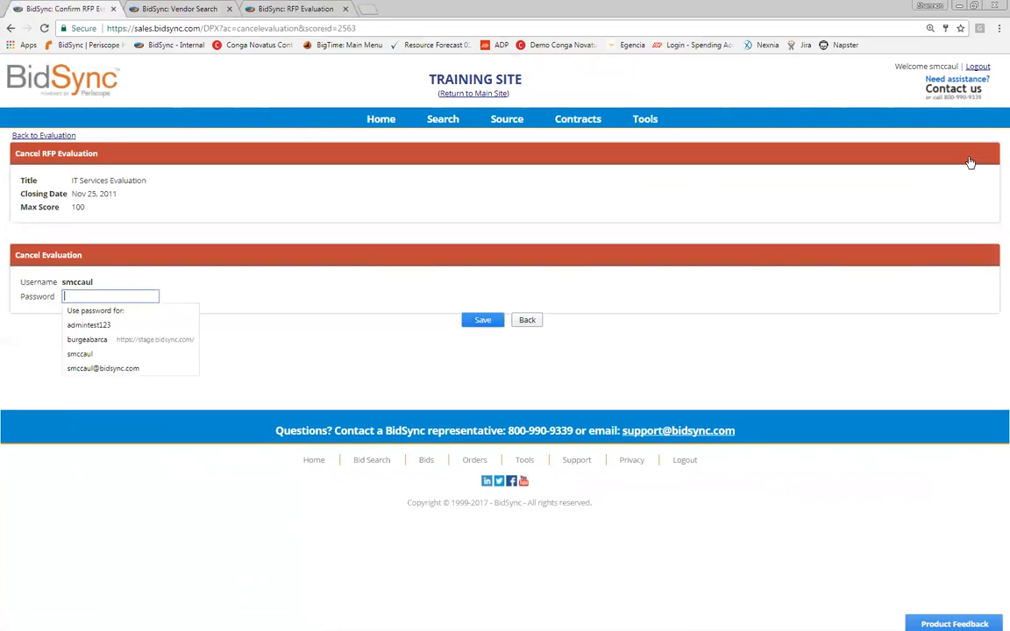
pyautogui.write('••••')
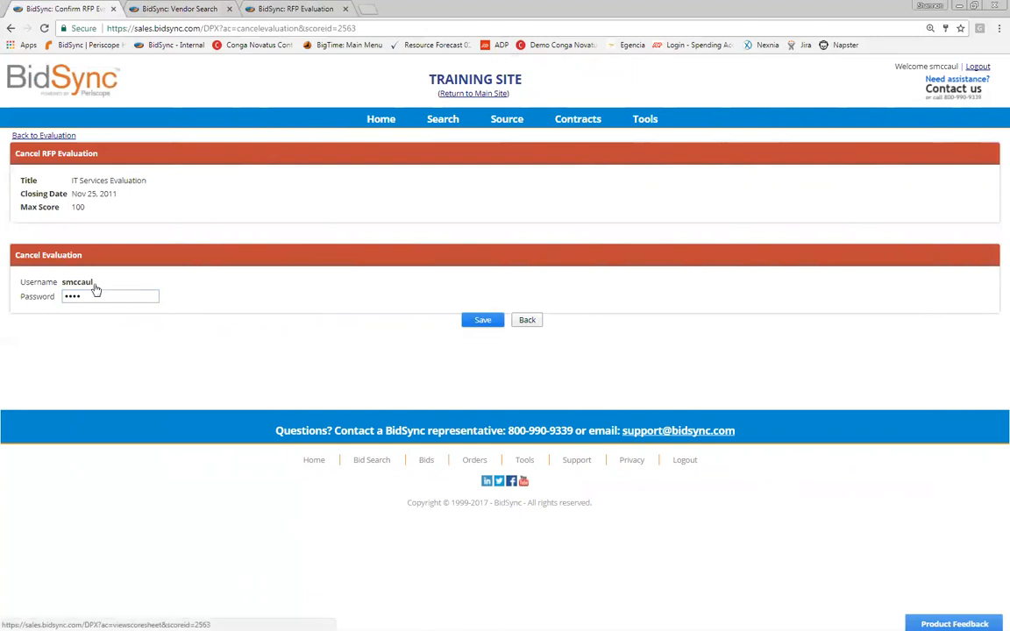
pyautogui.click(43, 135)
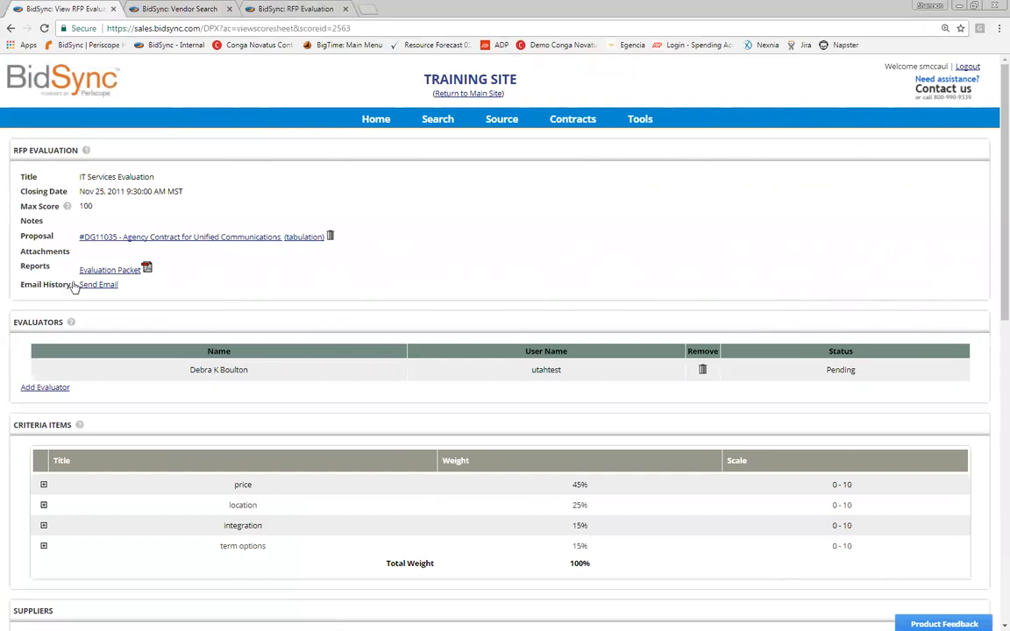
# Step: Move from the current evaluations to the Past RFP Evaluations list
pyautogui.scroll(-10, 74, 288)
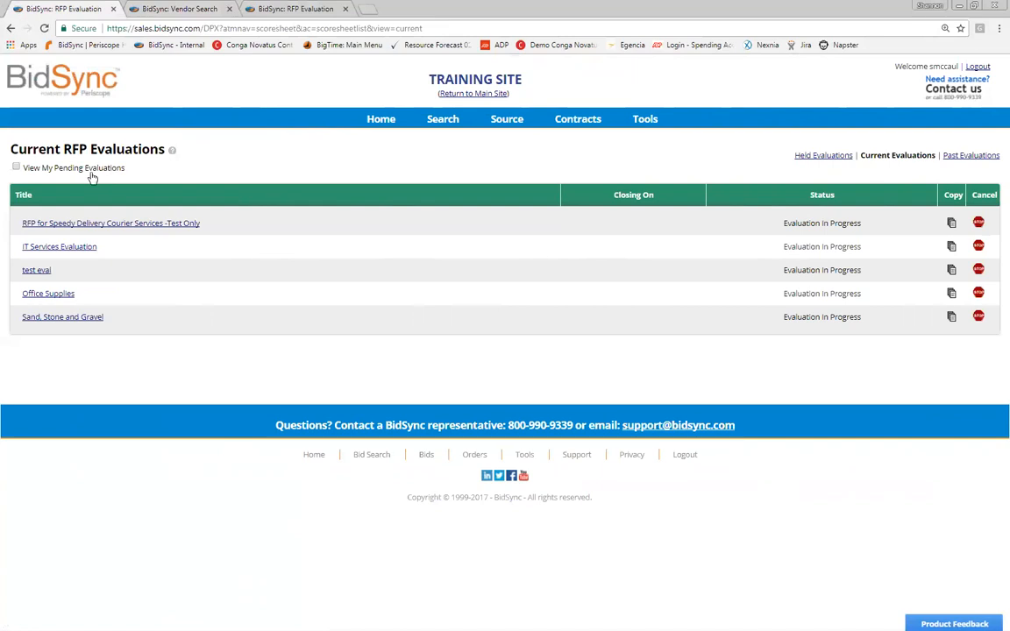
pyautogui.click(109, 219)
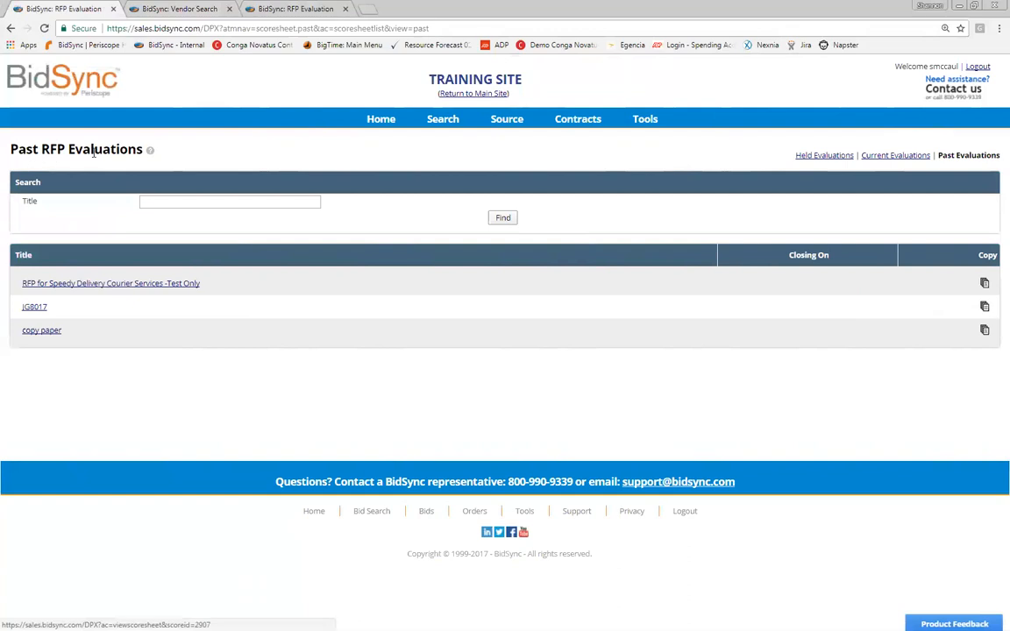
pyautogui.click(102, 283)
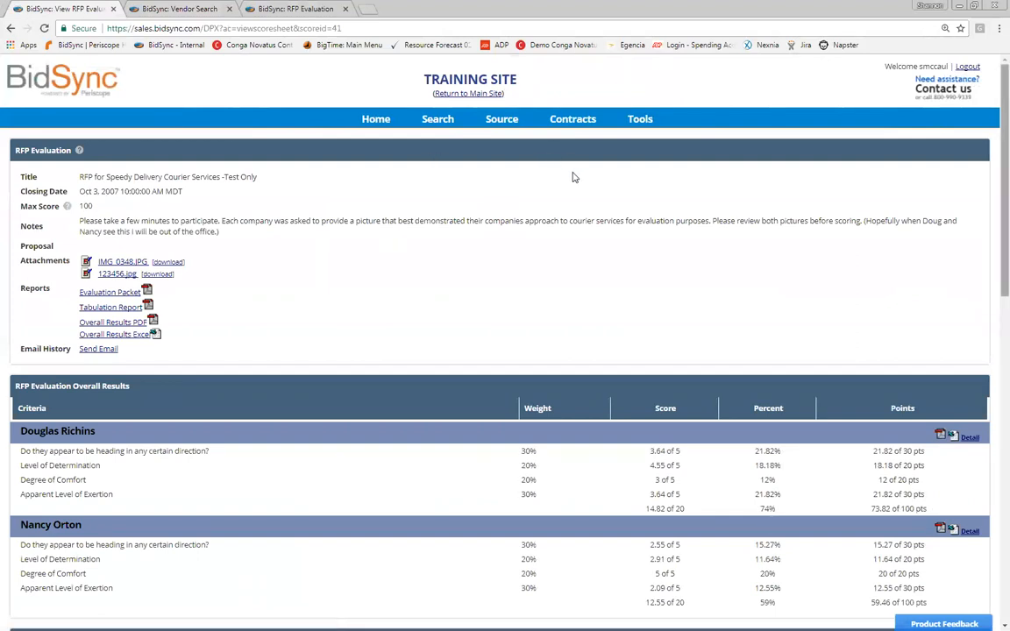
pyautogui.scroll(-3, 578, 175)
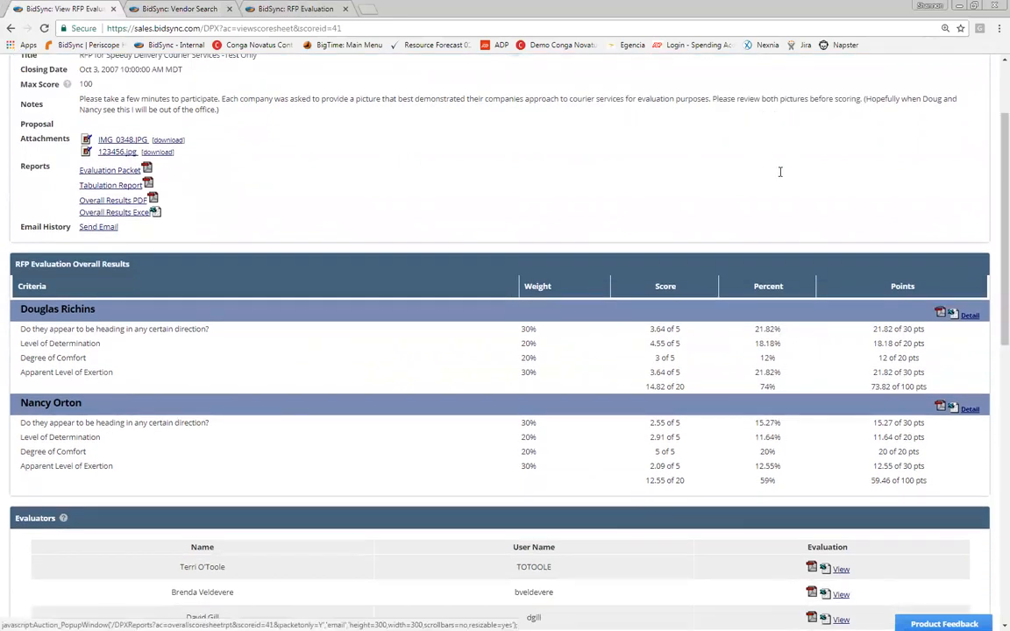
pyautogui.click(942, 168)
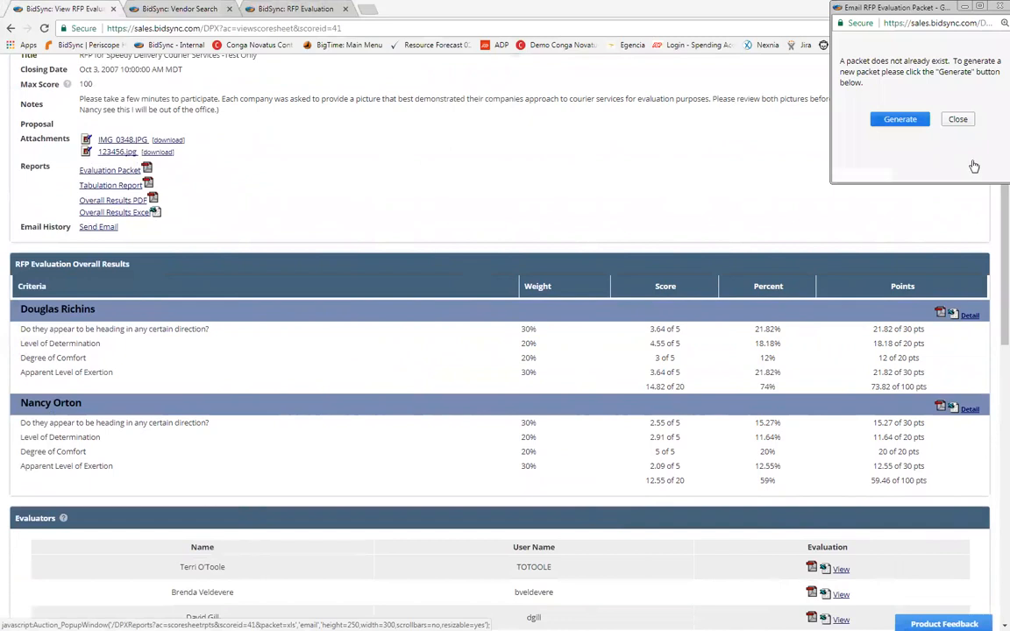
pyautogui.click(900, 118)
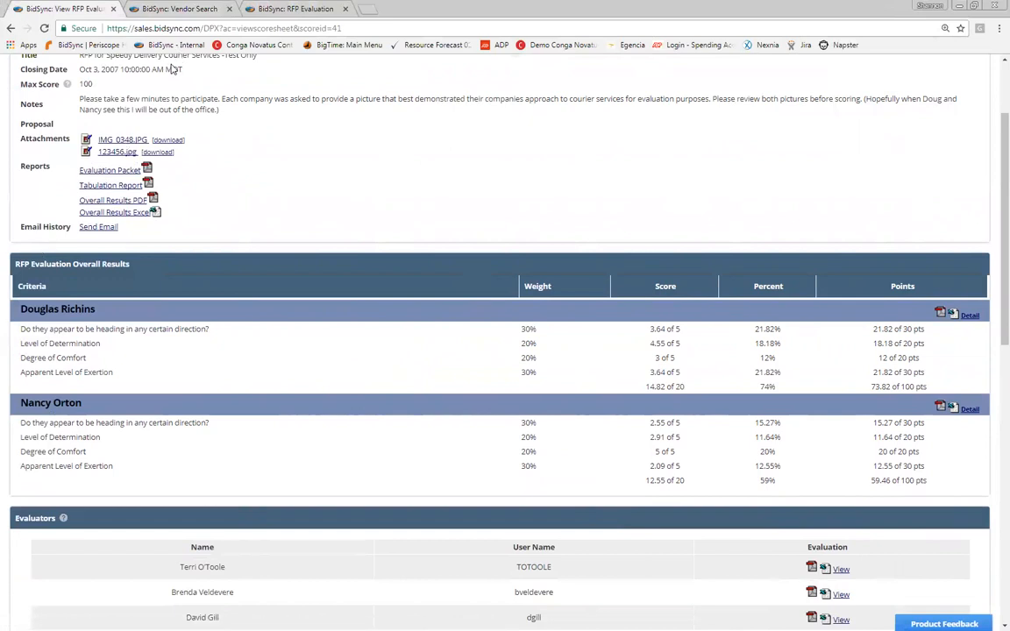
pyautogui.scroll(-3, 246, 72)
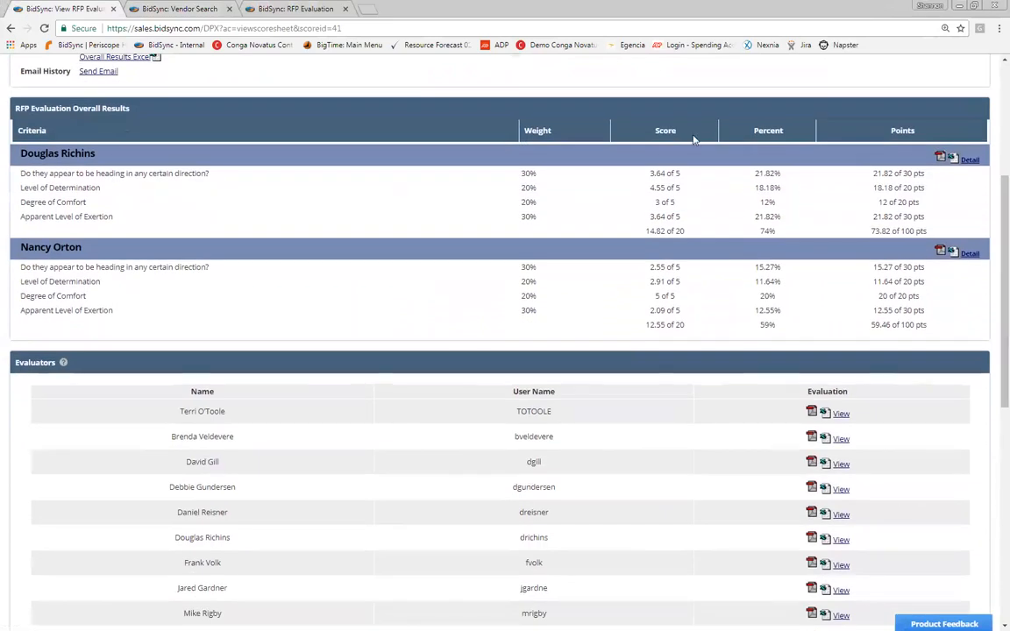
pyautogui.moveTo(19, 153); pyautogui.dragTo(92, 153)
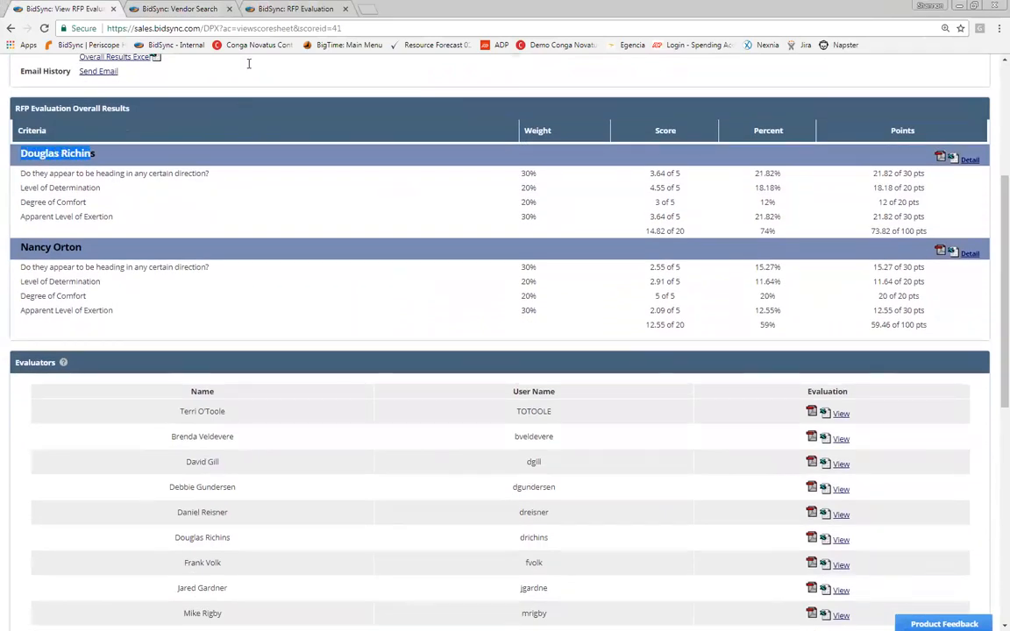
pyautogui.moveTo(20, 247); pyautogui.dragTo(81, 247)
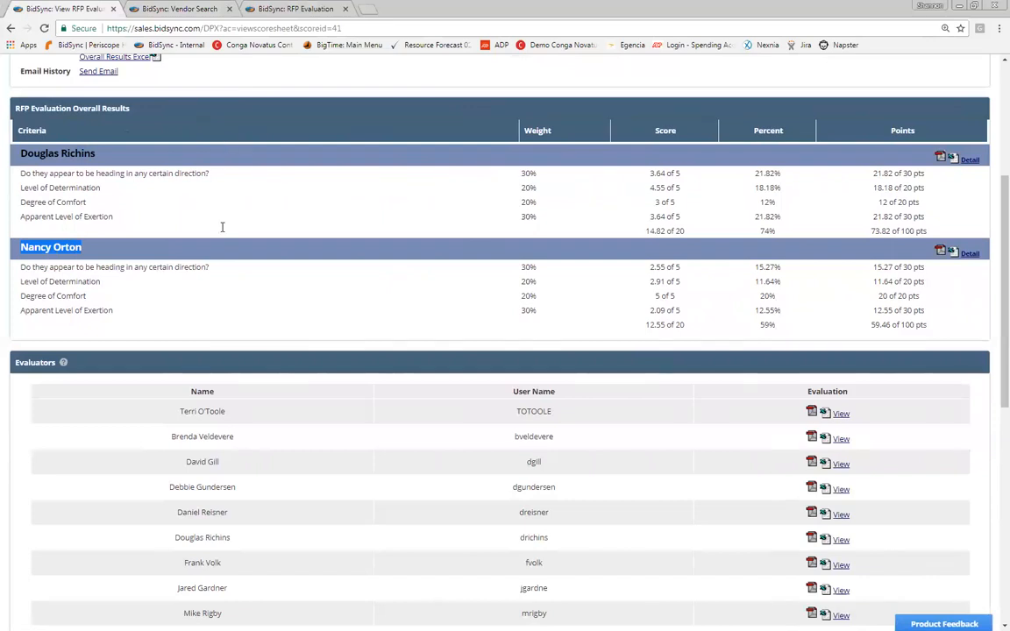
pyautogui.click(330, 177)
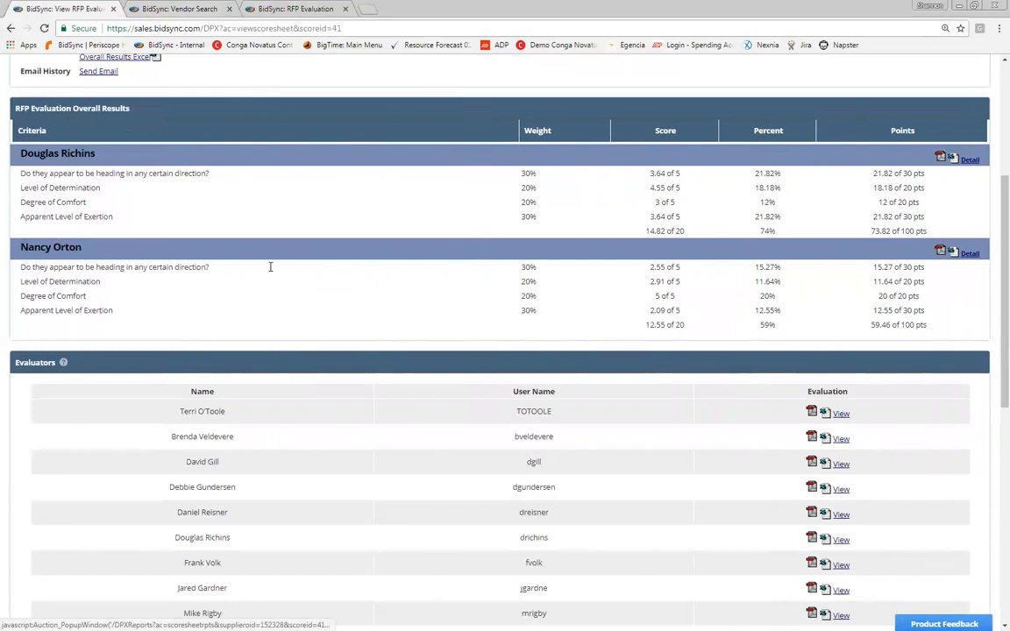
pyautogui.click(969, 160)
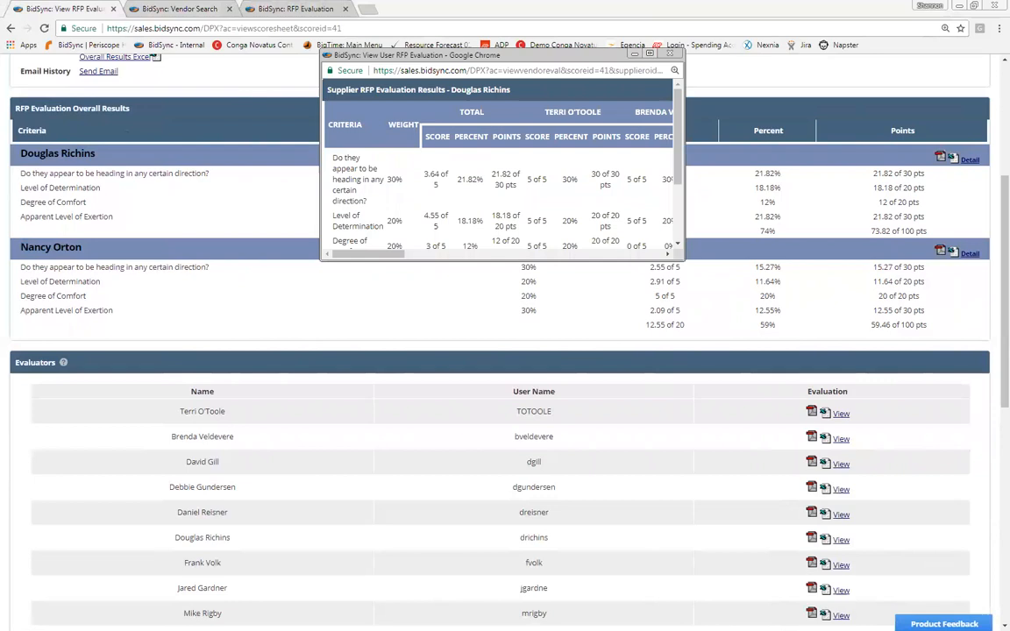
pyautogui.click(649, 54)
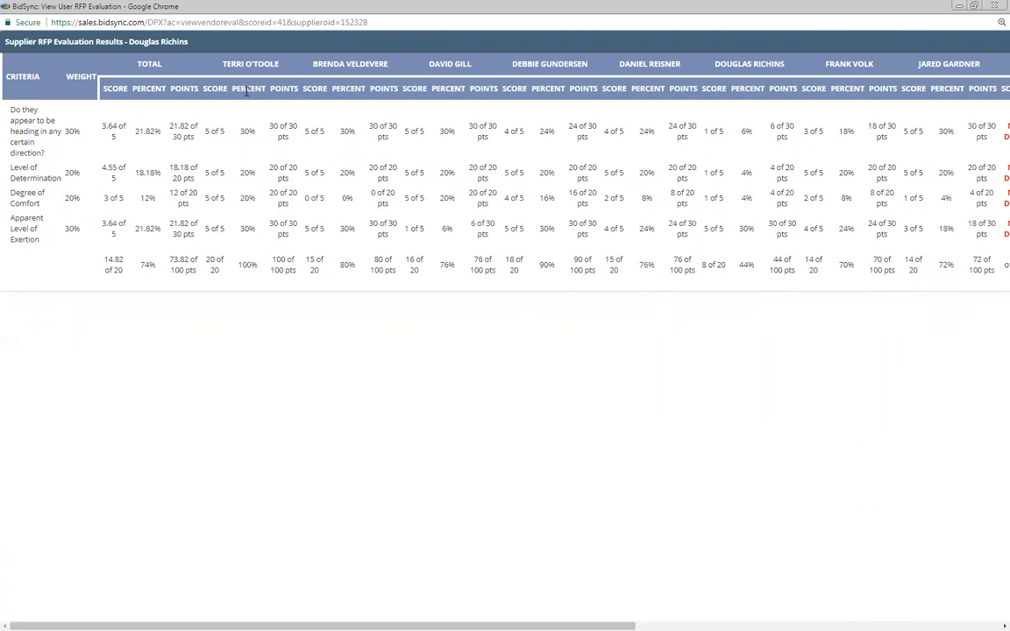
pyautogui.moveTo(223, 64); pyautogui.dragTo(270, 64)
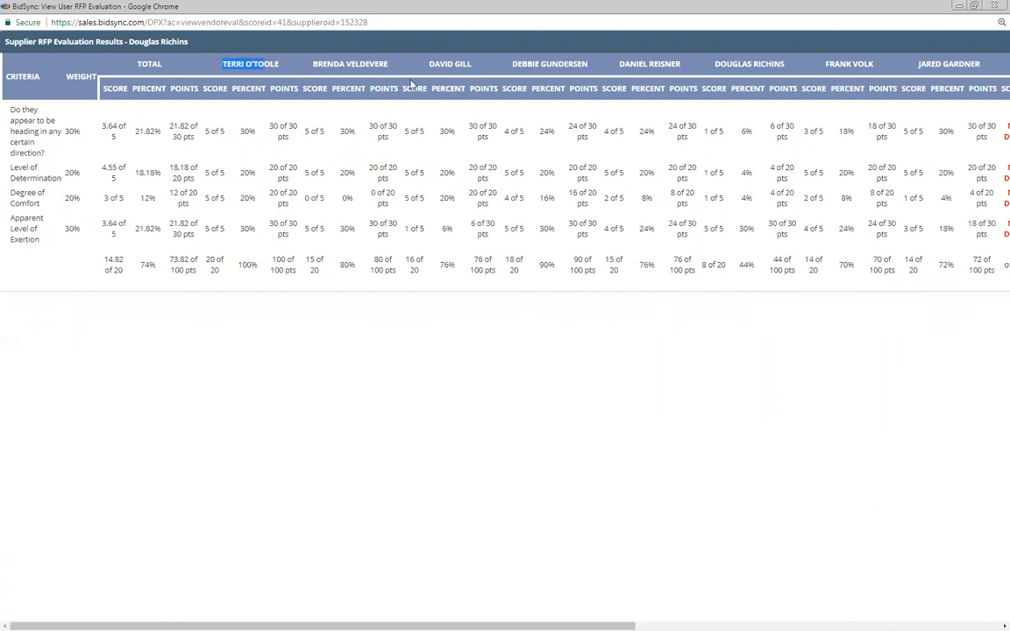
pyautogui.click(928, 75)
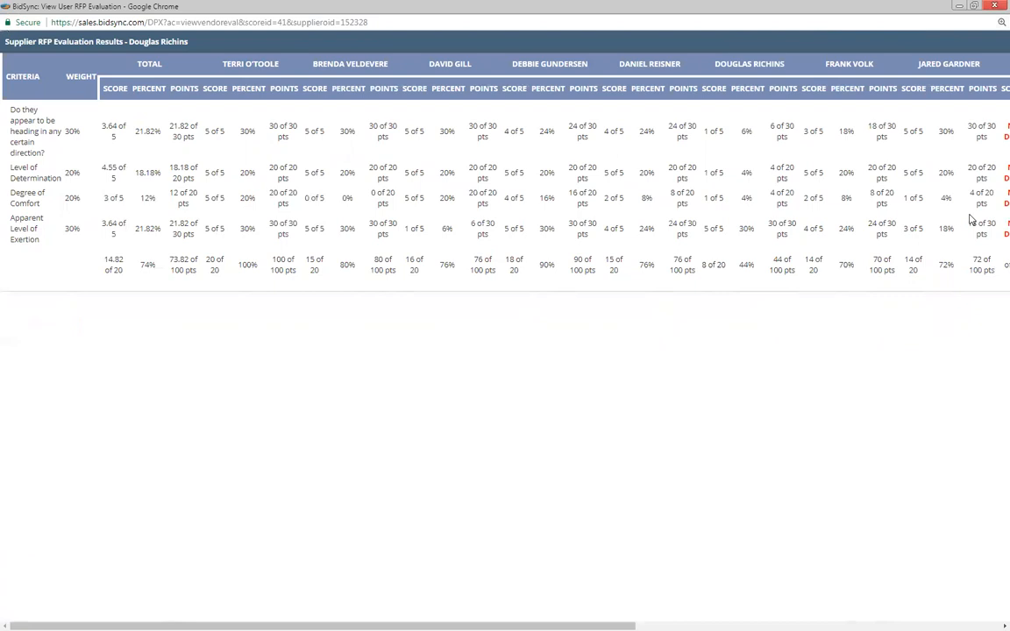
pyautogui.hotkey('alt', 'Tab')
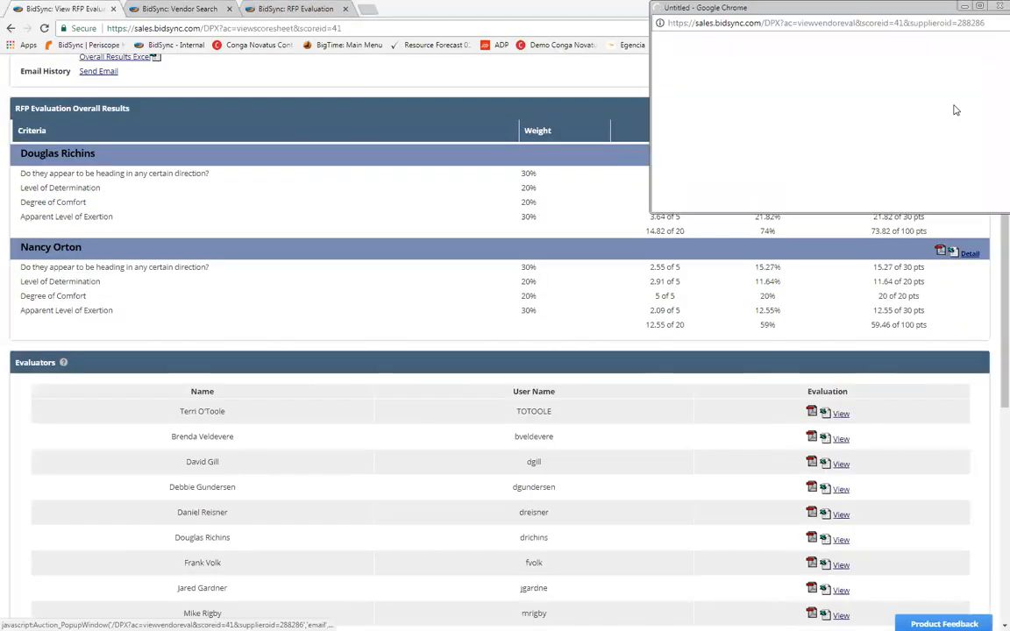
pyautogui.click(982, 7)
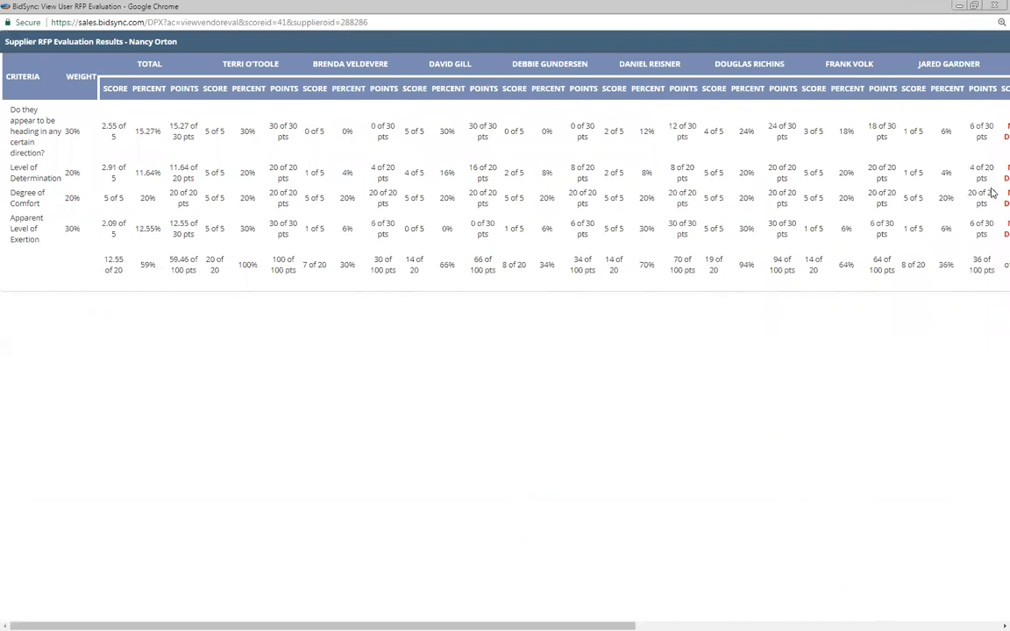
pyautogui.hscroll(5, 993, 193)
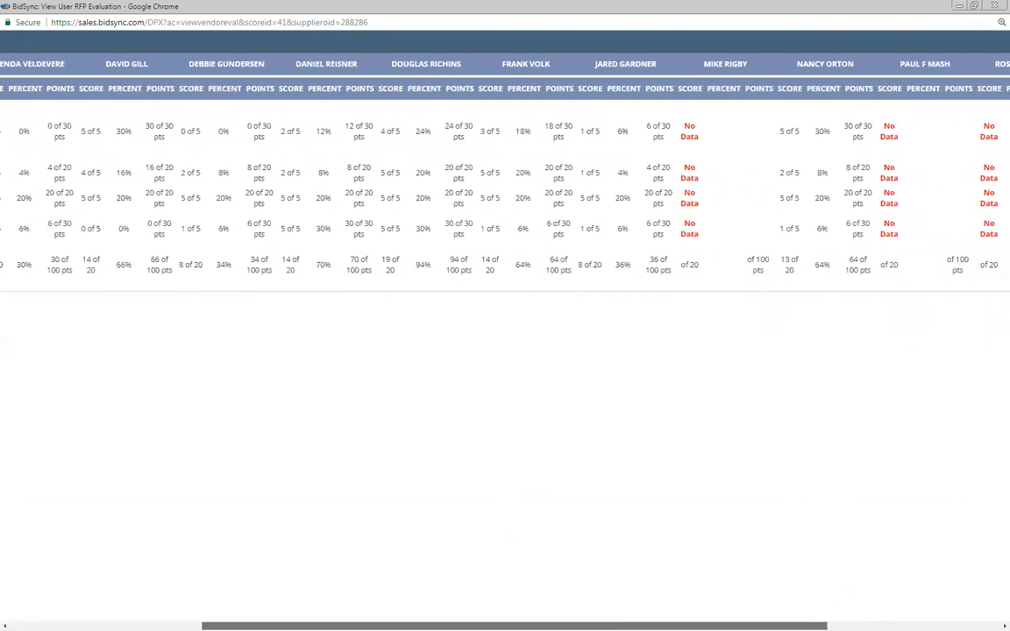
pyautogui.hscroll(-5, 505, 175)
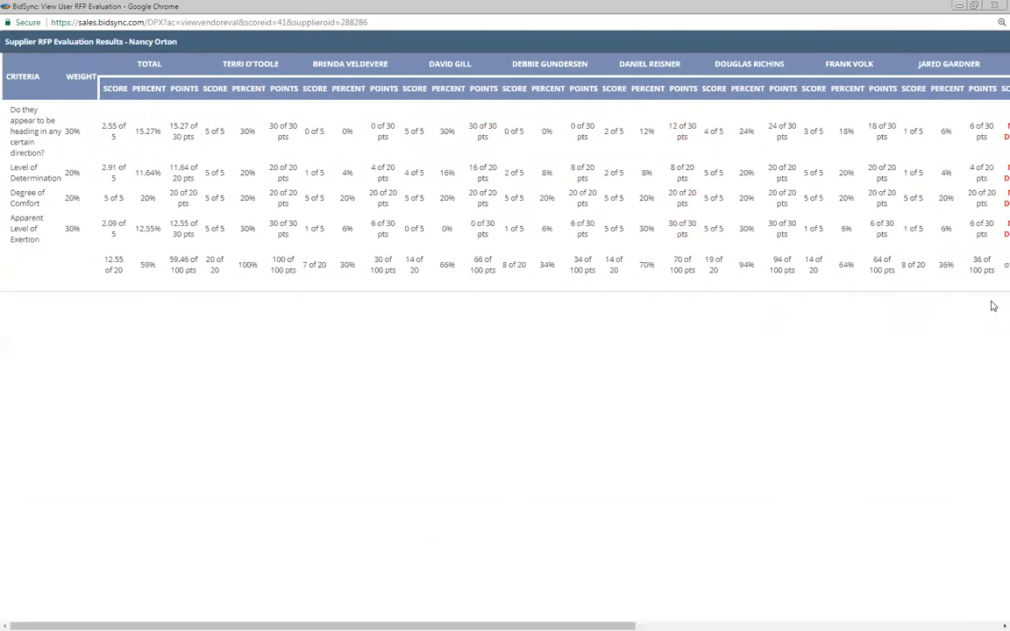
pyautogui.hscroll(3, 841, 264)
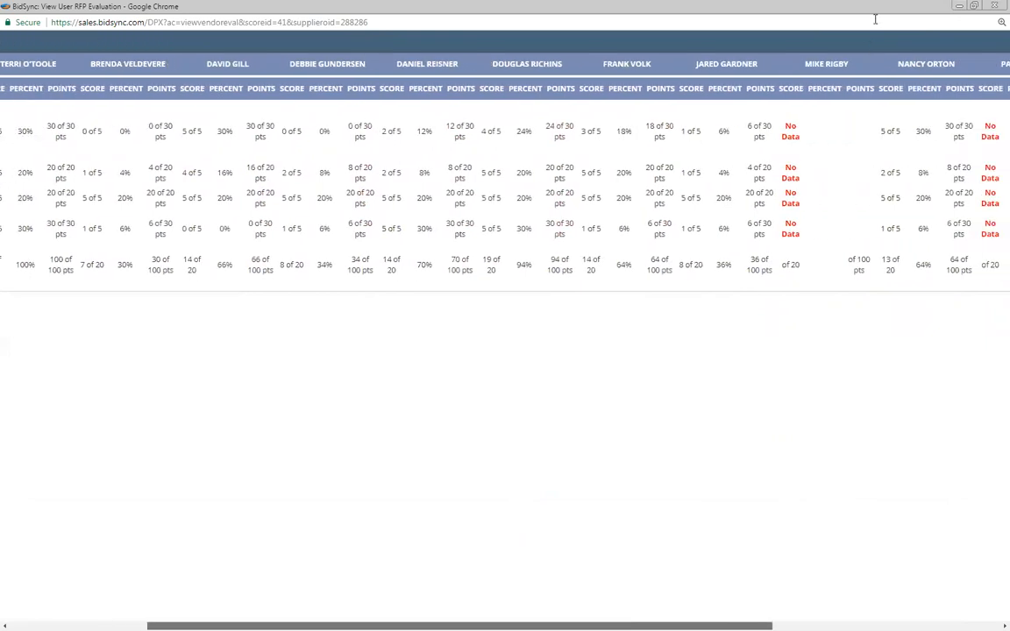
pyautogui.hscroll(2, 875, 19)
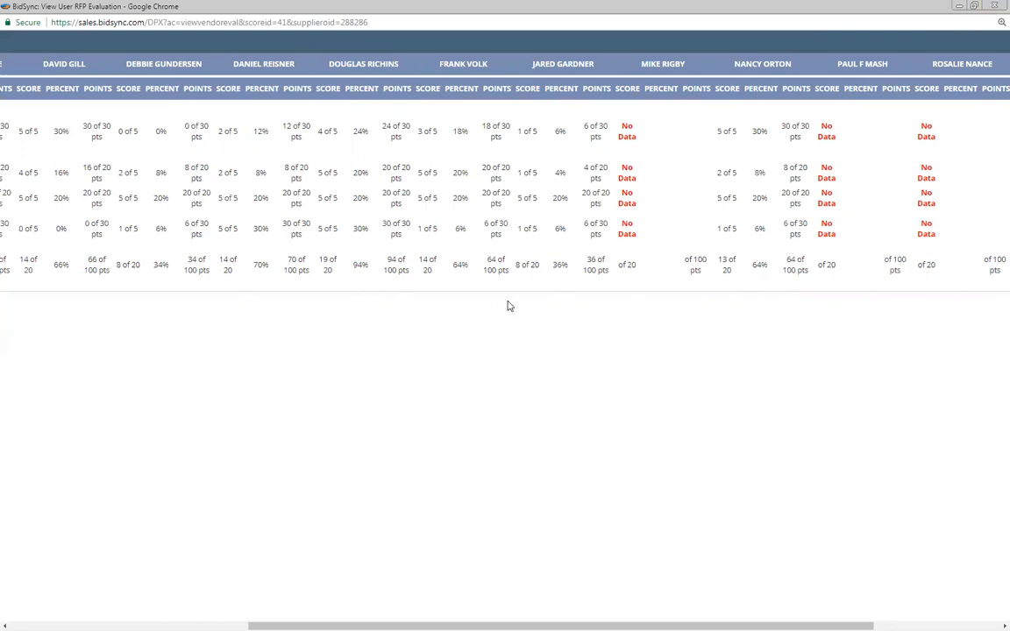
pyautogui.click(994, 5)
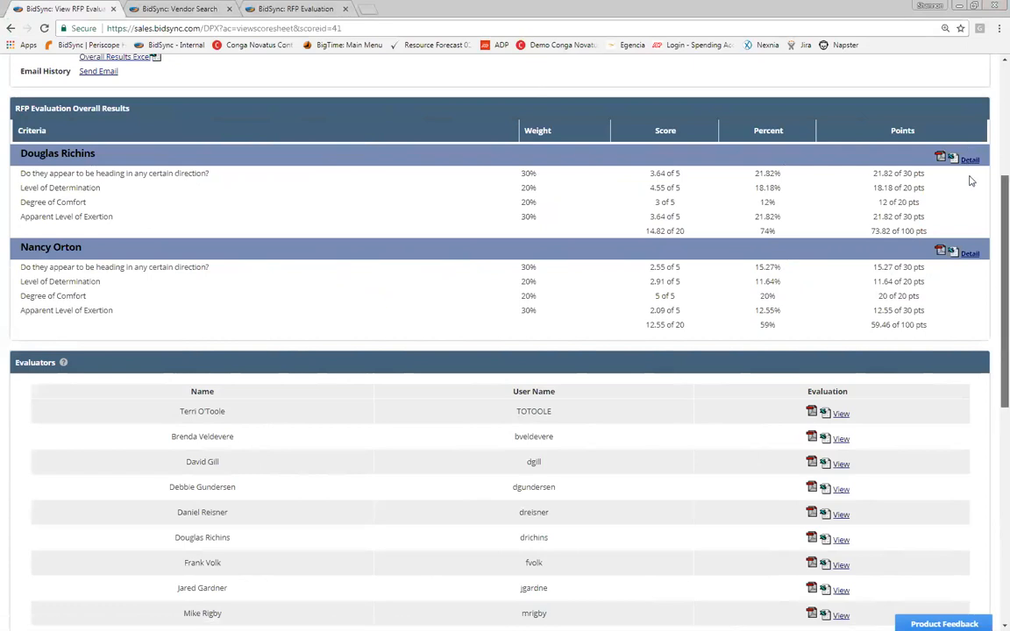
# Step: Open the first evaluator's individual scores maximized, then return to the evaluation page
pyautogui.scroll(-4, 477, 234)
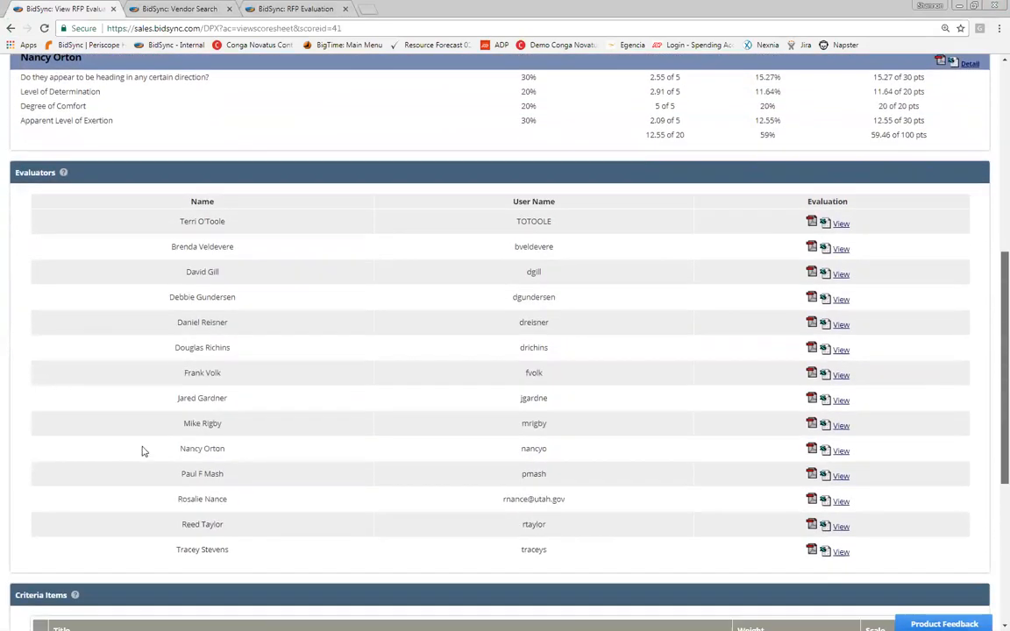
pyautogui.scroll(-2, 144, 451)
pyautogui.scroll(1, 257, 77)
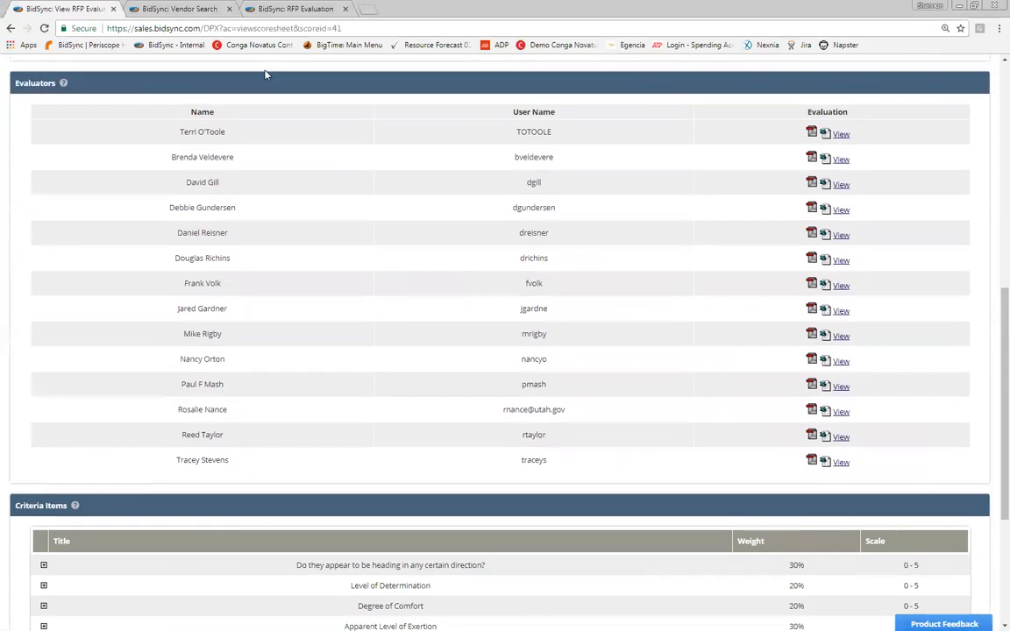
pyautogui.click(841, 134)
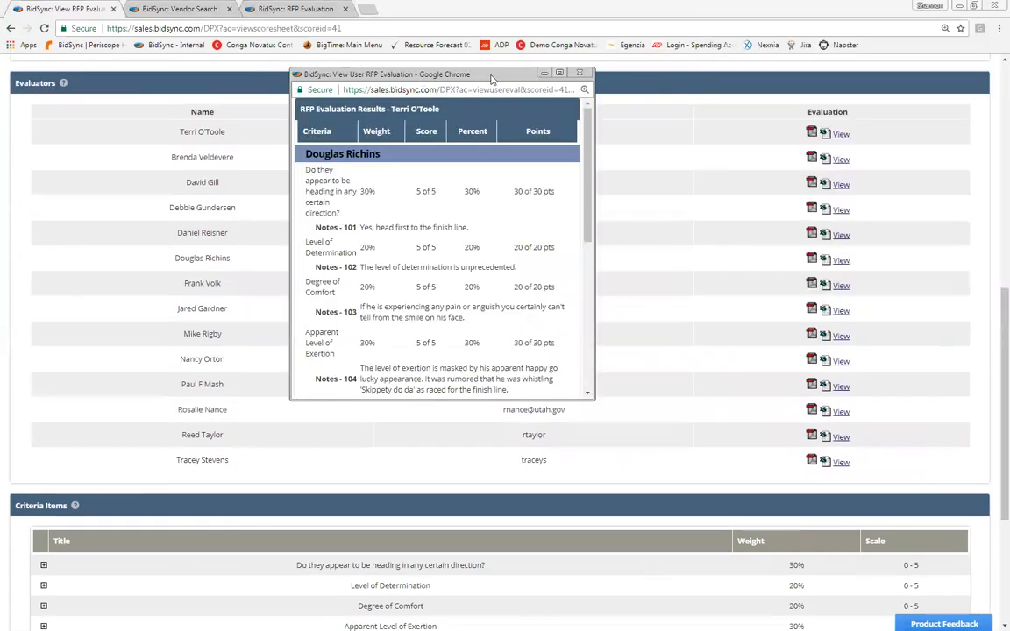
pyautogui.doubleClick(445, 74)
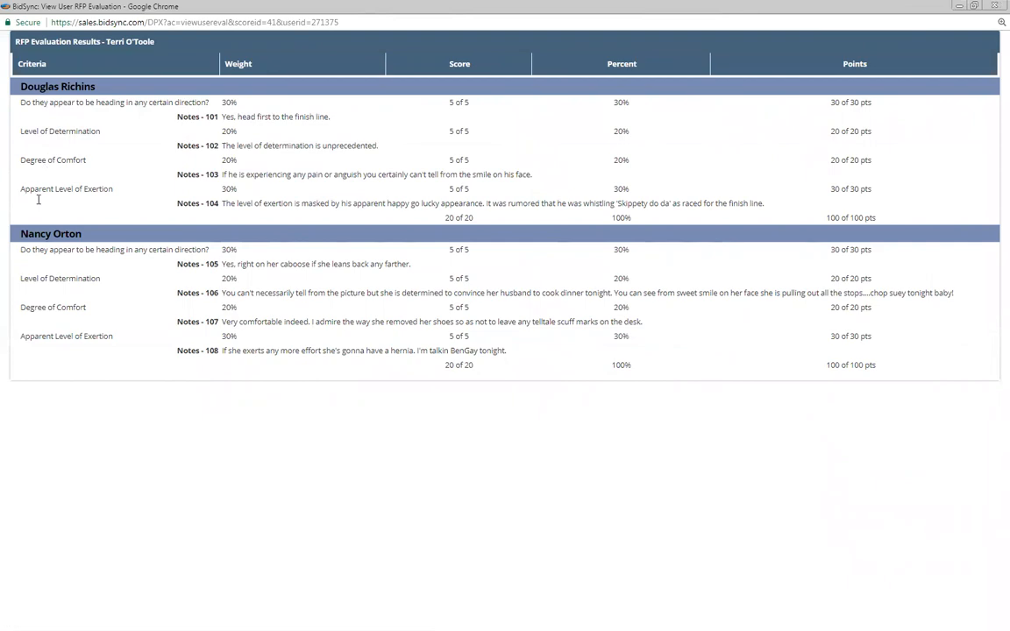
pyautogui.hotkey('alt', 'Tab')
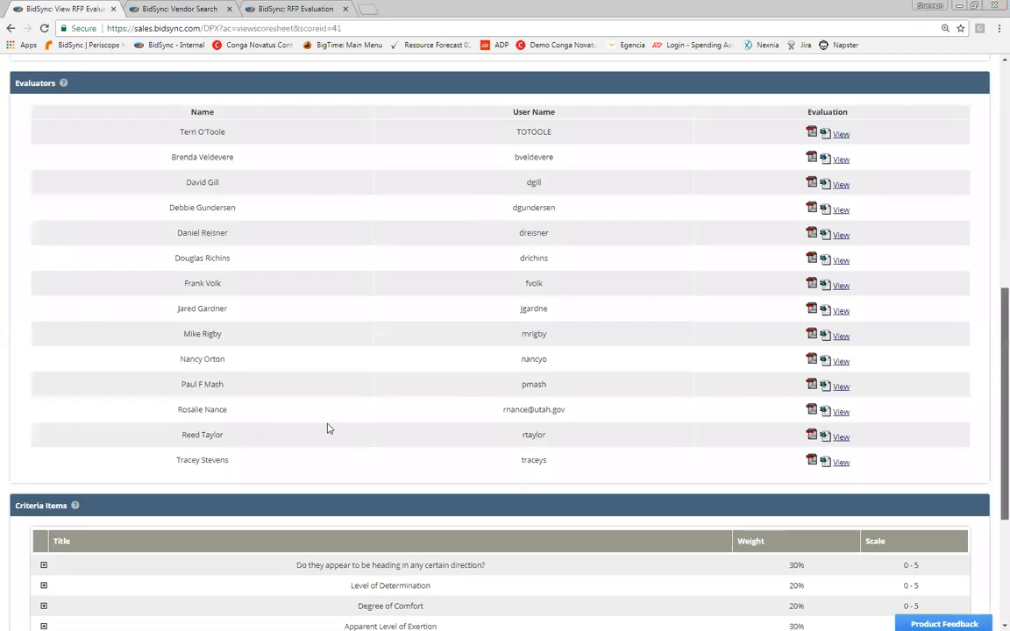
pyautogui.scroll(-3, 329, 428)
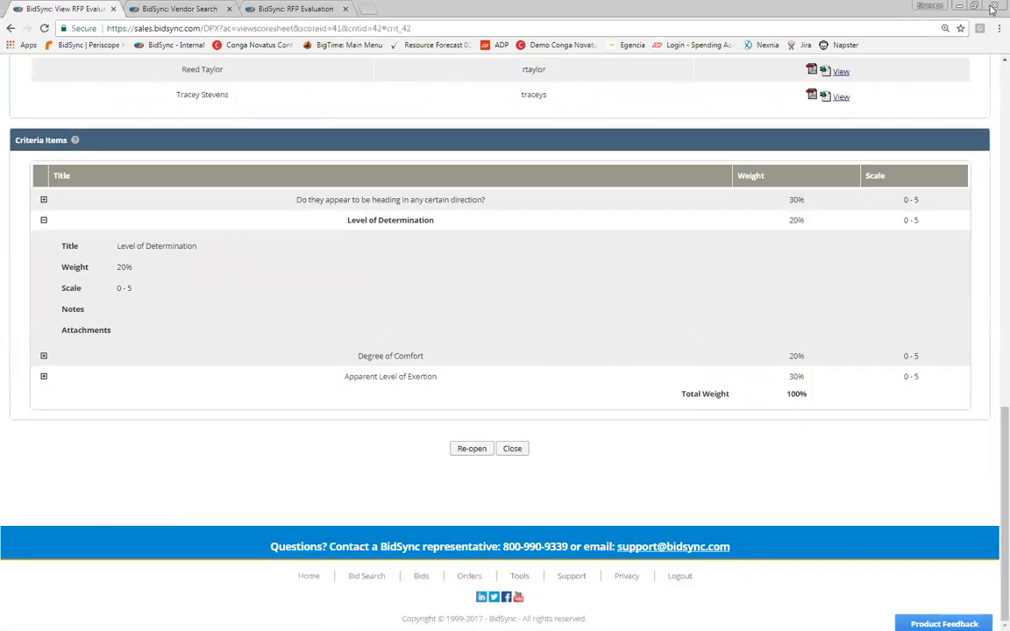
pyautogui.scroll(10, 983, 333)
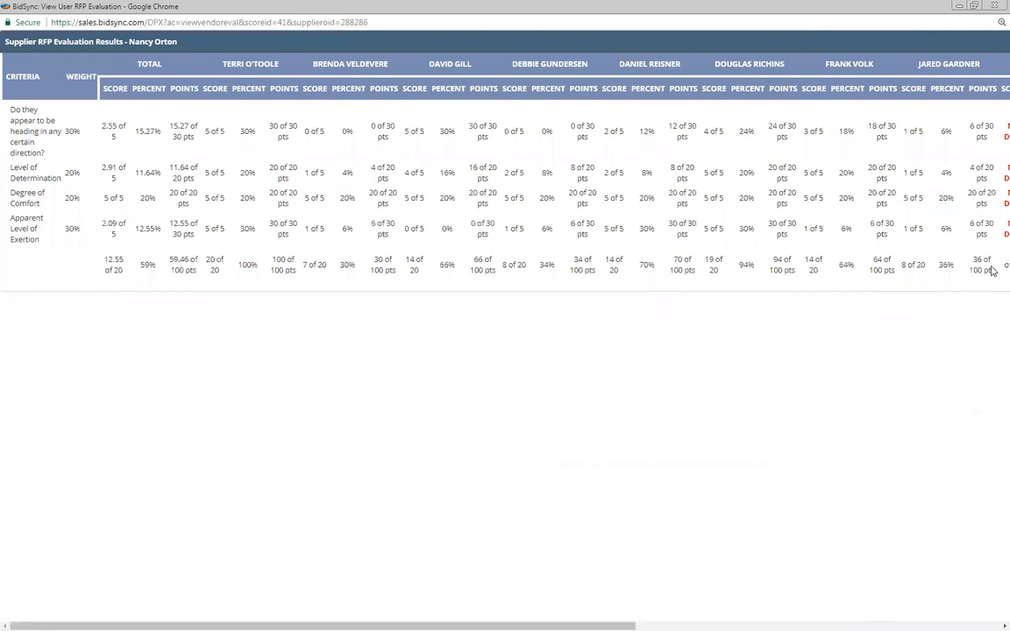
pyautogui.doubleClick(990, 436)
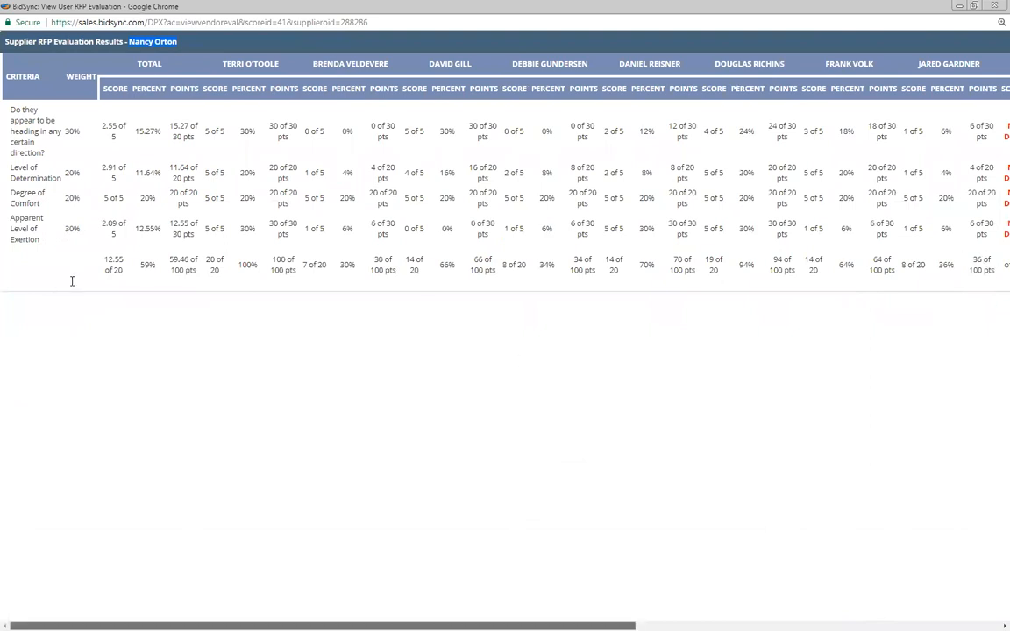
pyautogui.hscroll(3, 121, 281)
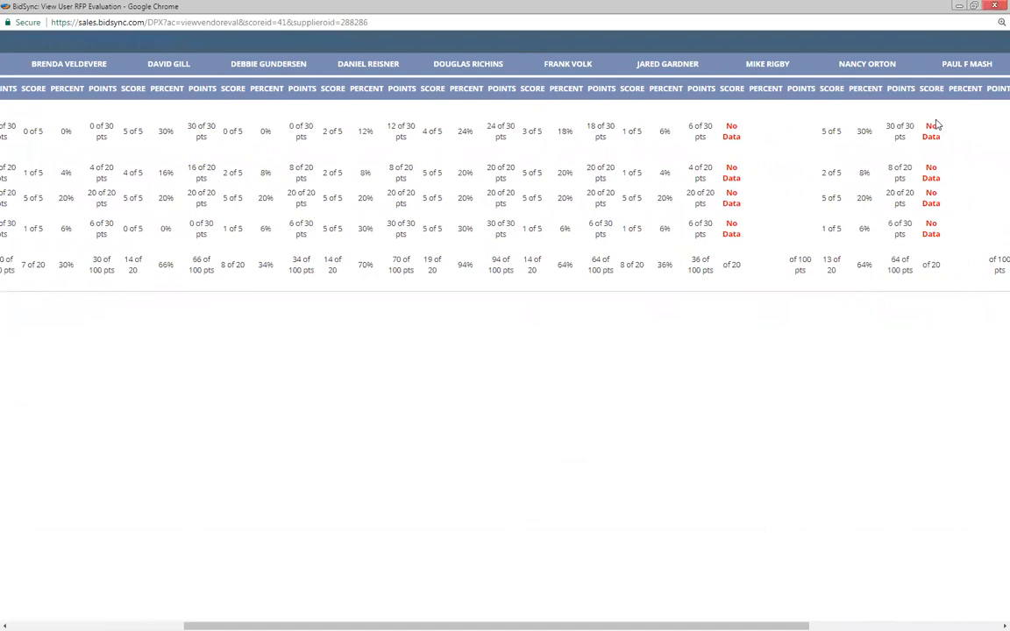
pyautogui.click(995, 5)
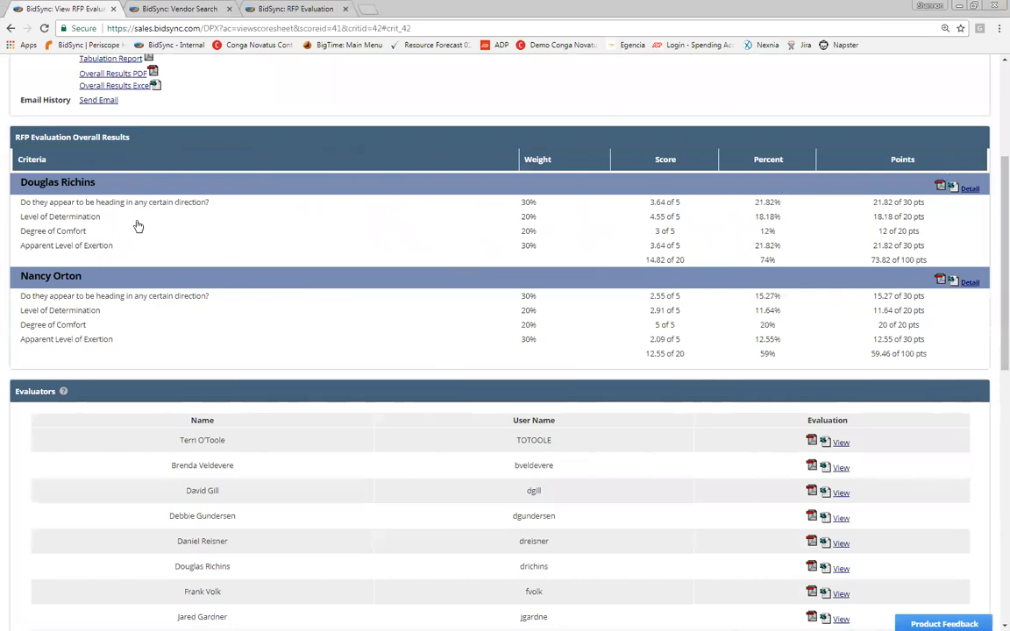
pyautogui.scroll(-3, 136, 230)
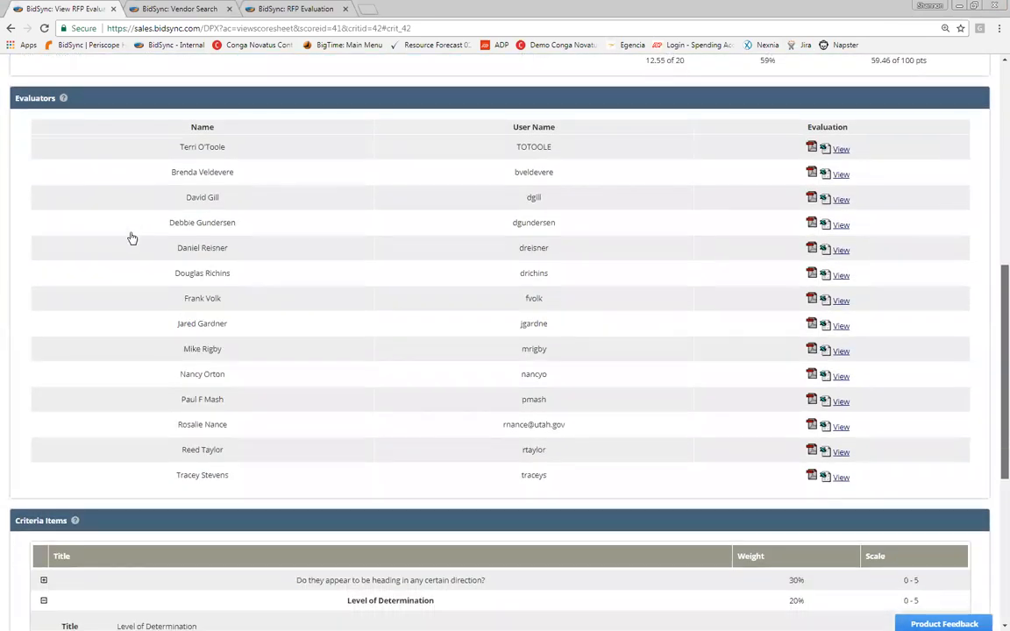
pyautogui.scroll(-4, 140, 239)
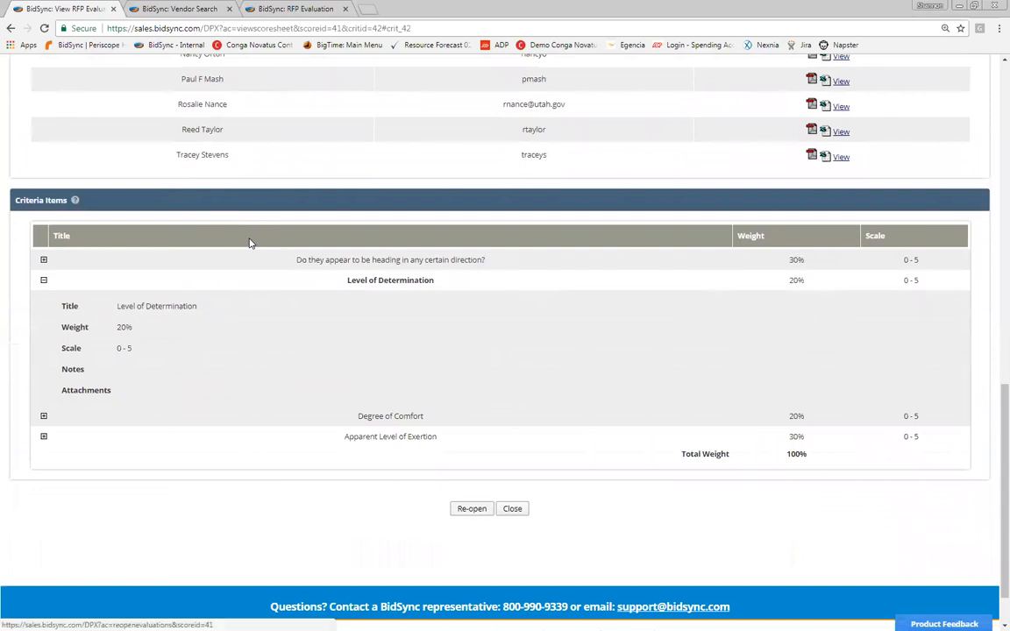
pyautogui.press('Return')
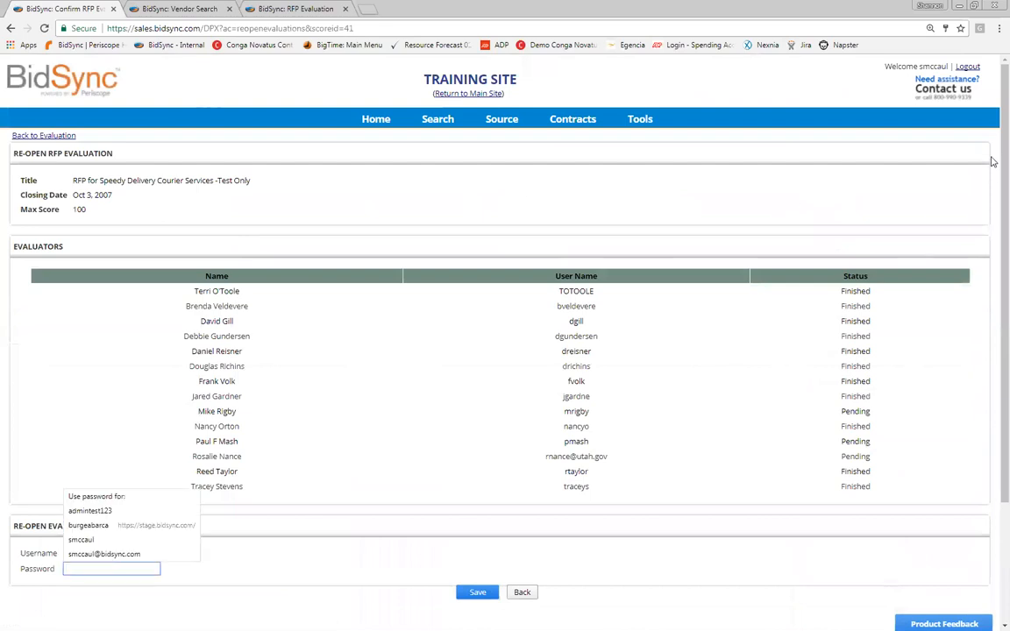
pyautogui.scroll(-2, 505, 130)
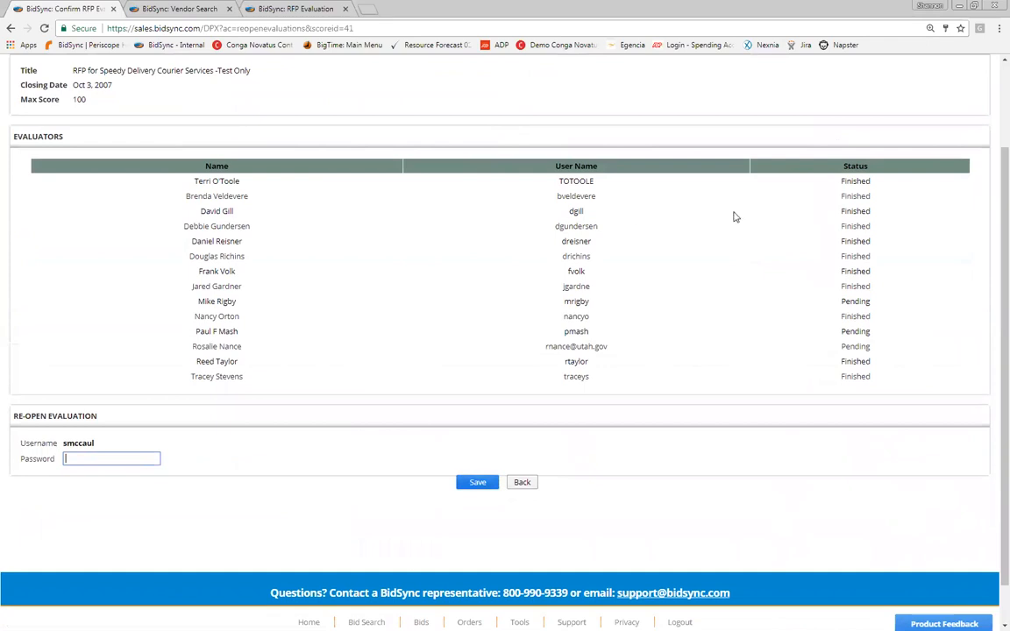
pyautogui.press('Tab')
pyautogui.press('Tab')
pyautogui.press('Return')
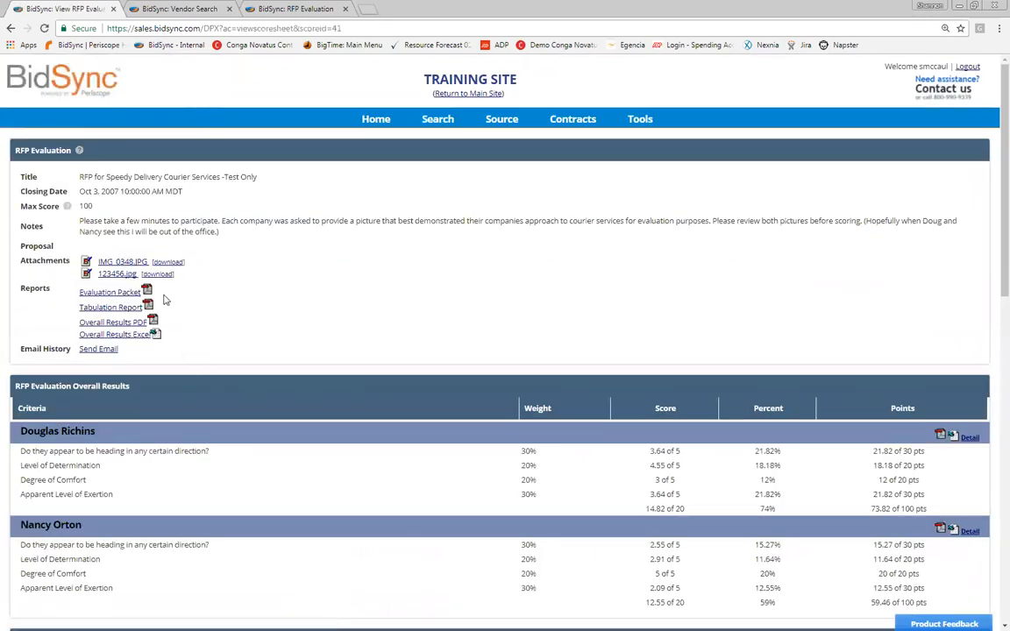
# Step: Scroll through the courier-services results, briefly highlighting the second supplier's name
pyautogui.scroll(-5, 52, 329)
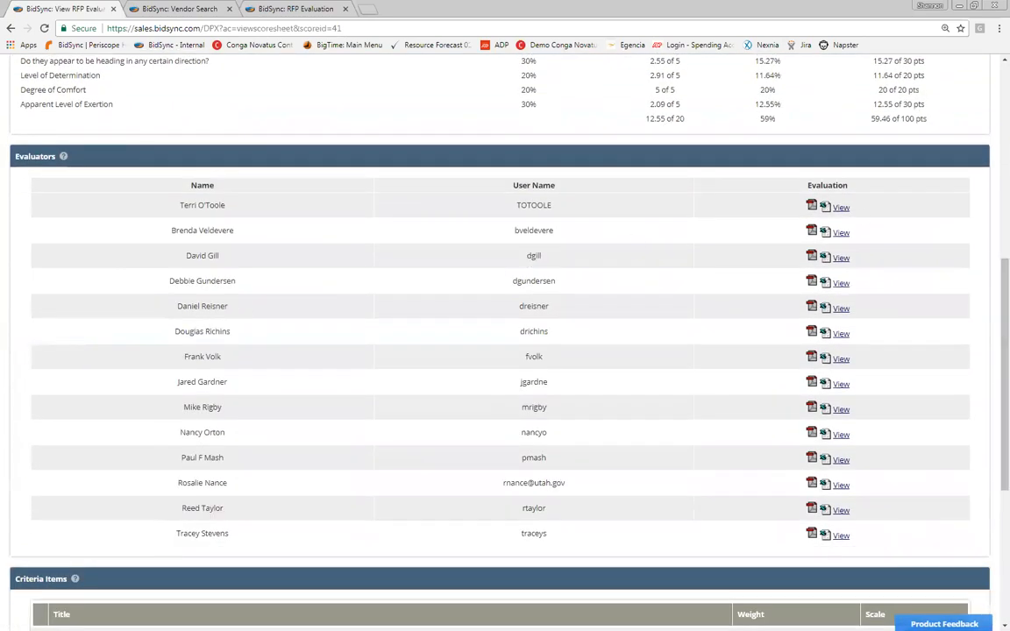
pyautogui.scroll(3, 993, 227)
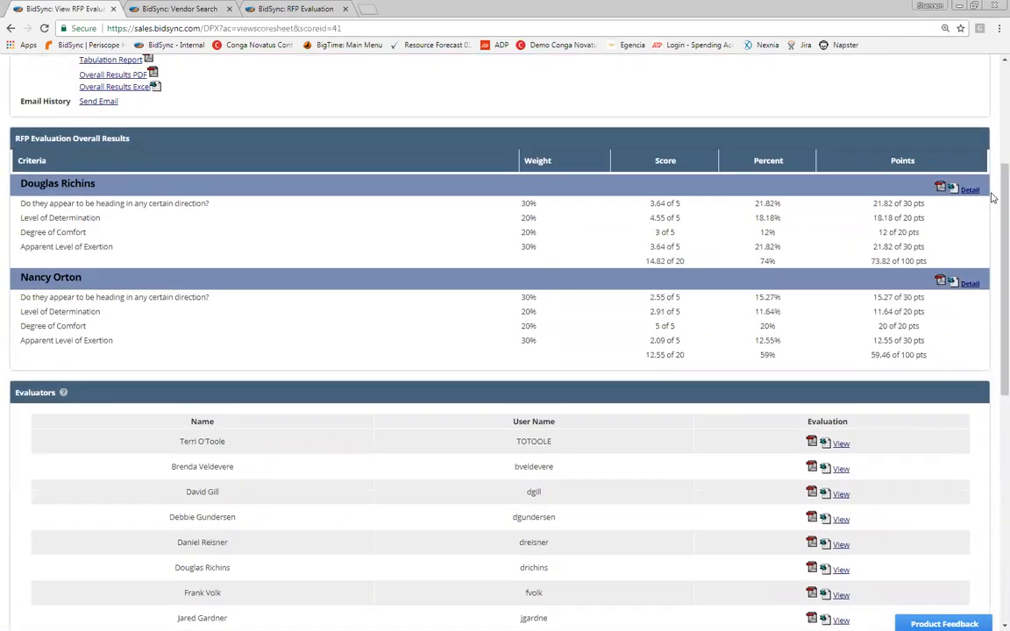
pyautogui.tripleClick(51, 277)
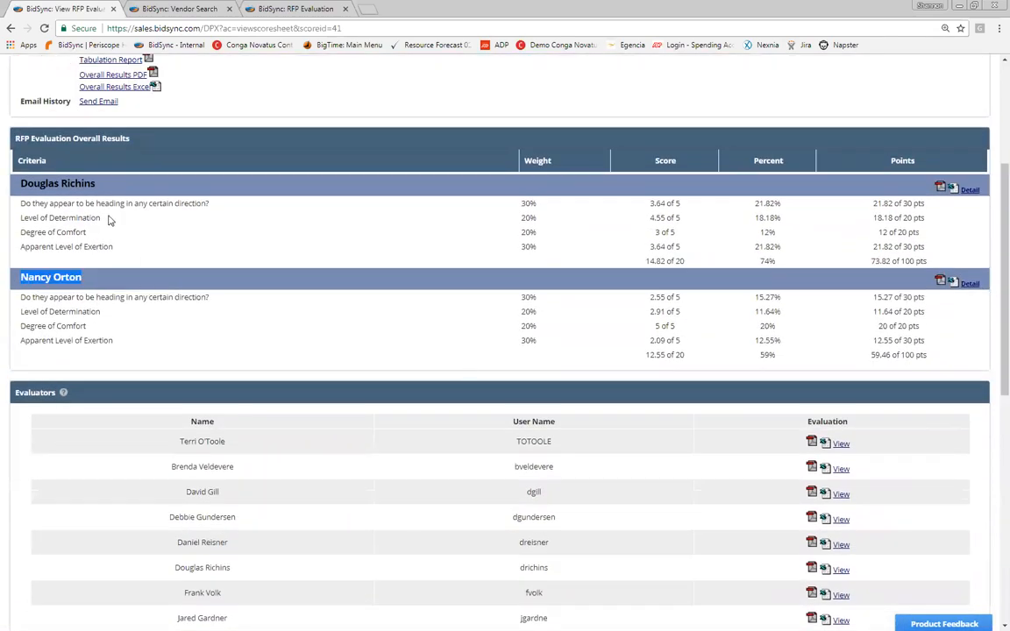
pyautogui.click(101, 254)
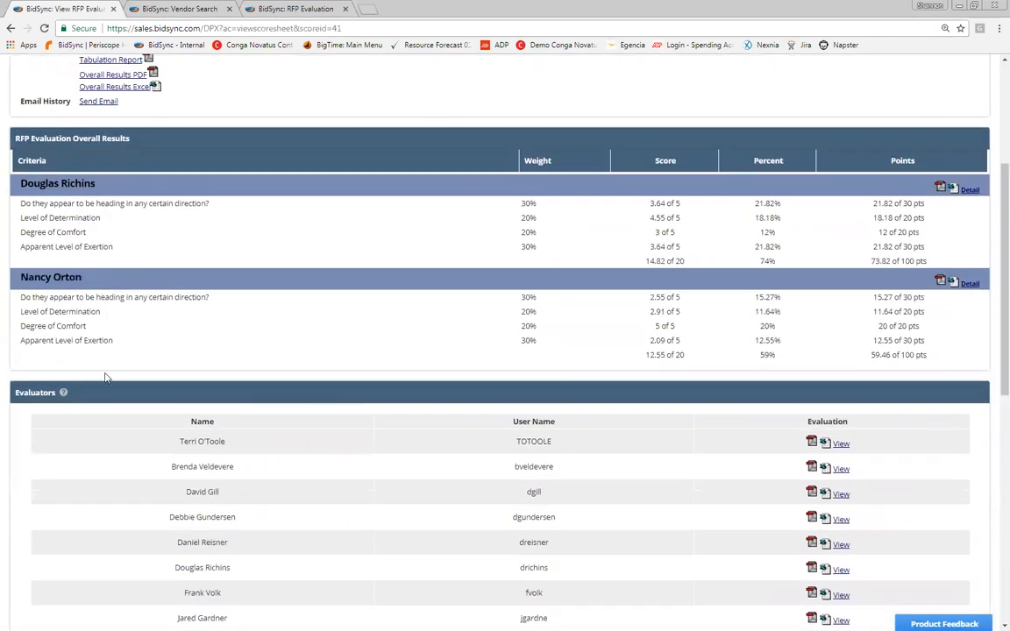
pyautogui.scroll(-3, 180, 570)
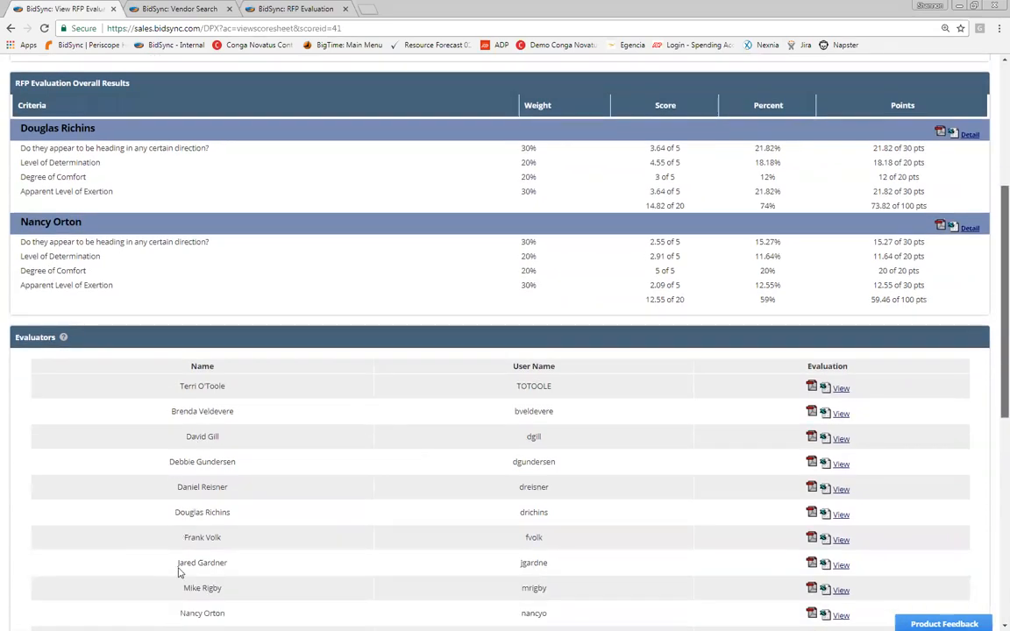
pyautogui.scroll(-4, 180, 569)
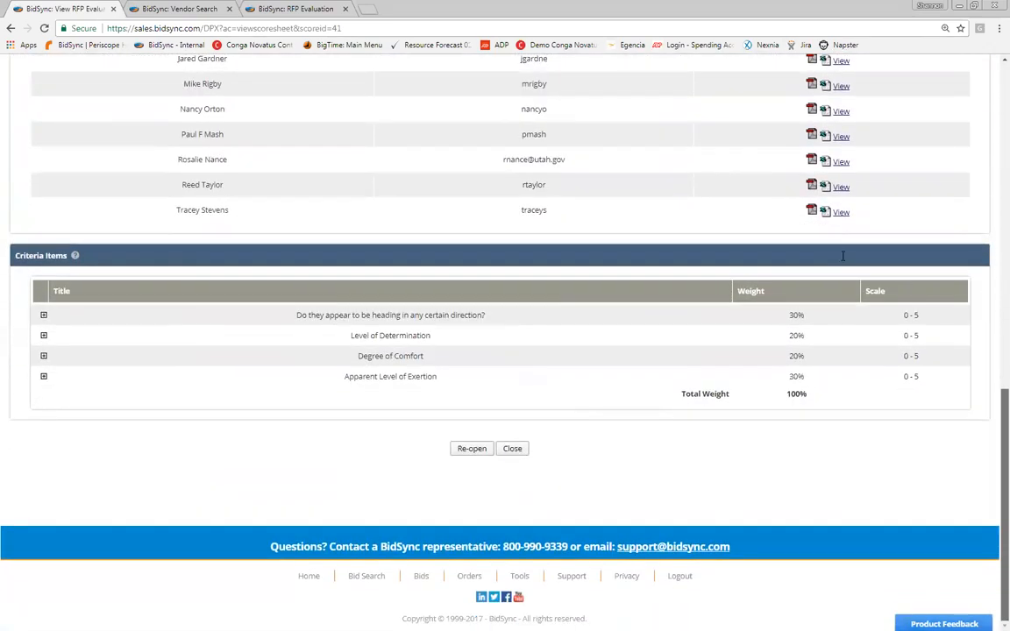
pyautogui.scroll(4, 973, 212)
pyautogui.scroll(5, 973, 212)
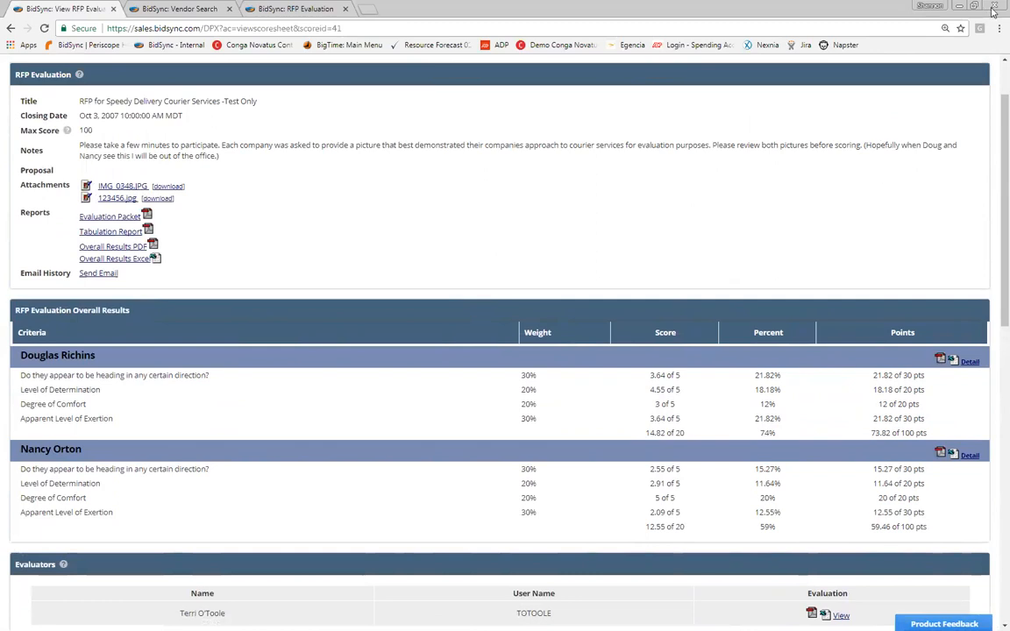
pyautogui.scroll(1, 873, 259)
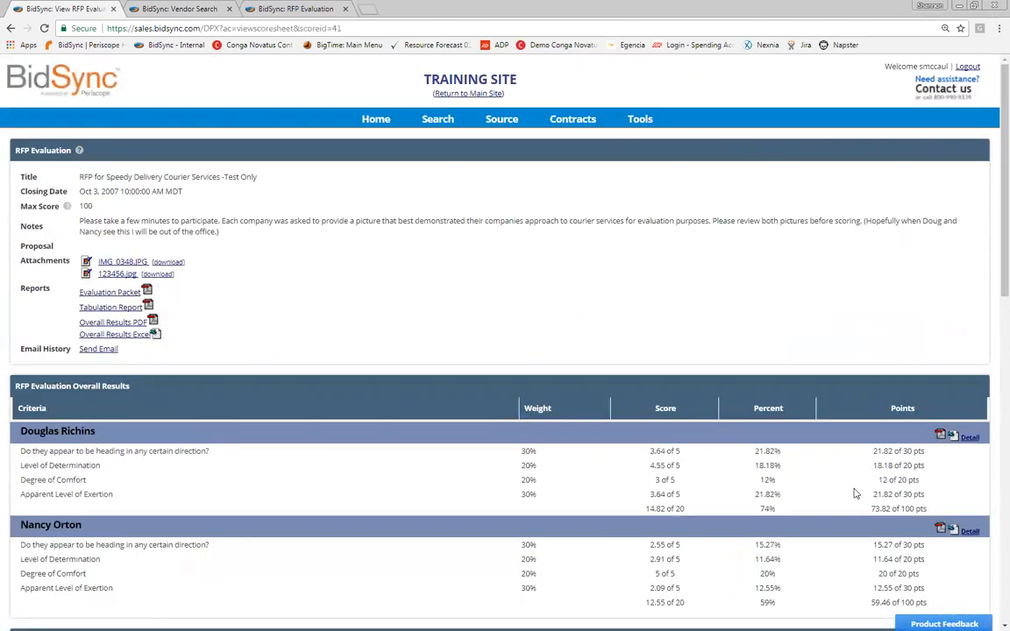
pyautogui.moveTo(502, 119)
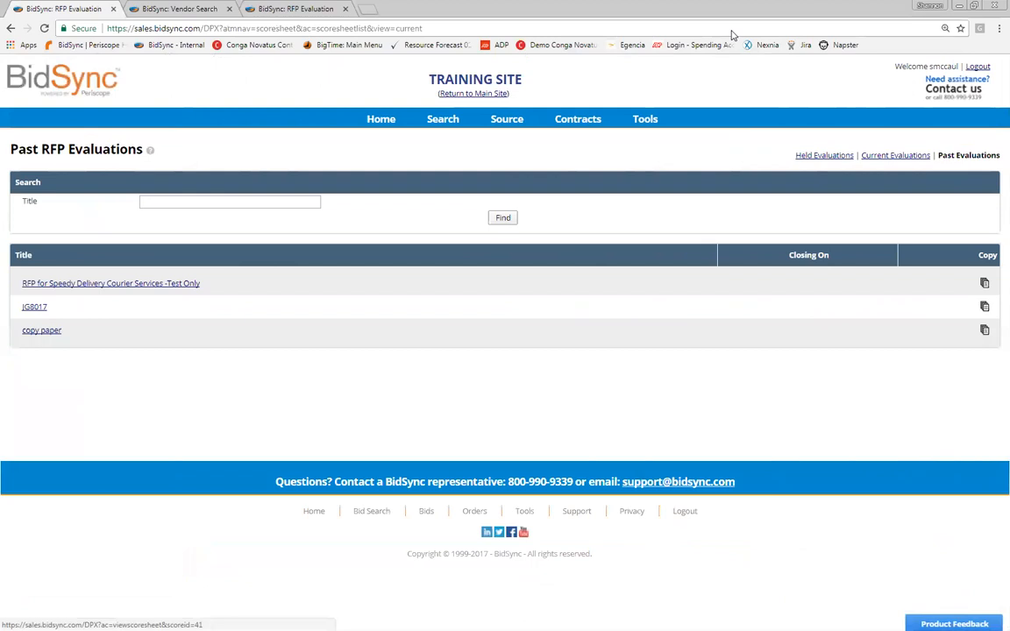
# Step: Open the past copy paper evaluation and scroll down to its supplier scores
pyautogui.click(98, 283)
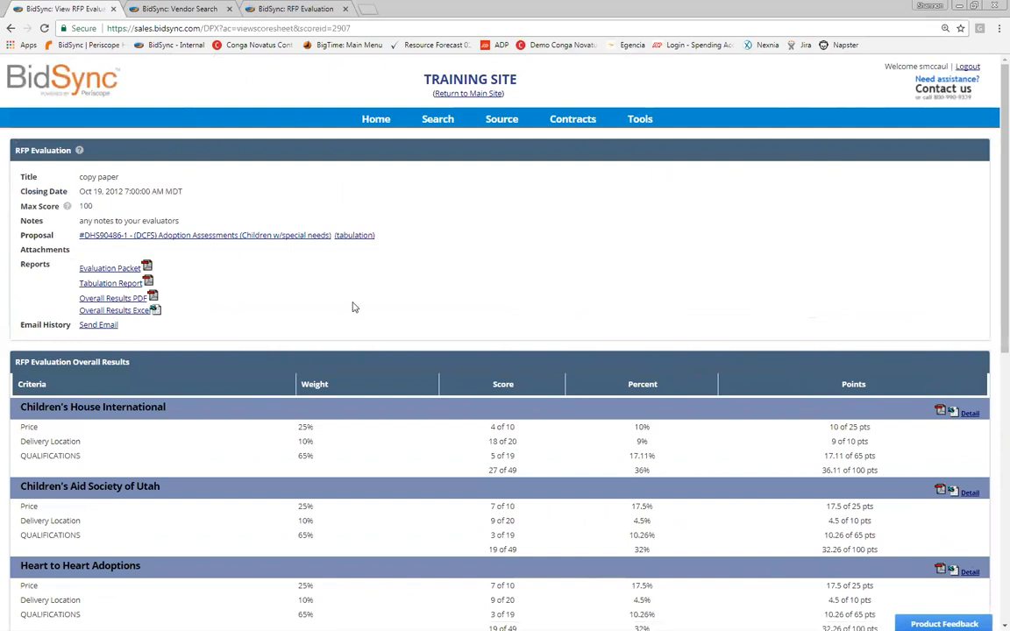
pyautogui.scroll(-3, 500, 275)
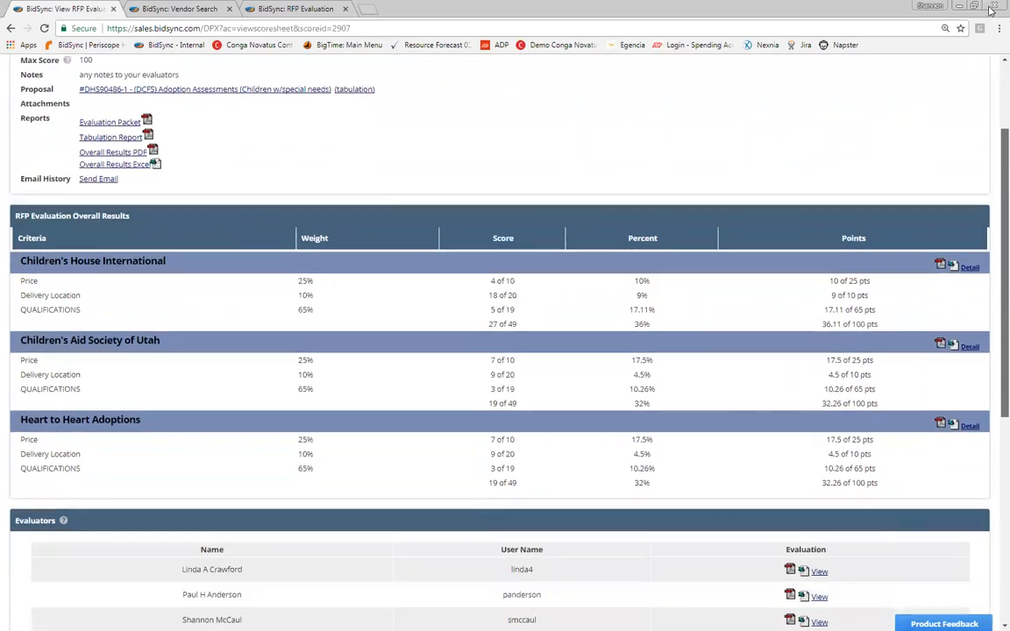
pyautogui.scroll(-1, 992, 11)
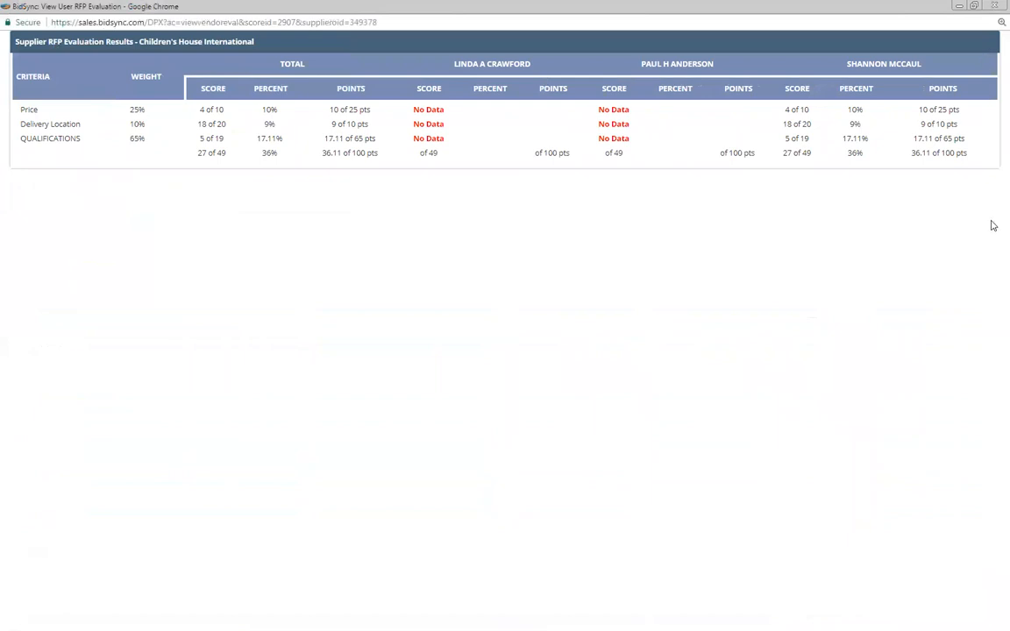
# Step: Look over the supplier breakdown's criteria and total columns, then close the breakdown window
pyautogui.moveTo(16, 76); pyautogui.dragTo(306, 65)
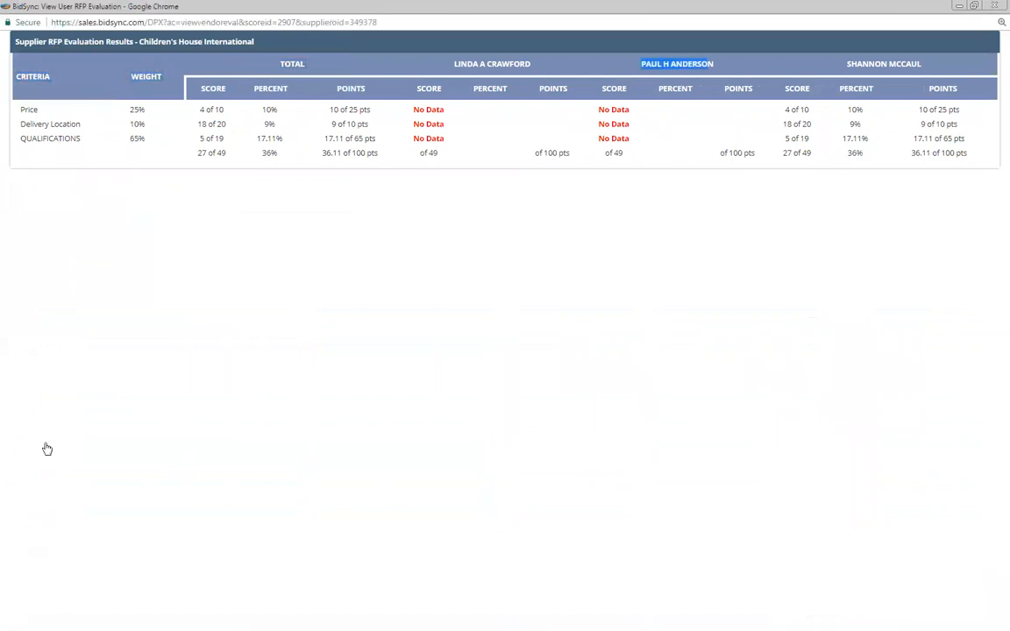
pyautogui.click(48, 449)
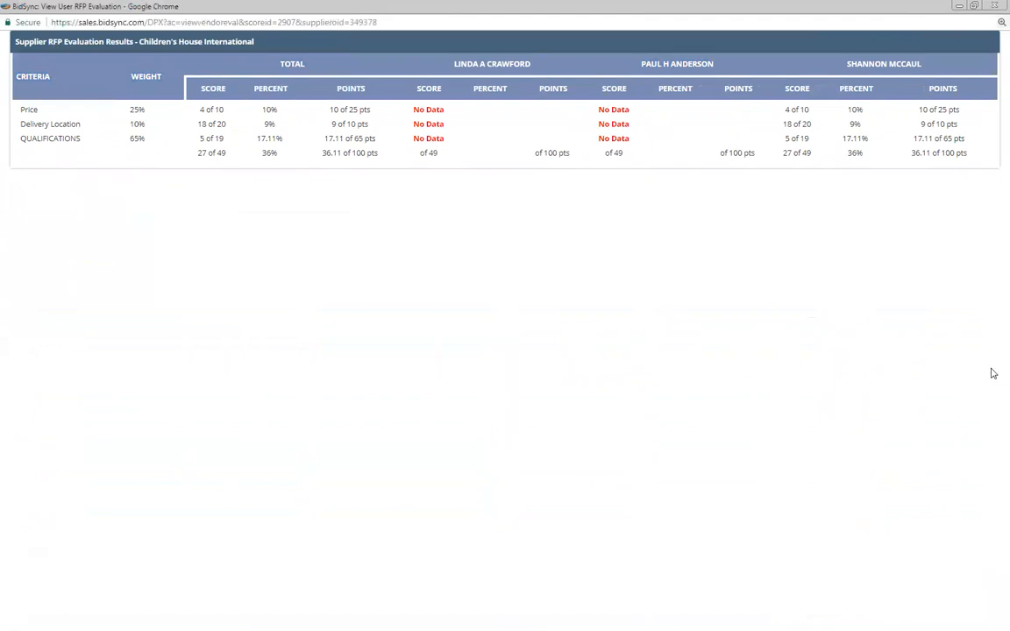
pyautogui.hotkey('ctrl', 'w')
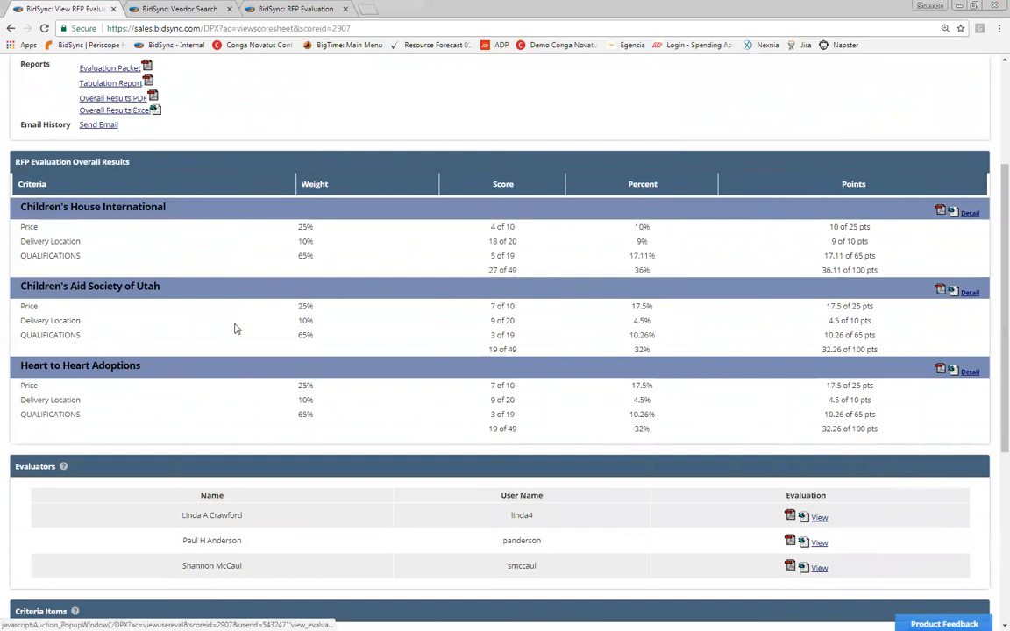
# Step: View and close the first and third evaluators' individual score sheets
pyautogui.press('Return')
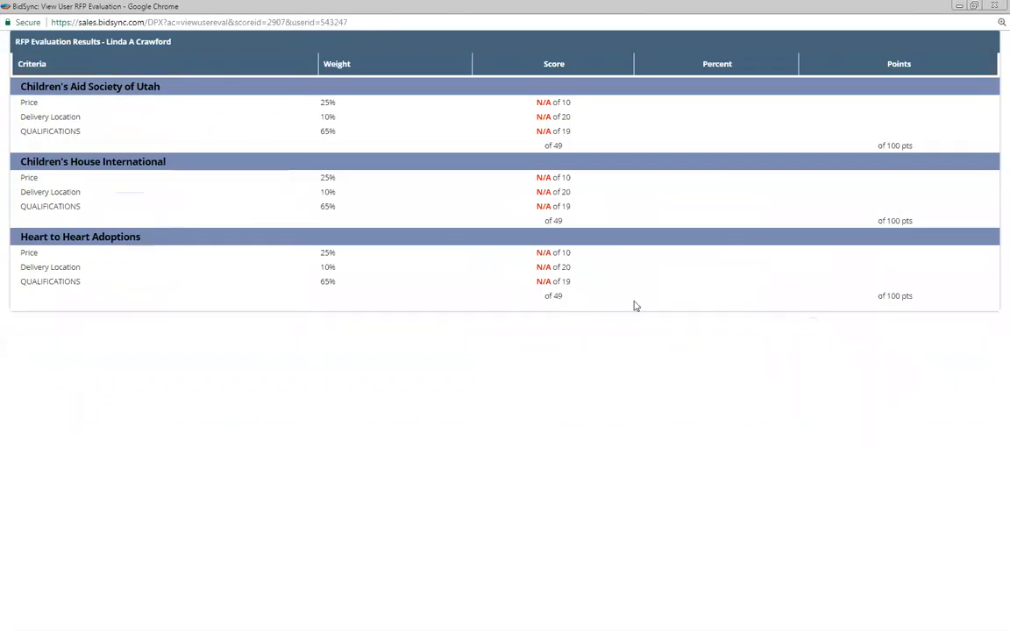
pyautogui.moveTo(106, 43); pyautogui.dragTo(172, 42)
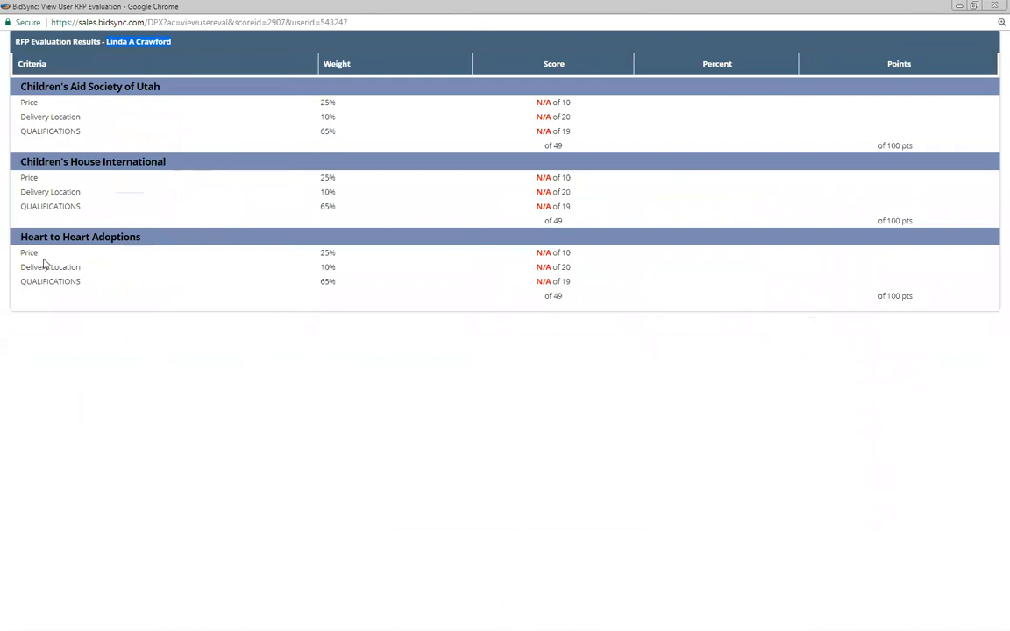
pyautogui.click(995, 5)
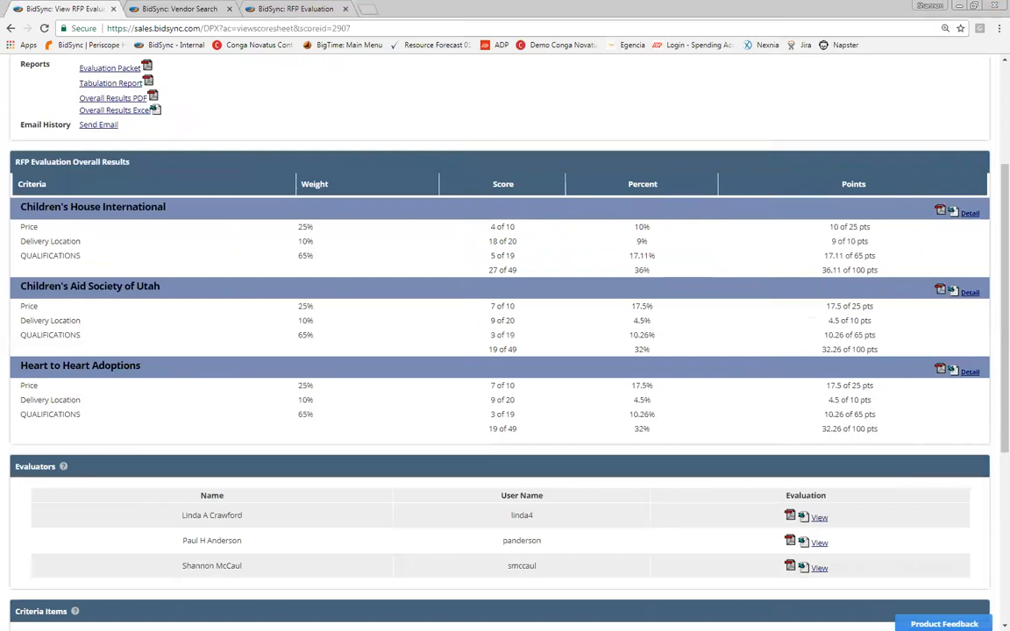
pyautogui.click(819, 568)
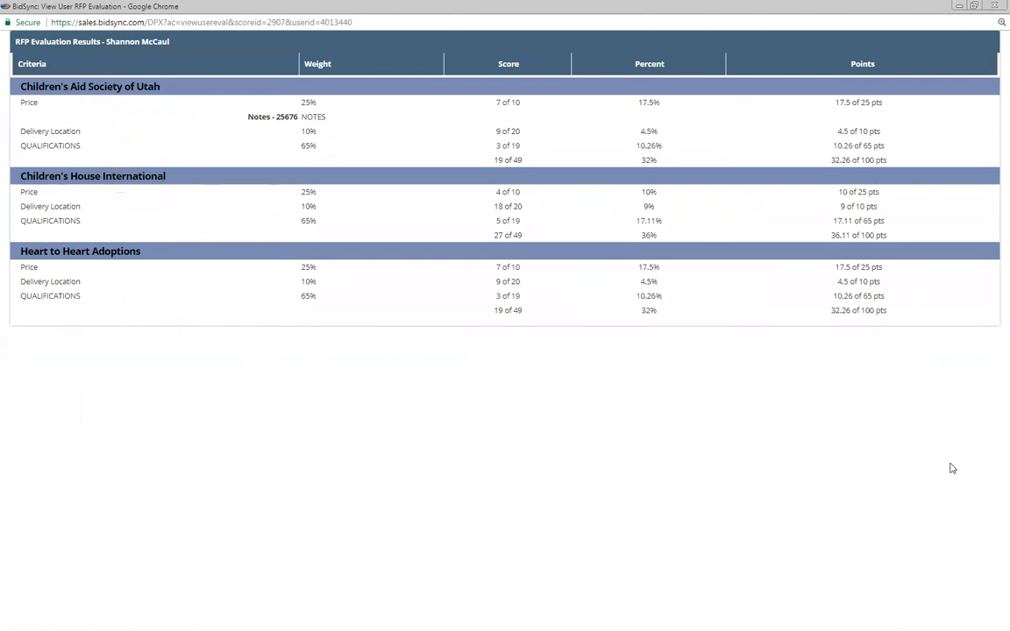
pyautogui.click(994, 6)
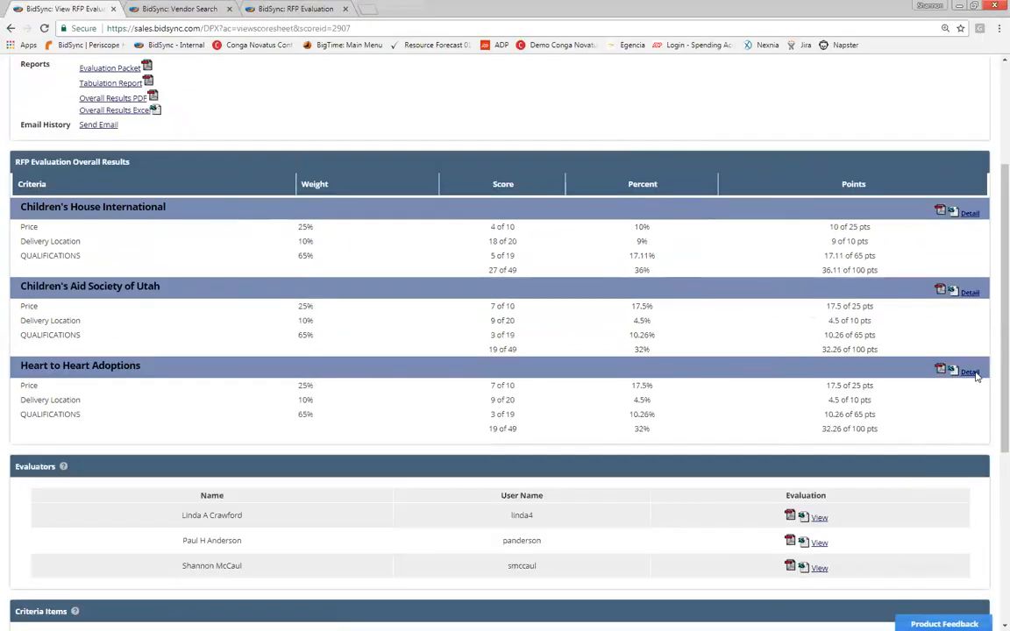
# Step: Check Children's House International's leading 36.11 of 100 total, then return to To Be Awarded Bids
pyautogui.scroll(-3, 993, 342)
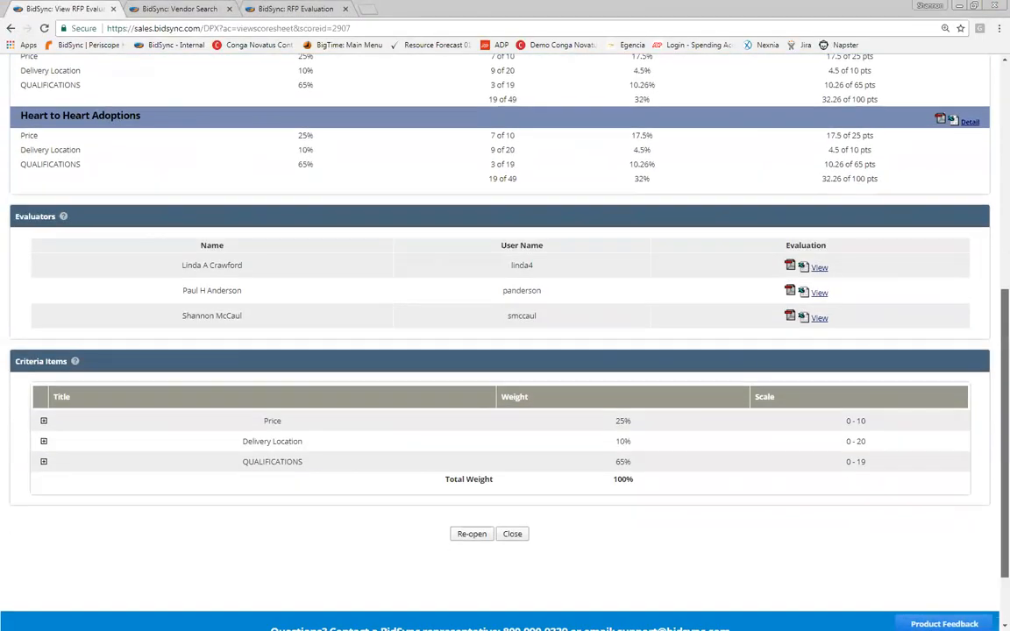
pyautogui.click(371, 399)
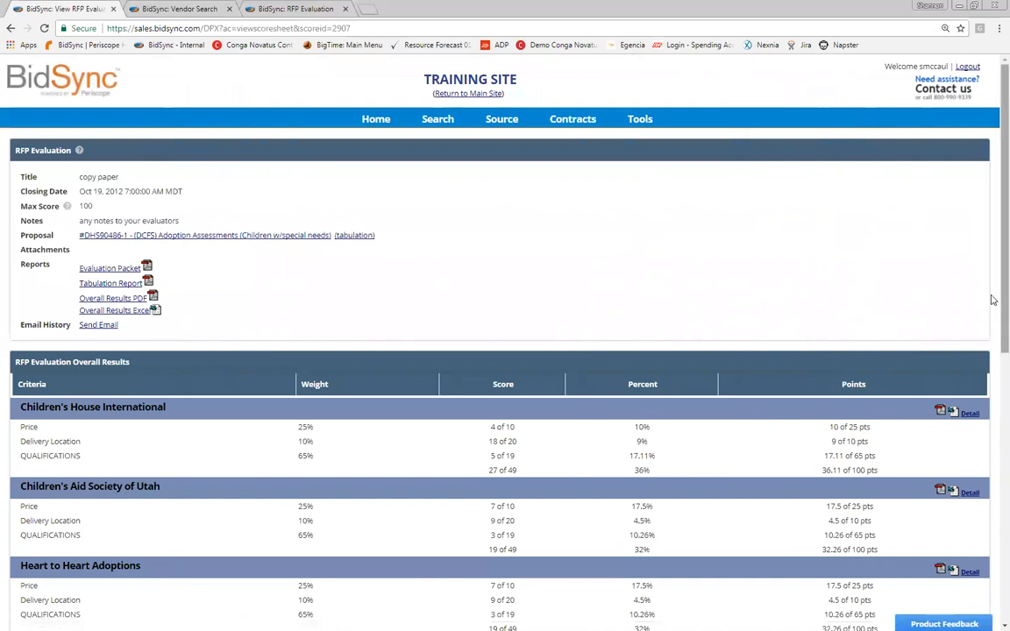
pyautogui.scroll(-2, 932, 138)
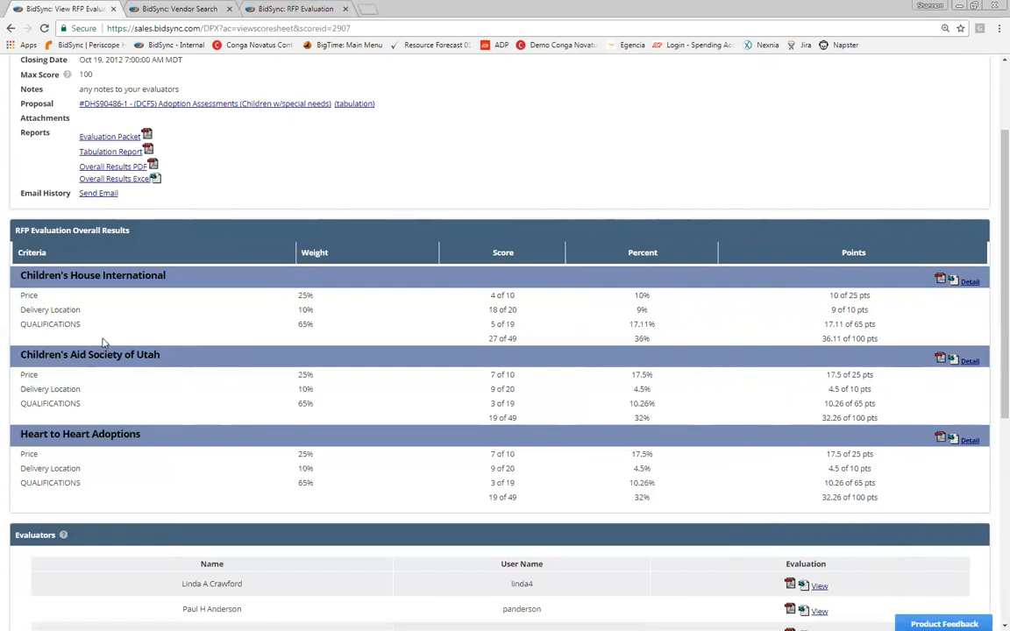
pyautogui.moveTo(822, 338); pyautogui.dragTo(877, 338)
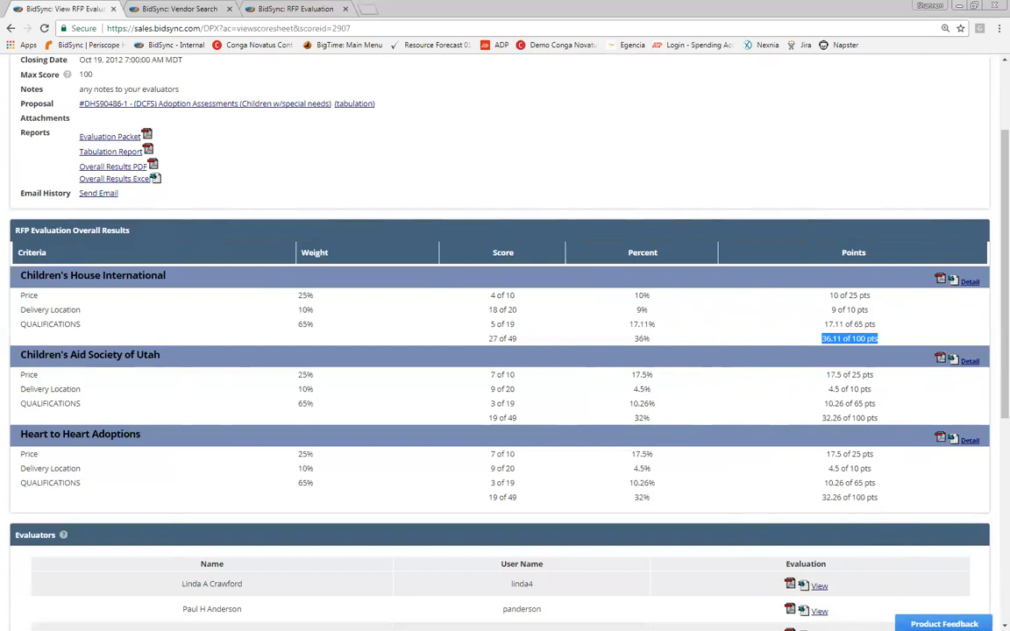
pyautogui.click(992, 510)
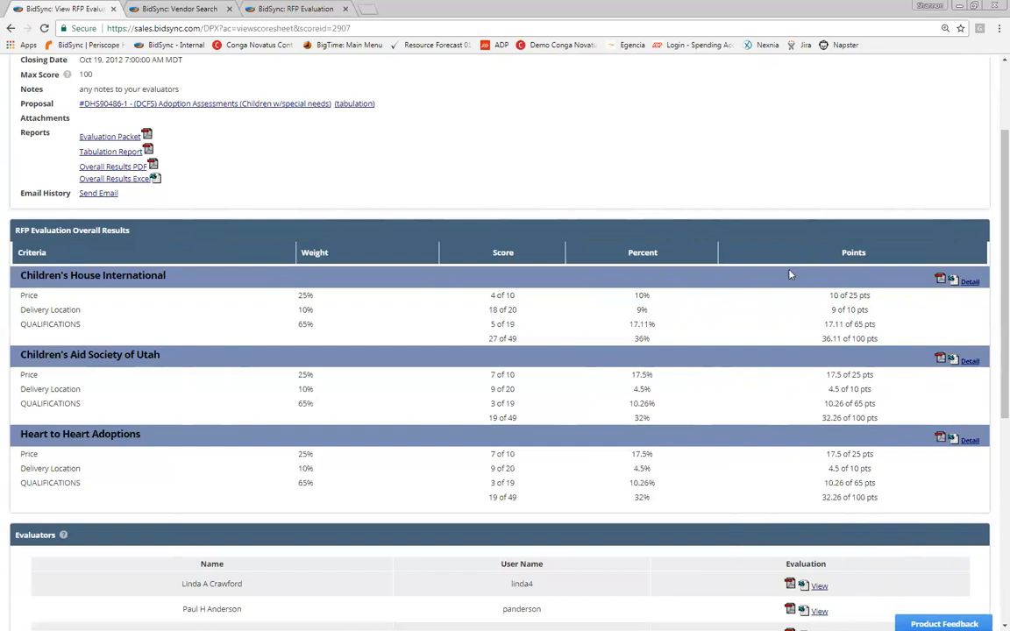
pyautogui.tripleClick(931, 342)
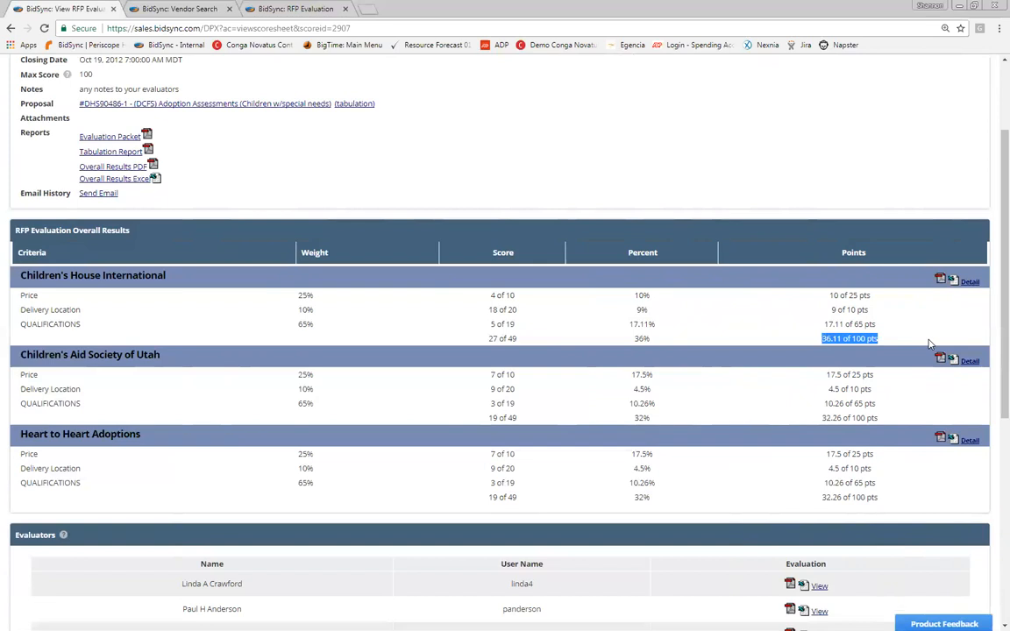
pyautogui.hotkey('alt', 'Left')
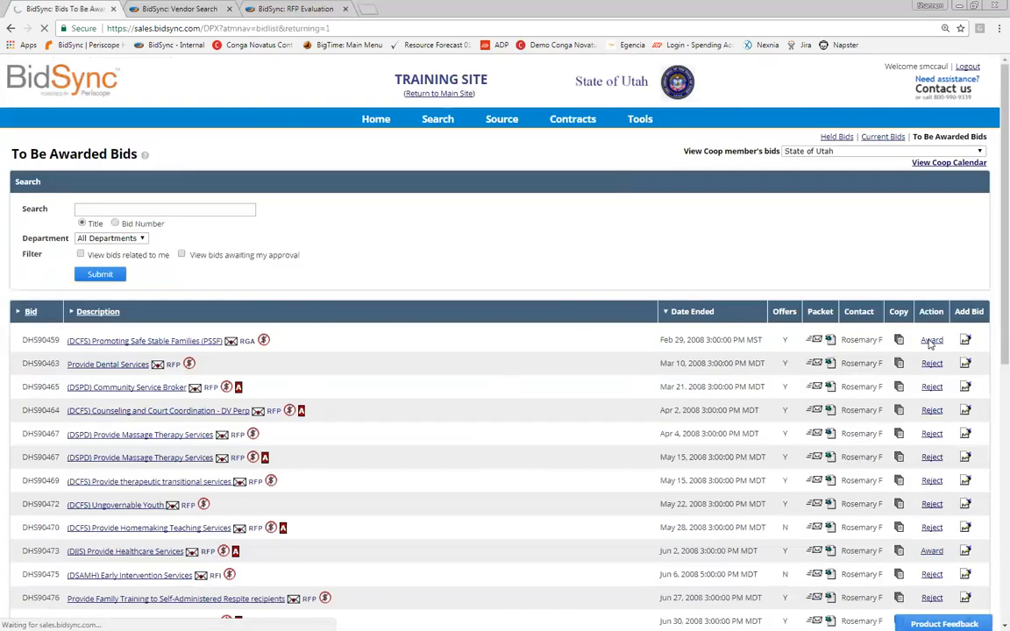
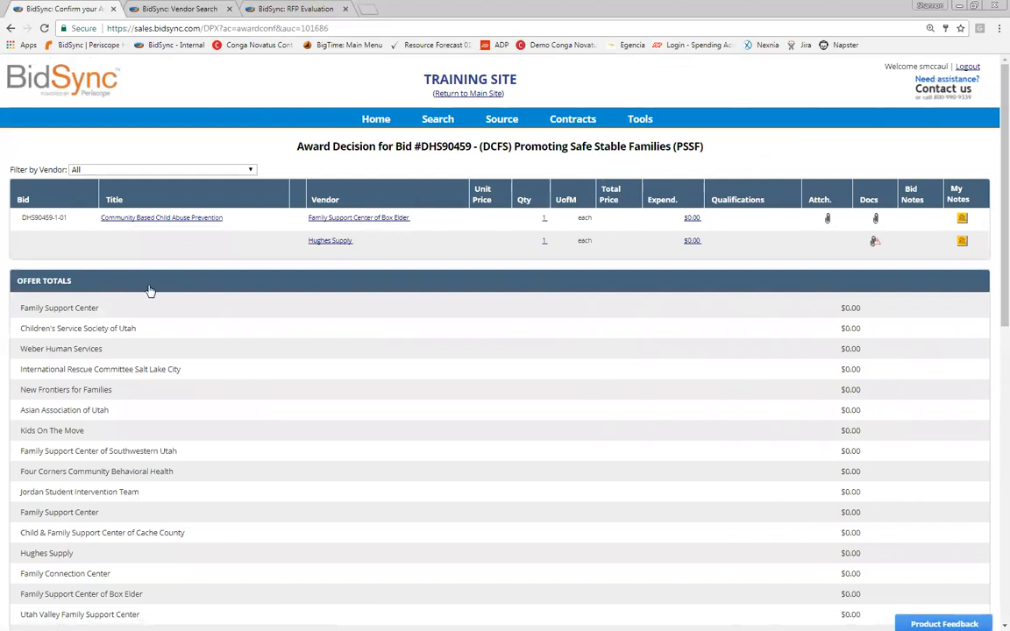
# Step: Confirm the DHS90459 award by entering the account password in the Confirmation section
pyautogui.scroll(-3, 150, 290)
pyautogui.scroll(-5, 150, 289)
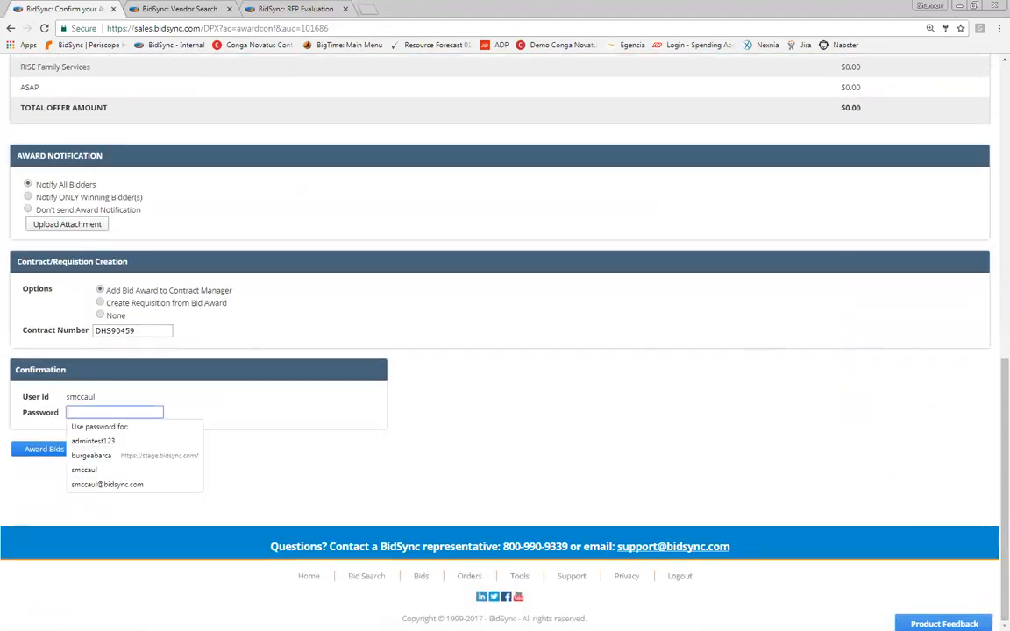
pyautogui.click(473, 465)
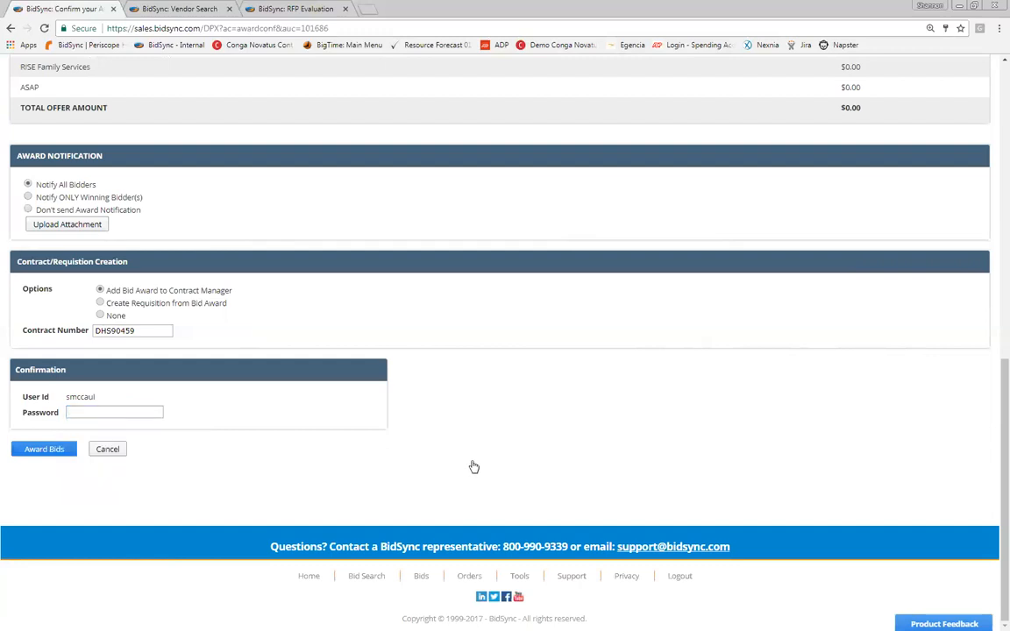
pyautogui.click(474, 468)
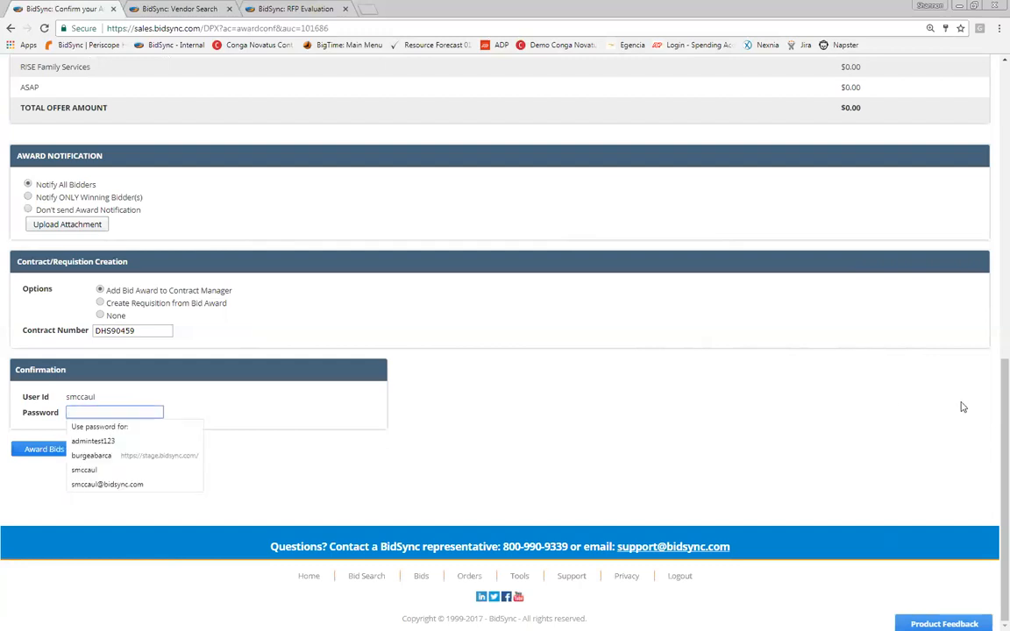
pyautogui.write('••••')
pyautogui.press('Return')
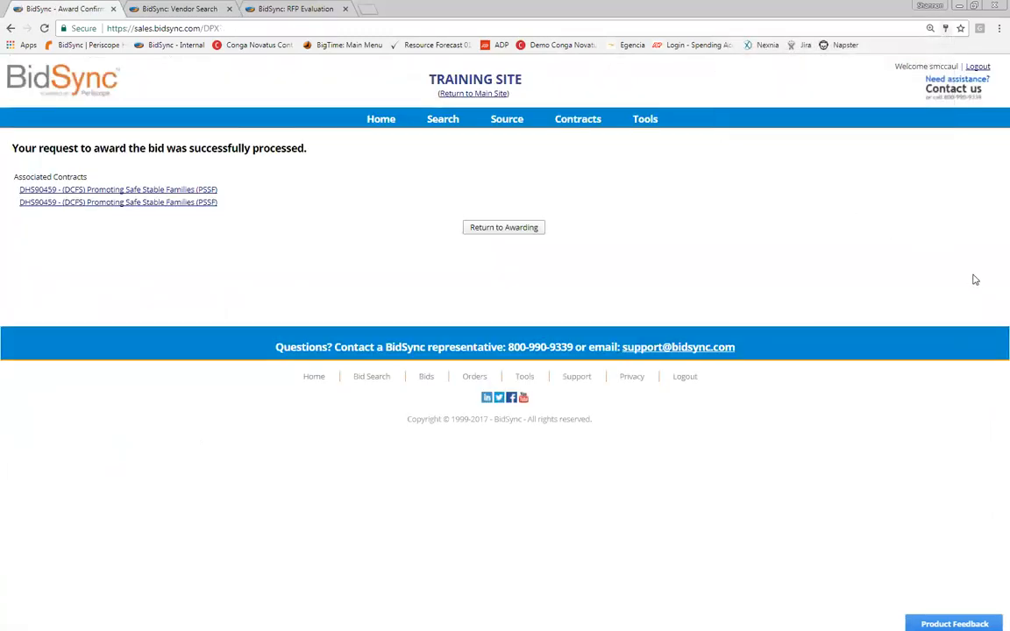
# Step: Go to Source > RFP Eval to reach the Speedy Delivery Courier Services evaluation
pyautogui.moveTo(506, 119)
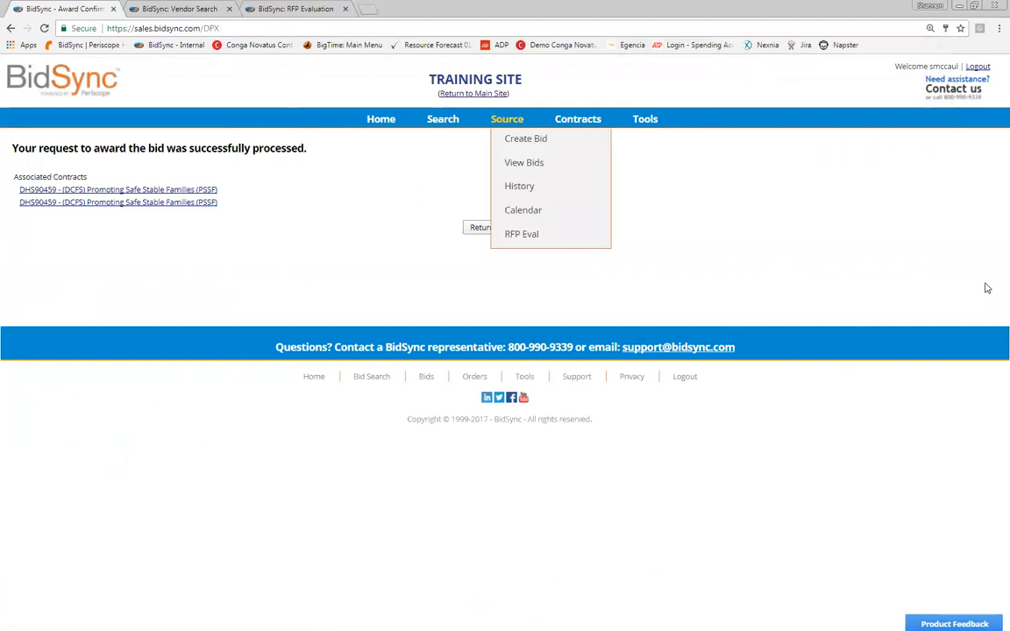
pyautogui.click(522, 234)
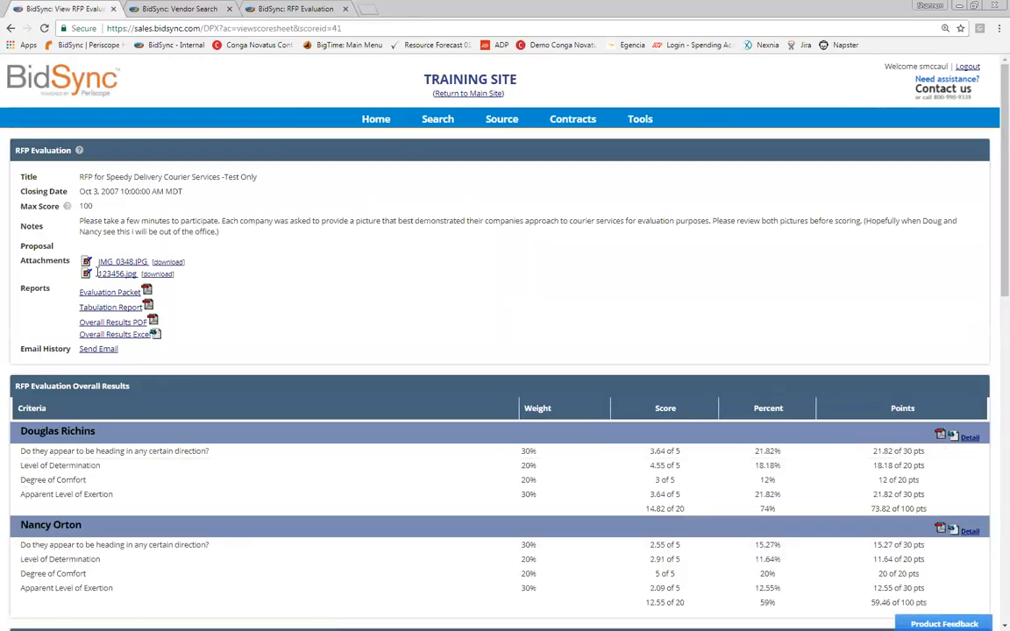
# Step: Scroll through the courier evaluation's criteria items, then go back to Past RFP Evaluations
pyautogui.scroll(-10, 96, 273)
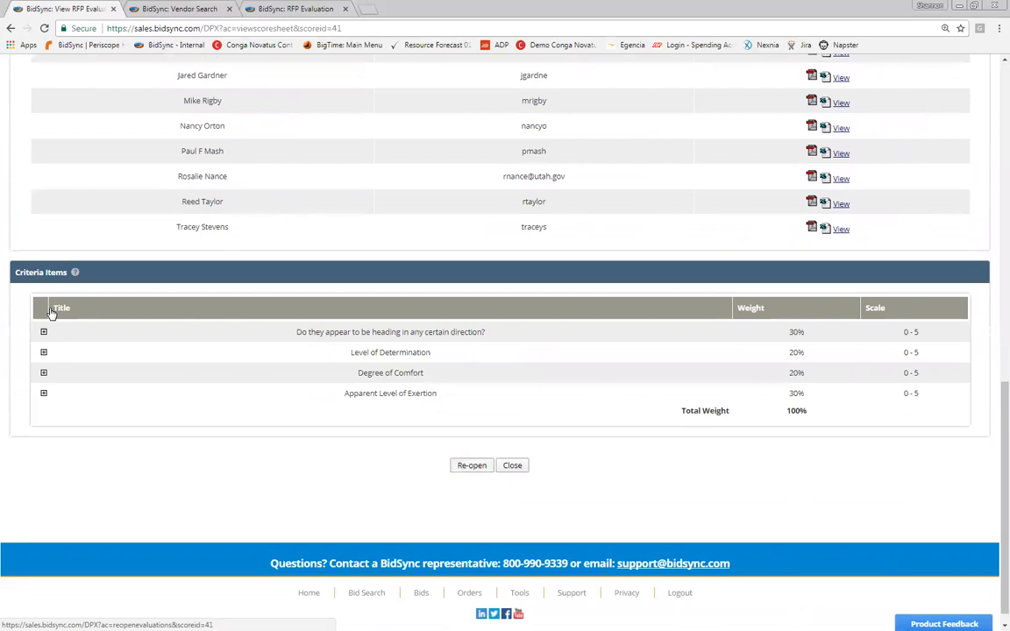
pyautogui.scroll(15, 51, 313)
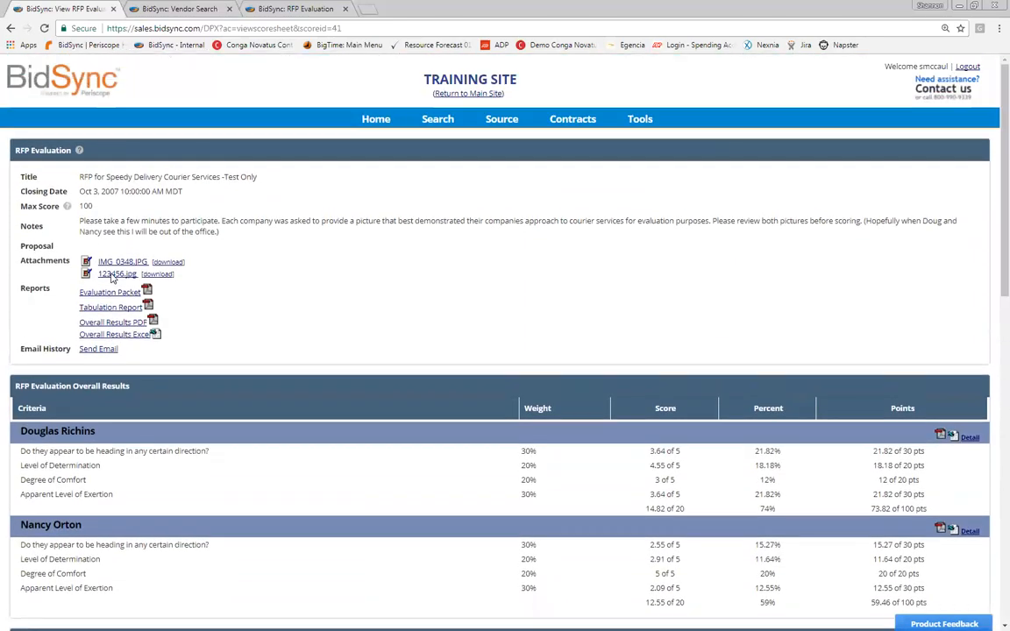
pyautogui.hotkey('alt', 'Left')
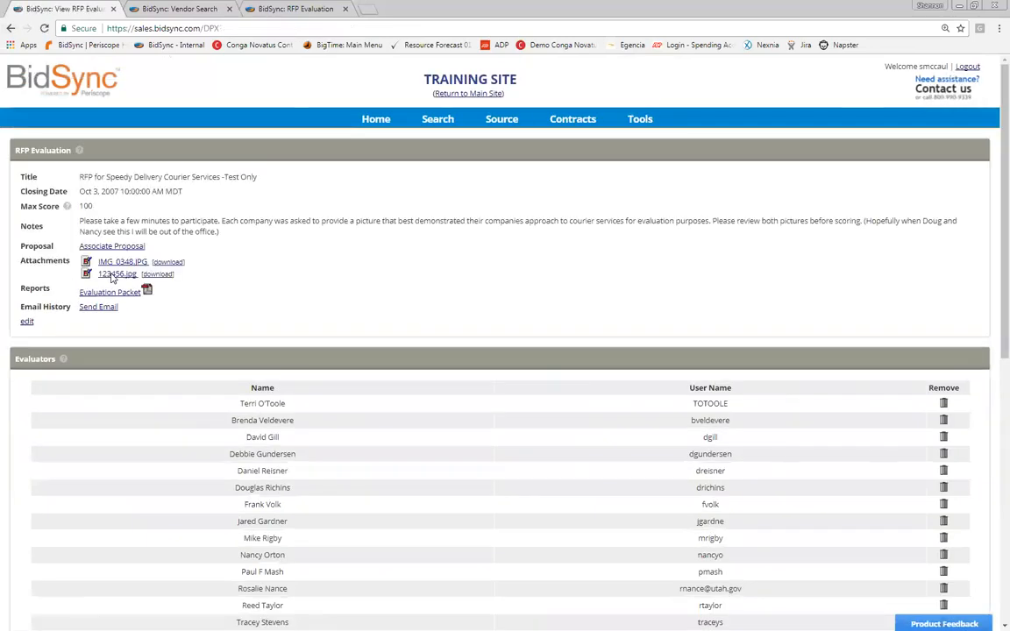
pyautogui.scroll(-2, 111, 279)
pyautogui.scroll(-4, 112, 279)
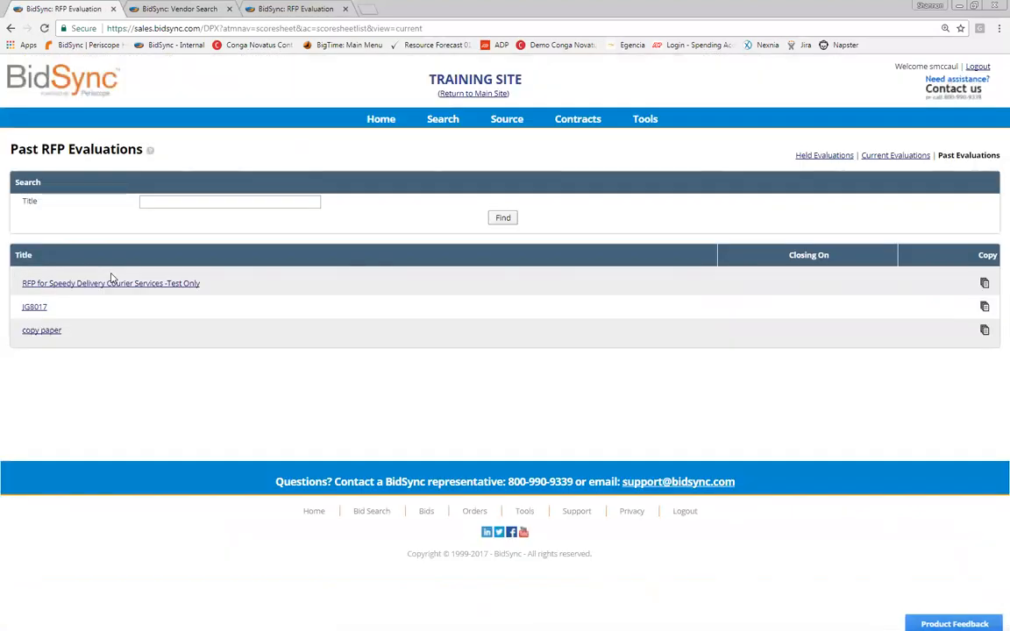
# Step: Release the checked courier services evaluation from Held Evaluations, confirming with the account password
pyautogui.click(824, 155)
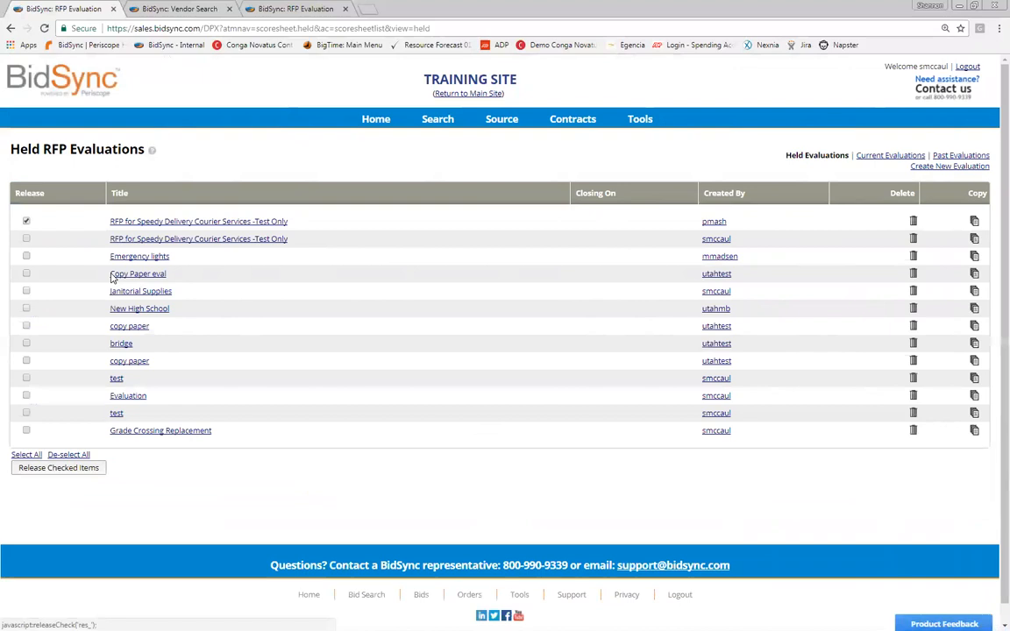
pyautogui.click(59, 468)
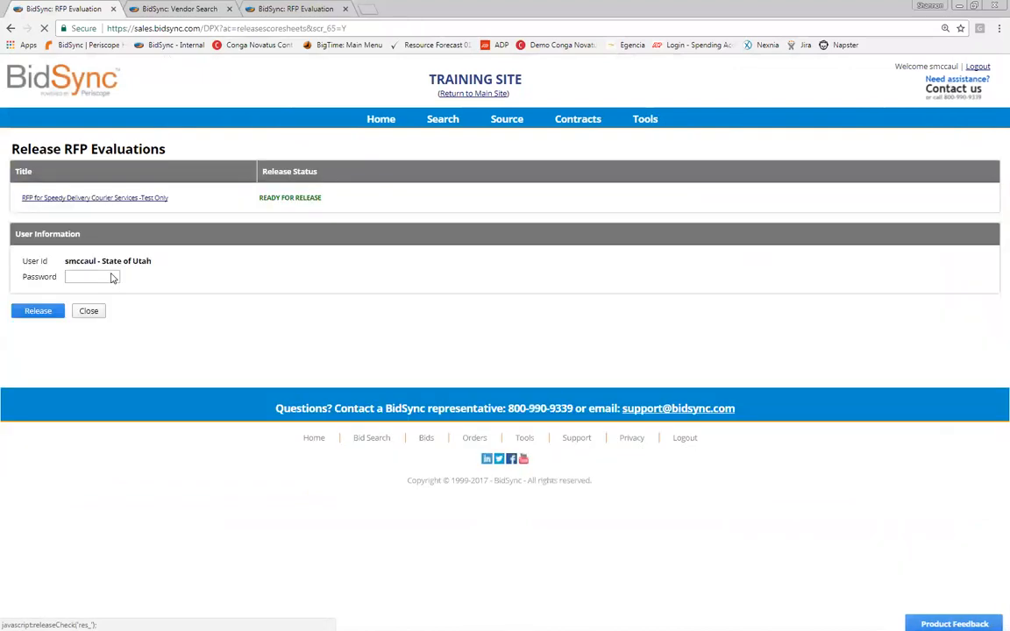
pyautogui.click(112, 278)
pyautogui.write('••••')
pyautogui.press('Return')
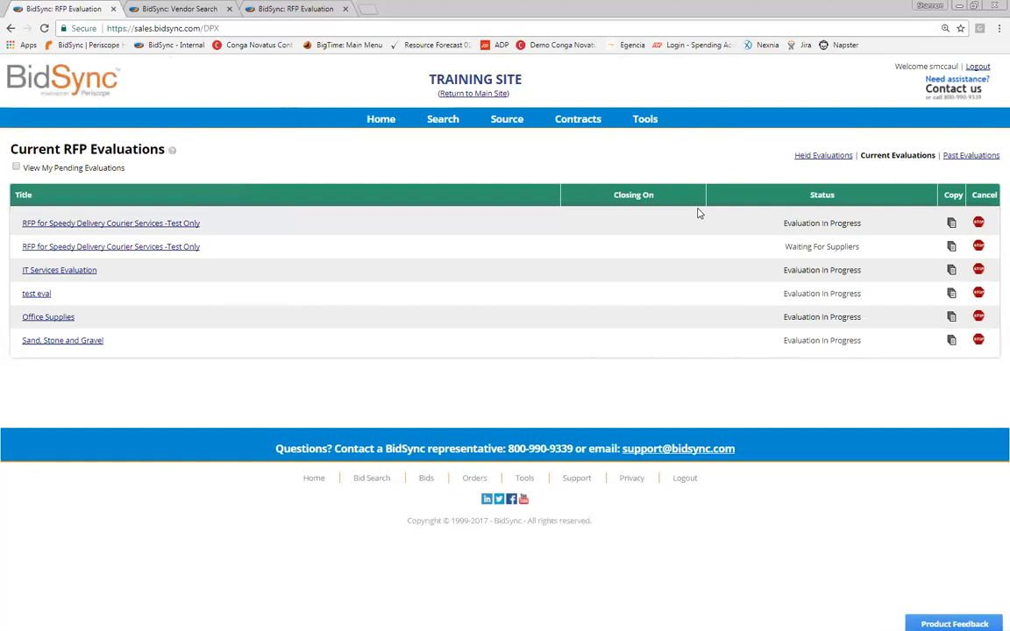
# Step: Open Source > View Bids and return to the To Be Awarded Bids list
pyautogui.moveTo(507, 120)
pyautogui.click(524, 163)
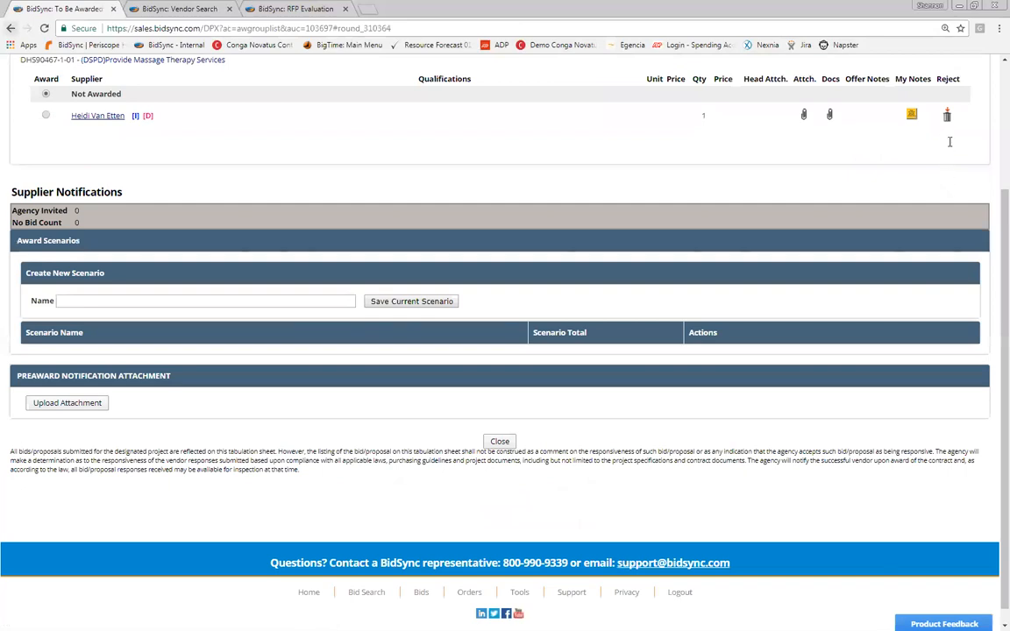
pyautogui.click(11, 28)
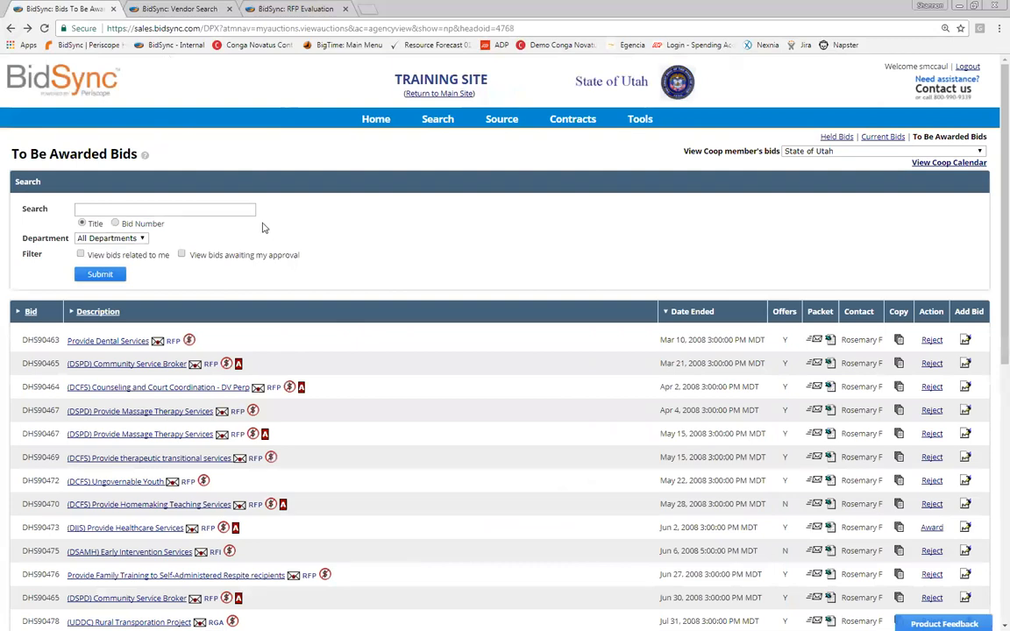
pyautogui.click(128, 252)
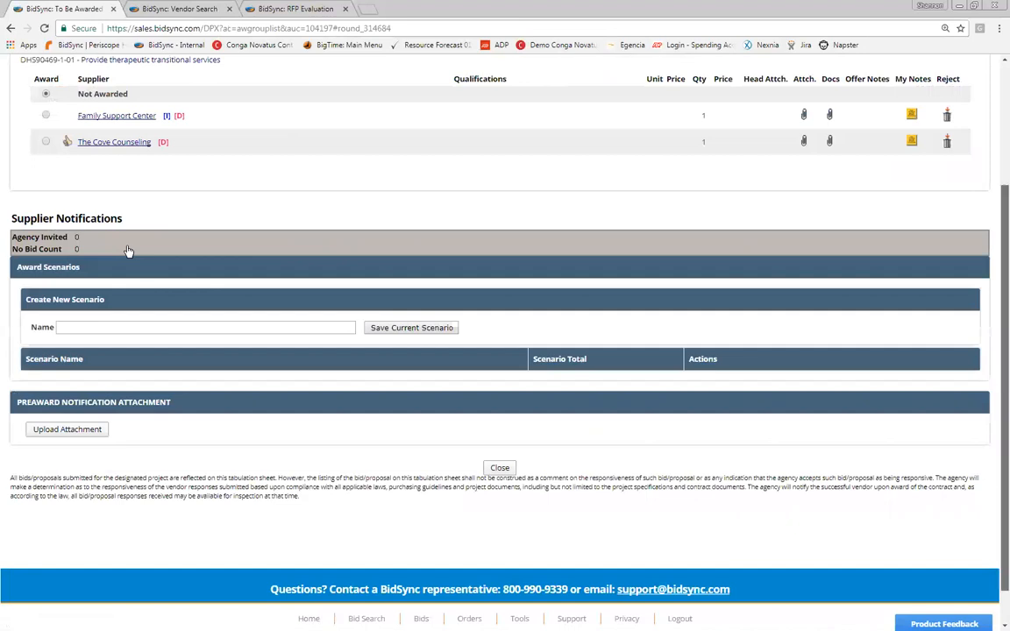
pyautogui.scroll(2, 129, 251)
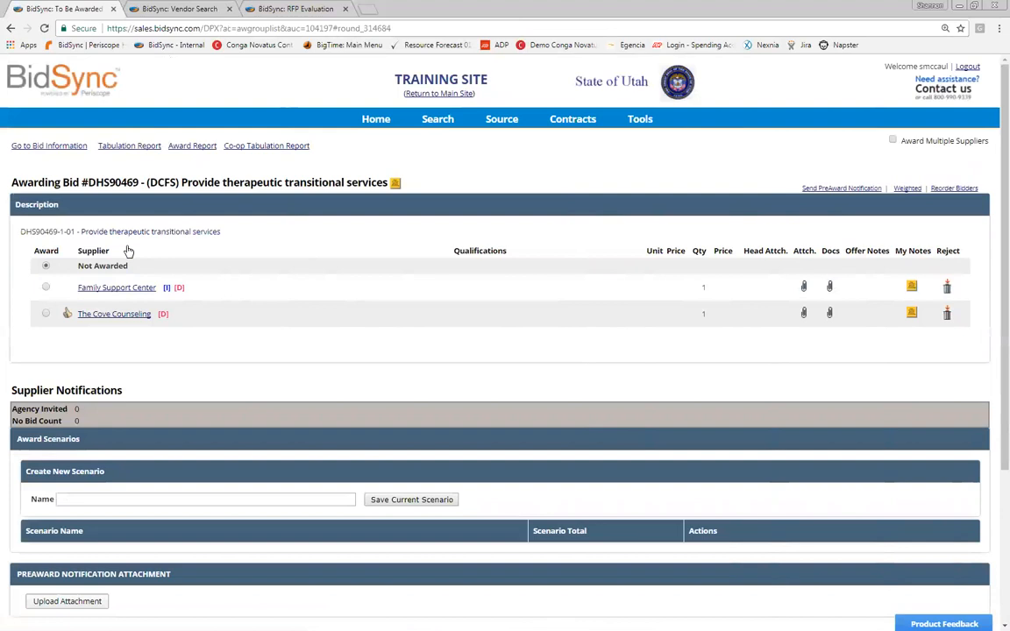
pyautogui.moveTo(503, 120)
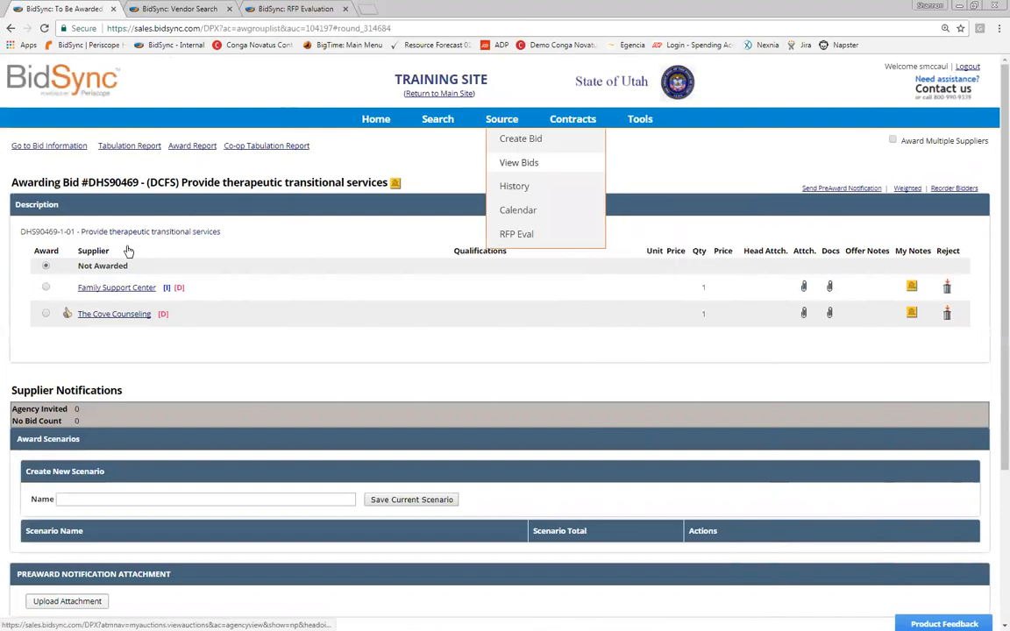
pyautogui.click(519, 162)
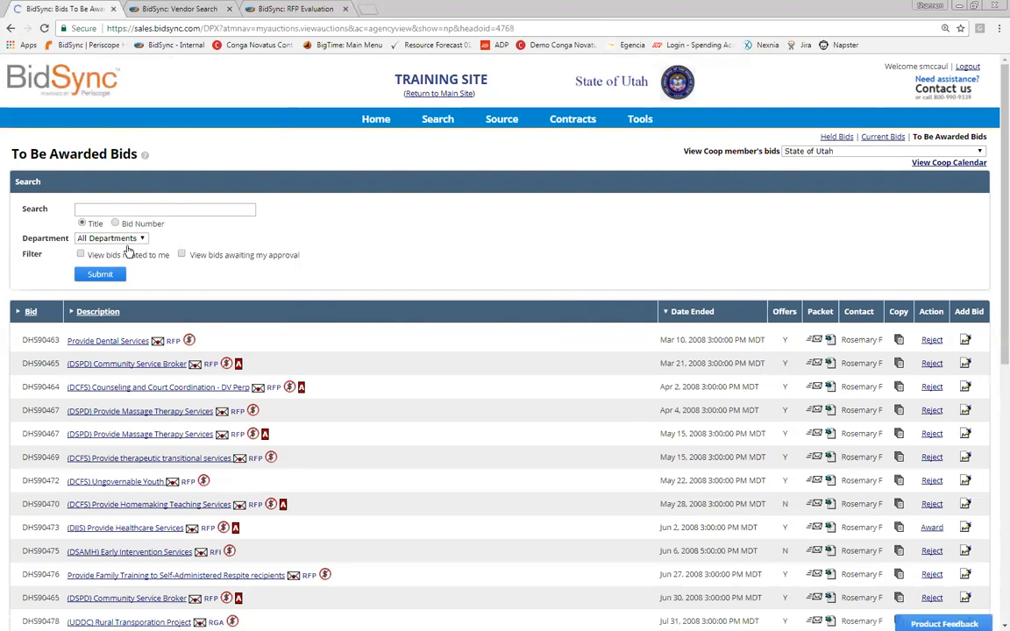
pyautogui.moveTo(502, 120)
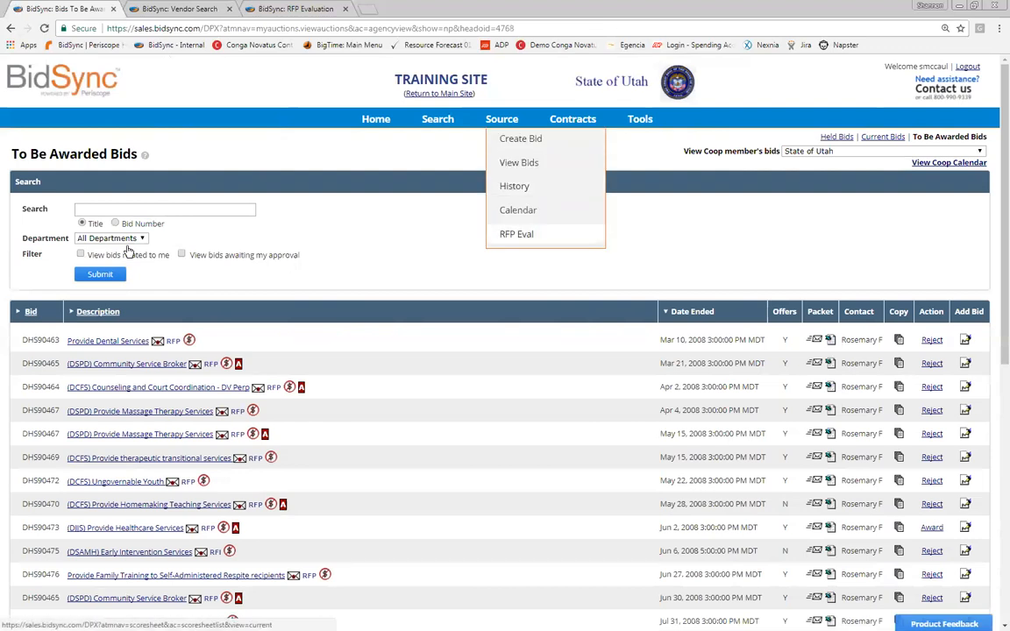
# Step: Open the held RFP for Speedy Delivery Courier Services evaluation's details page
pyautogui.click(516, 234)
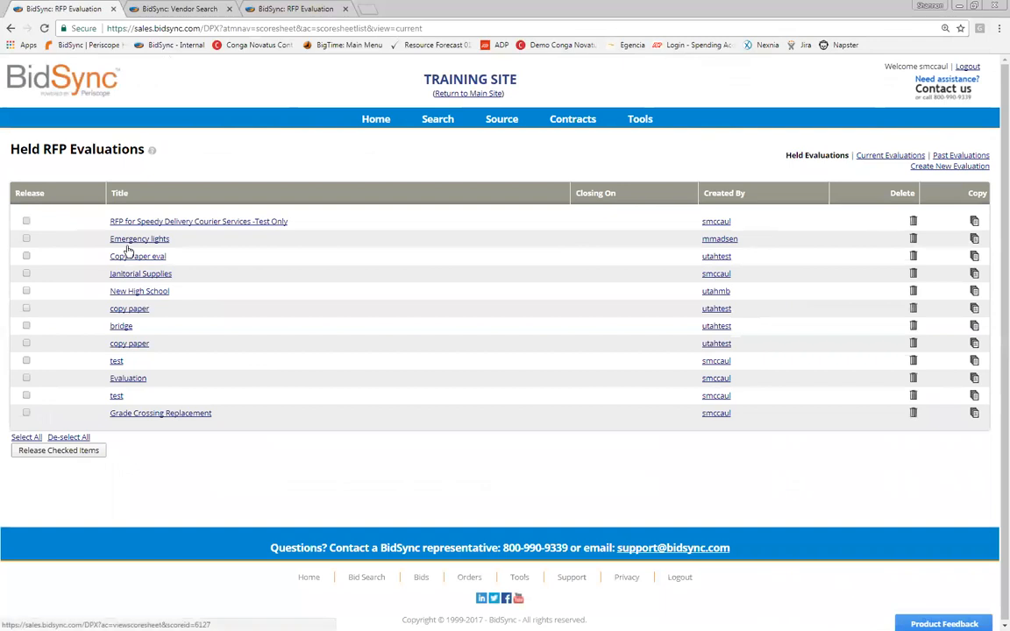
pyautogui.click(128, 251)
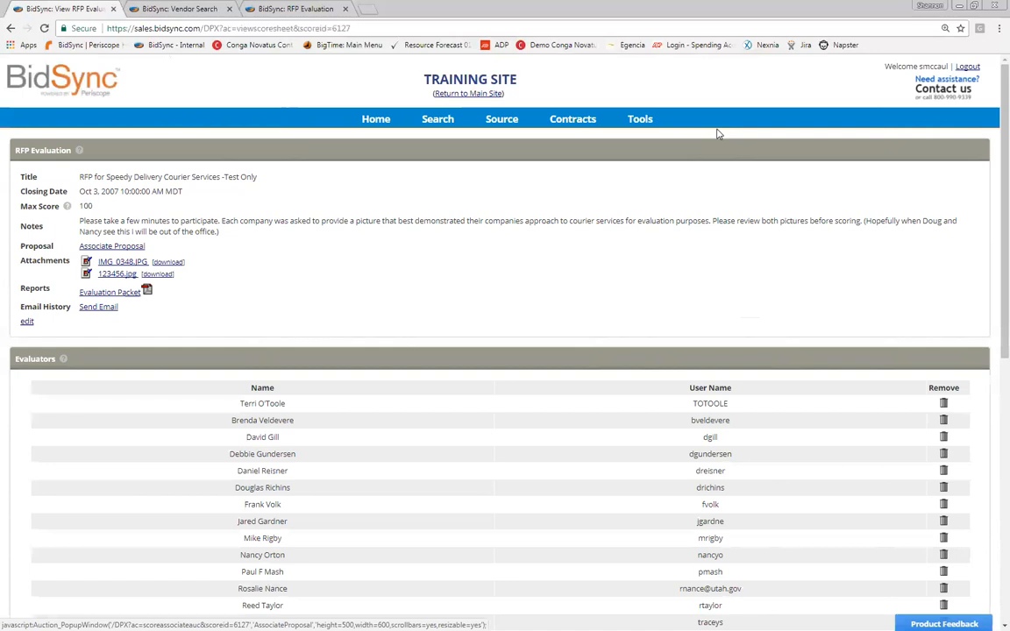
# Step: Open the DHS90463 Provide Dental Services awarding page and scroll through its offers
pyautogui.moveTo(501, 119)
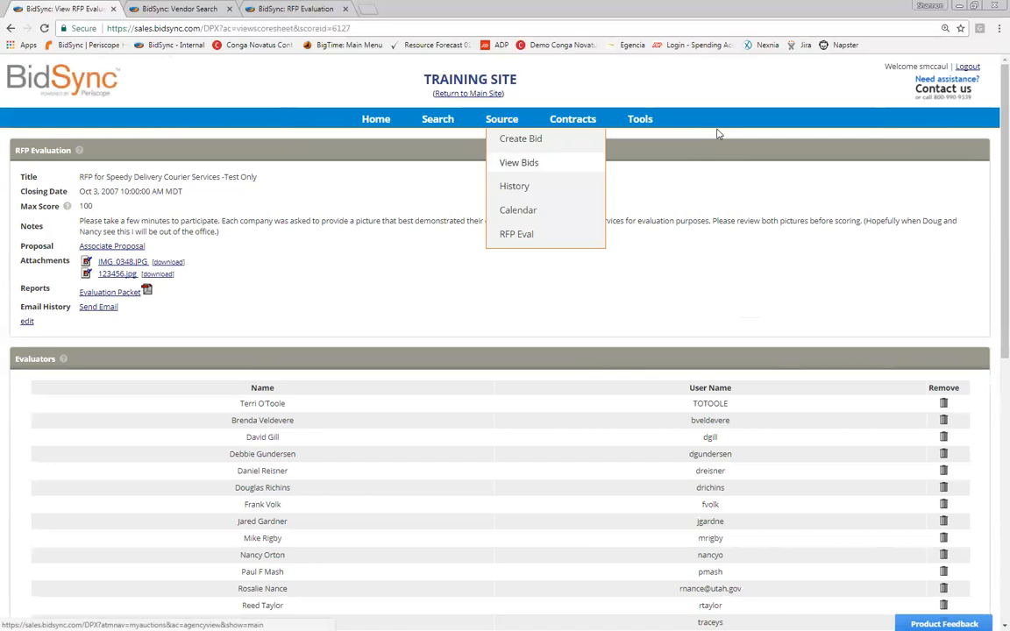
pyautogui.click(519, 163)
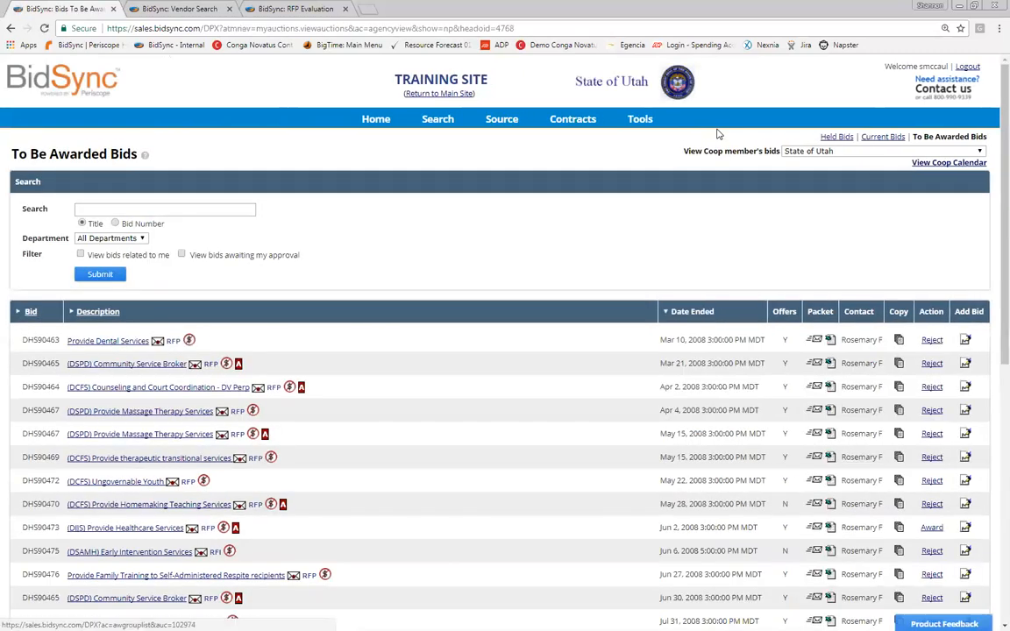
pyautogui.press('Return')
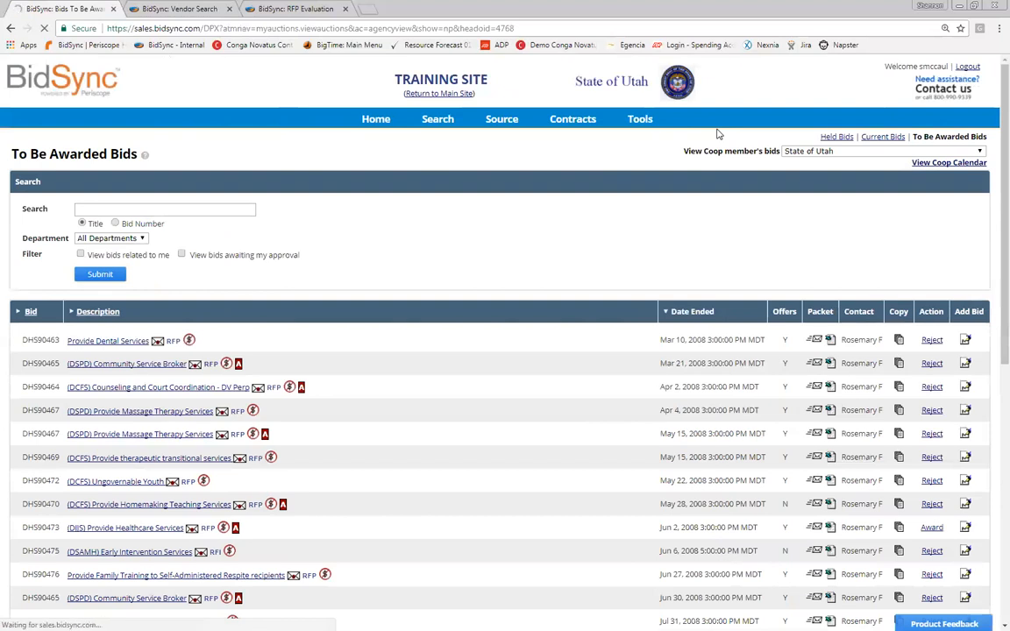
pyautogui.scroll(-2, 717, 133)
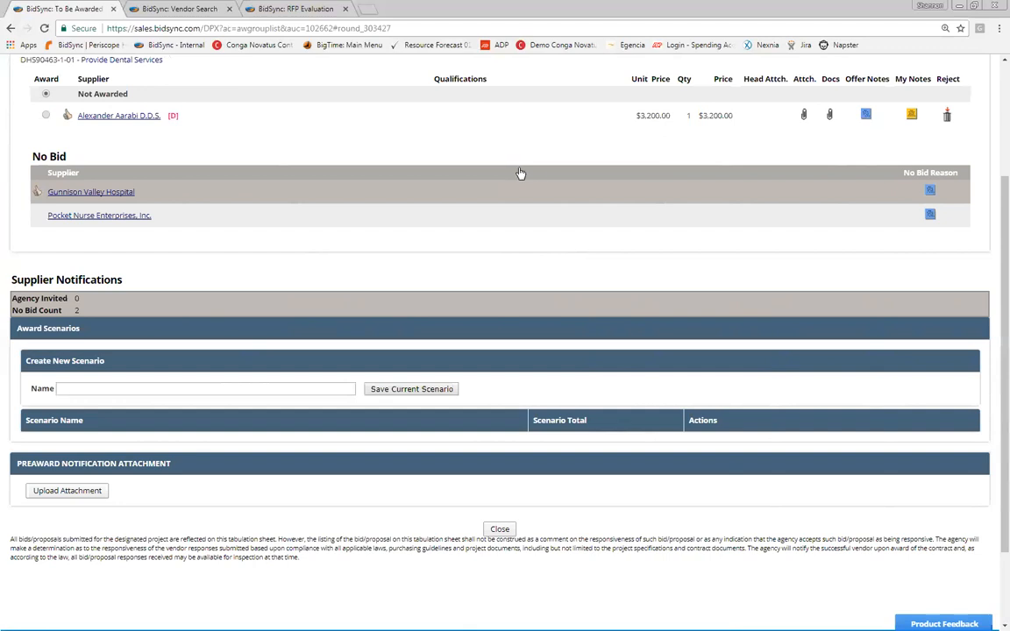
pyautogui.scroll(2, 941, 165)
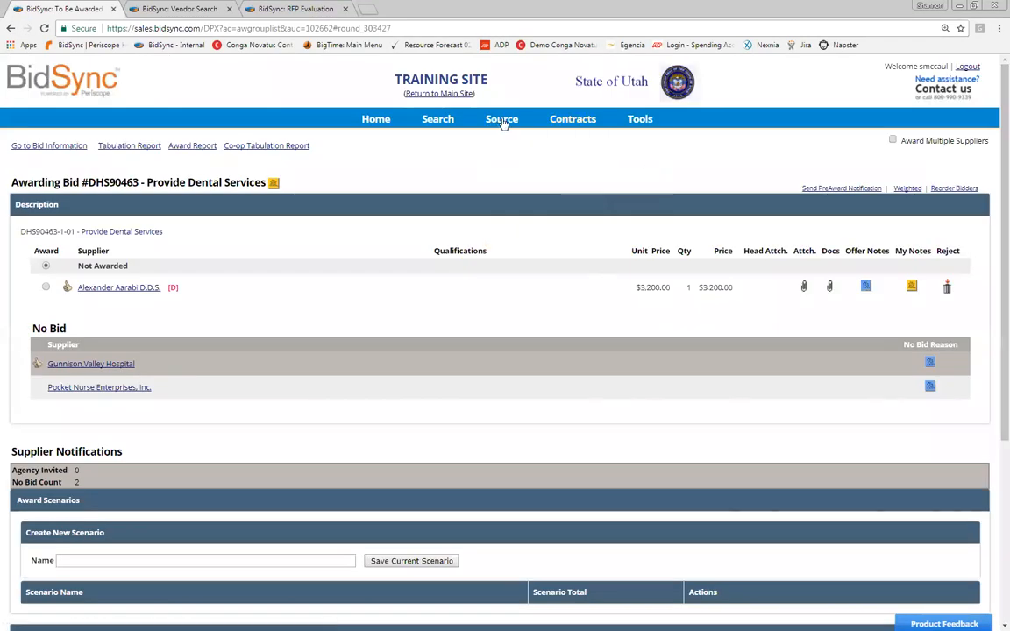
# Step: Switch from Held to Past Evaluations and open the Speedy Delivery Courier Services results
pyautogui.moveTo(504, 123)
pyautogui.click(518, 165)
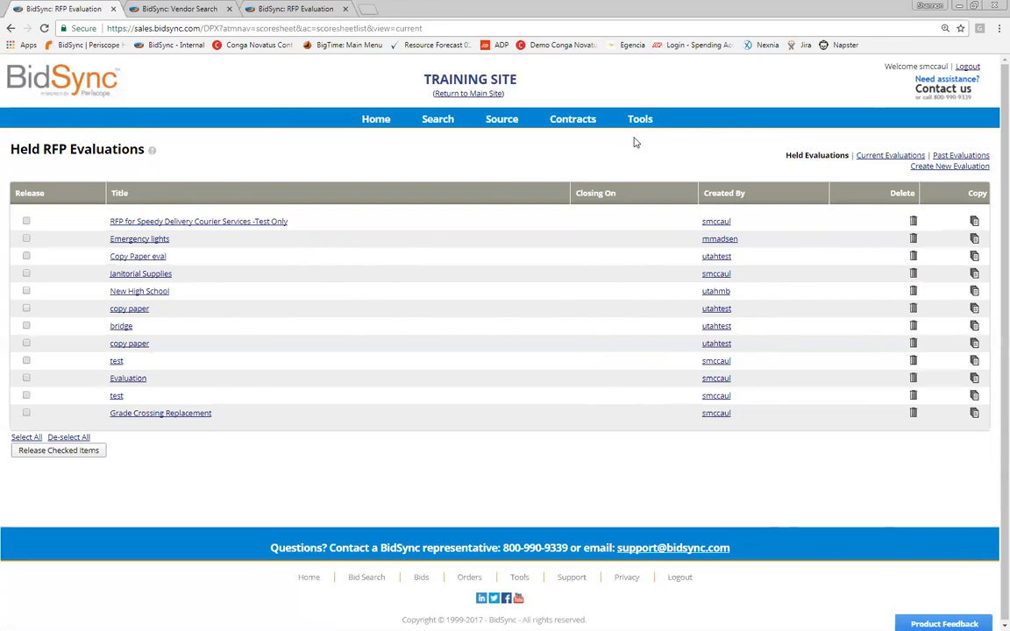
pyautogui.moveTo(511, 121)
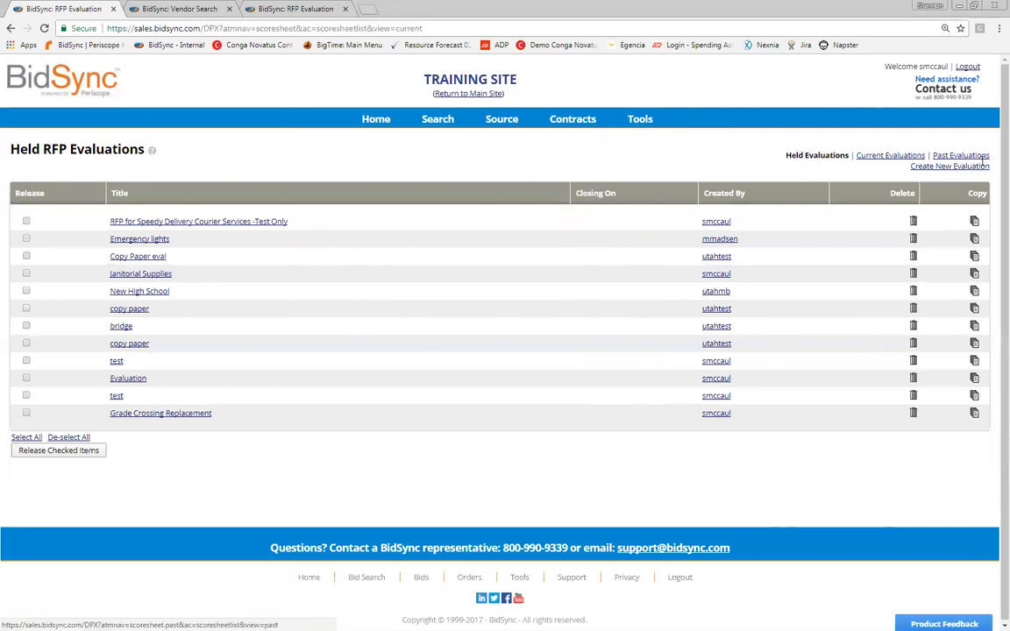
pyautogui.click(961, 155)
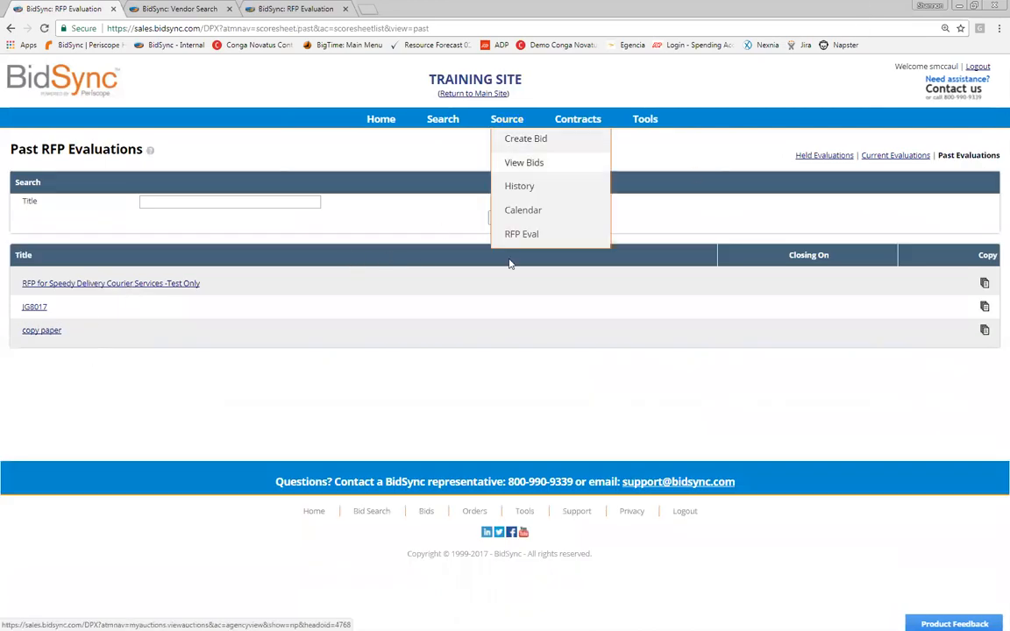
pyautogui.click(407, 248)
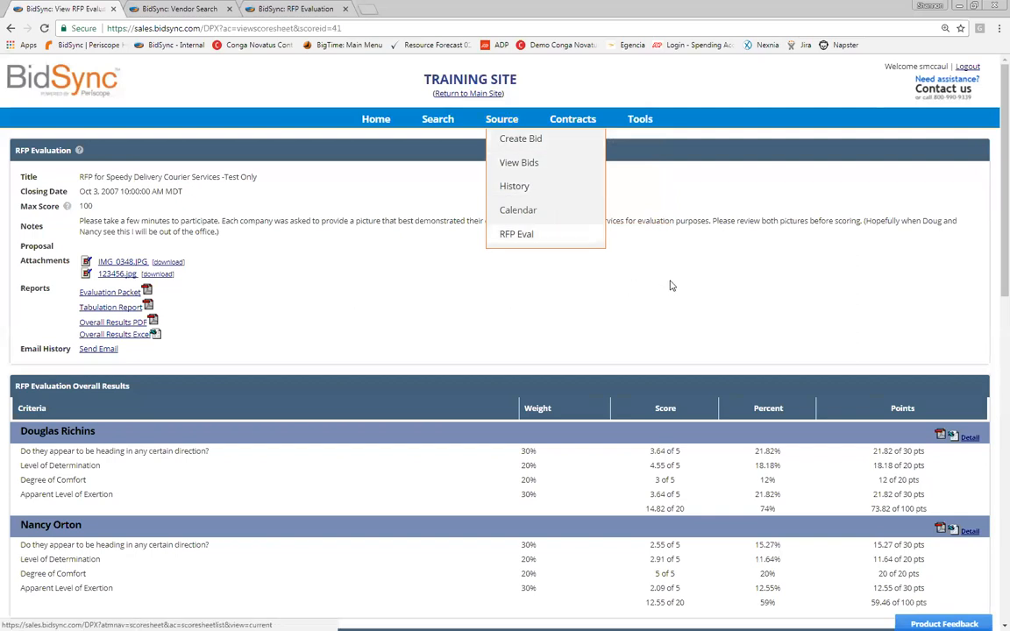
pyautogui.click(516, 234)
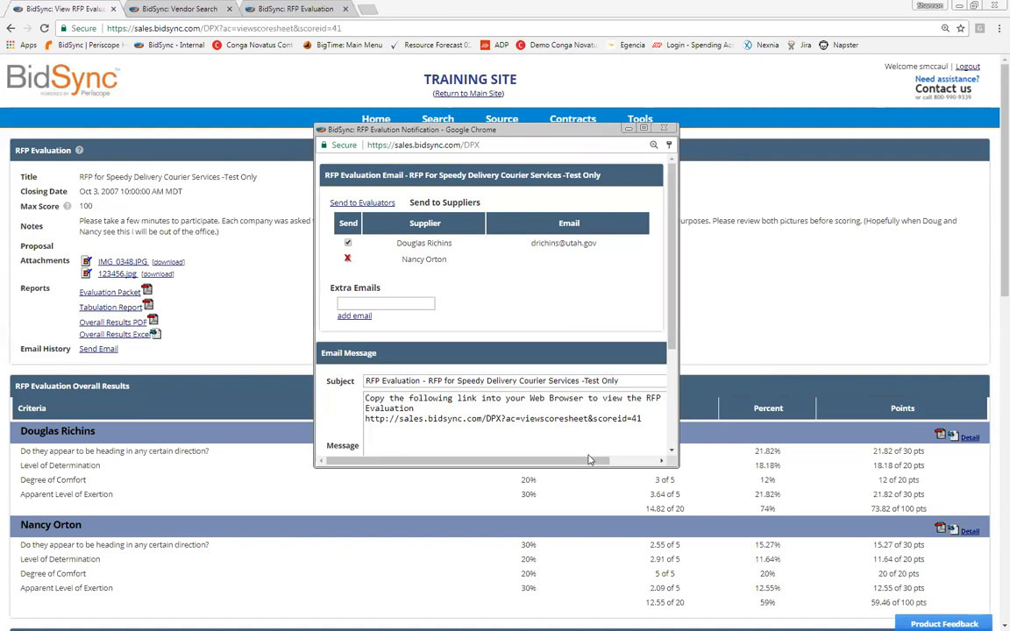
pyautogui.moveTo(396, 243); pyautogui.dragTo(452, 243)
pyautogui.click(34, 420)
pyautogui.write('smc')
pyautogui.press('Down')
pyautogui.press('Return')
pyautogui.click(354, 315)
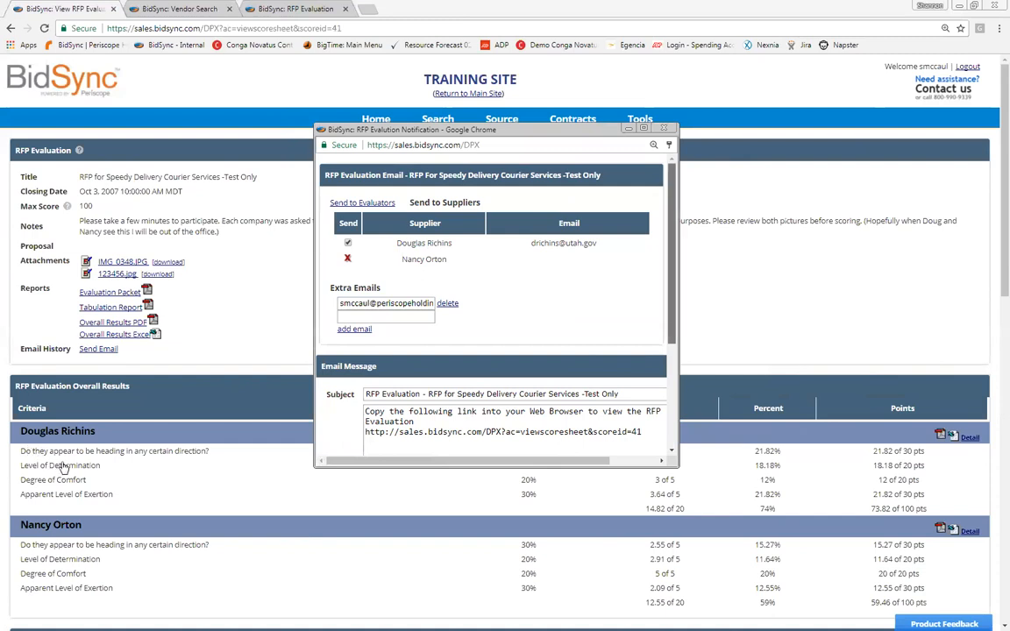
pyautogui.scroll(-1, 61, 468)
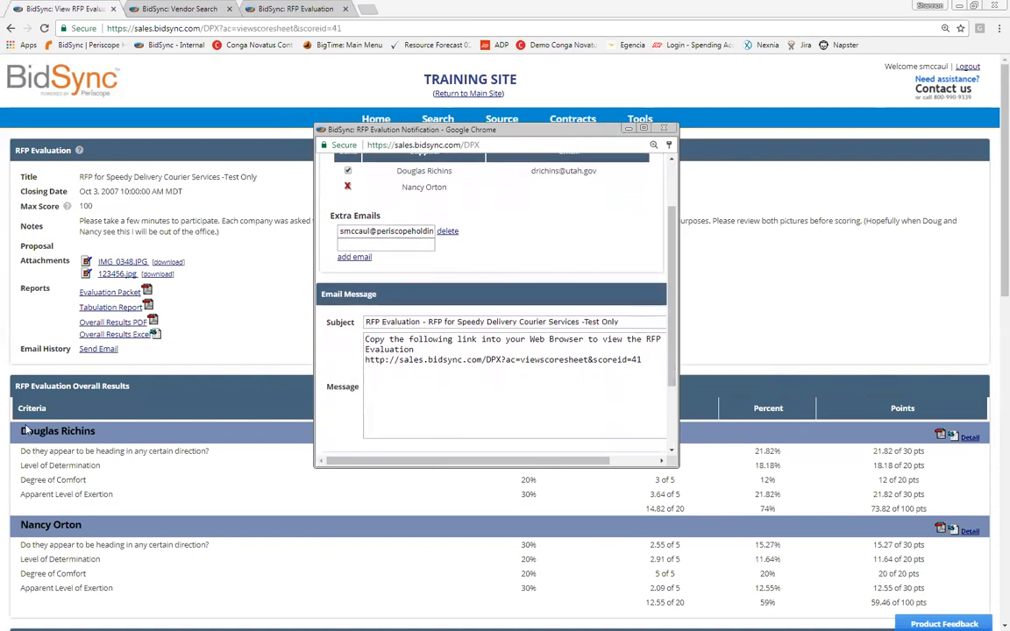
pyautogui.scroll(-2, 29, 429)
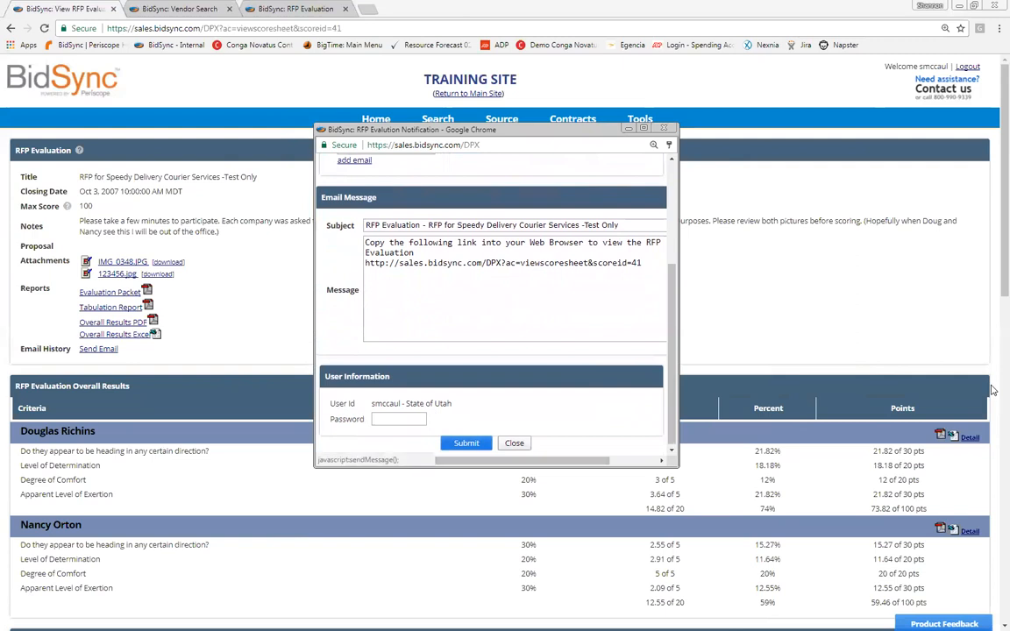
pyautogui.click(448, 456)
pyautogui.click(663, 128)
pyautogui.moveTo(502, 120)
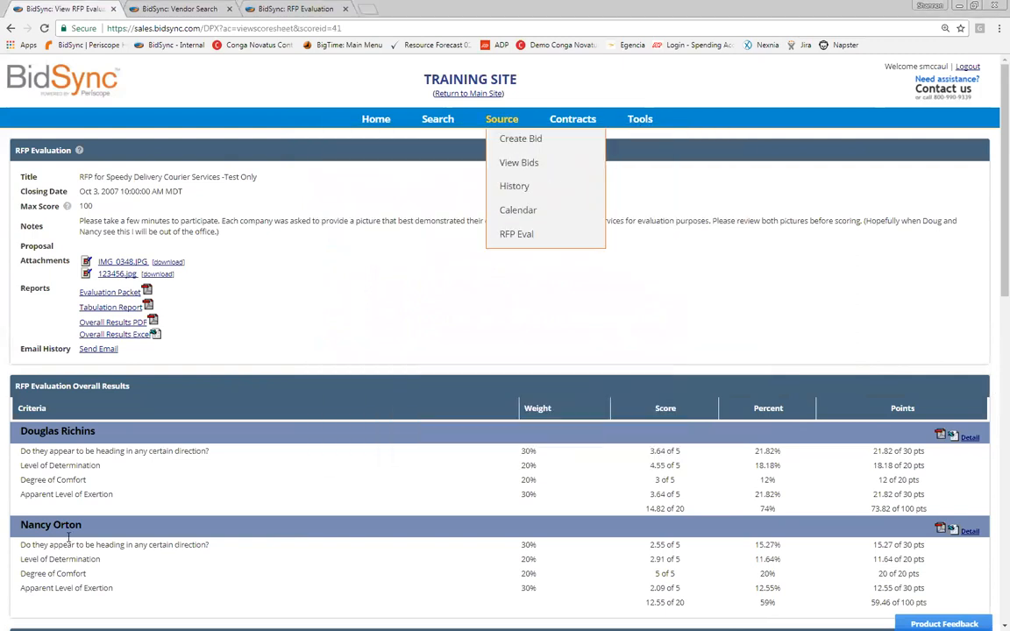
# Step: Open DHS90473's award page and toggle notification options, leaving notify all bidders selected
pyautogui.click(519, 162)
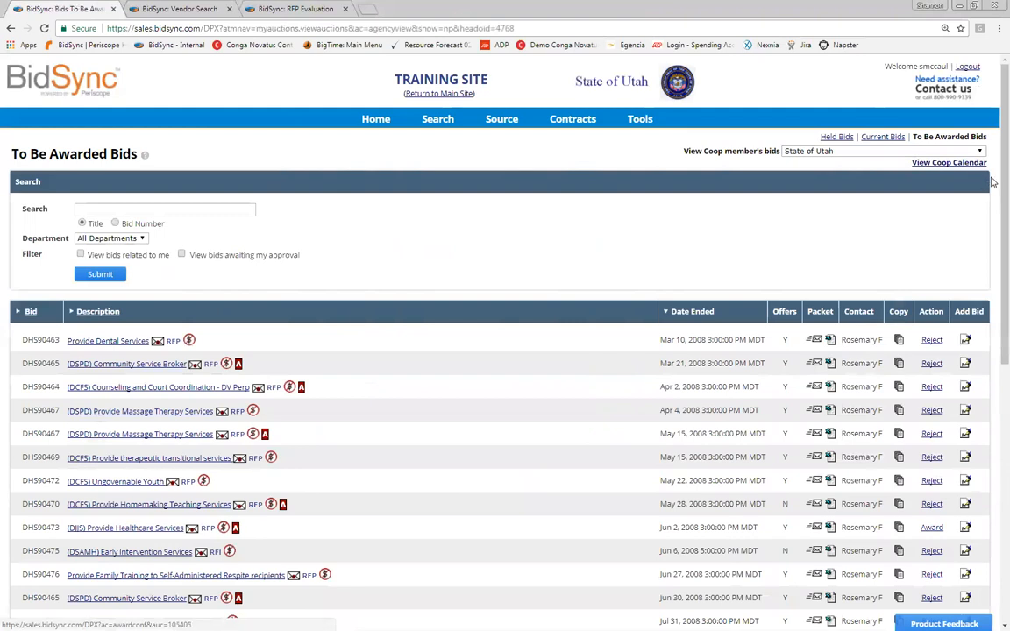
pyautogui.click(991, 241)
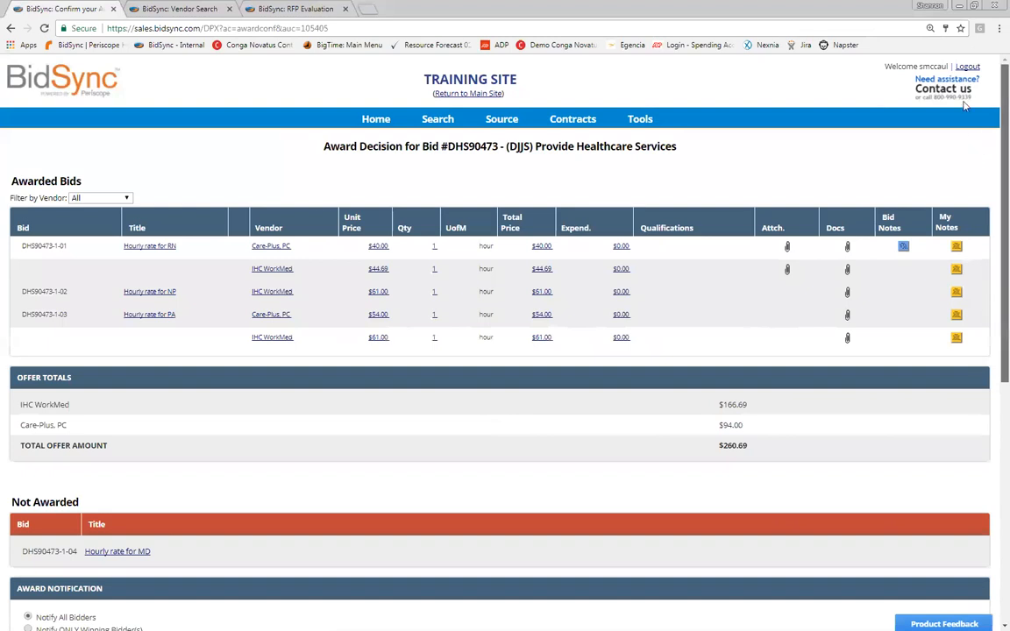
pyautogui.scroll(-2, 971, 140)
pyautogui.moveTo(36, 424); pyautogui.dragTo(142, 437)
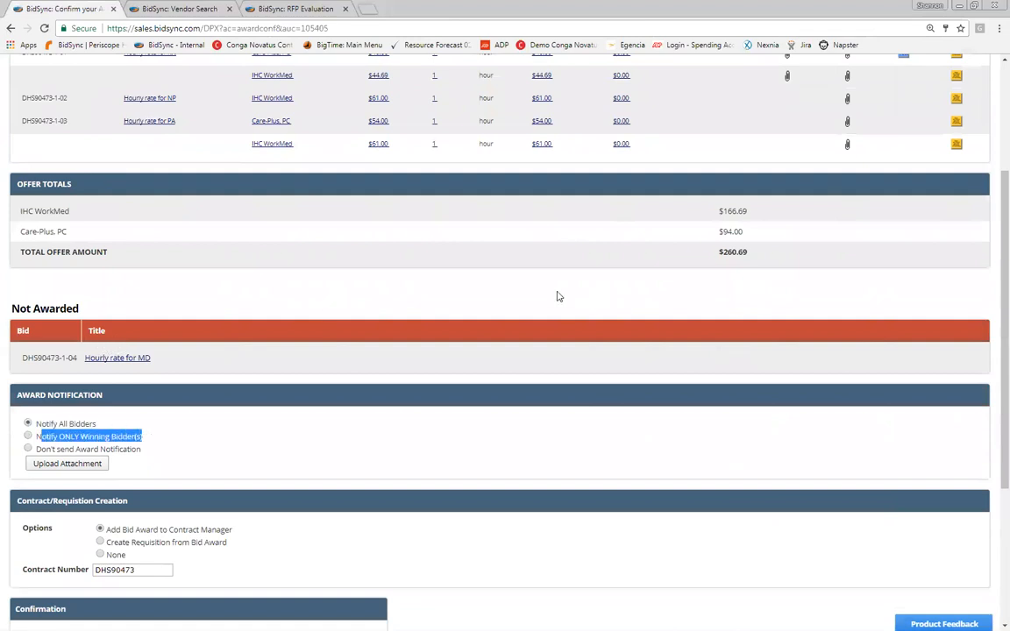
pyautogui.click(839, 397)
pyautogui.click(28, 448)
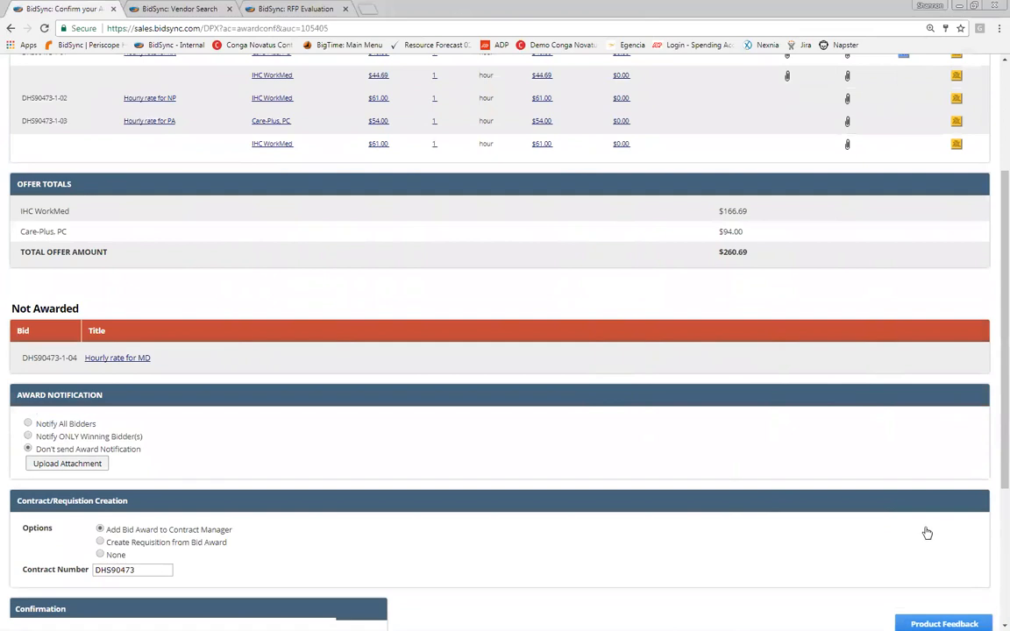
pyautogui.click(28, 423)
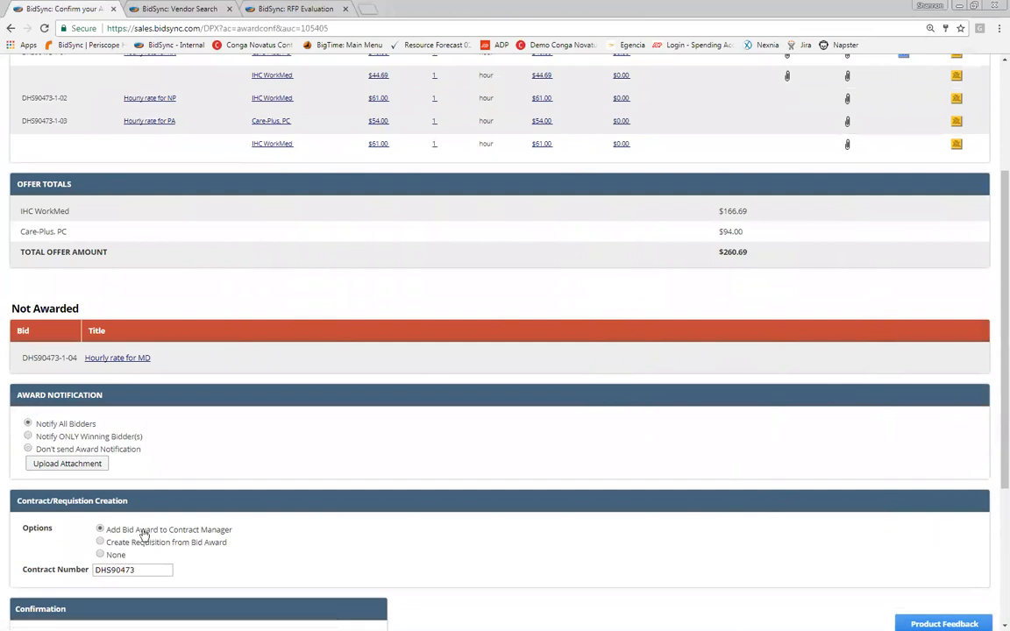
# Step: Open the award attachment upload window, then go back to To Be Awarded Bids
pyautogui.scroll(2, 143, 533)
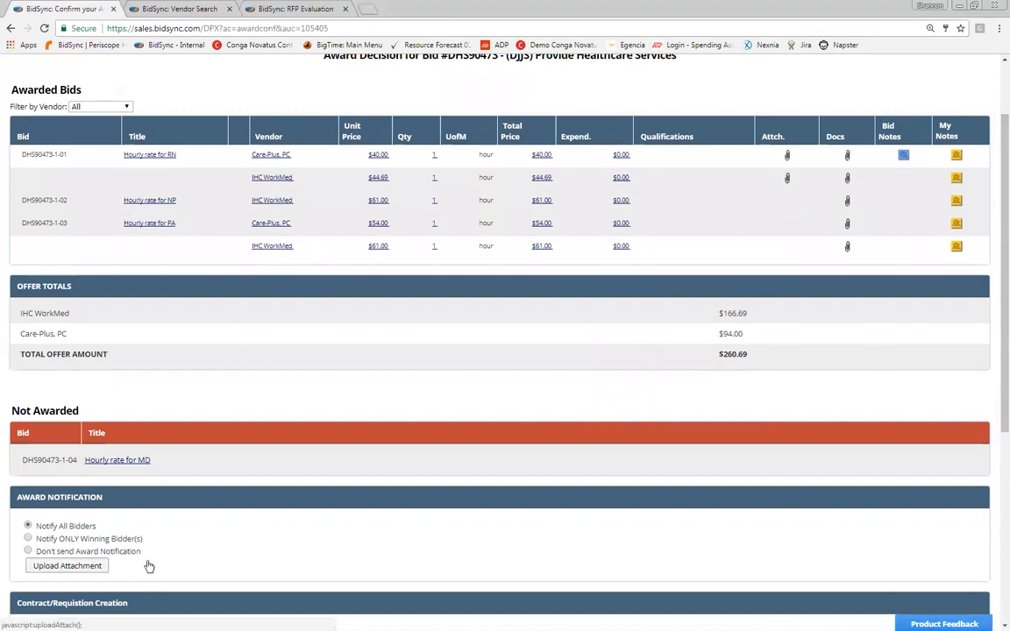
pyautogui.click(67, 566)
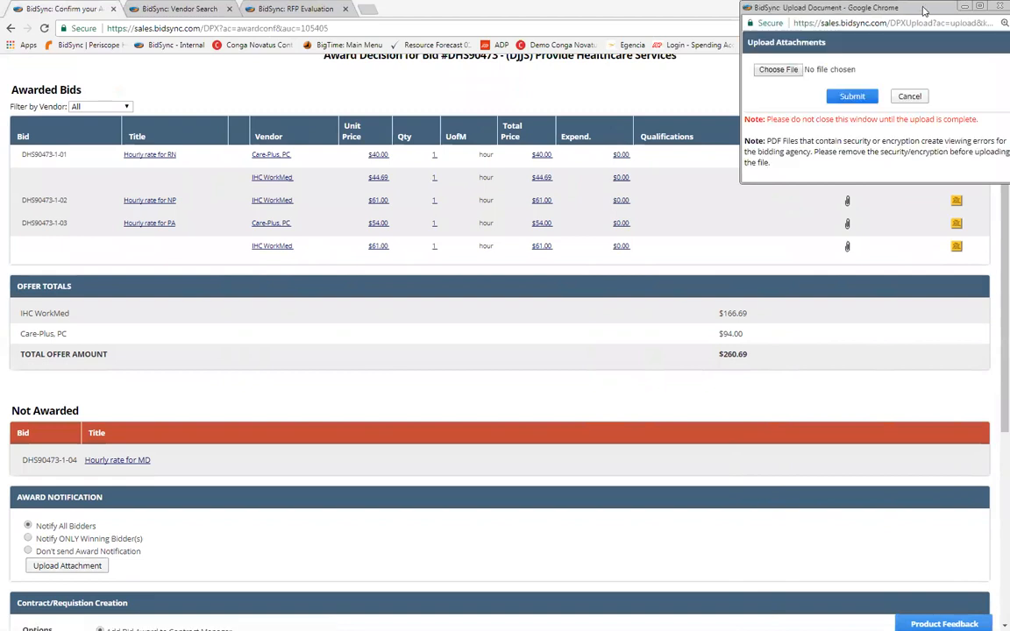
pyautogui.click(575, 123)
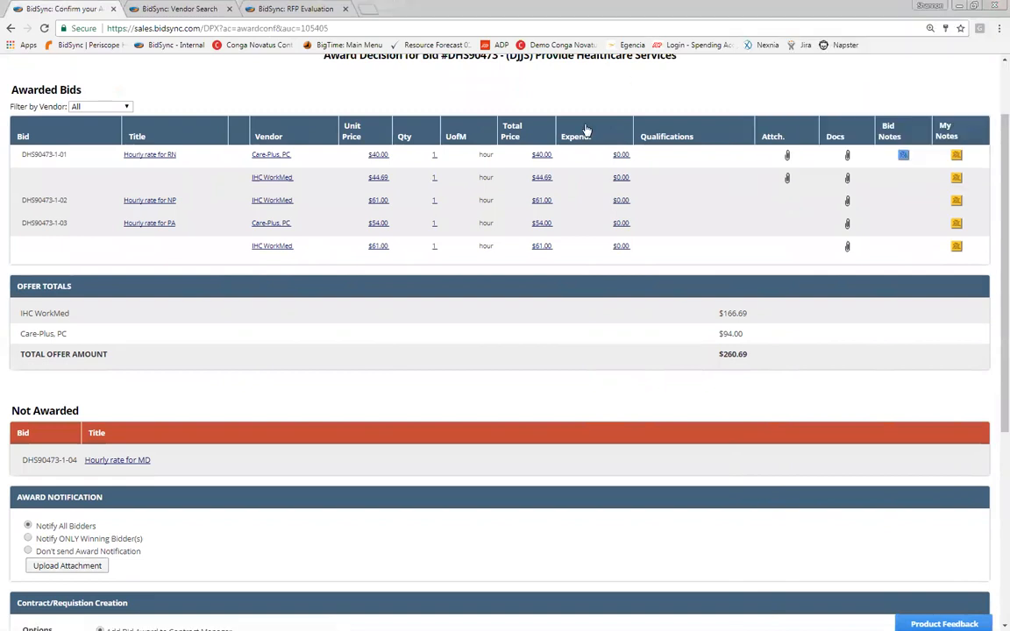
pyautogui.scroll(-3, 429, 309)
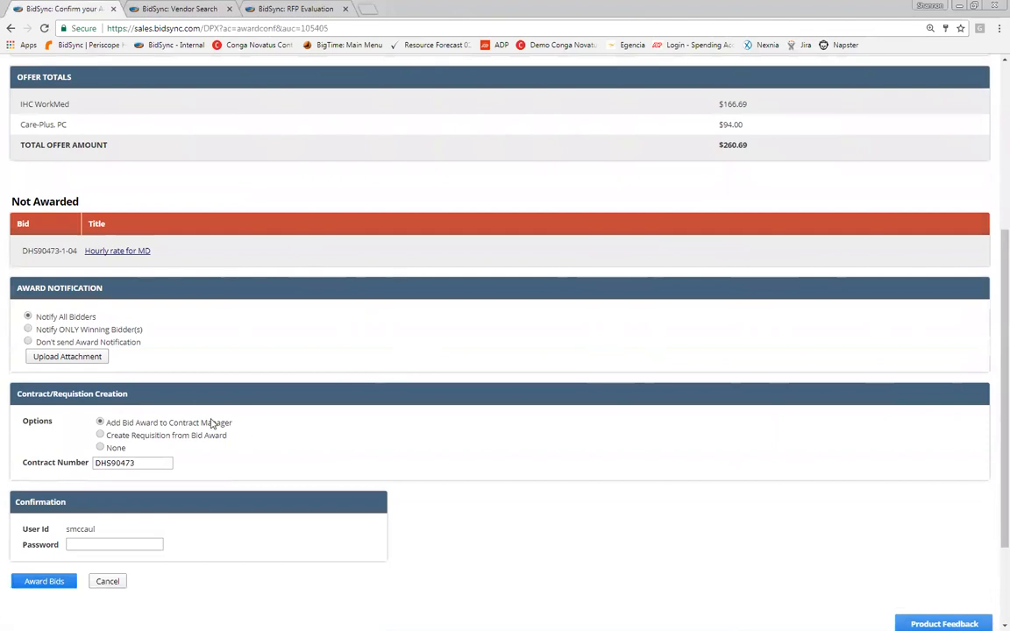
pyautogui.scroll(4, 198, 403)
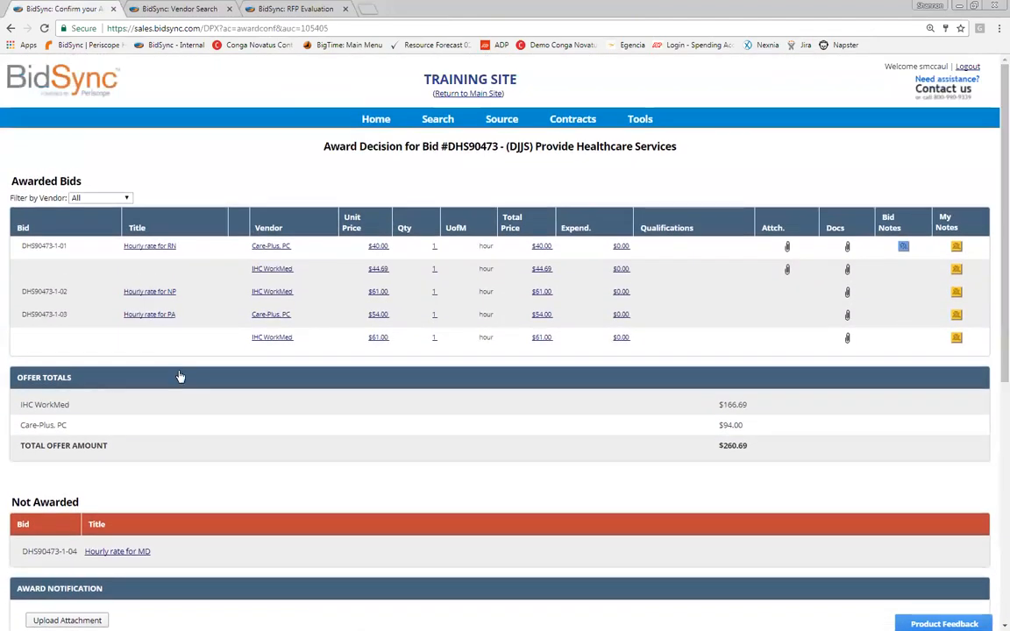
pyautogui.hotkey('alt', 'Left')
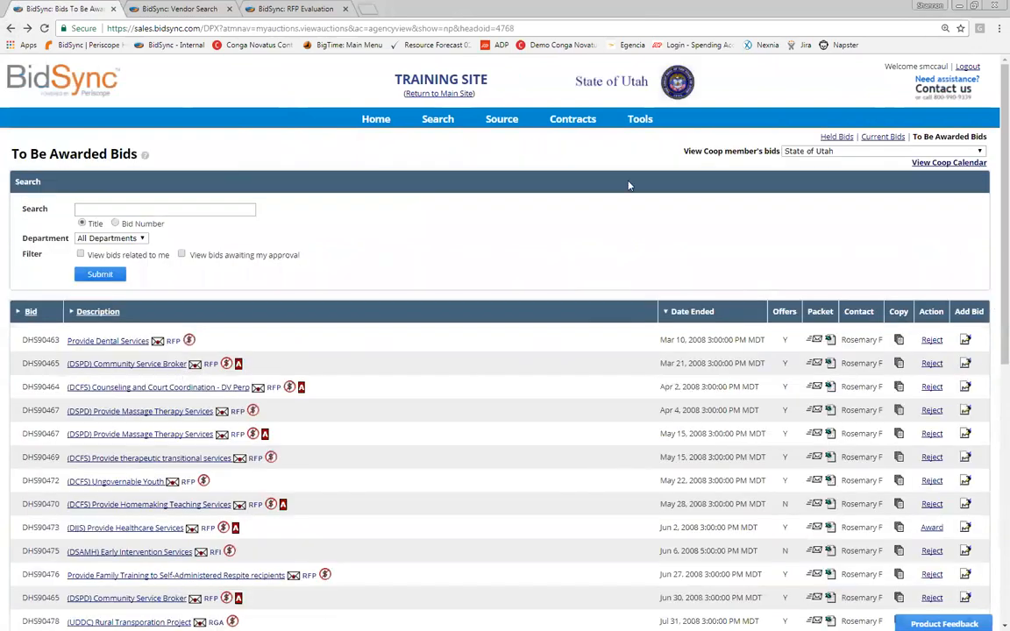
# Step: Reopen the Provide Healthcare Services awarding page and dismiss the Upload Attachments popup
pyautogui.click(523, 238)
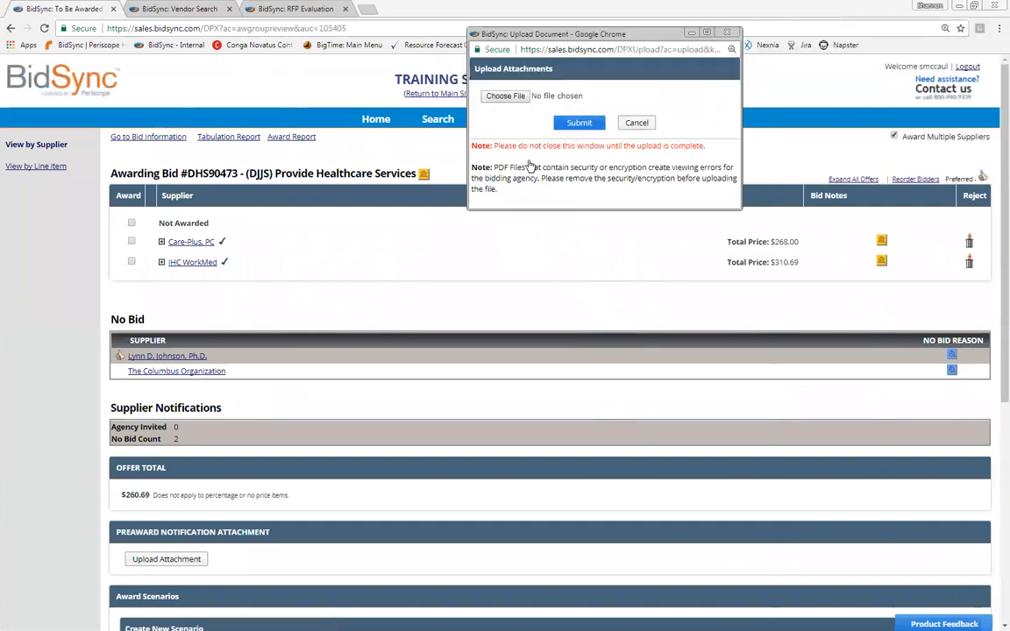
pyautogui.click(727, 32)
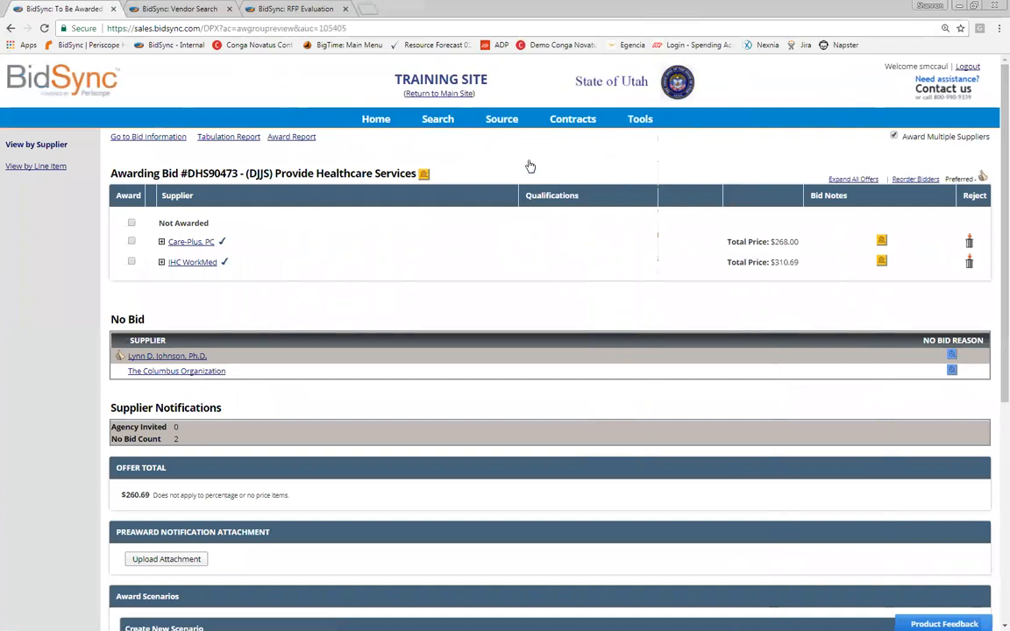
pyautogui.moveTo(530, 167)
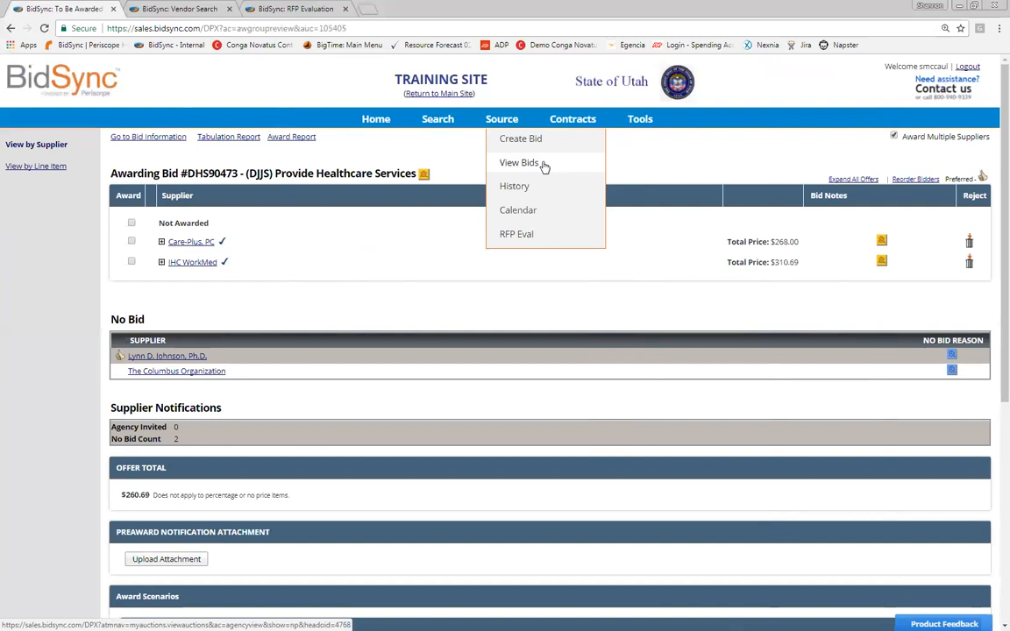
# Step: Reopen the past Speedy Delivery Courier Services RFP evaluation from Past RFP Evaluations
pyautogui.click(536, 236)
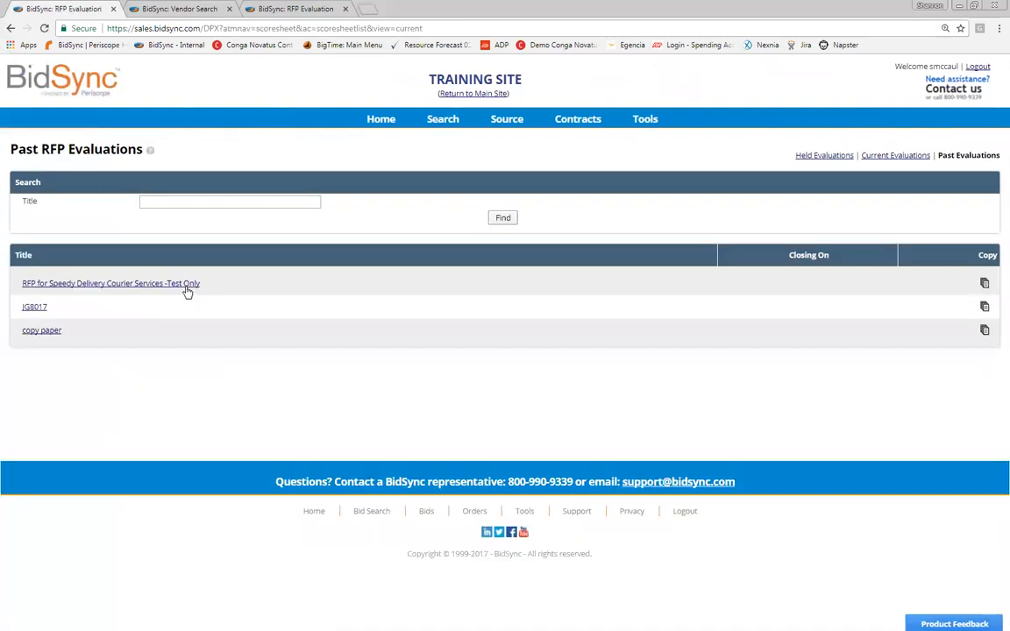
pyautogui.click(185, 286)
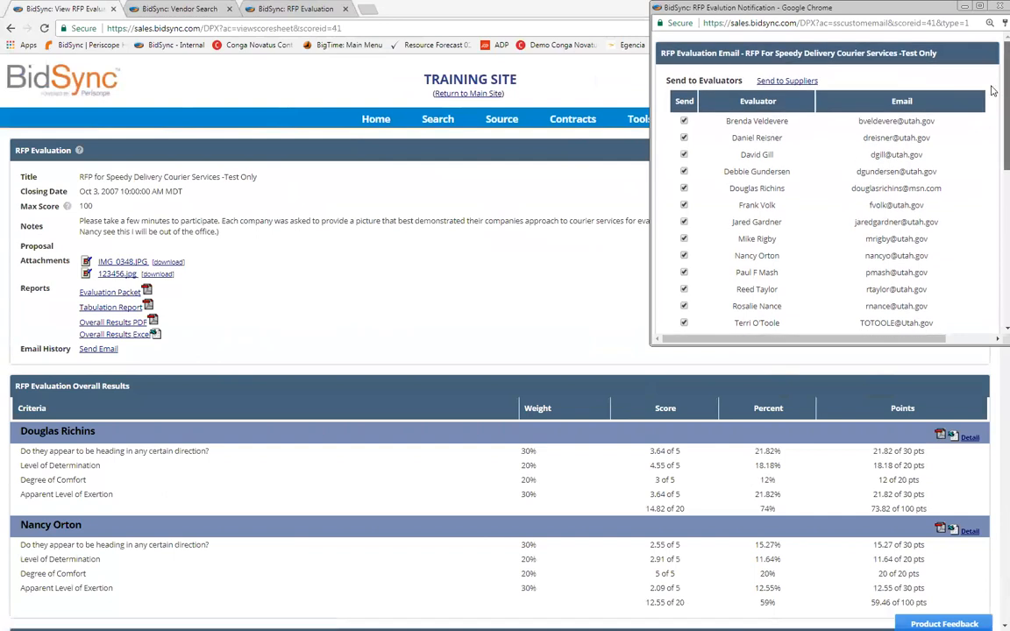
# Step: Review the evaluator list in the email popup, then return to the Speedy Delivery results page
pyautogui.scroll(-2, 993, 85)
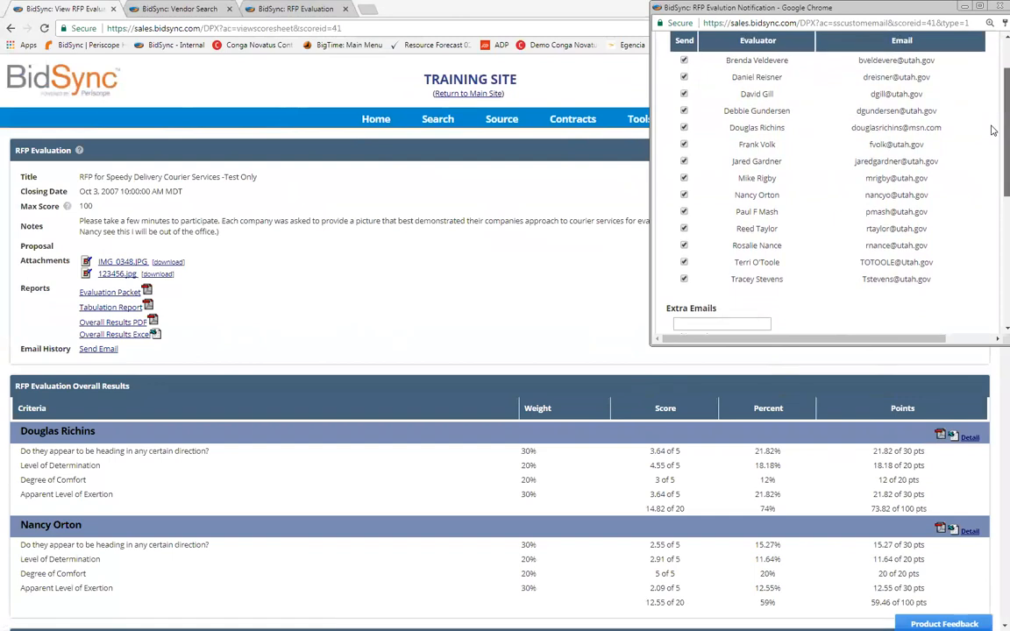
pyautogui.scroll(1, 992, 127)
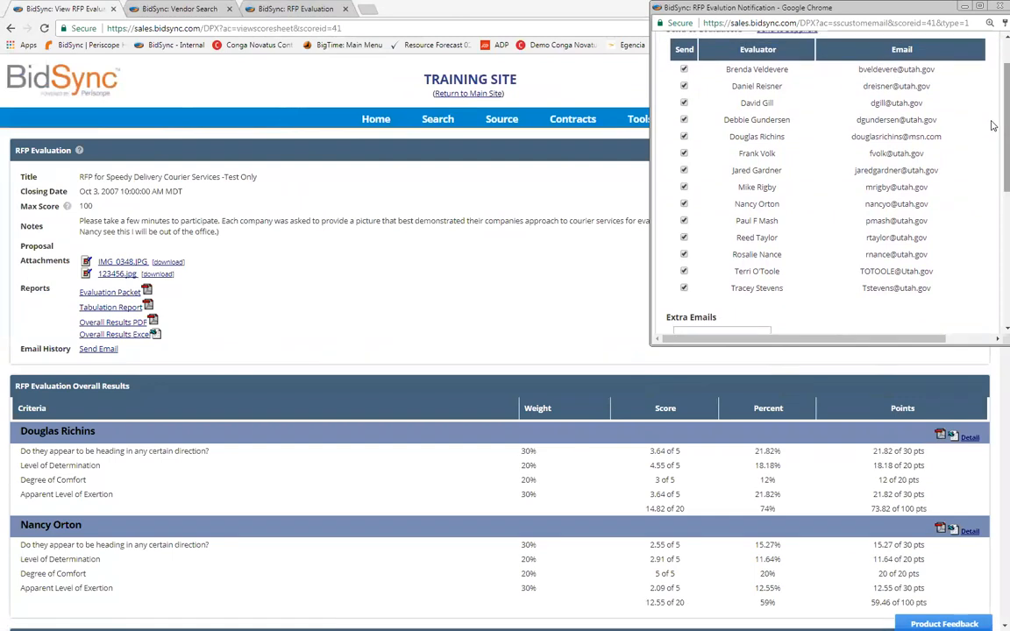
pyautogui.scroll(2, 992, 125)
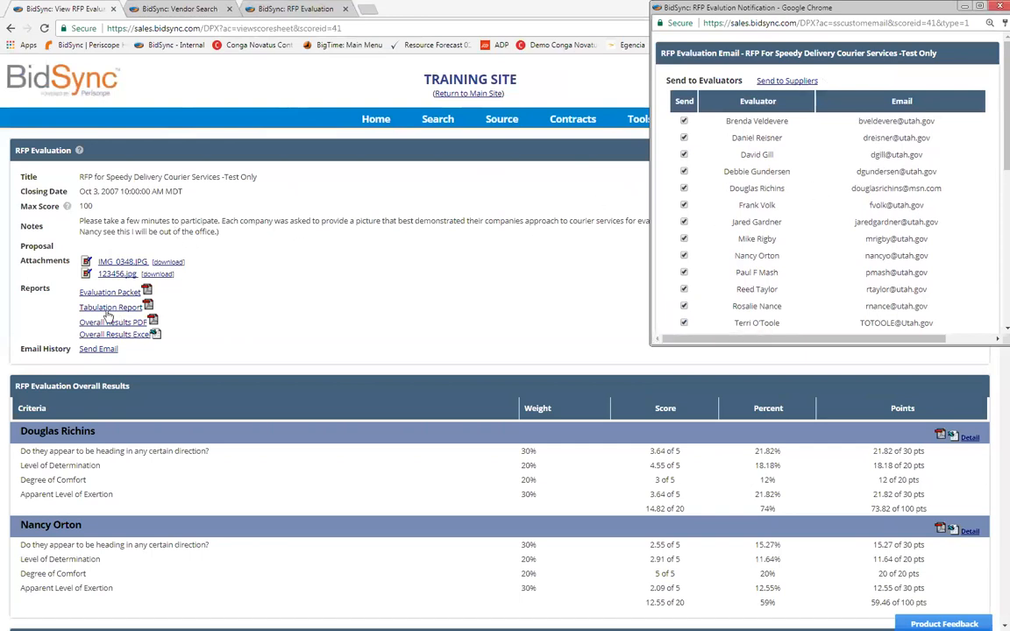
pyautogui.click(92, 282)
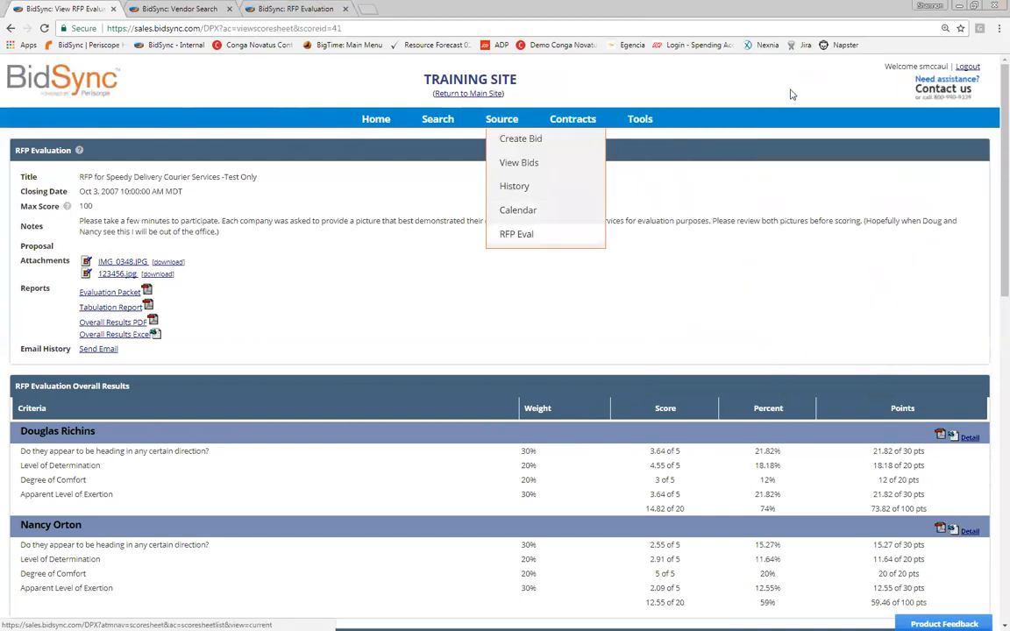
# Step: Open the in-progress Speedy Delivery evaluation from Current Evaluations and start its notification email
pyautogui.click(517, 234)
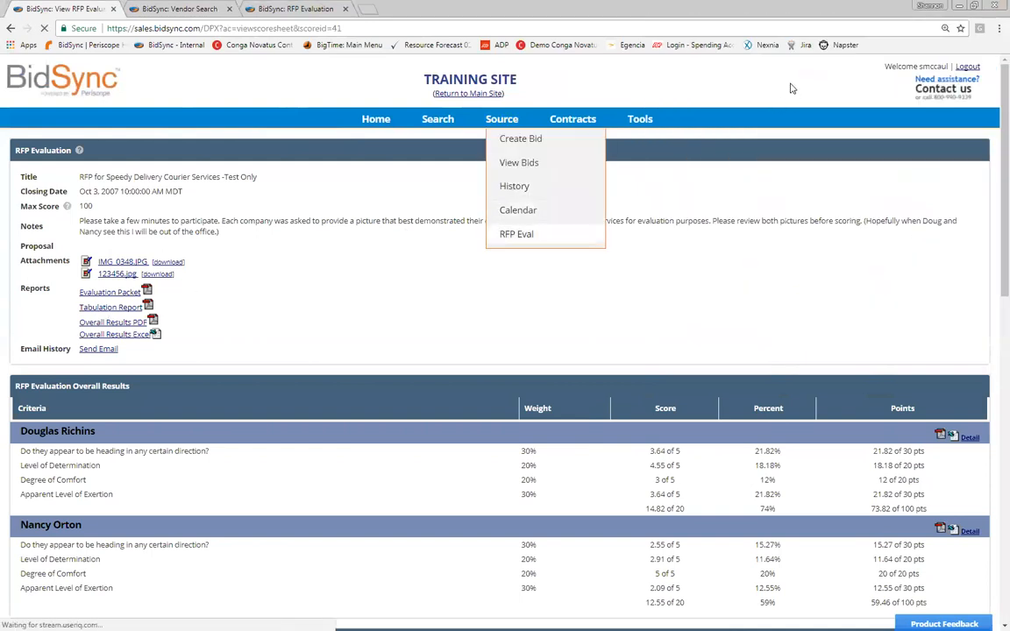
pyautogui.click(895, 155)
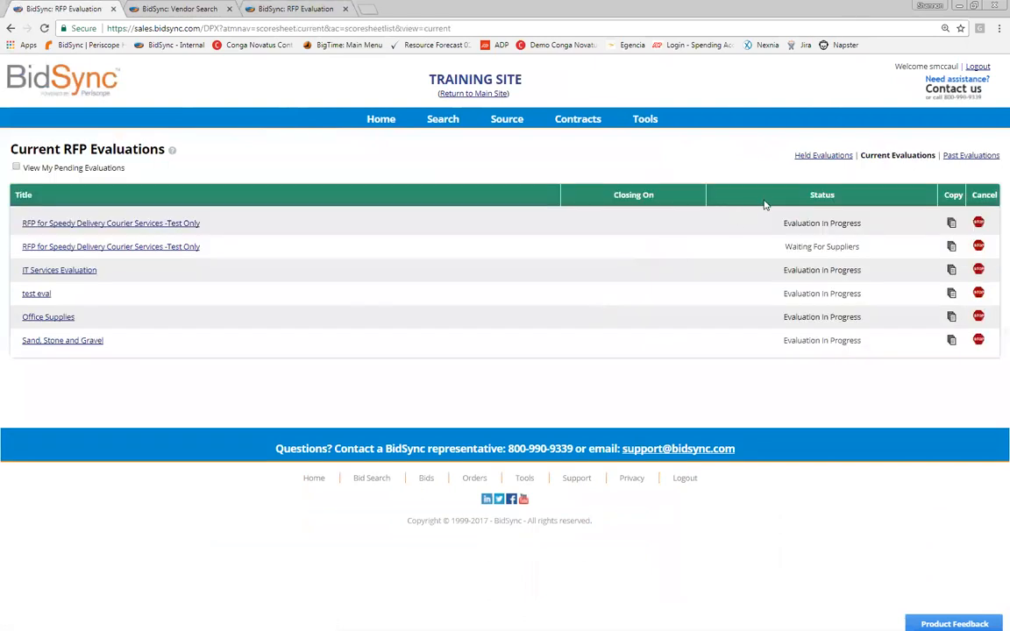
pyautogui.click(443, 294)
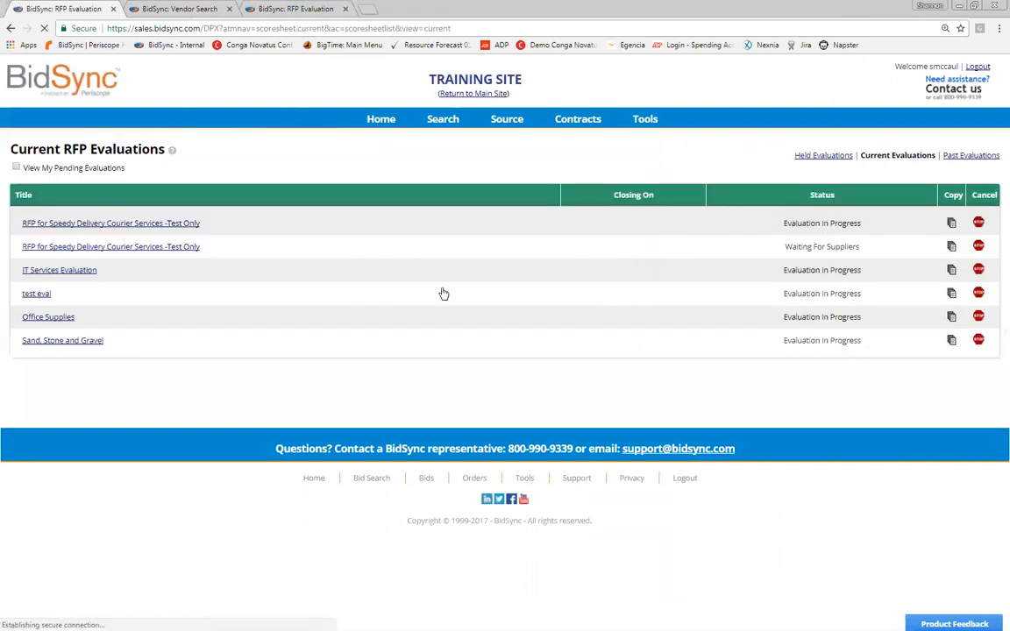
pyautogui.click(98, 307)
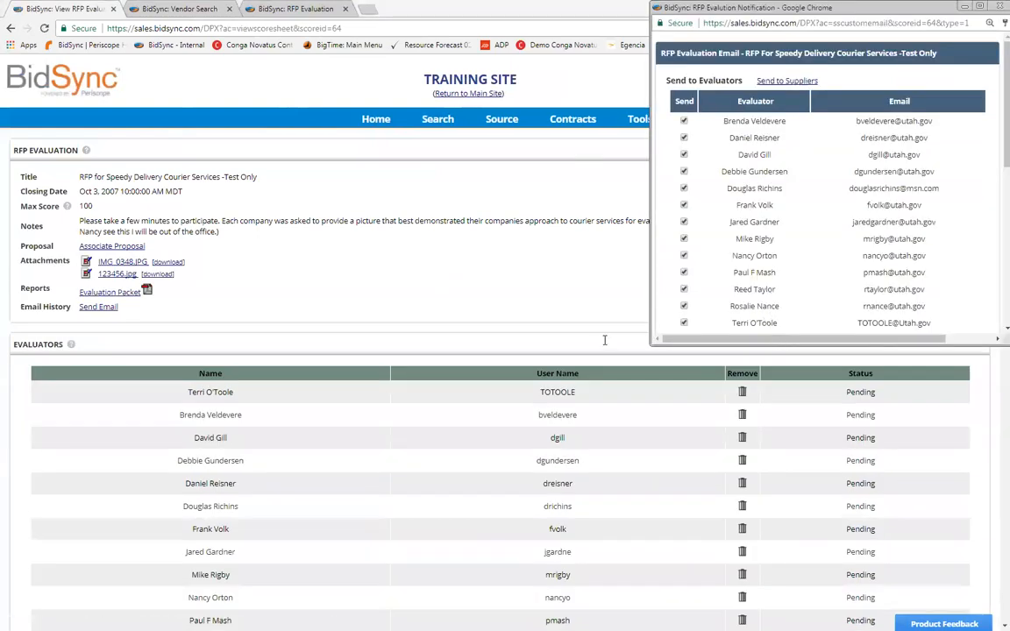
# Step: Switch the evaluation email's recipients to the suppliers and move to the Extra Emails box
pyautogui.click(787, 80)
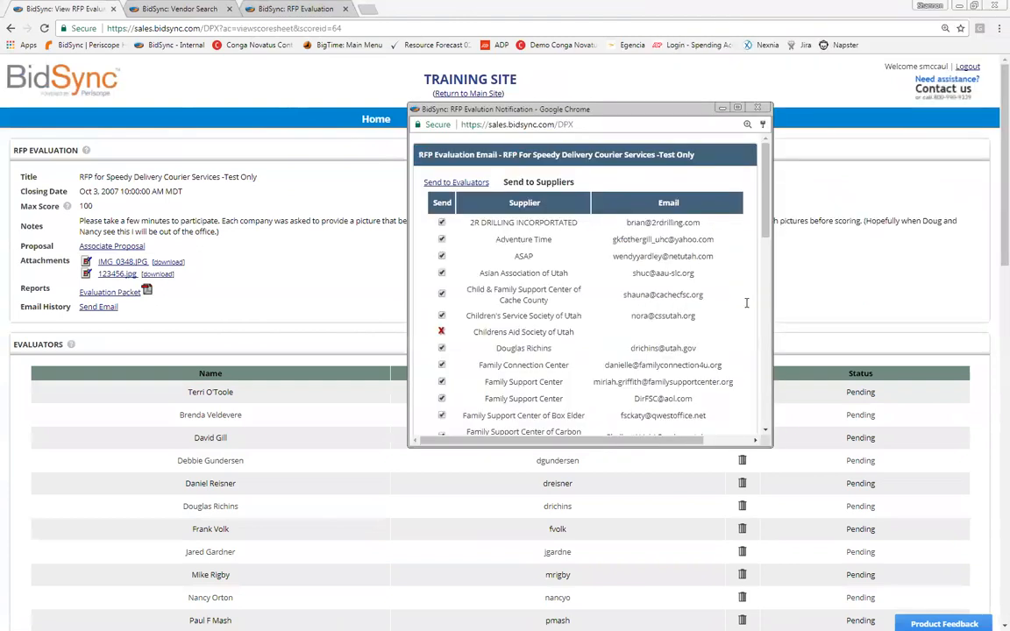
pyautogui.scroll(-5, 746, 303)
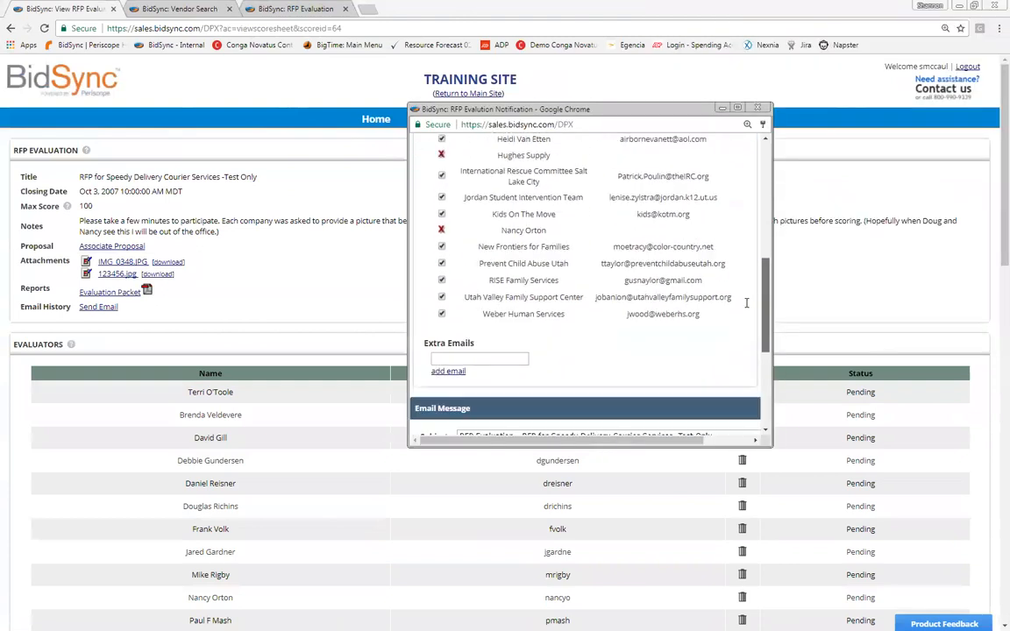
pyautogui.scroll(-2, 746, 303)
pyautogui.click(480, 277)
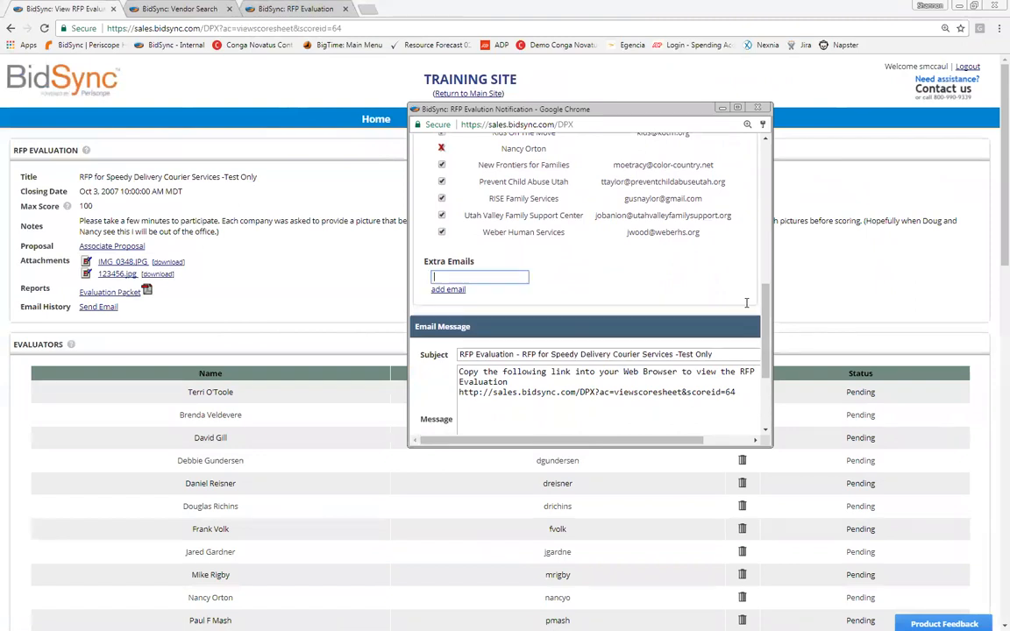
# Step: Type the message note 'The evaluation is still proce' into the email
pyautogui.scroll(-2, 746, 303)
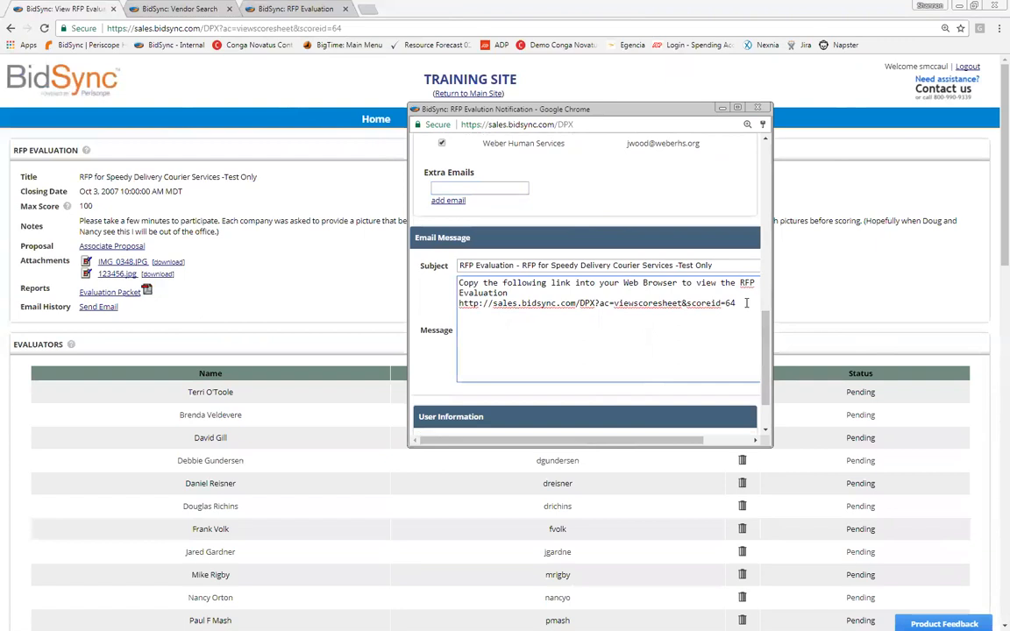
pyautogui.write('The evaluation is still proce')
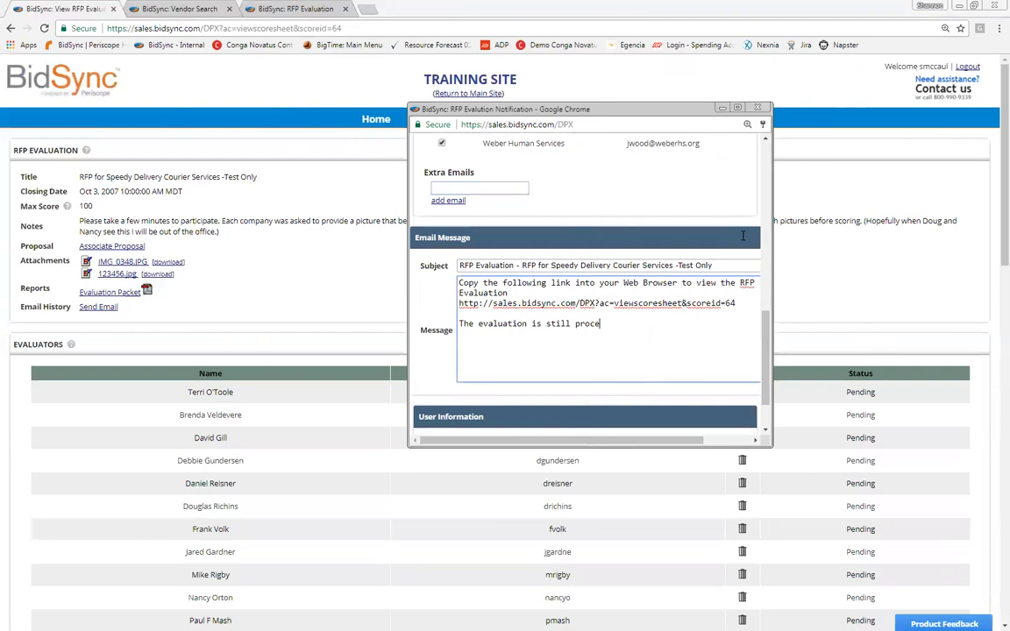
pyautogui.scroll(-1, 661, 233)
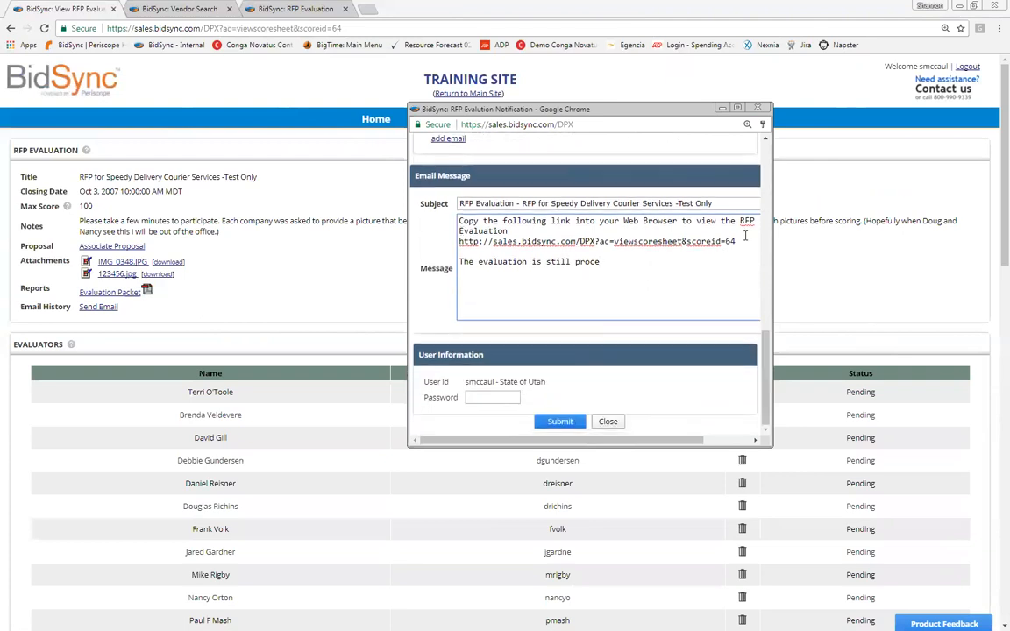
pyautogui.press('Tab')
pyautogui.press('Tab')
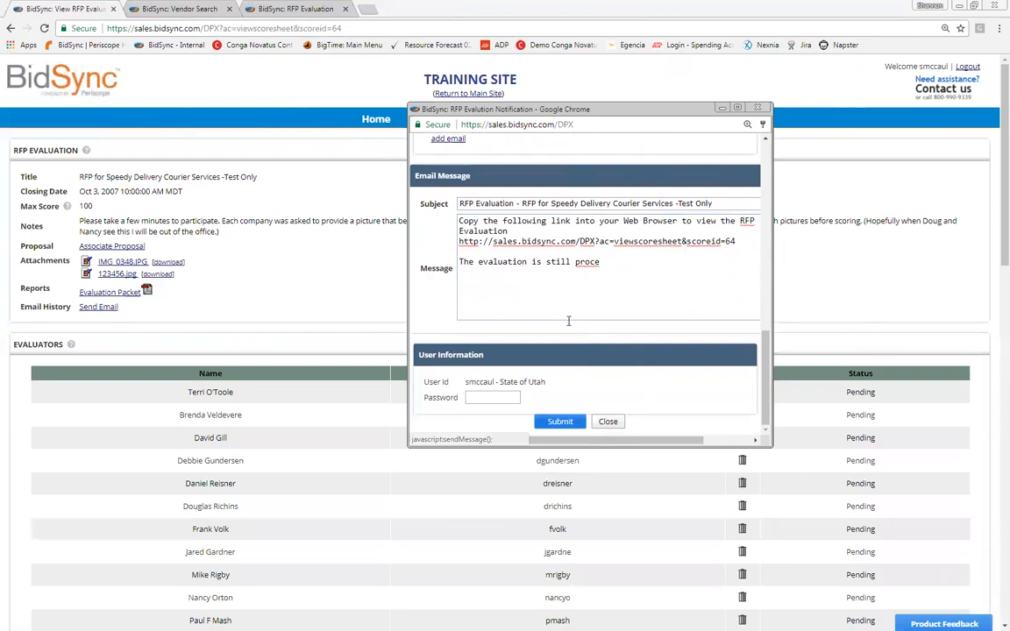
# Step: Delete the prefilled link address and copy-link instructions, then close the email window
pyautogui.moveTo(508, 230); pyautogui.dragTo(754, 231)
pyautogui.moveTo(747, 231); pyautogui.dragTo(688, 242)
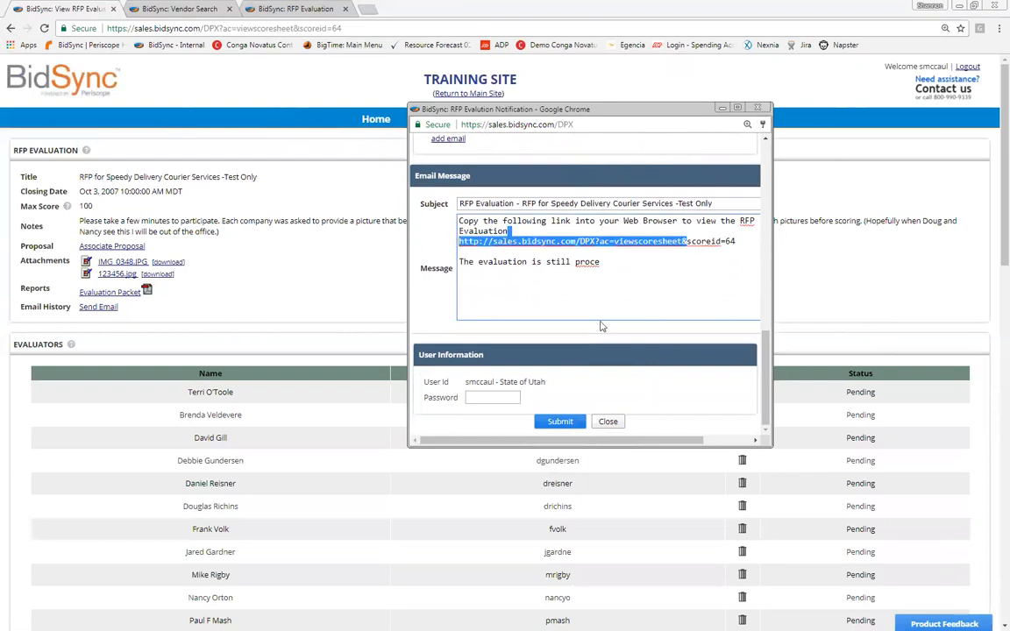
pyautogui.press('BackSpace')
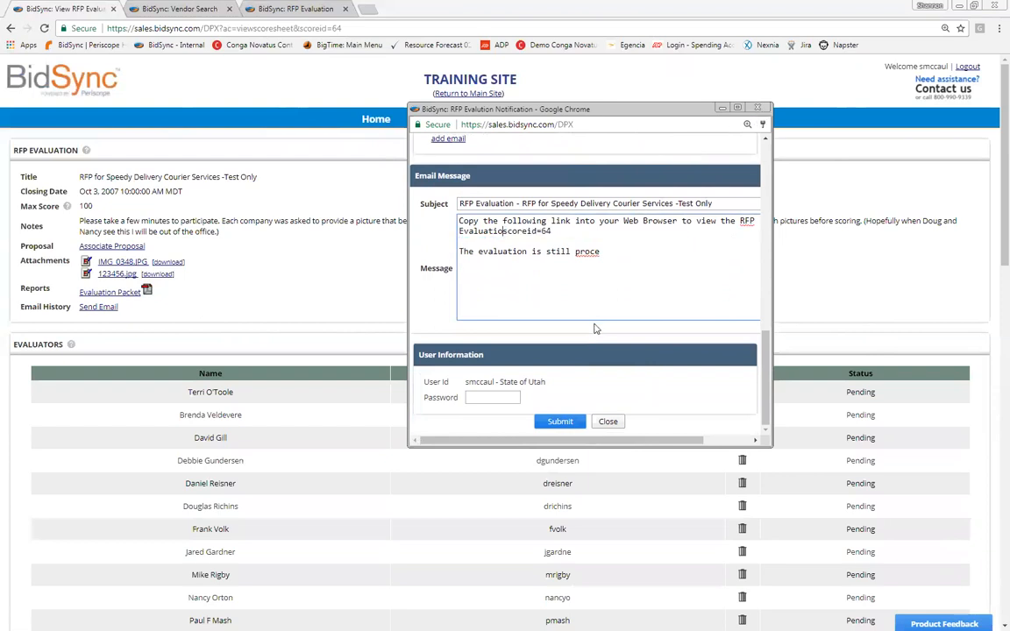
pyautogui.hotkey('ctrl', 'shift', 'Home')
pyautogui.press('BackSpace')
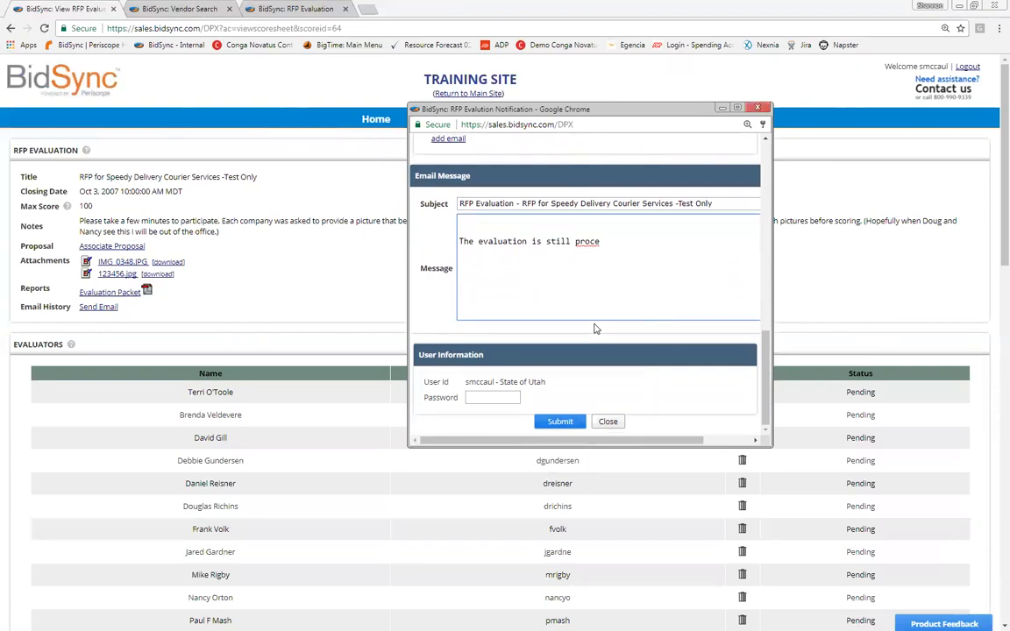
pyautogui.hotkey('ctrl', 'w')
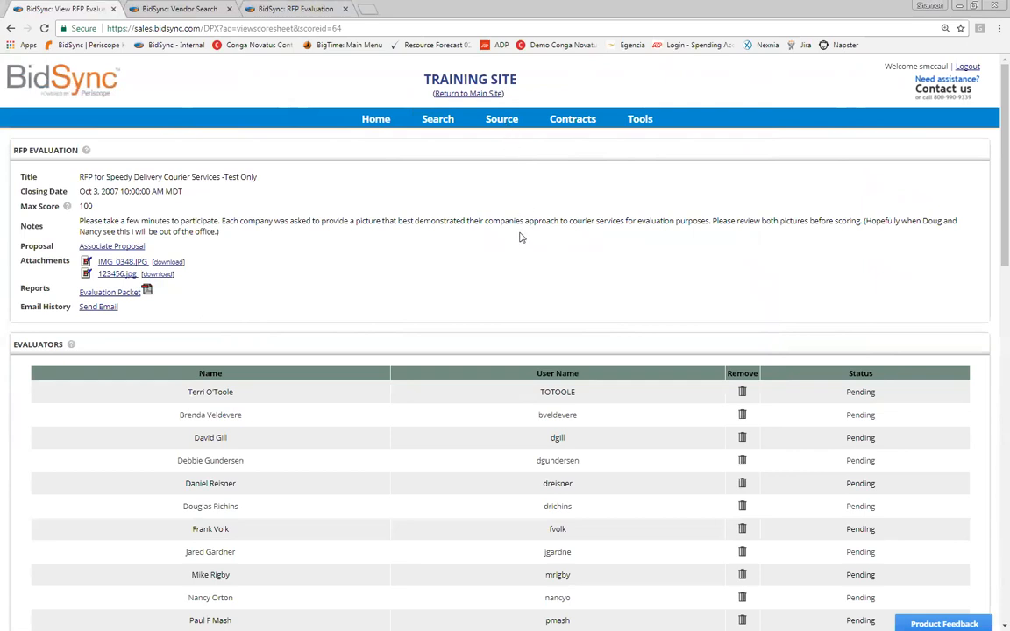
# Step: Go to Current RFP Evaluations and check the Held Evaluations list
pyautogui.moveTo(522, 238)
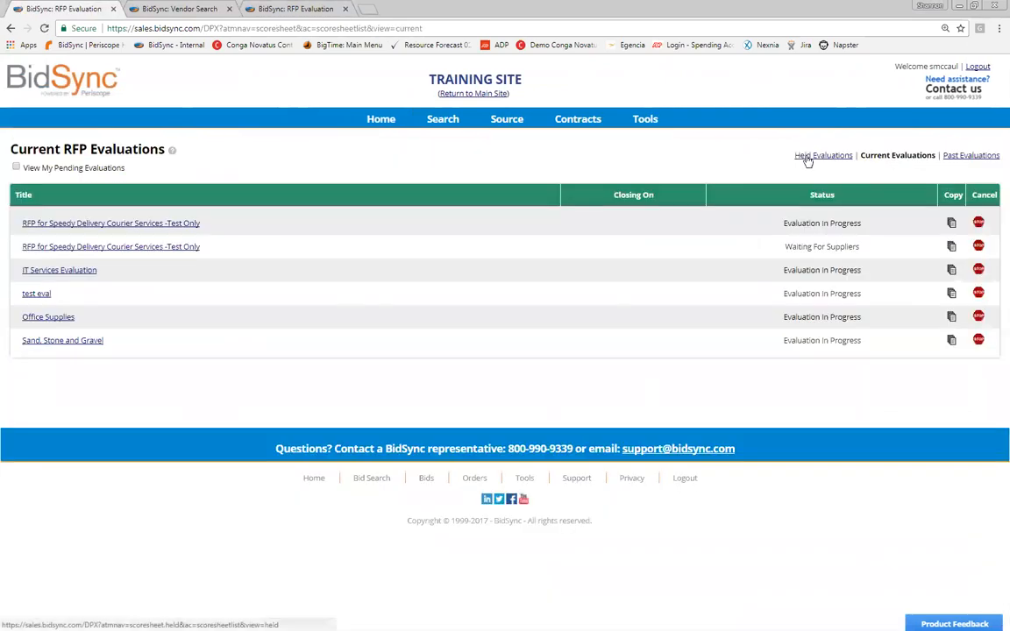
pyautogui.click(807, 158)
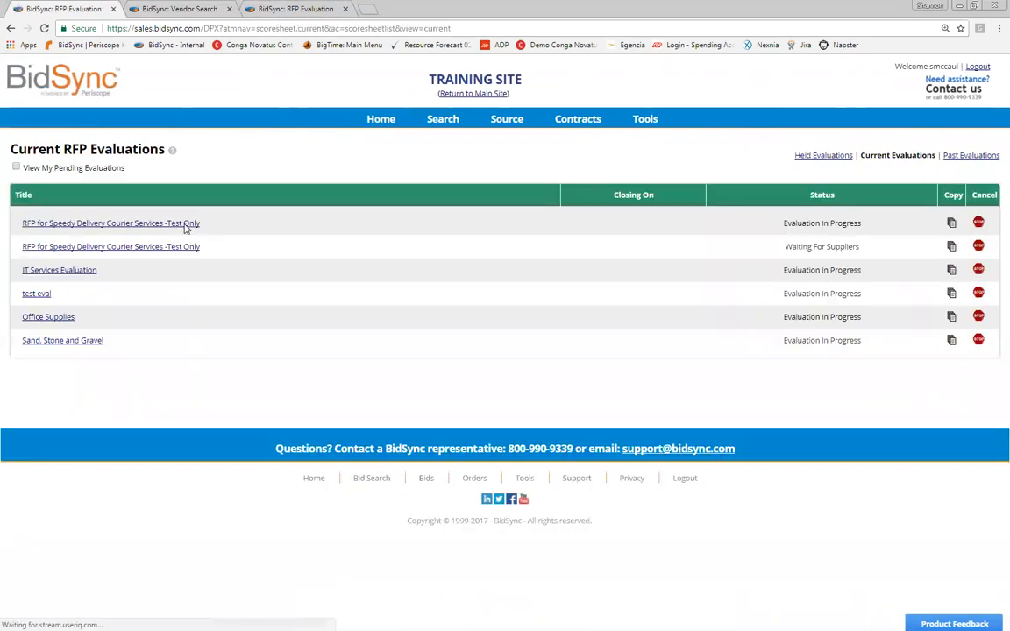
# Step: Look over the Speedy Delivery evaluation's Close Evaluation buttons, then show Past RFP Evaluations
pyautogui.click(186, 226)
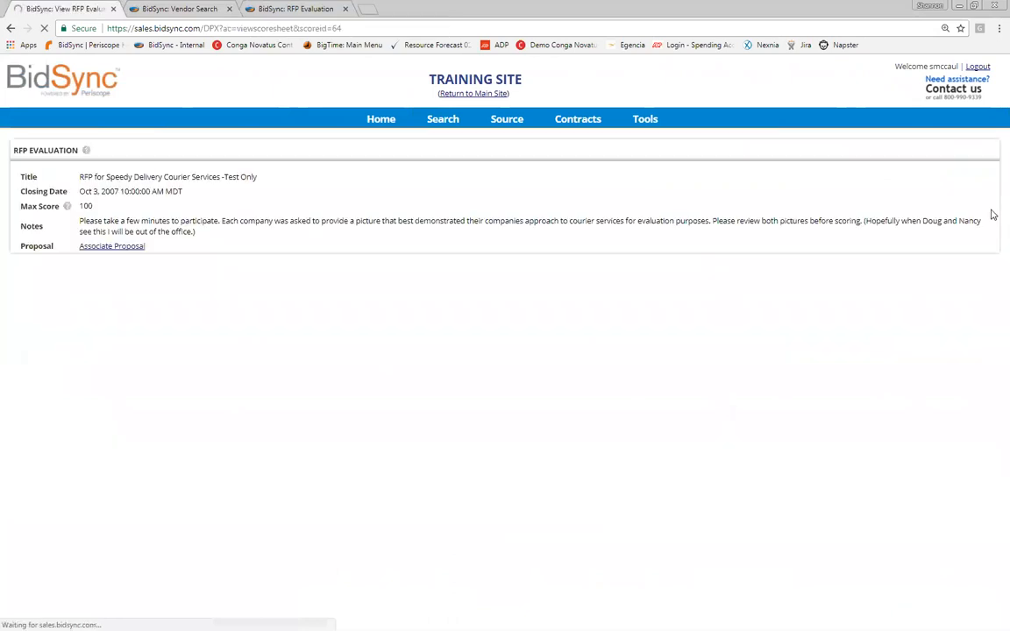
pyautogui.scroll(-7, 575, 573)
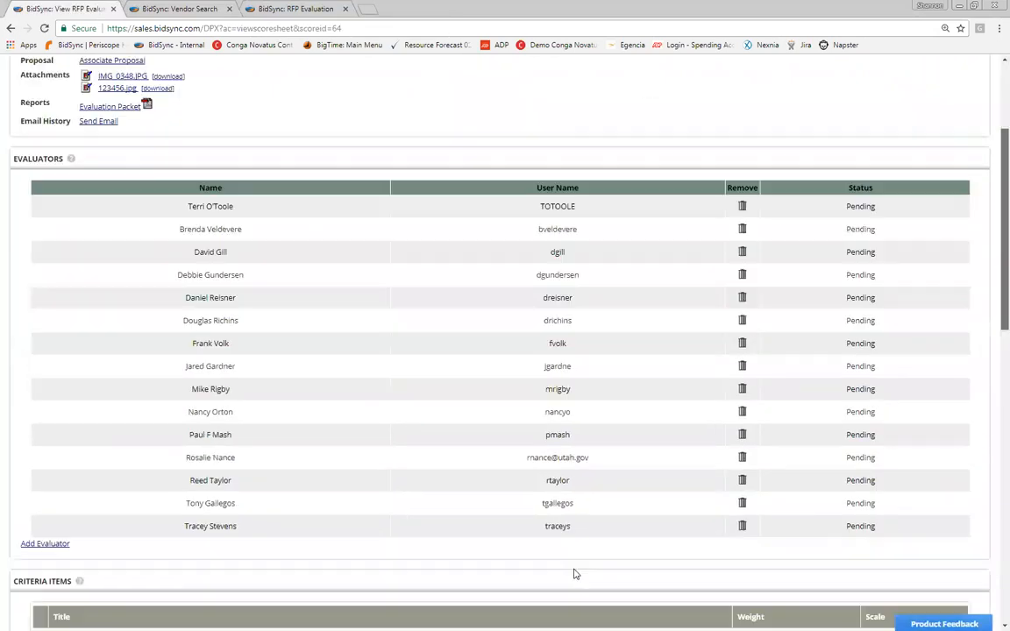
pyautogui.scroll(-5, 368, 471)
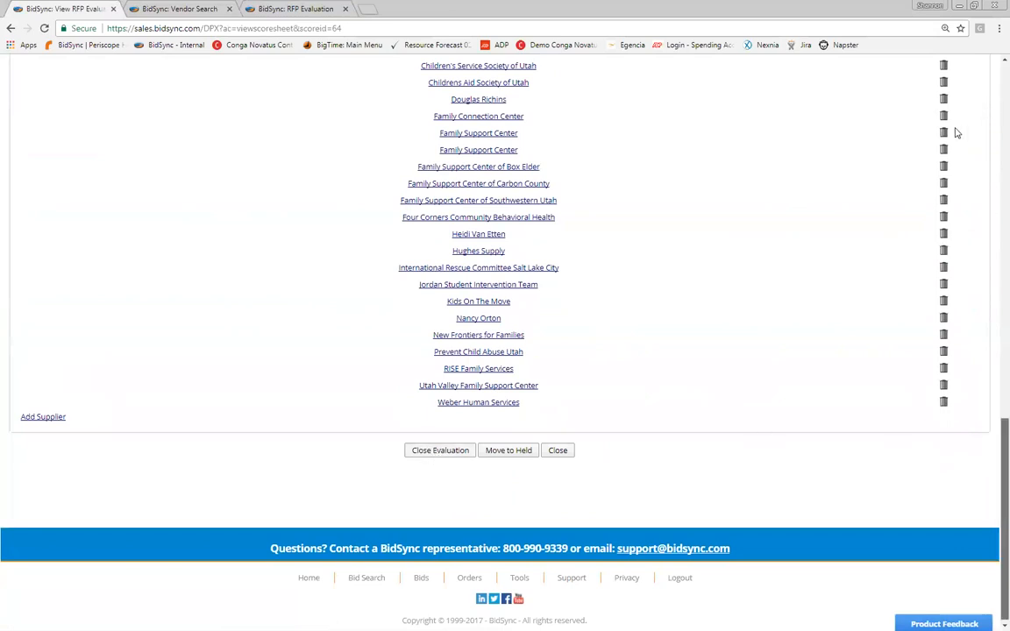
pyautogui.scroll(8, 832, 158)
pyautogui.scroll(4, 721, 174)
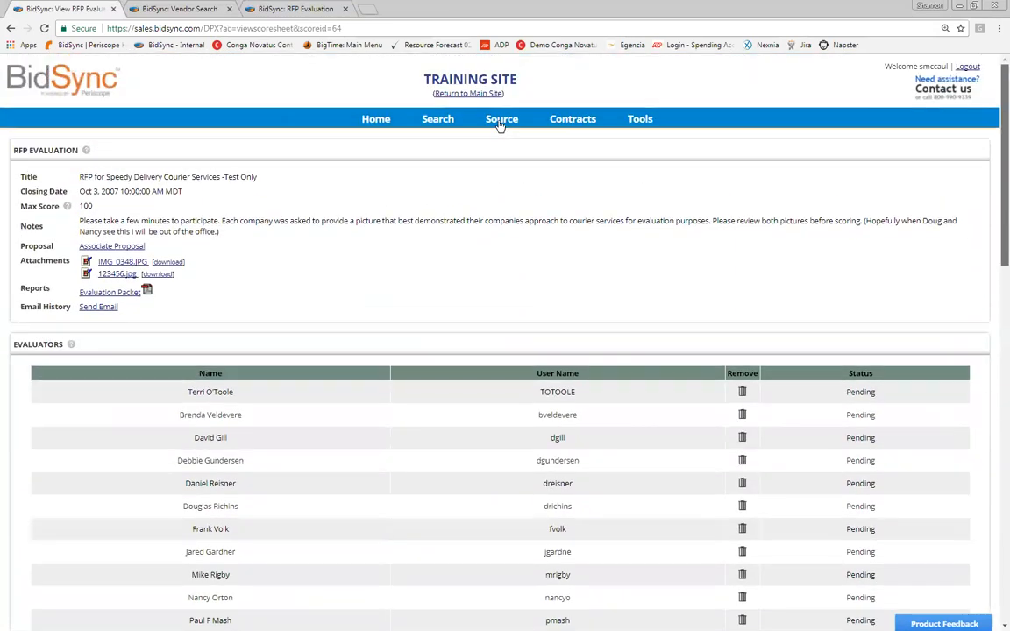
pyautogui.click(10, 29)
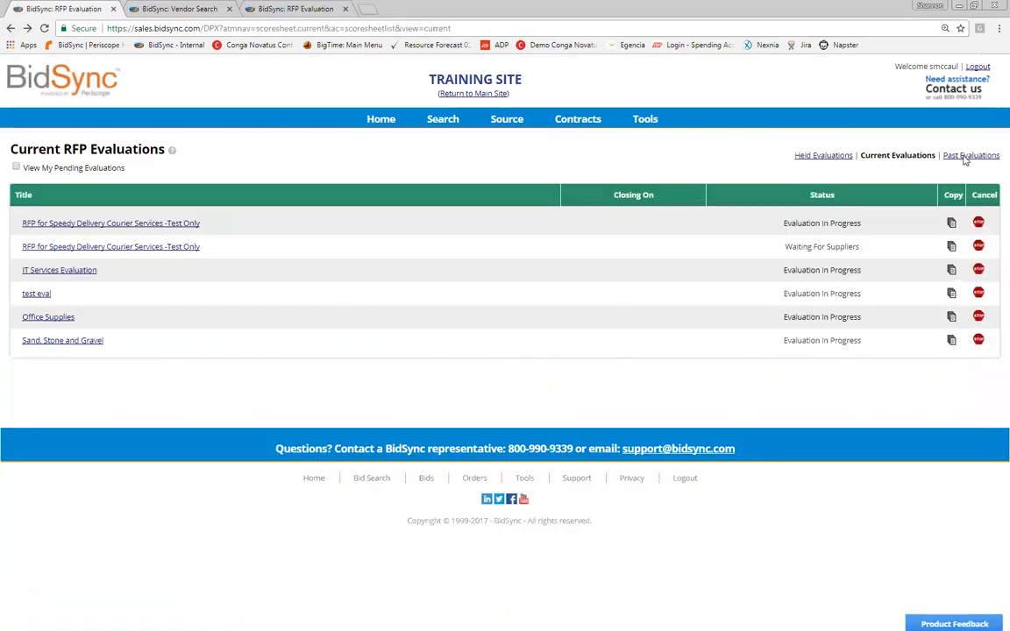
pyautogui.click(964, 158)
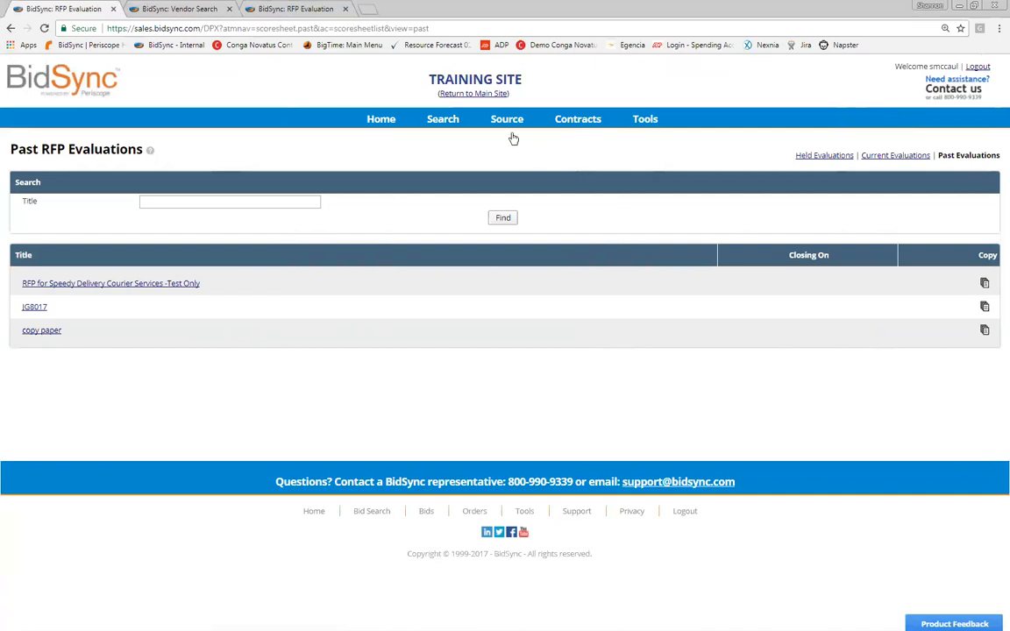
# Step: Show the State of Utah To Be Awarded Bids list via Source > View Bids
pyautogui.moveTo(507, 119)
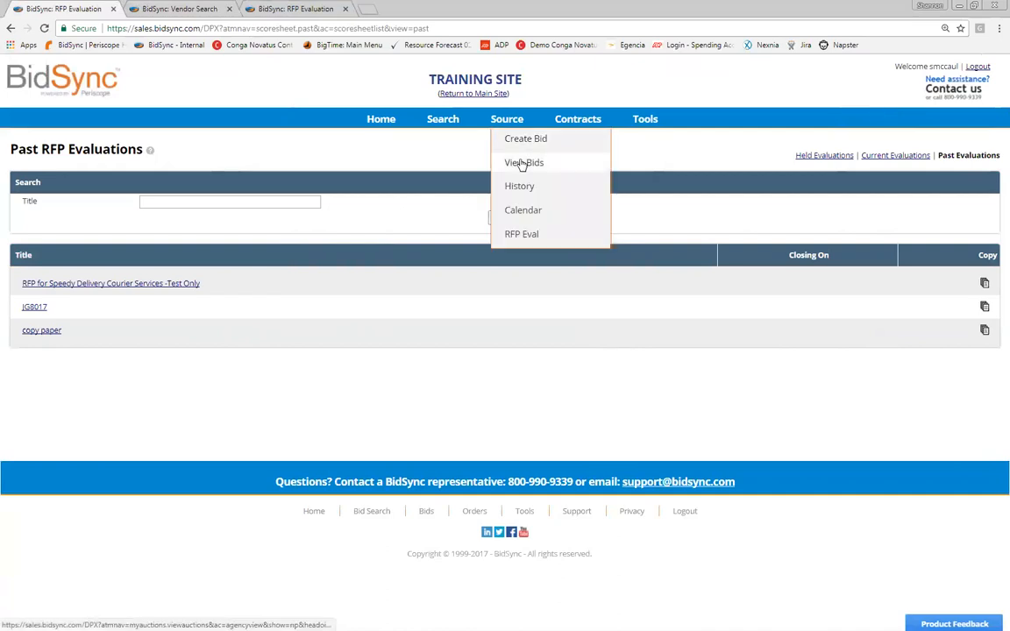
pyautogui.click(523, 163)
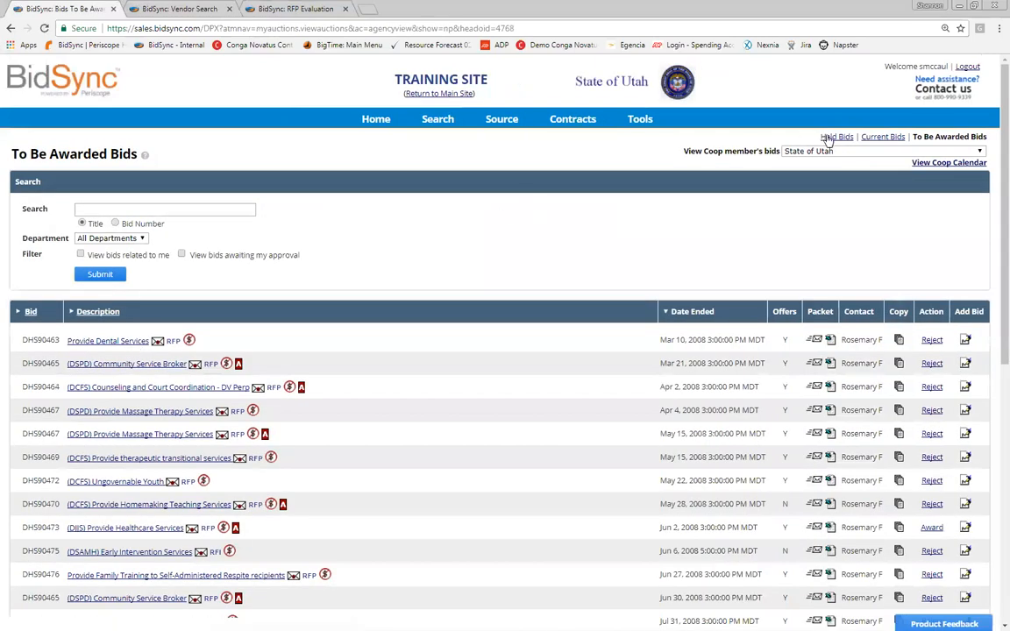
# Step: Show held bids and open HS11015-1 Concession Services at Jordanelle Reservoir State Park Marina
pyautogui.click(835, 138)
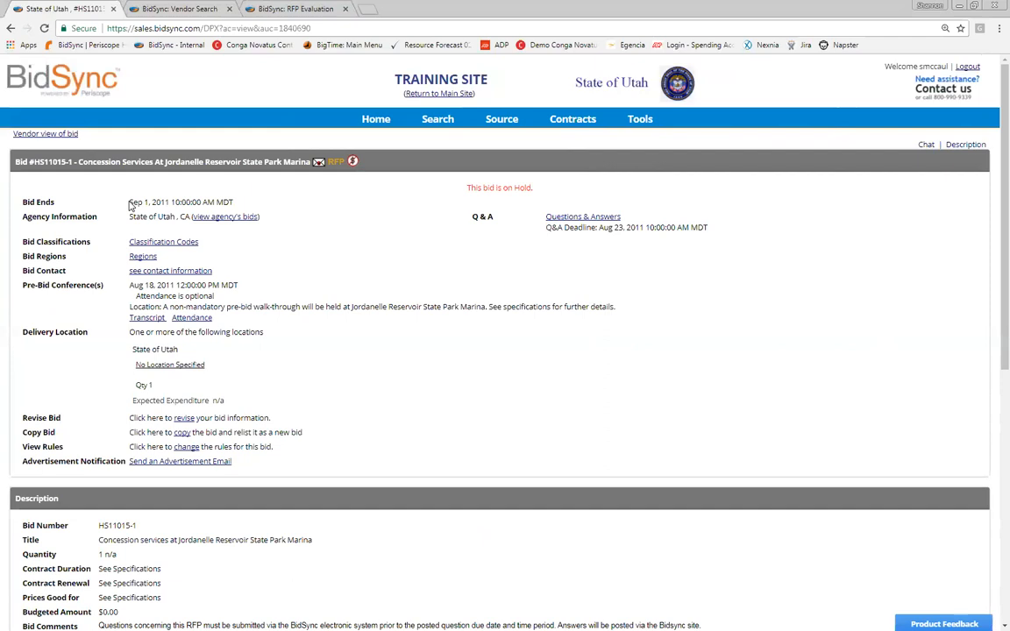
pyautogui.moveTo(499, 126)
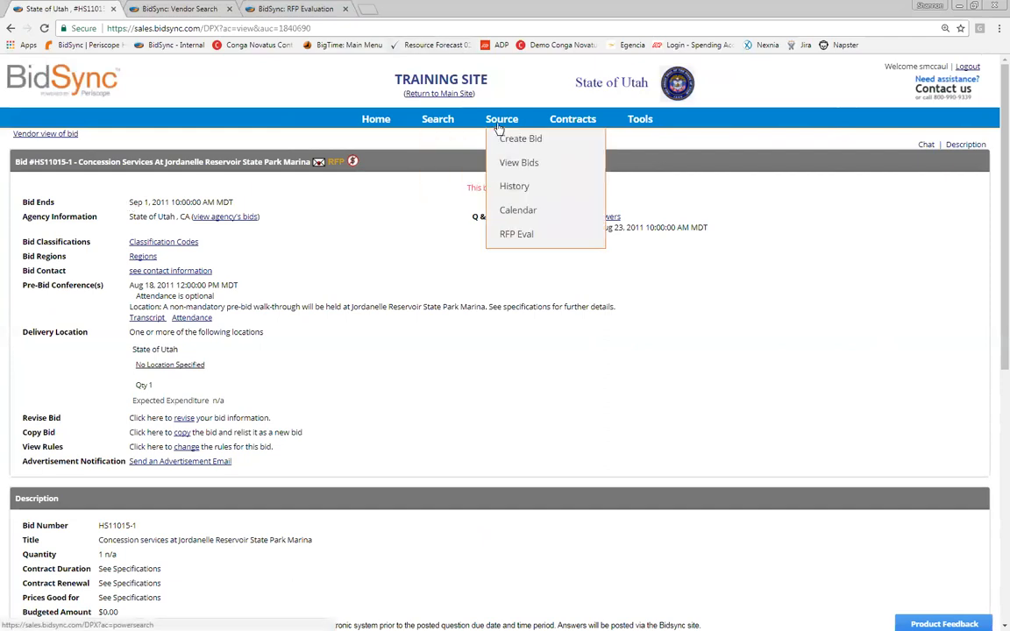
# Step: Check the held and current evaluation lists, then reopen the in-progress Speedy Delivery Courier Services evaluation
pyautogui.click(518, 234)
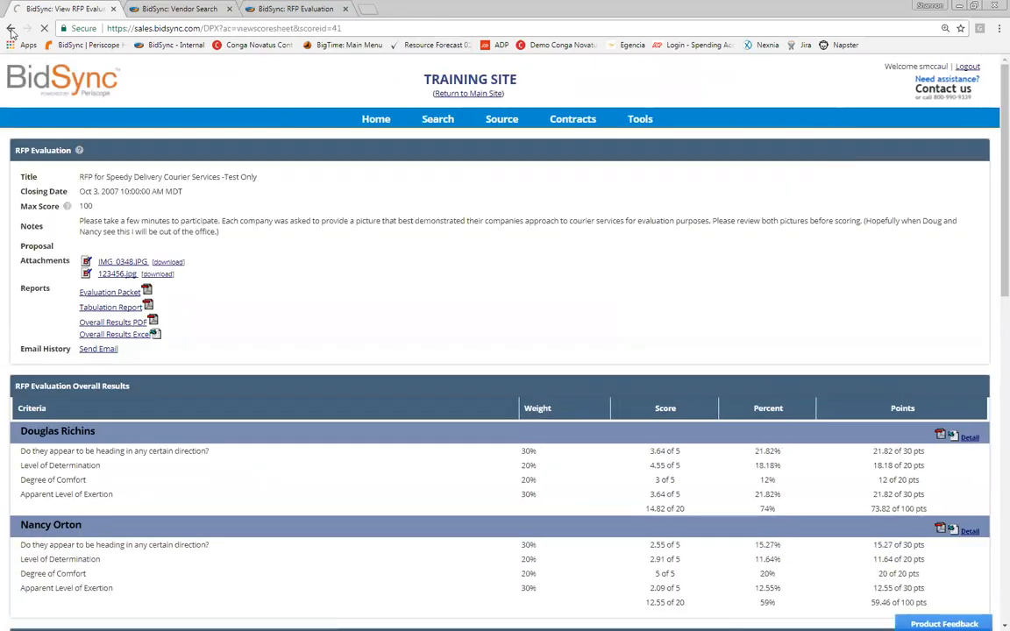
pyautogui.click(11, 29)
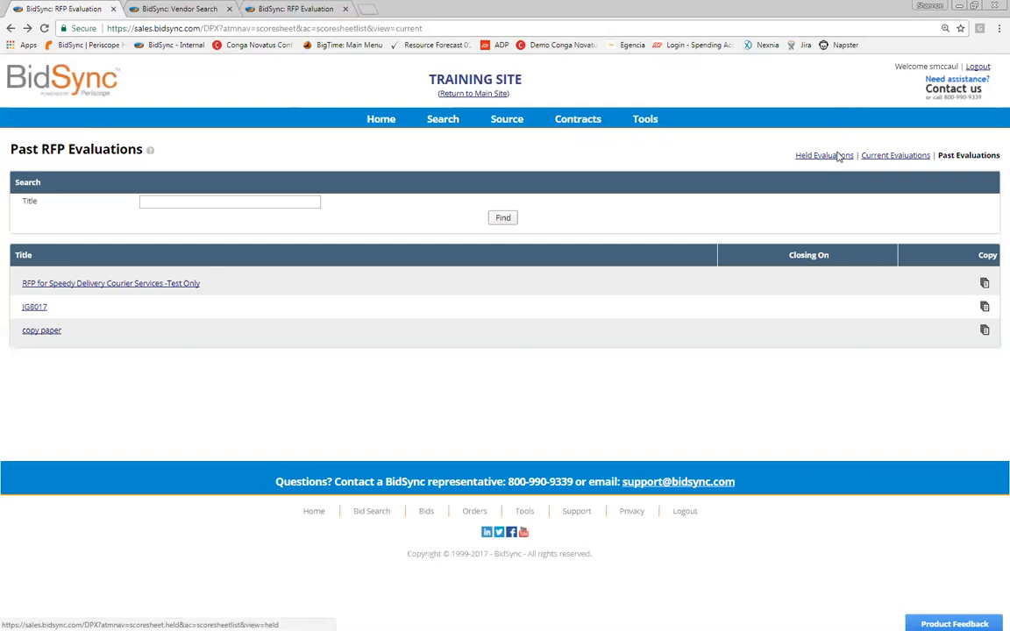
pyautogui.click(837, 156)
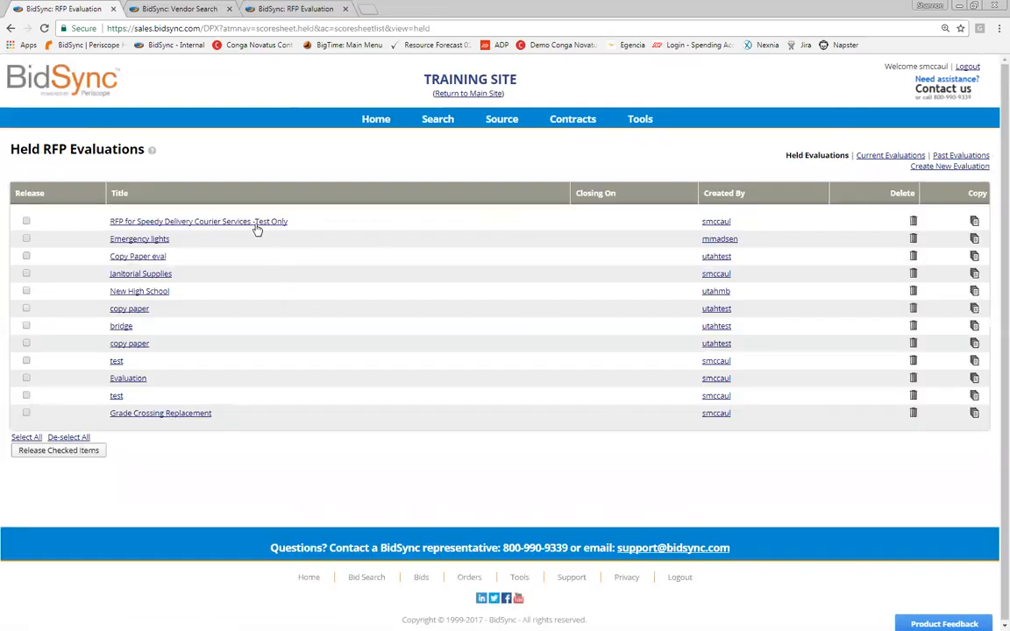
pyautogui.click(877, 158)
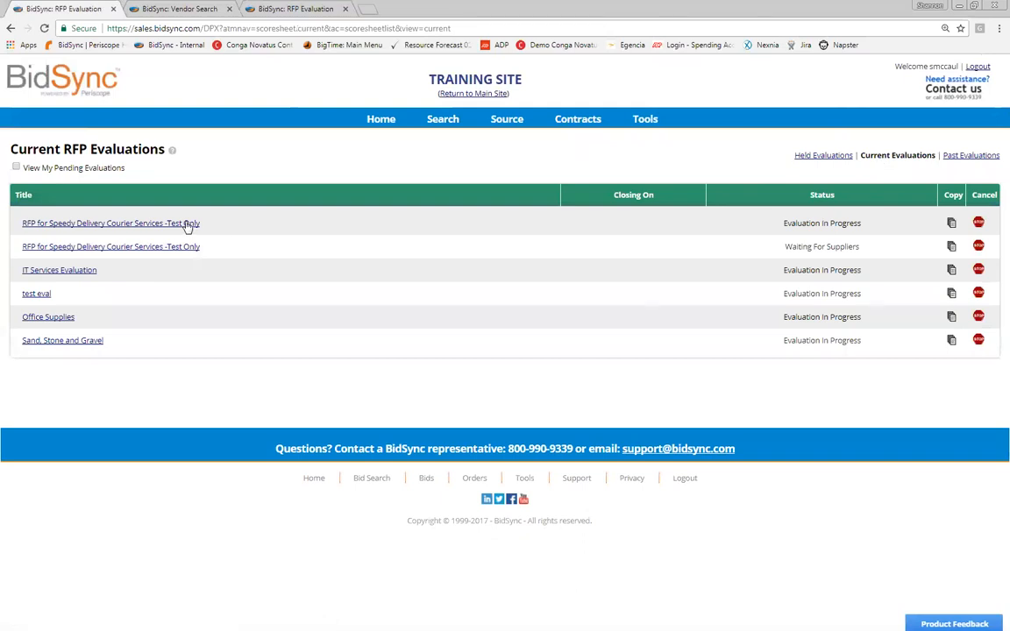
pyautogui.click(193, 223)
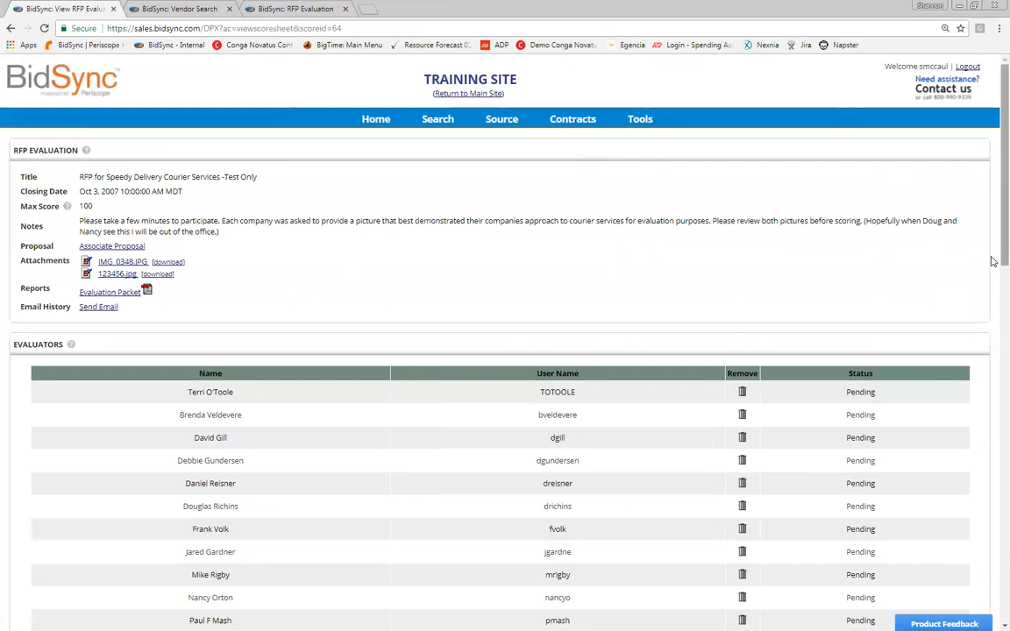
# Step: Close the Speedy Delivery Courier Services evaluation, confirming with the account password
pyautogui.scroll(-6, 984, 271)
pyautogui.scroll(-5, 504, 510)
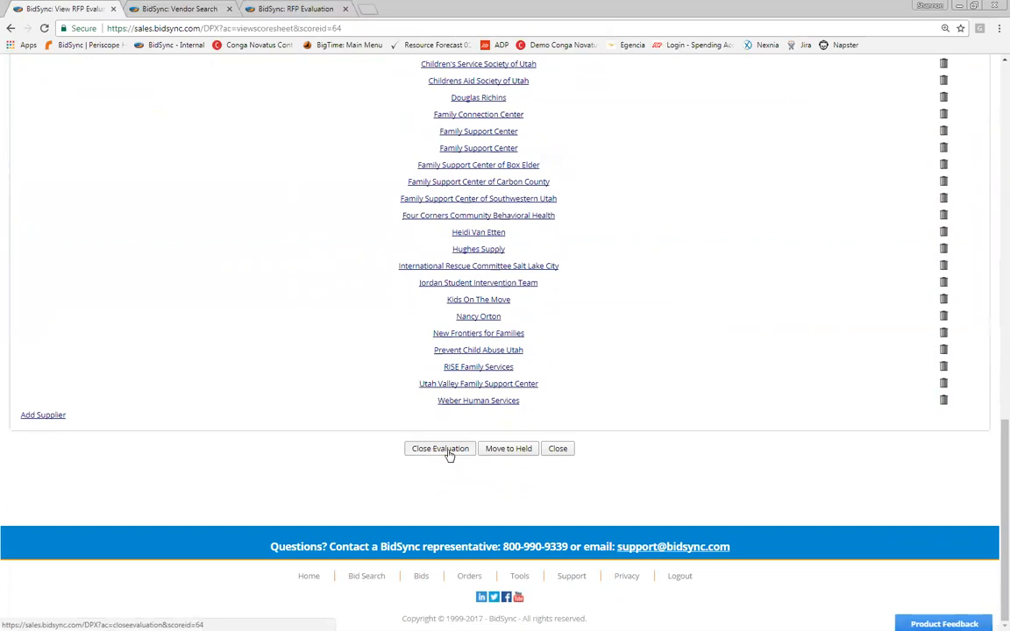
pyautogui.click(449, 454)
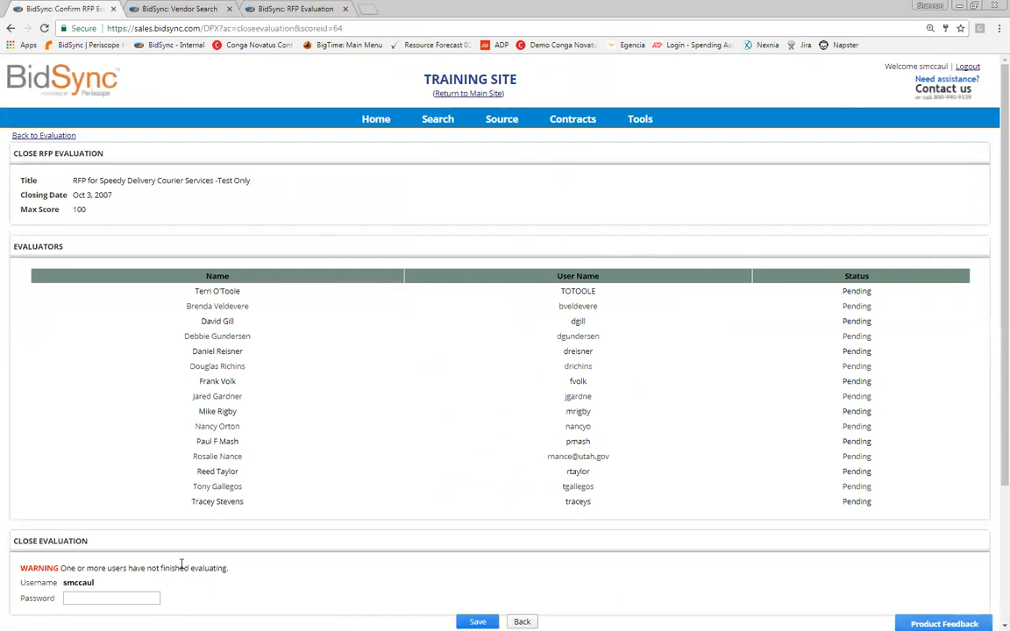
pyautogui.click(142, 598)
pyautogui.write('test')
pyautogui.click(477, 622)
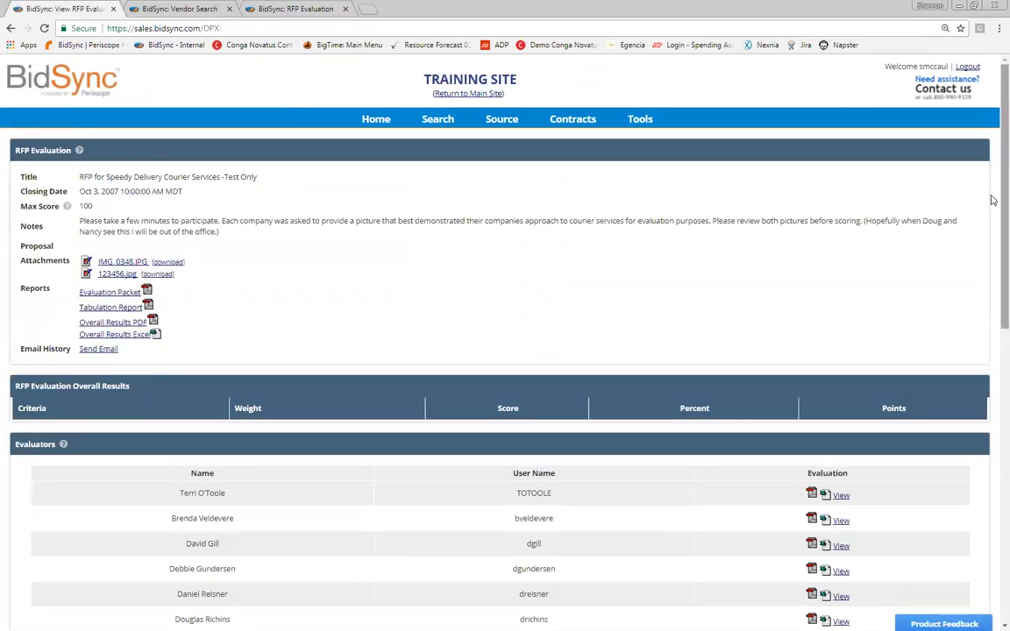
# Step: Leave the closed evaluation and return to the Current RFP Evaluations list
pyautogui.scroll(-3, 990, 199)
pyautogui.scroll(-4, 505, 351)
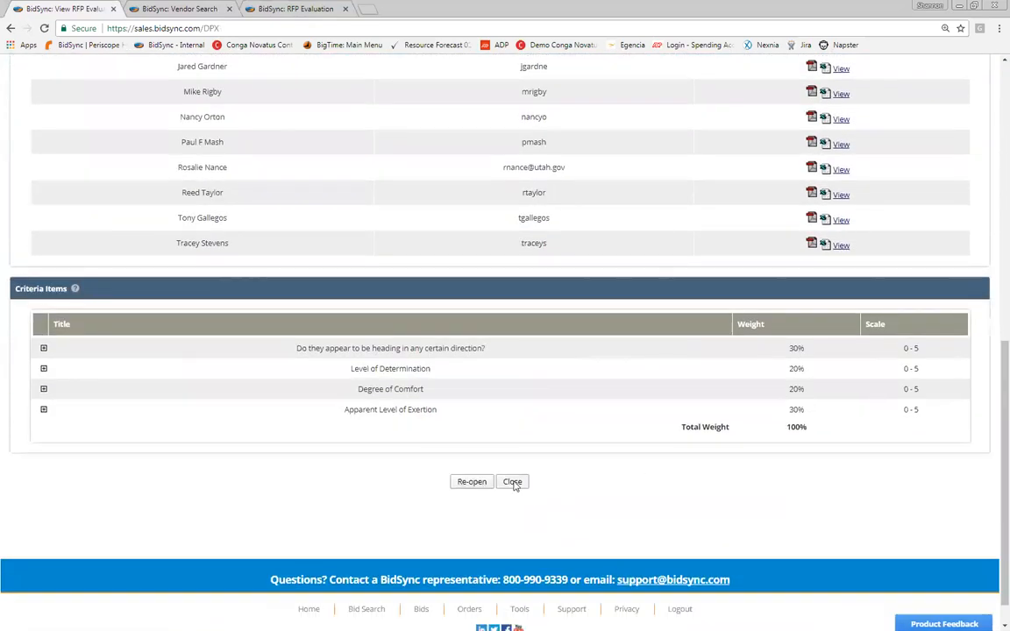
pyautogui.click(513, 481)
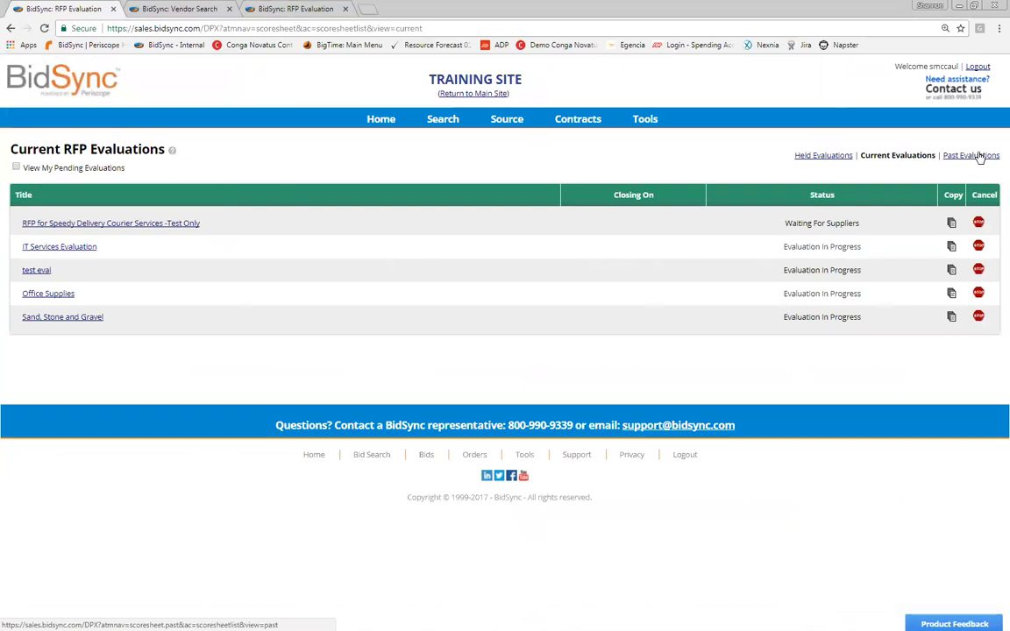
# Step: Verify the closed evaluation is listed under Past Evaluations, then go back to Current Evaluations
pyautogui.click(979, 156)
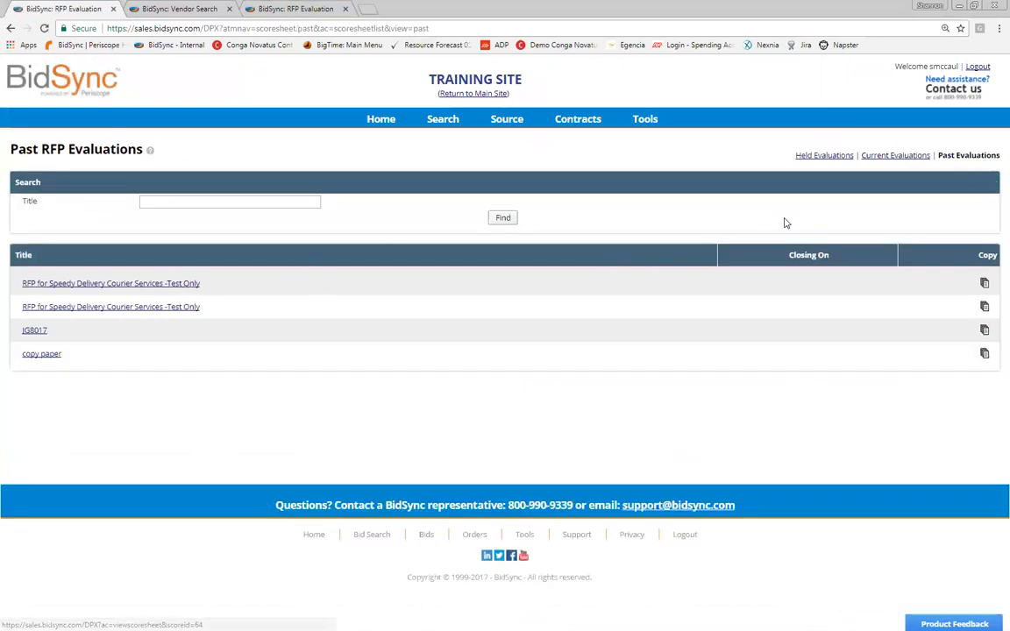
pyautogui.click(882, 157)
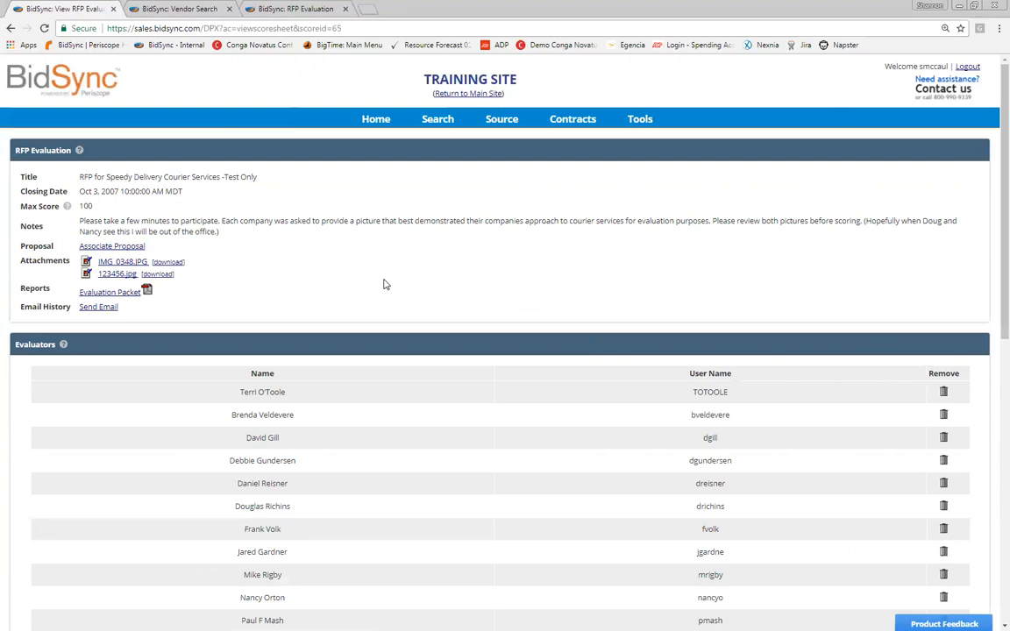
# Step: In a new tab, search the BidSync support site for 'rfp evaluation'
pyautogui.click(367, 8)
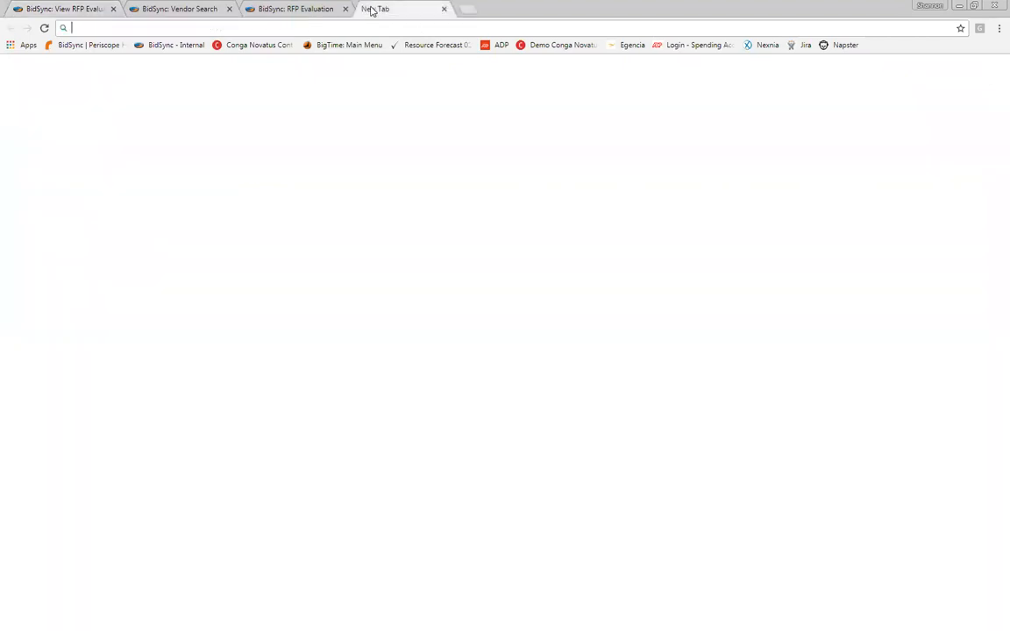
pyautogui.write('sup')
pyautogui.press('Return')
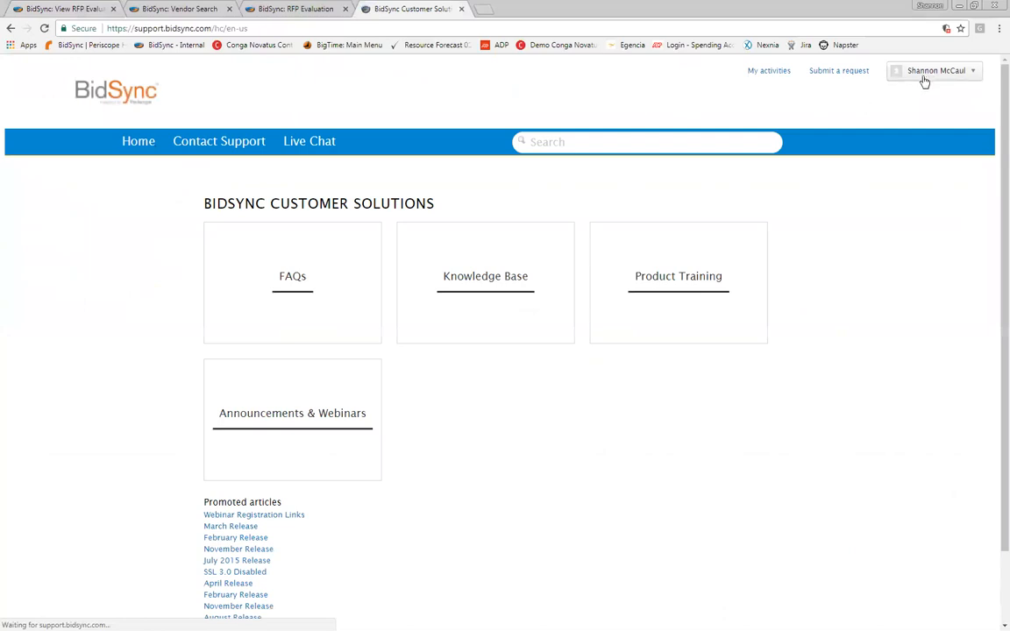
pyautogui.click(694, 147)
pyautogui.write('rfp eval')
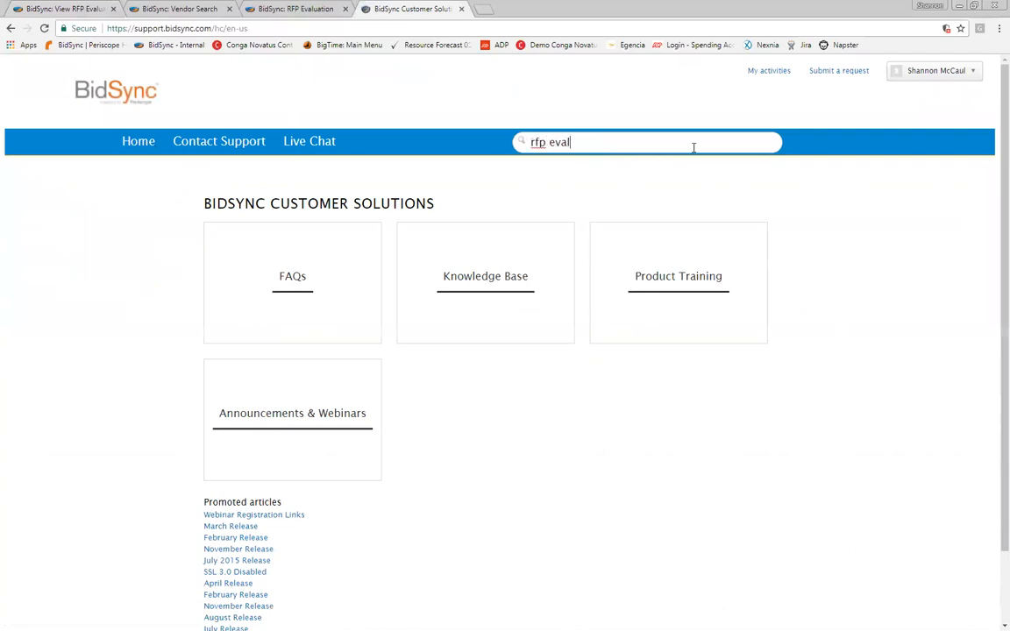
pyautogui.write('uation')
pyautogui.press('Return')
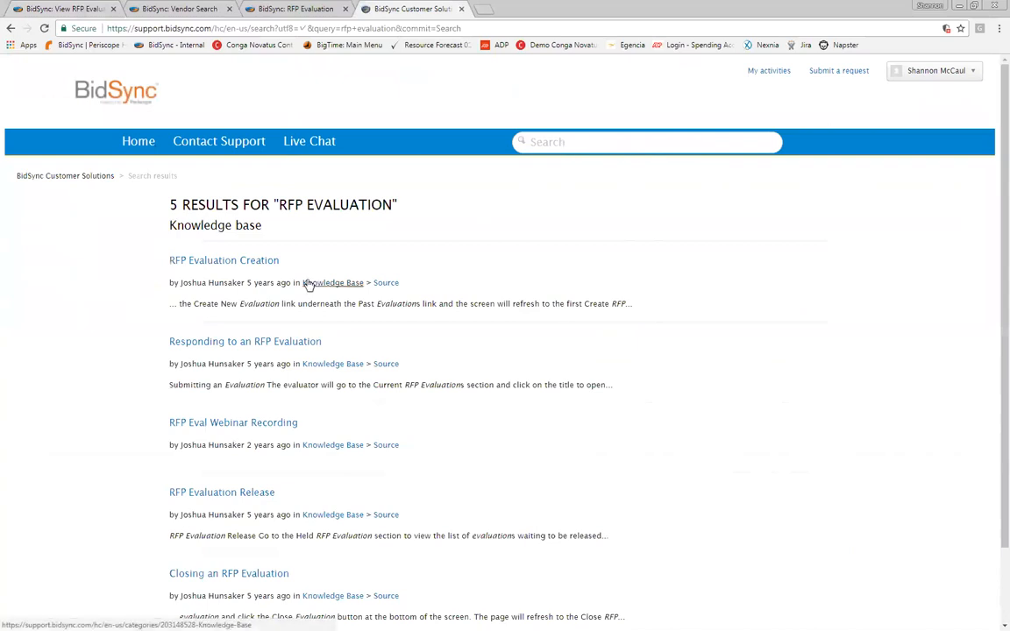
# Step: Check the RFP Evaluation Creation article, then return to the top of the results
pyautogui.click(234, 264)
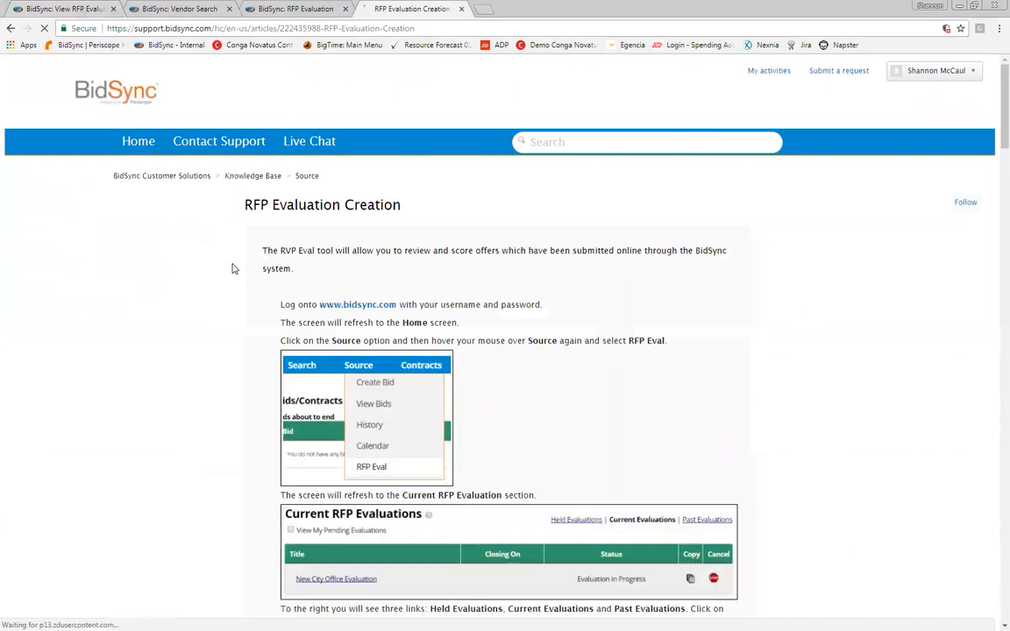
pyautogui.click(10, 28)
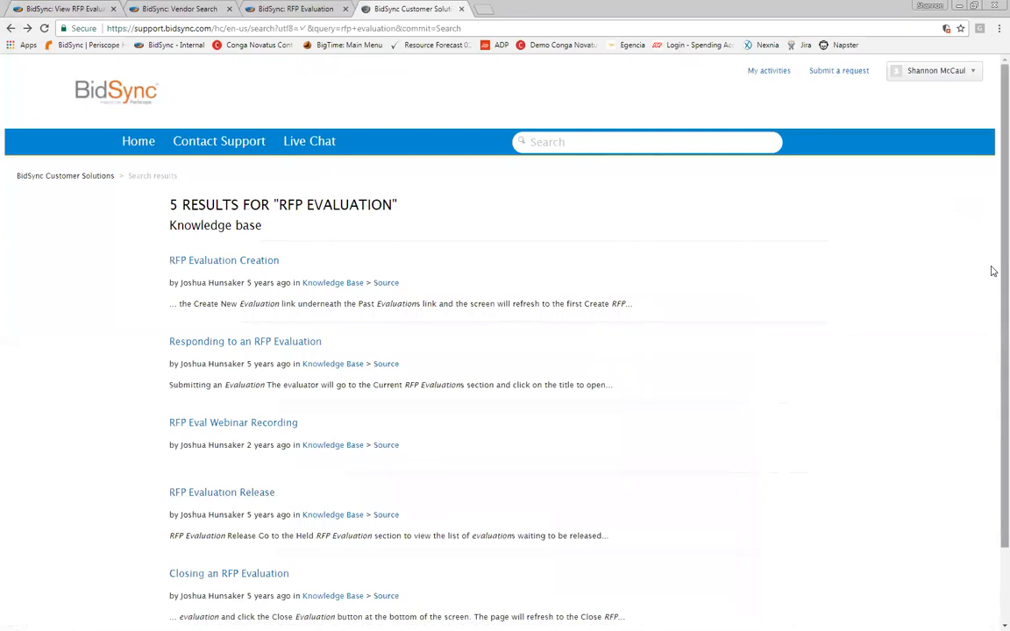
pyautogui.scroll(-1, 992, 270)
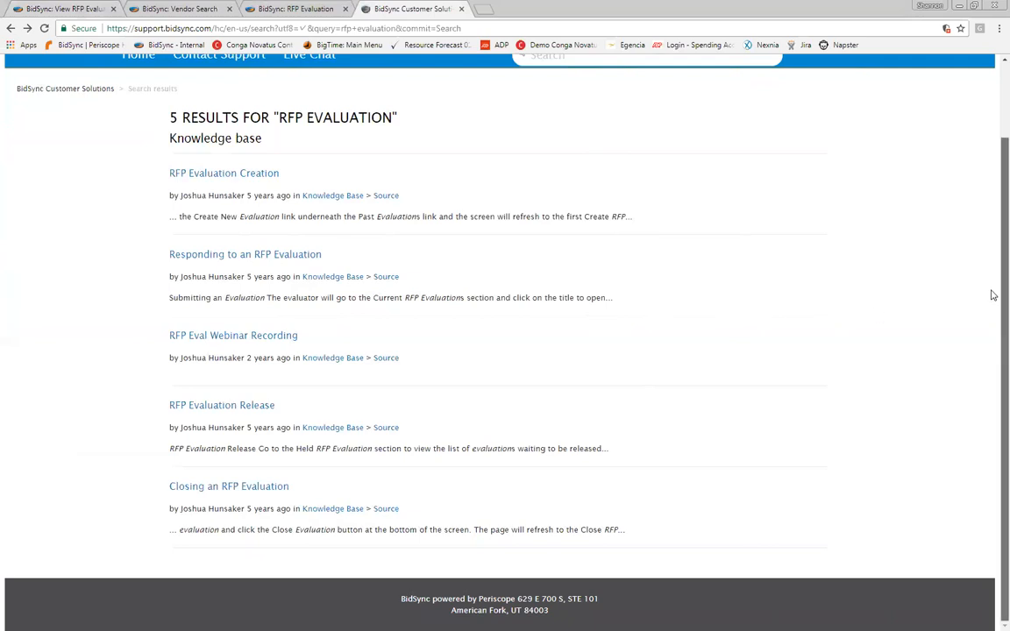
pyautogui.scroll(1, 993, 265)
pyautogui.scroll(1, 993, 265)
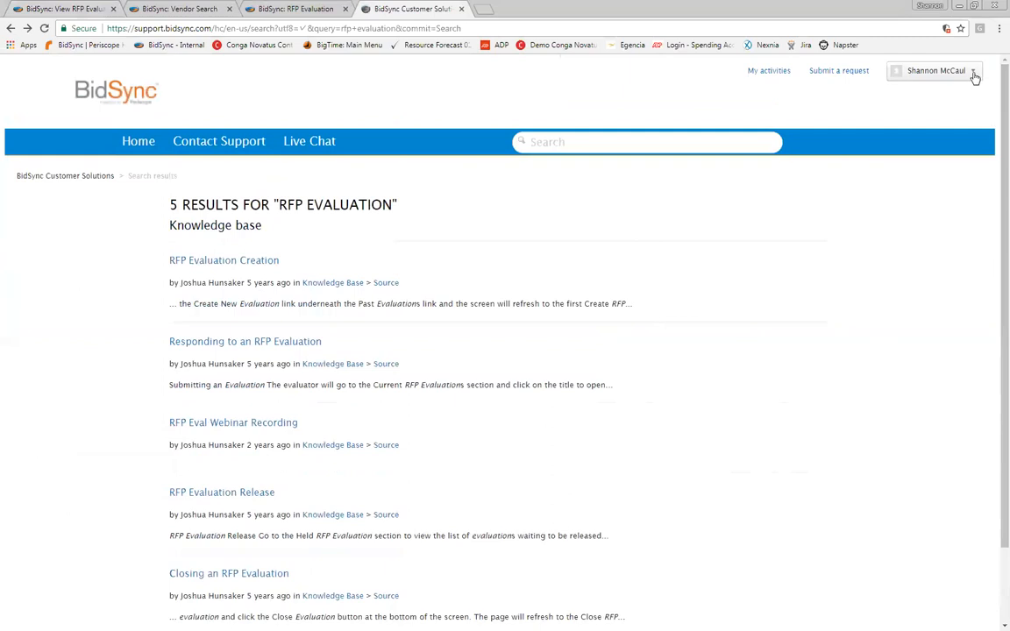